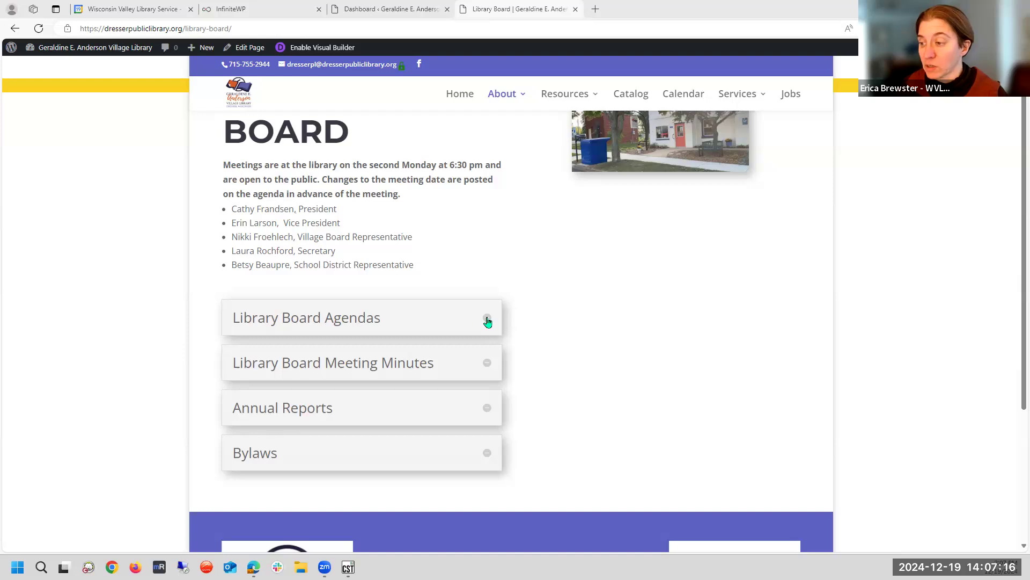
# Expand the Library Board Agendas section and open the 2024.11.12 Board Meeting Notice & Agenda PDF in Acrobat, viewing the whole page
pyautogui.click(488, 321)
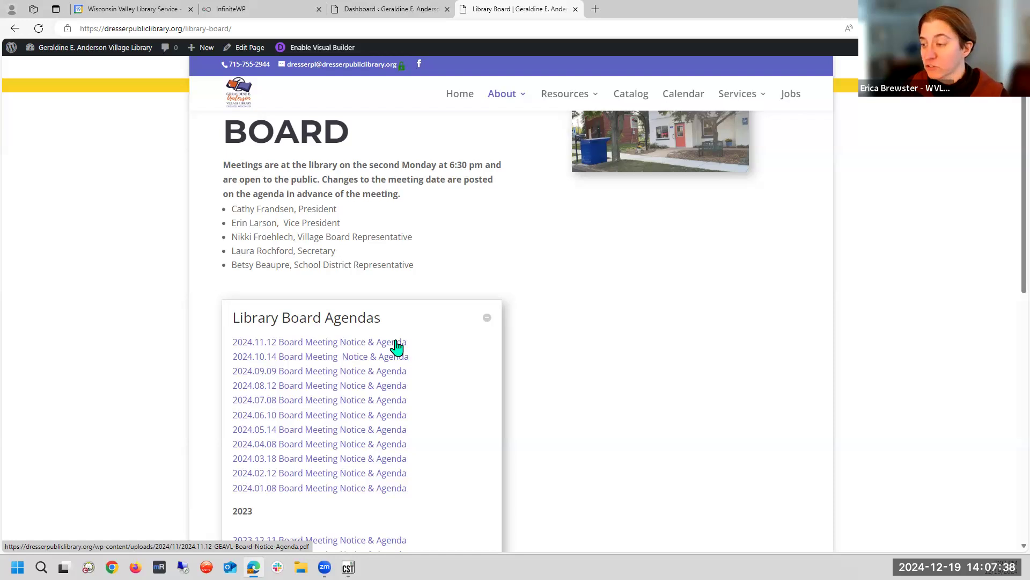
pyautogui.click(397, 347)
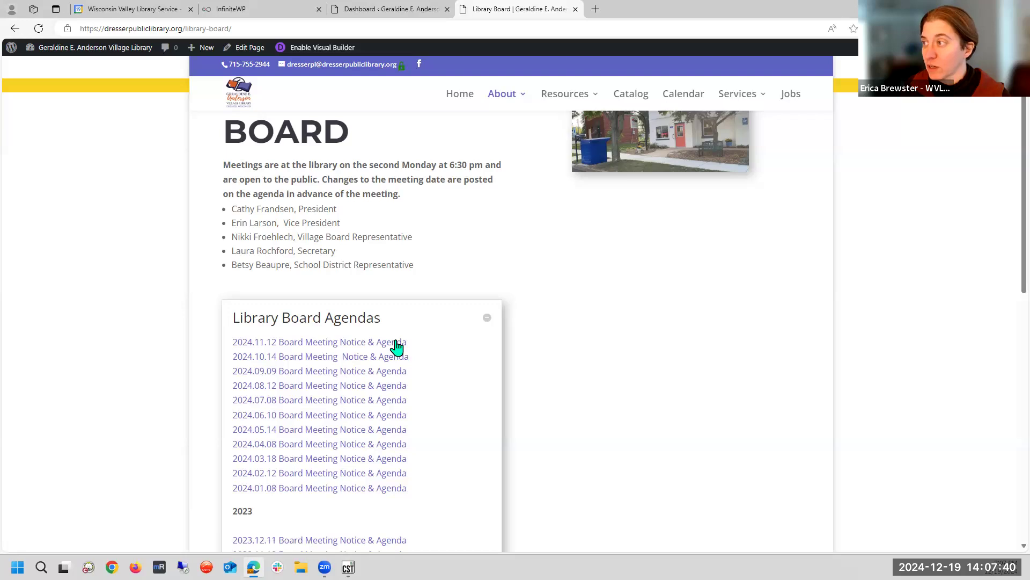
pyautogui.click(817, 84)
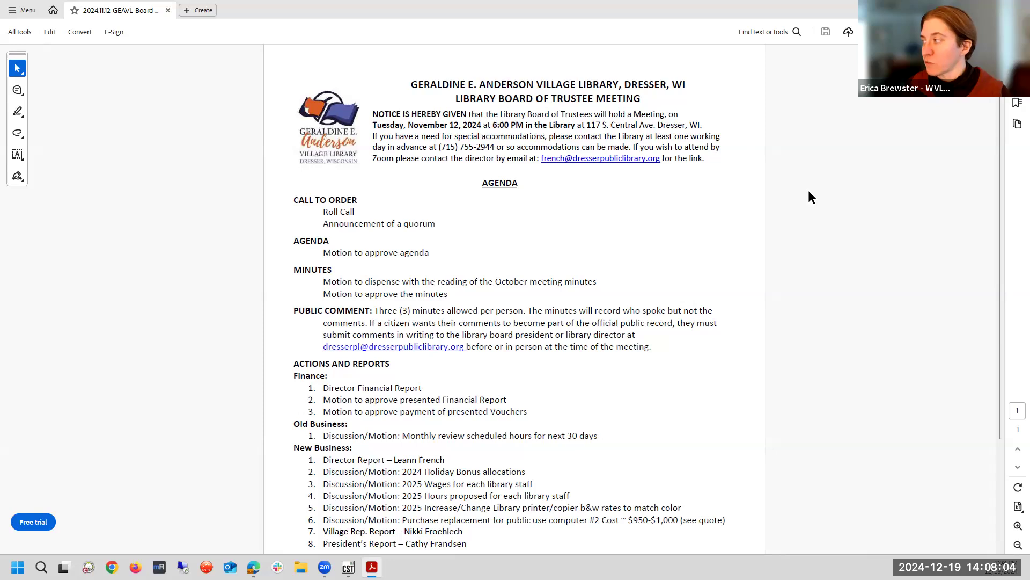
pyautogui.scroll(-2, 810, 197)
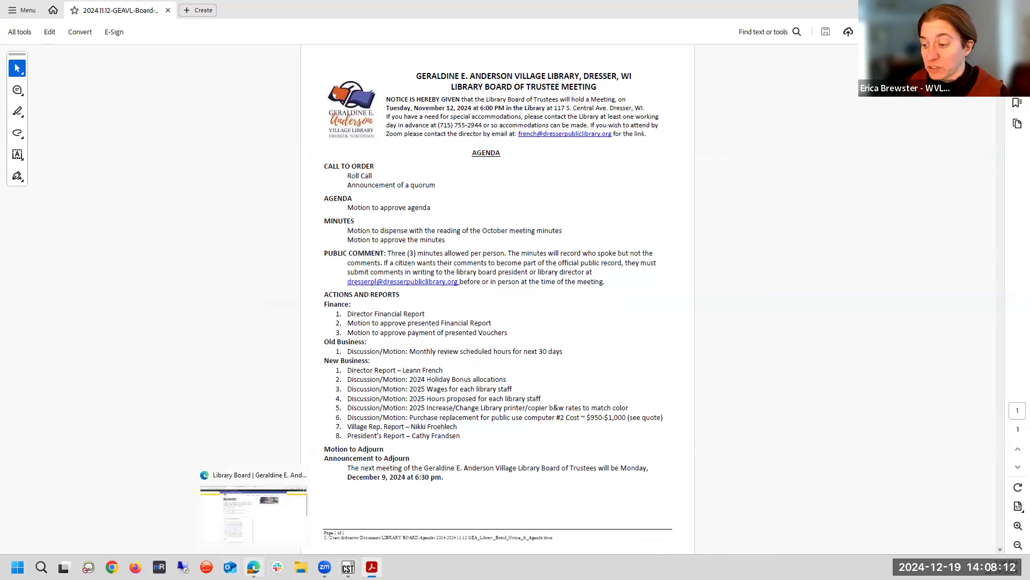
# Return to the Edge browser and open pave-pdf.org in a new tab
pyautogui.click(252, 507)
pyautogui.click(595, 9)
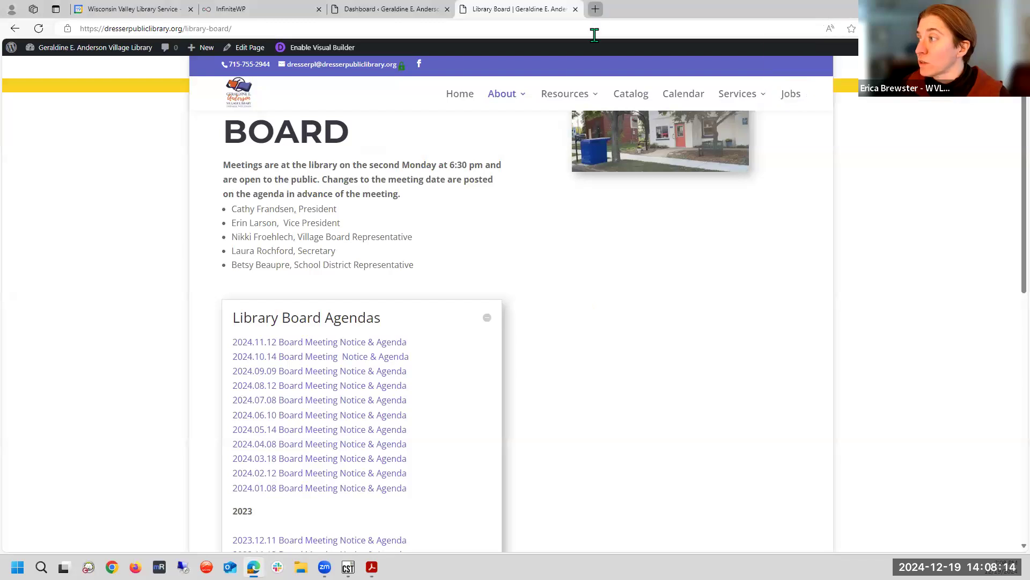
pyautogui.write('pave')
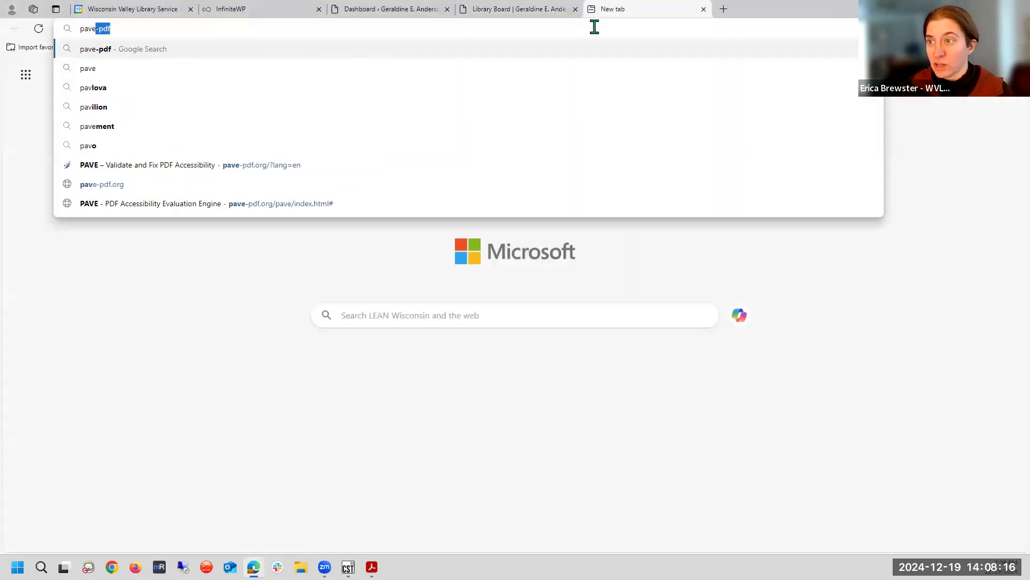
pyautogui.press('Right')
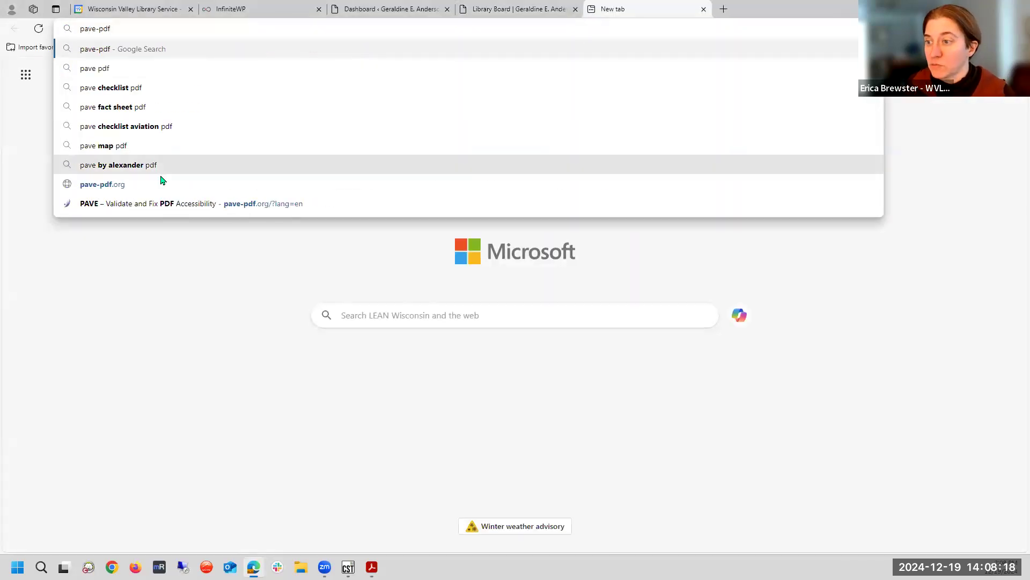
pyautogui.click(156, 181)
pyautogui.click(184, 27)
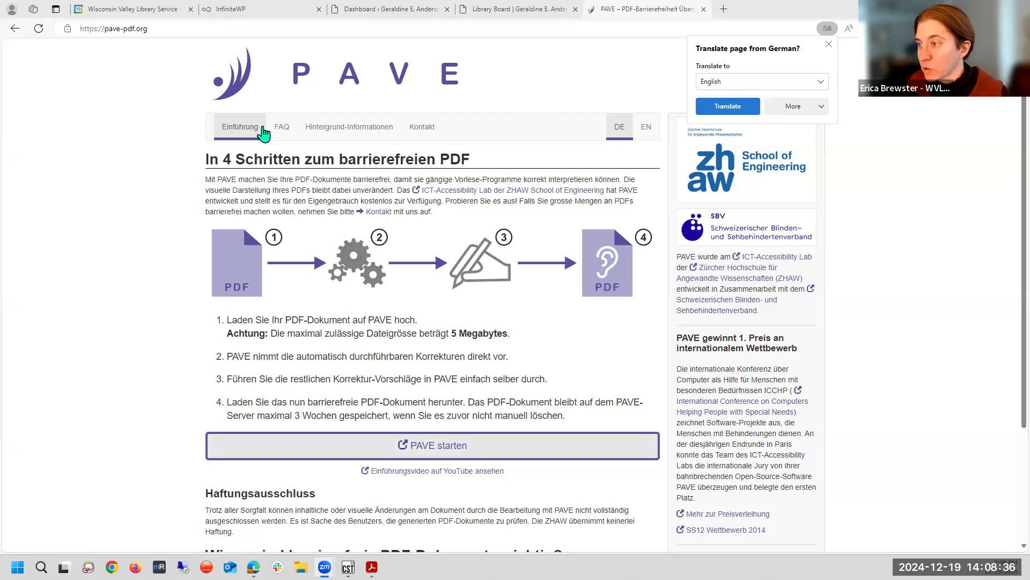
# Switch the PAVE site to English, launch the PAVE tool and begin a file upload
pyautogui.click(646, 129)
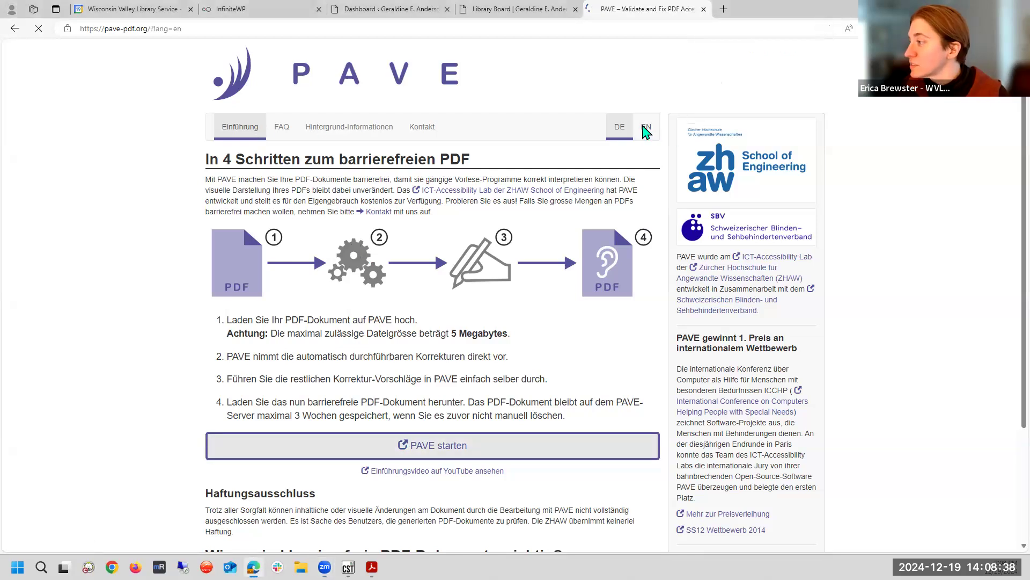
pyautogui.click(536, 437)
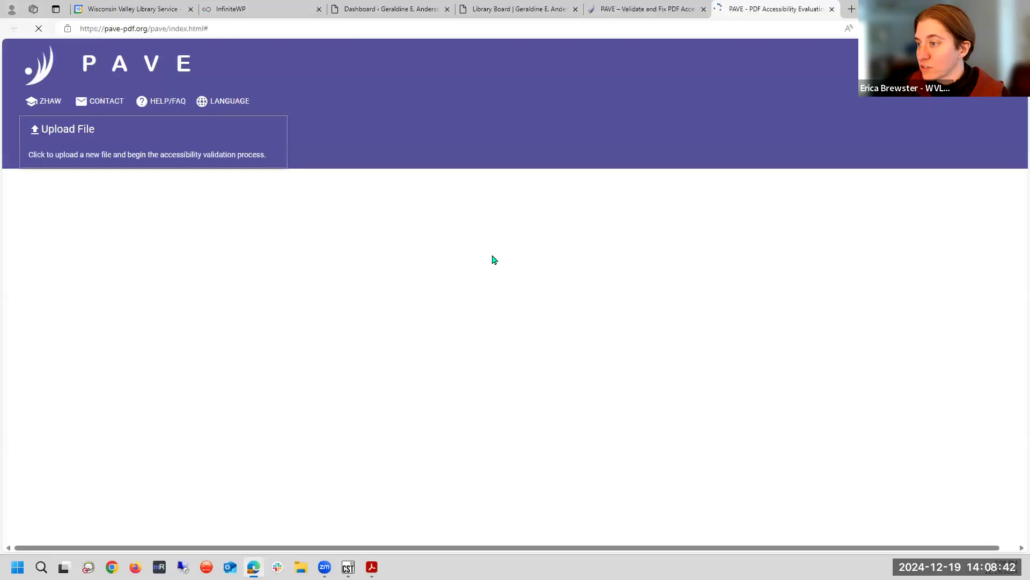
pyautogui.click(54, 128)
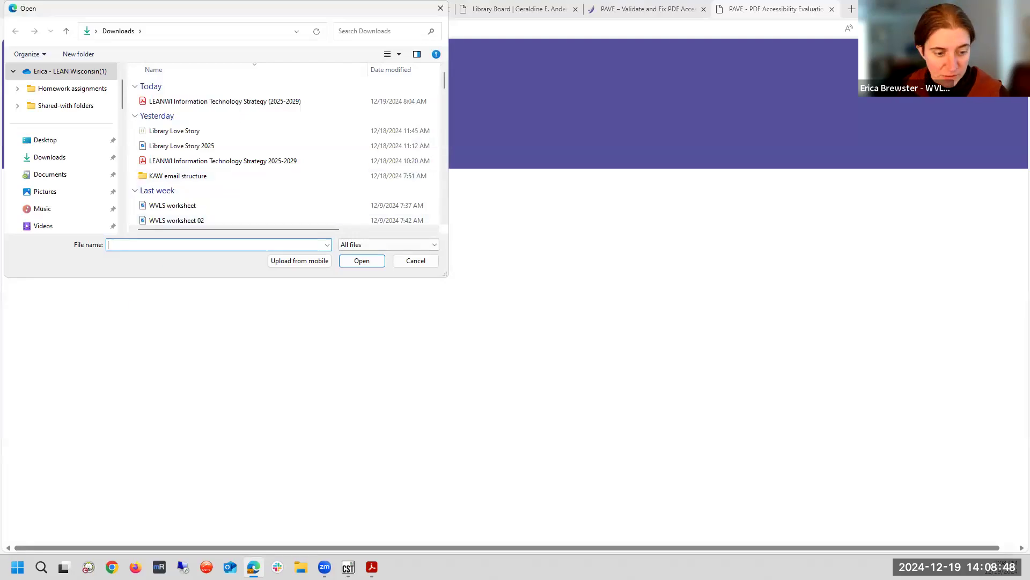
# Switch to Acrobat and save the agenda PDF in the Downloads folder as 2024.11.12-GEAVL-Board-Notice-Agenda
pyautogui.hotkey('alt', 'Tab')
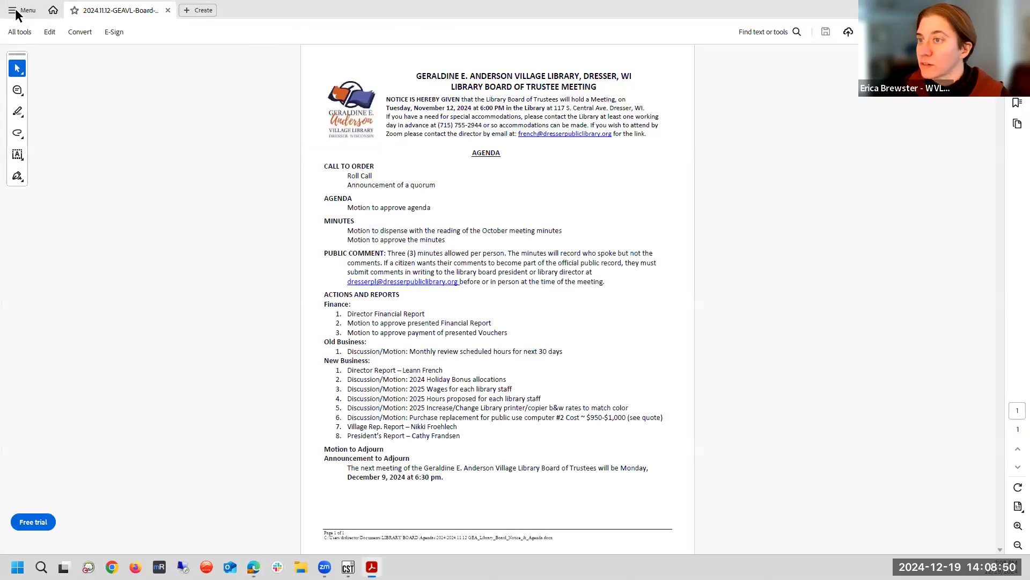
pyautogui.click(25, 10)
pyautogui.click(31, 103)
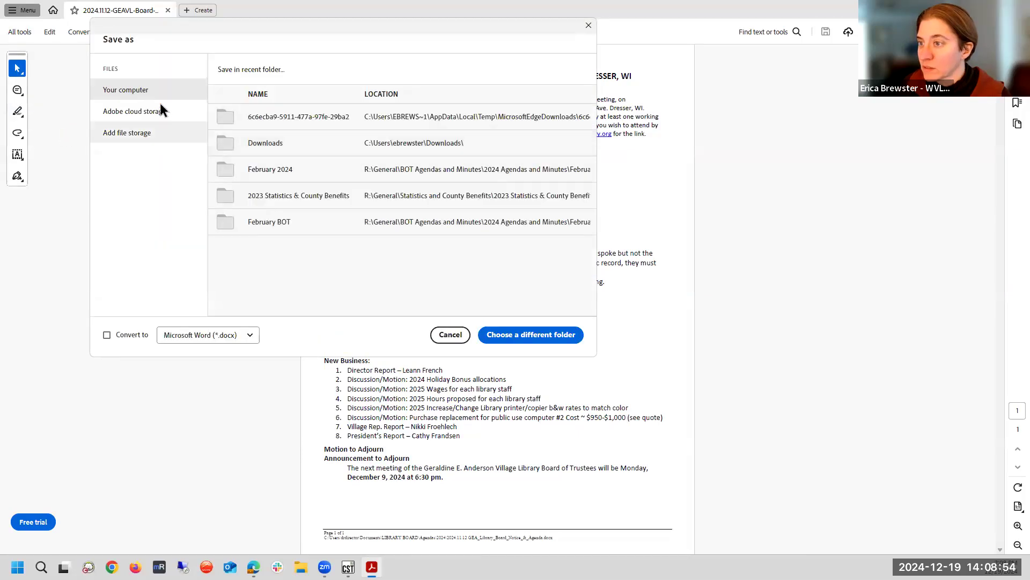
pyautogui.click(411, 143)
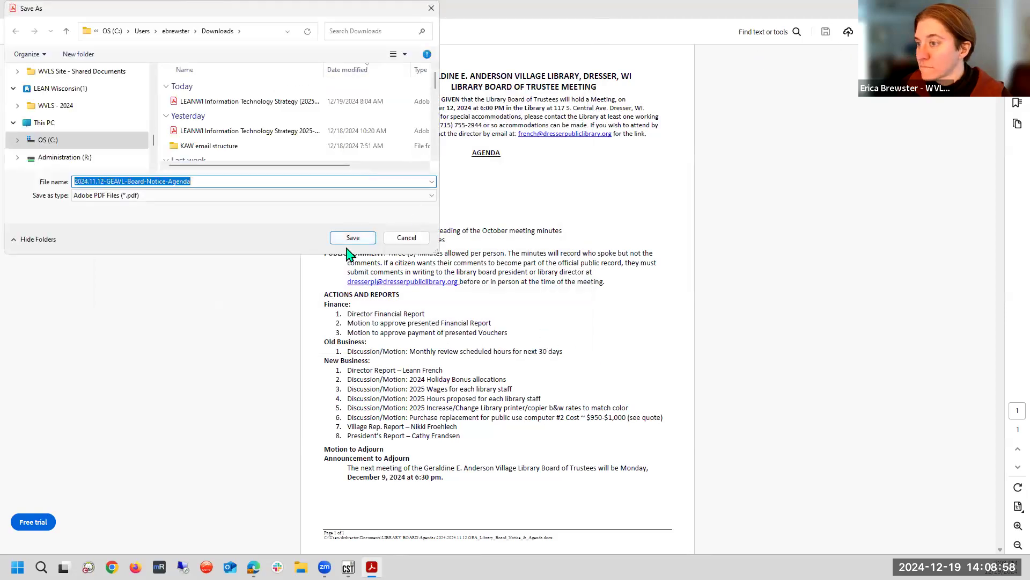
pyautogui.click(352, 237)
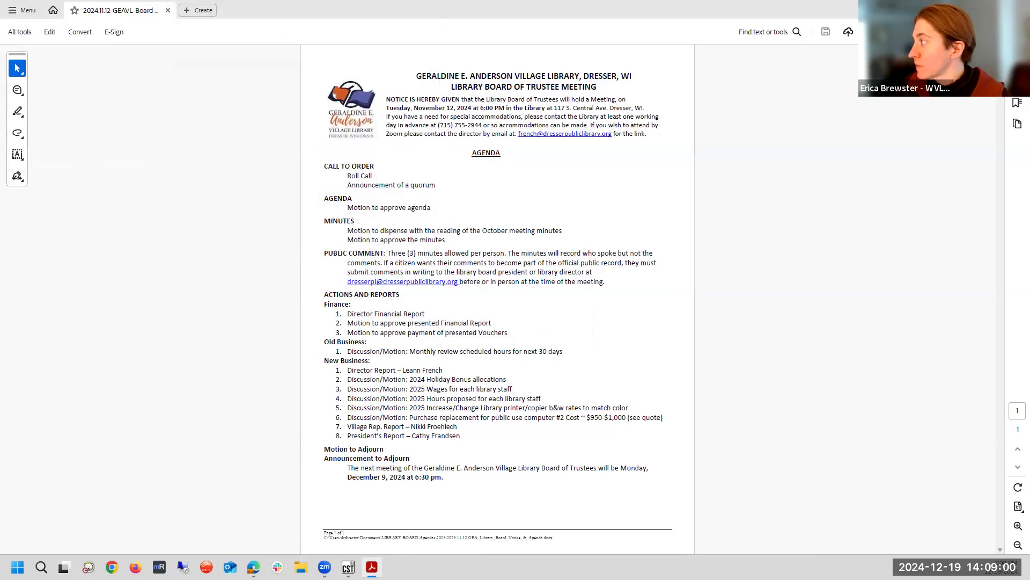
# Return to the PAVE upload and submit 2024.11.12-GEAVL-Board-Notice-Agenda from Downloads for accessibility validation
pyautogui.hotkey('alt', 'Tab')
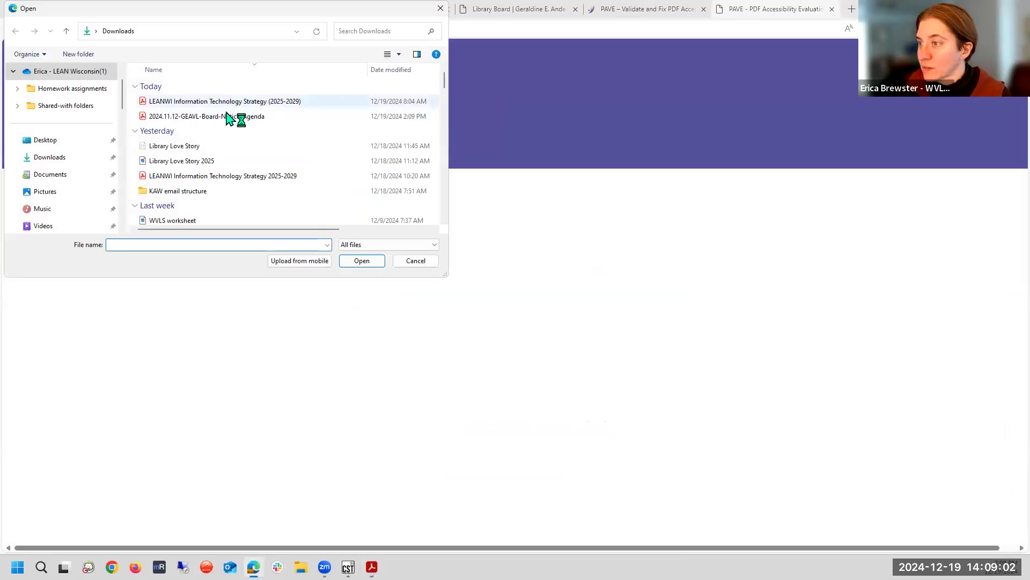
pyautogui.click(232, 115)
pyautogui.click(363, 262)
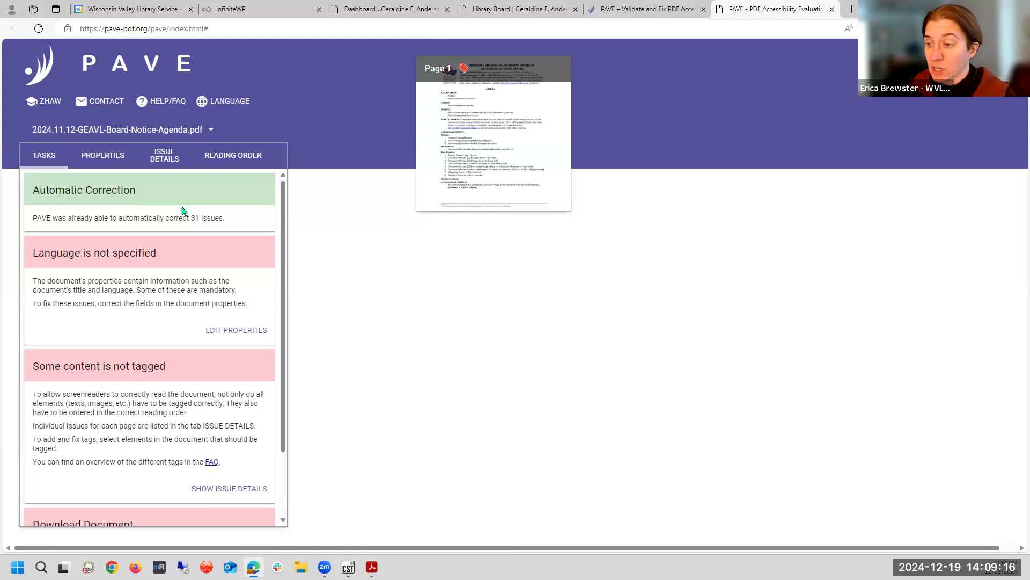
# Examine PAVE's accessibility tasks and issue details, and inspect the untagged logo, heading and meeting notice on page 1
pyautogui.scroll(-1, 236, 302)
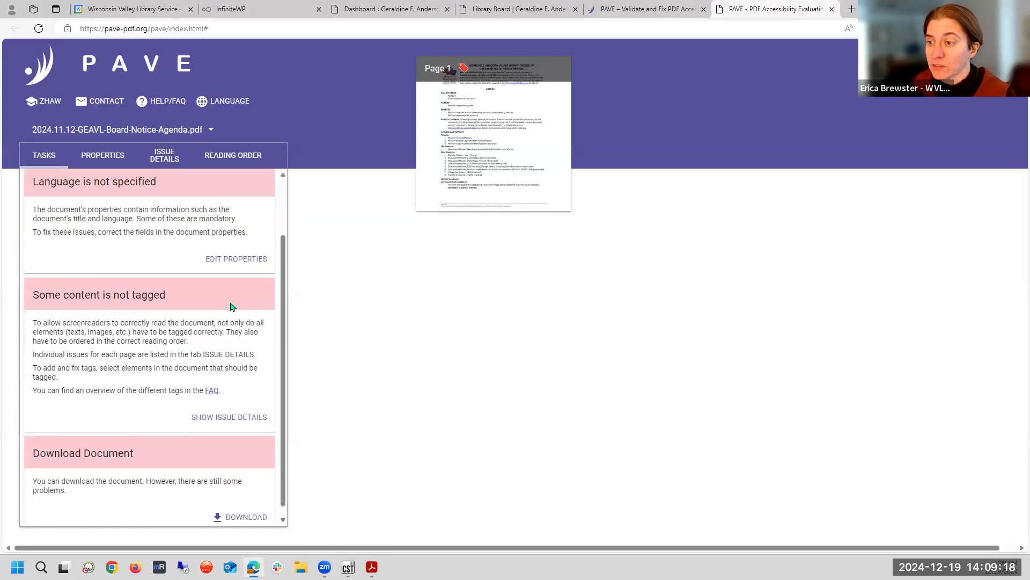
pyautogui.scroll(-1, 250, 323)
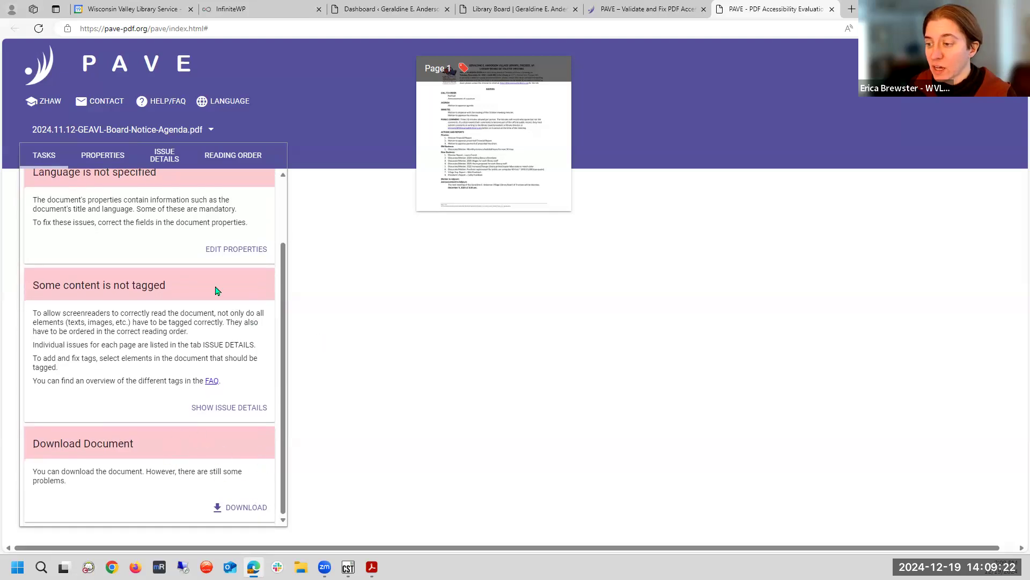
pyautogui.scroll(2, 217, 290)
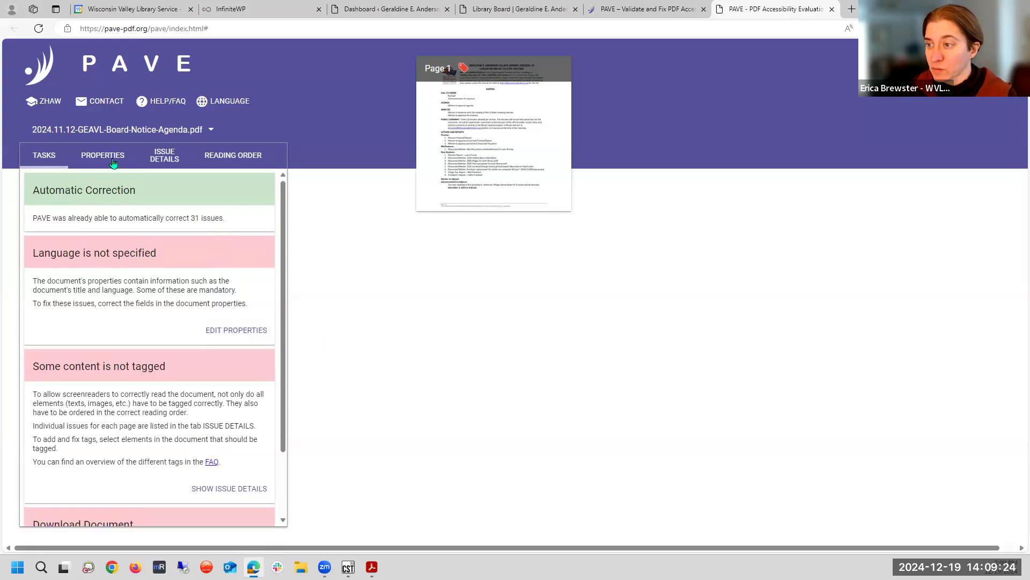
pyautogui.click(169, 159)
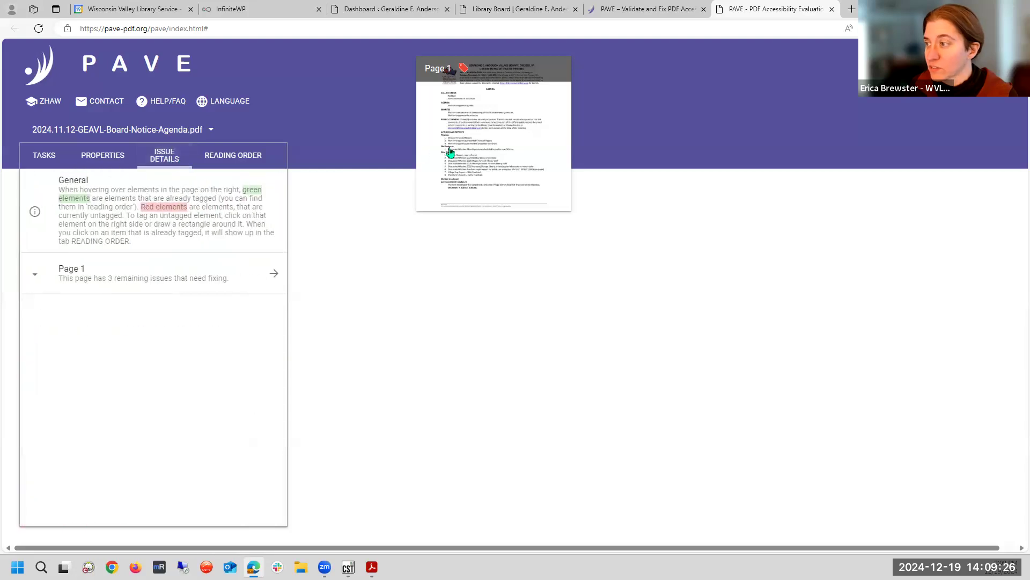
pyautogui.click(450, 152)
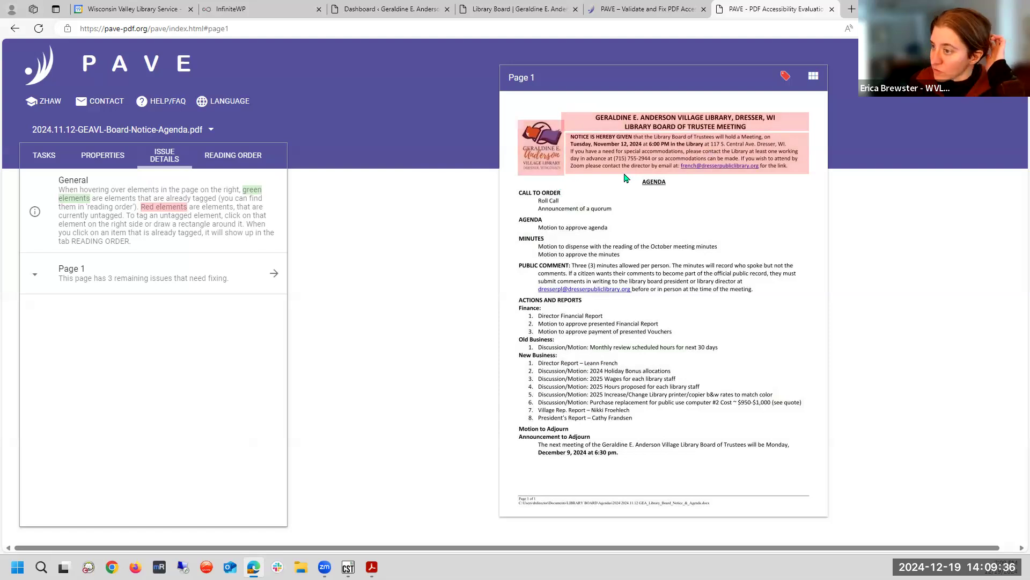
pyautogui.click(538, 157)
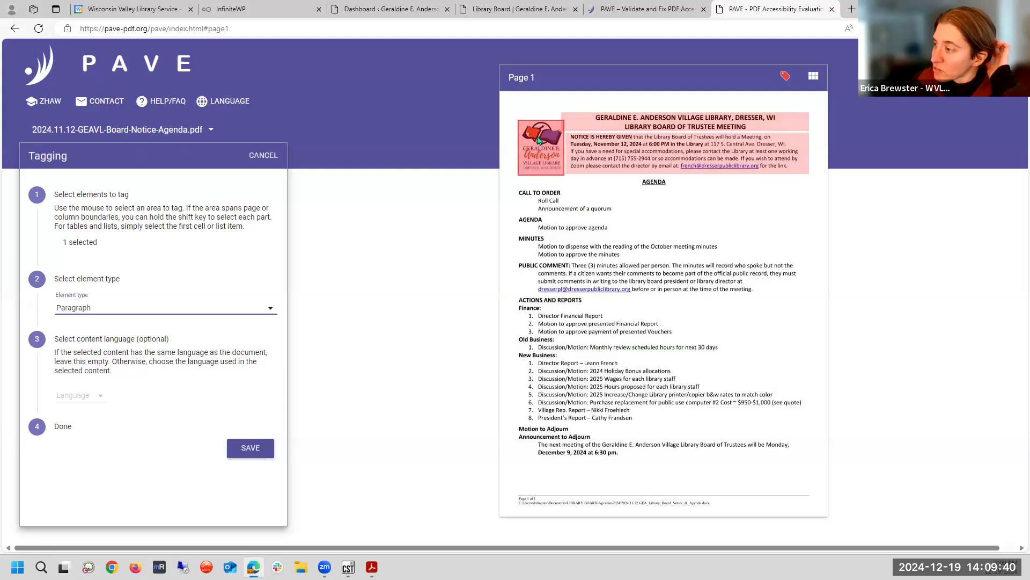
pyautogui.click(573, 129)
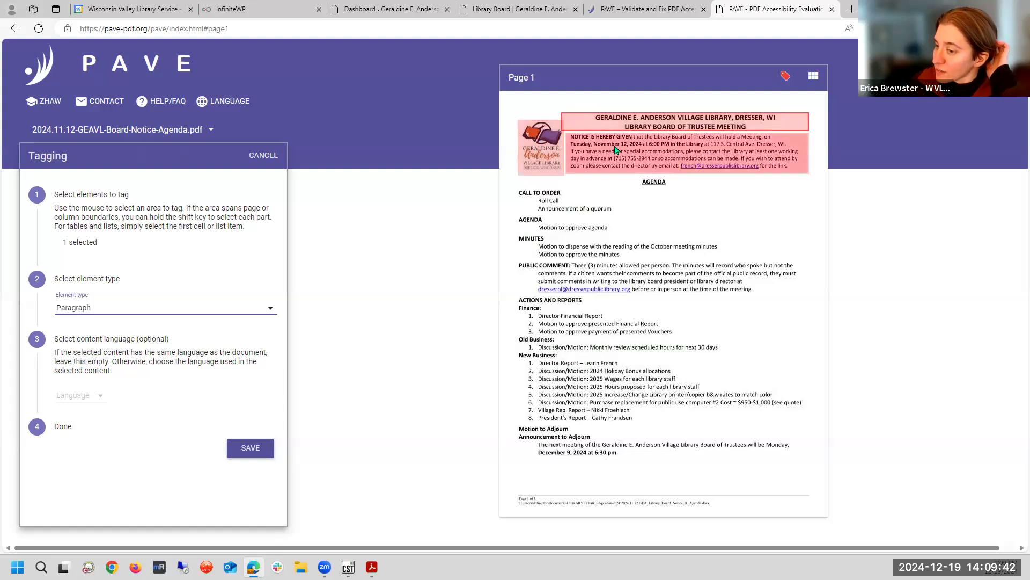
pyautogui.click(615, 143)
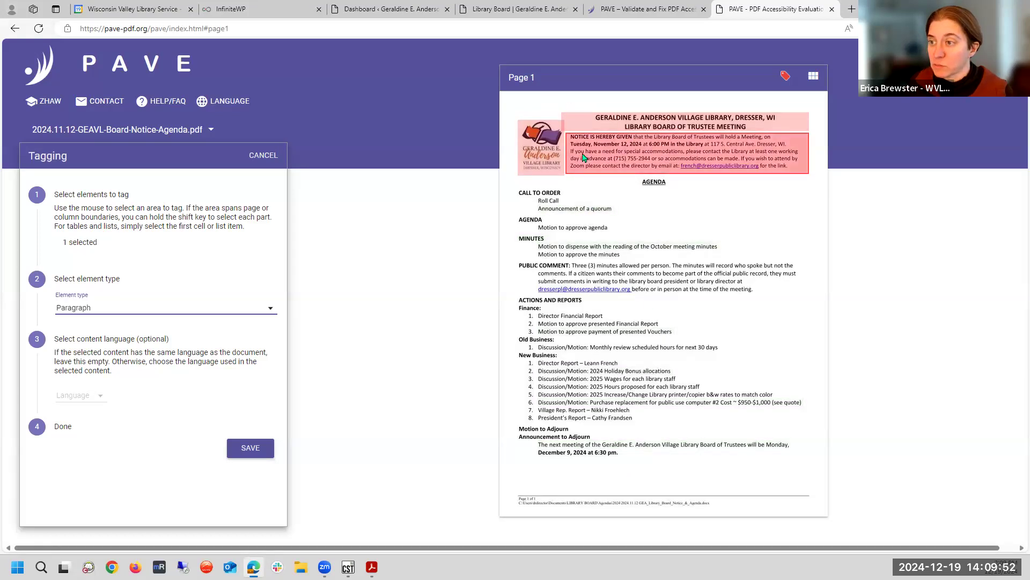
pyautogui.click(853, 11)
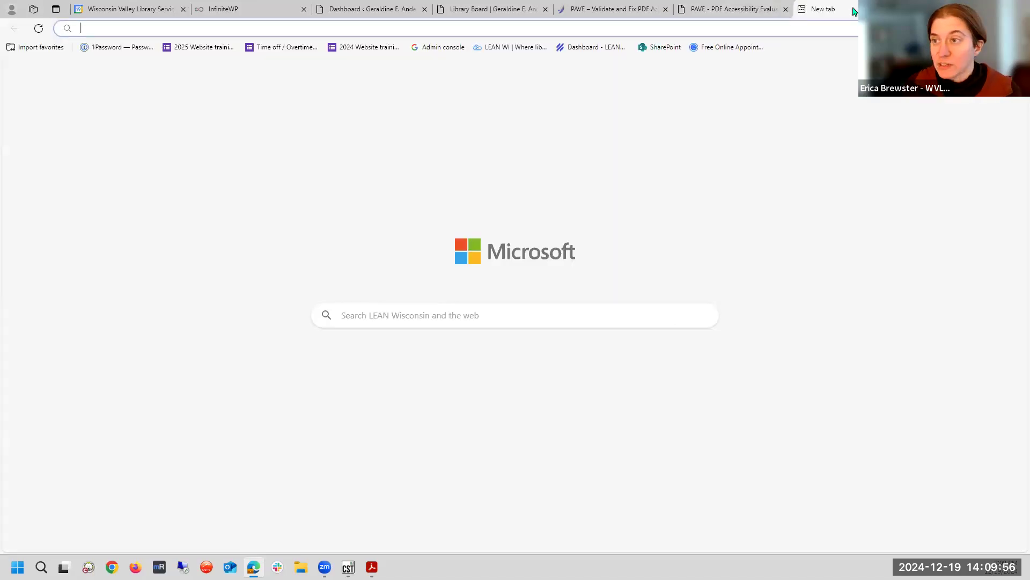
pyautogui.write('ilo')
pyautogui.press('Return')
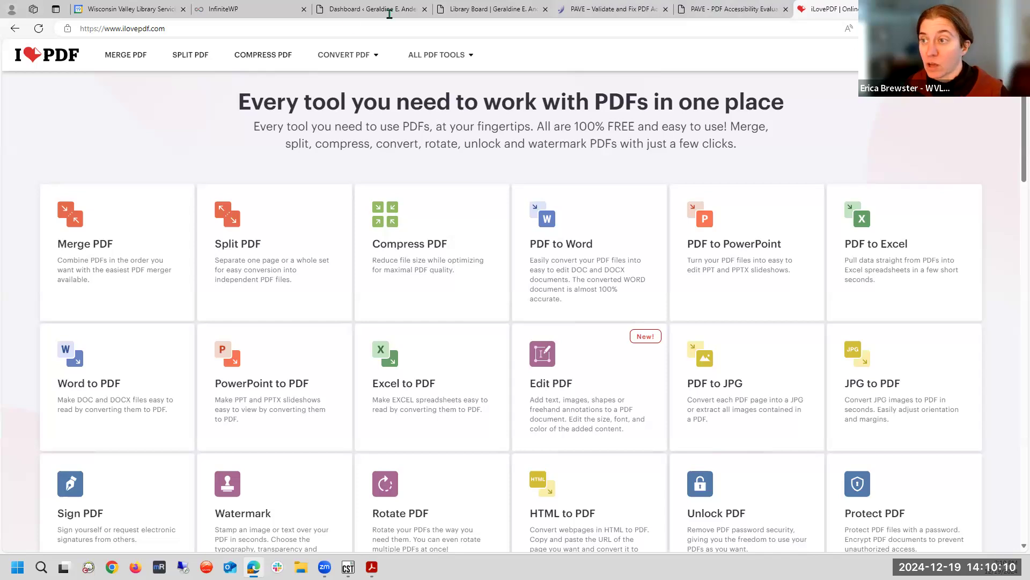
pyautogui.click(307, 33)
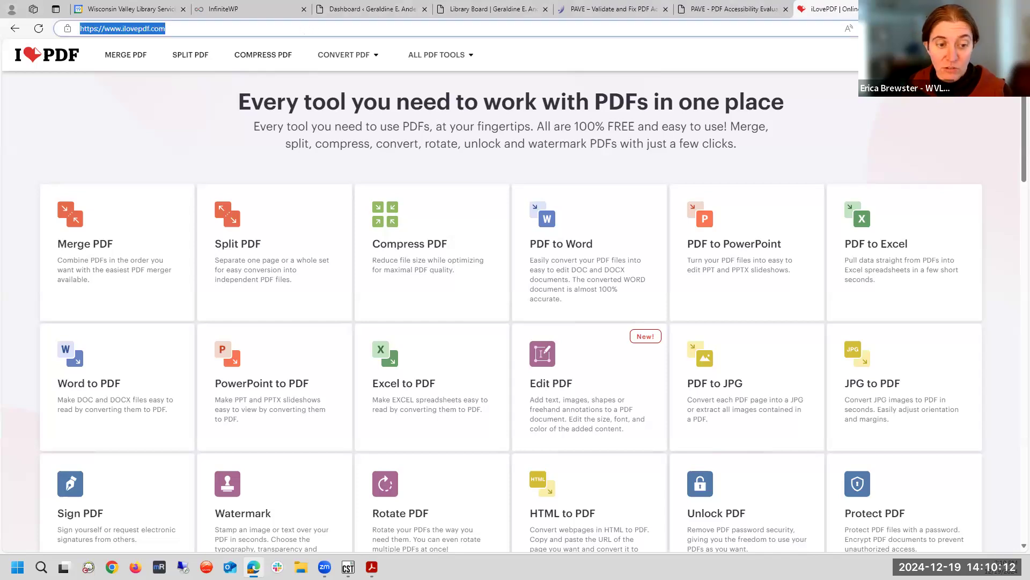
pyautogui.hotkey('alt', 'Tab')
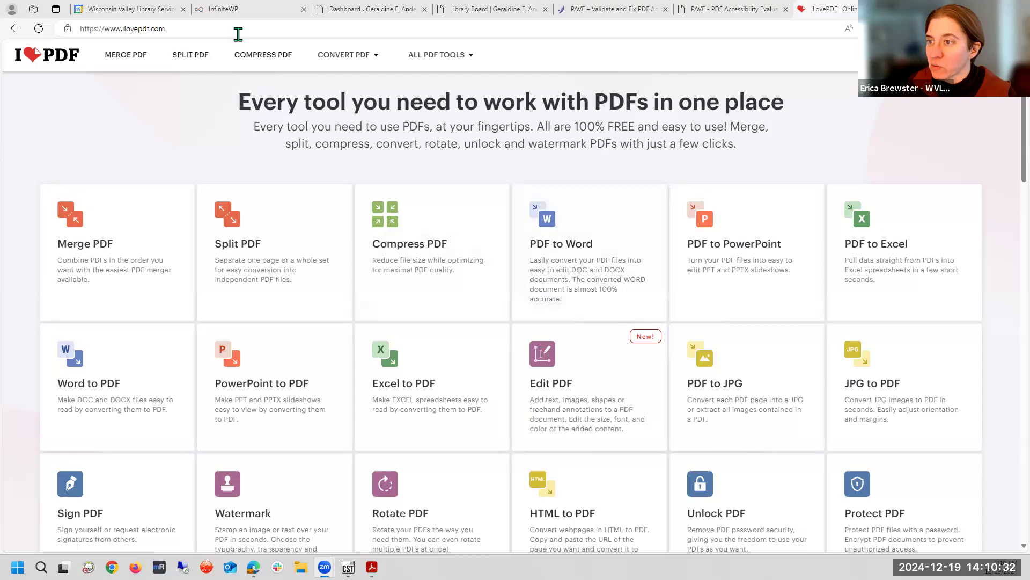
pyautogui.click(238, 34)
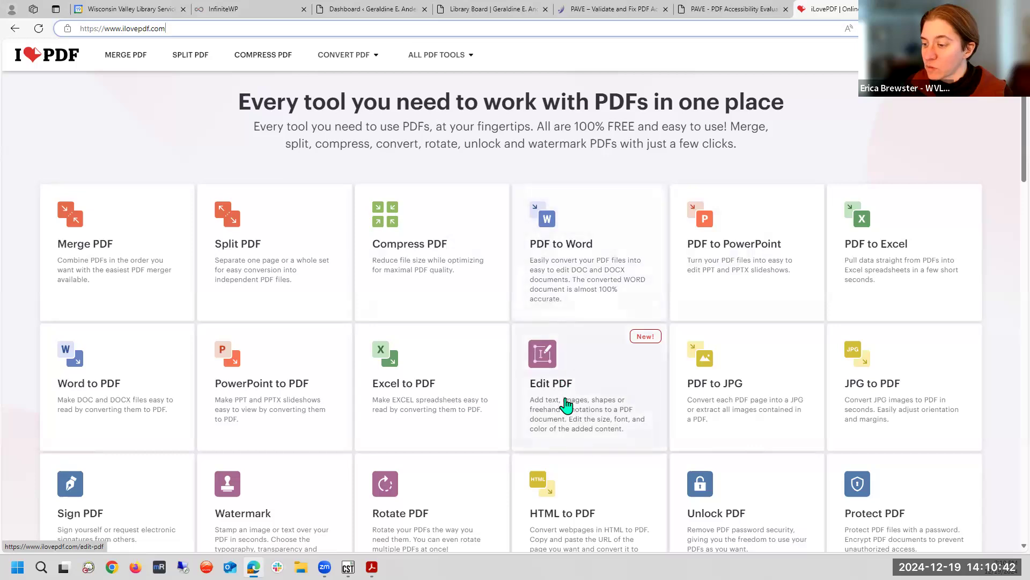
# Convert 2024.11.12-GEAVL-Board-Notice-Agenda from Downloads to Word with the PDF to Word tool, using the NO OCR option
pyautogui.scroll(-1, 566, 405)
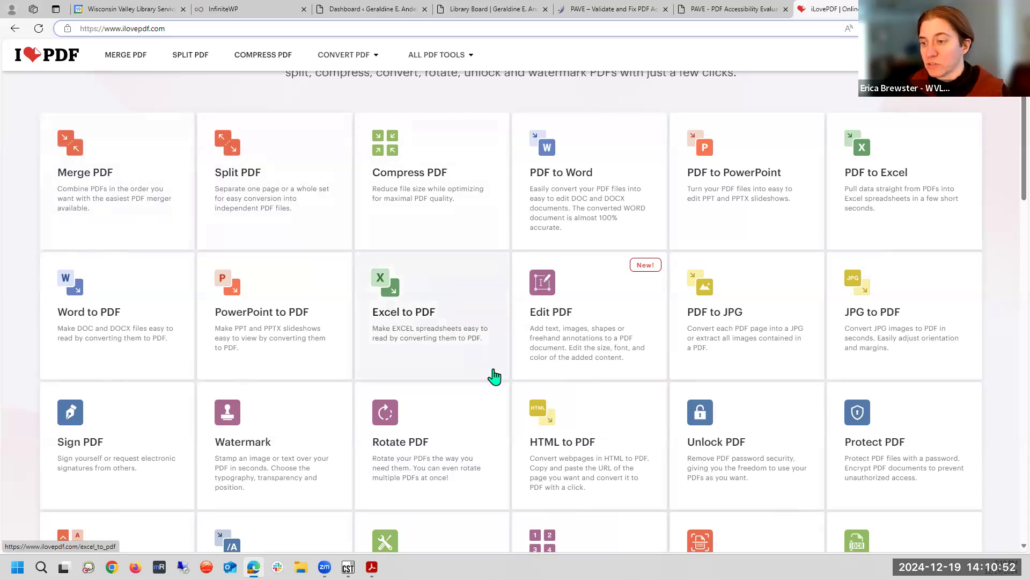
pyautogui.scroll(1, 494, 376)
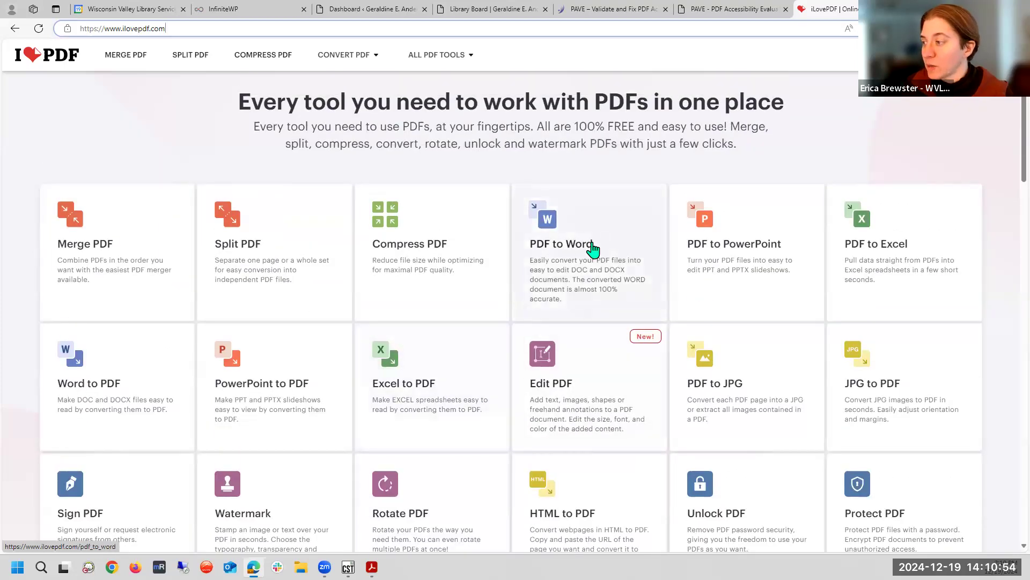
pyautogui.click(584, 259)
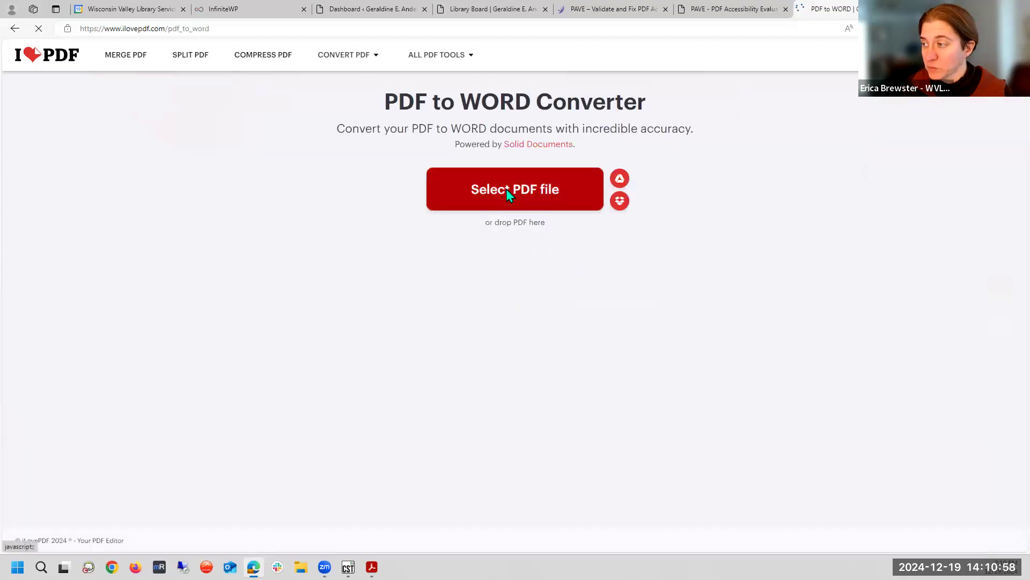
pyautogui.click(506, 189)
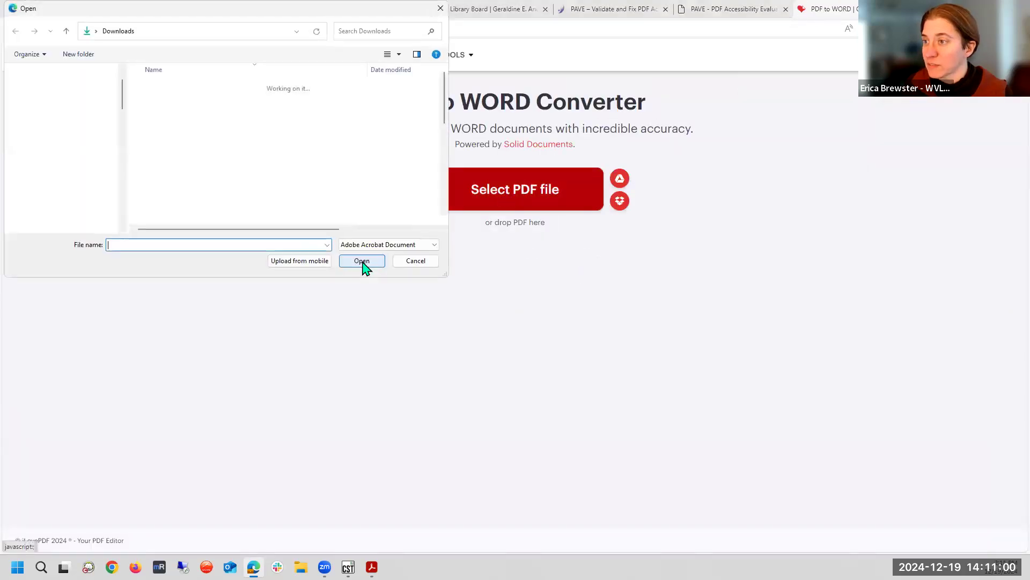
pyautogui.click(170, 116)
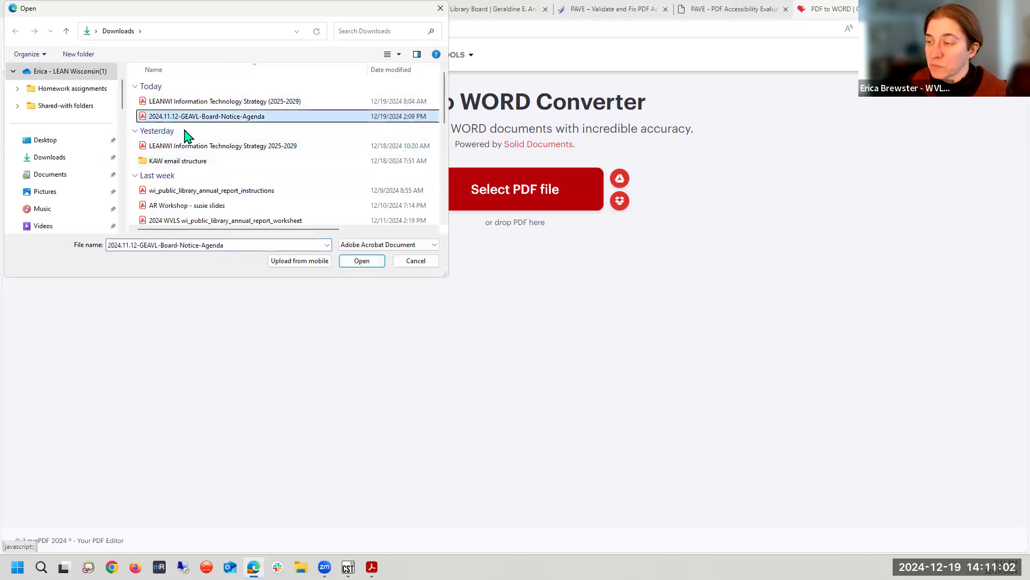
pyautogui.click(362, 261)
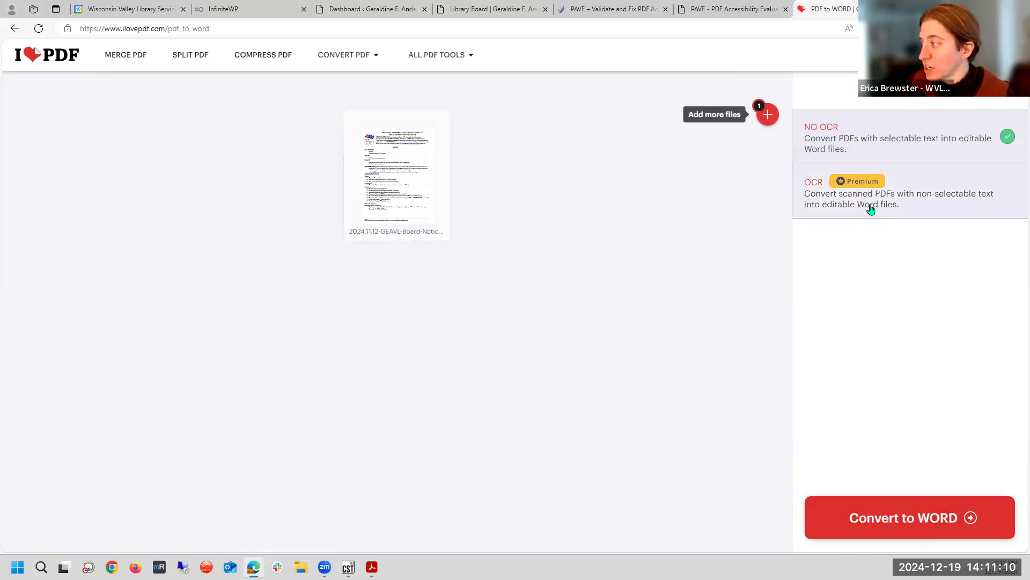
pyautogui.click(893, 520)
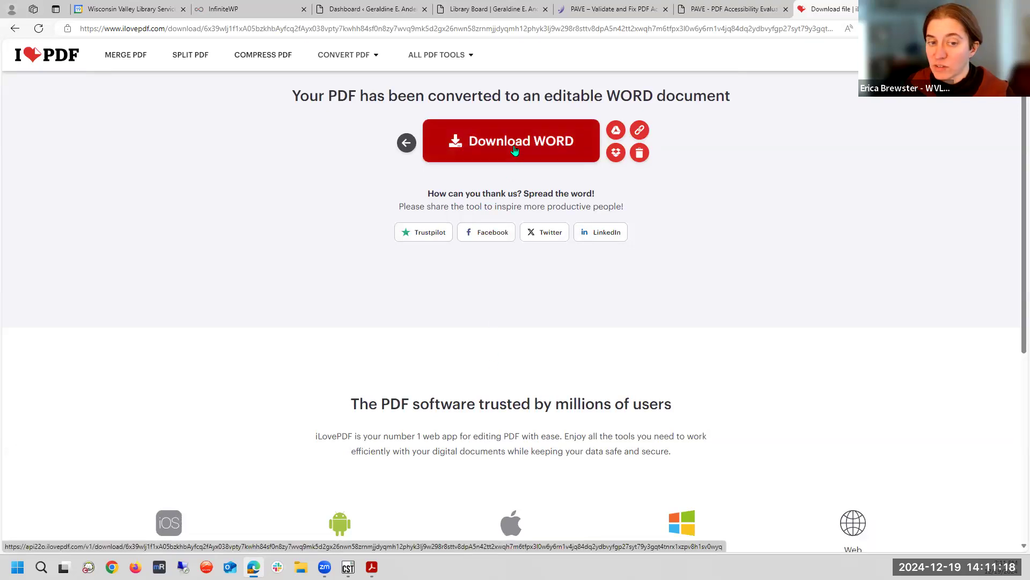
# Download the converted Word agenda, open it in a maximized Word window and enable editing
pyautogui.click(515, 150)
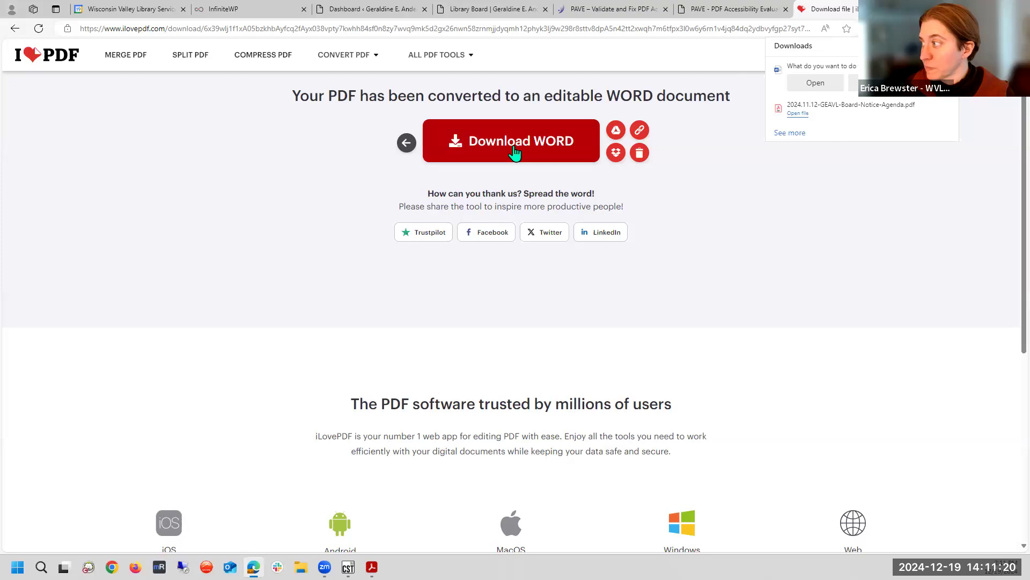
pyautogui.click(810, 84)
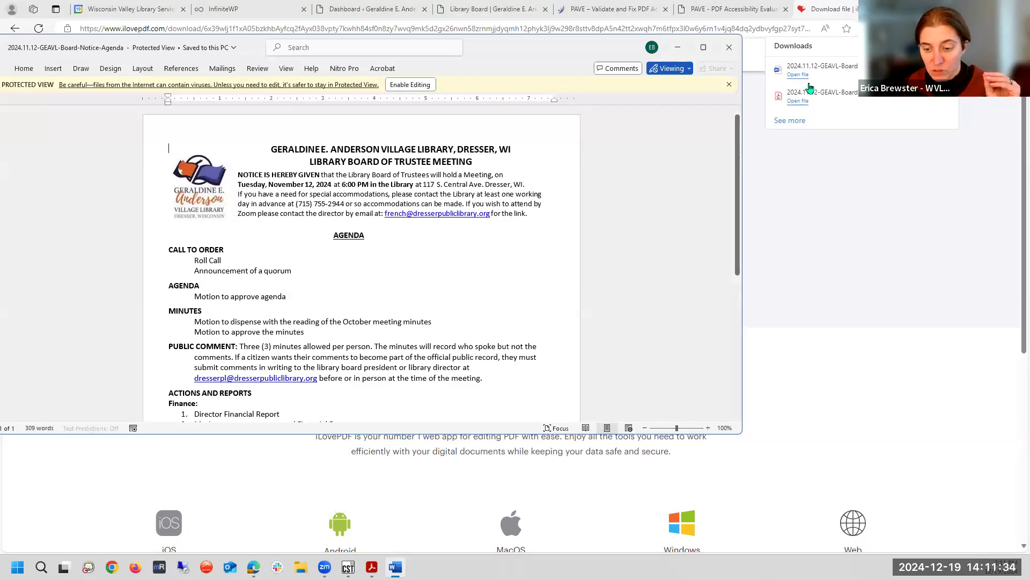
pyautogui.click(703, 51)
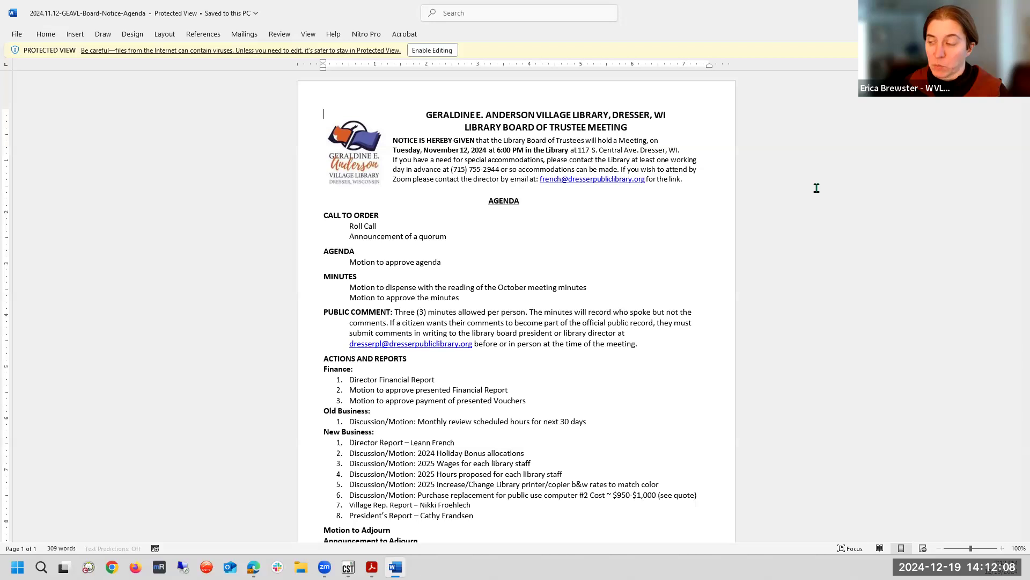
pyautogui.click(437, 52)
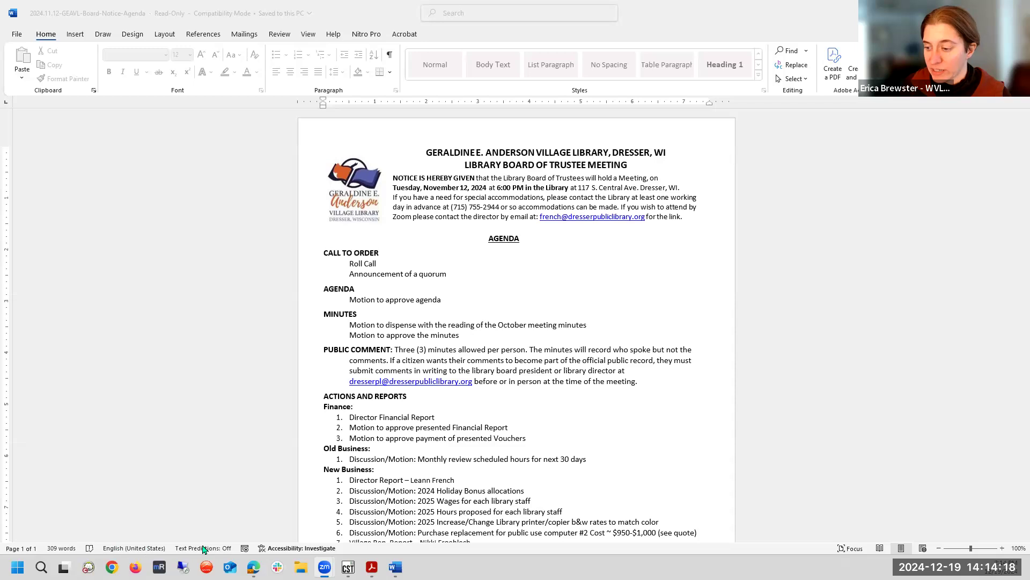
# Open the Accessibility Assistant for the agenda, and review its headings in the Navigation pane before closing that pane
pyautogui.click(315, 553)
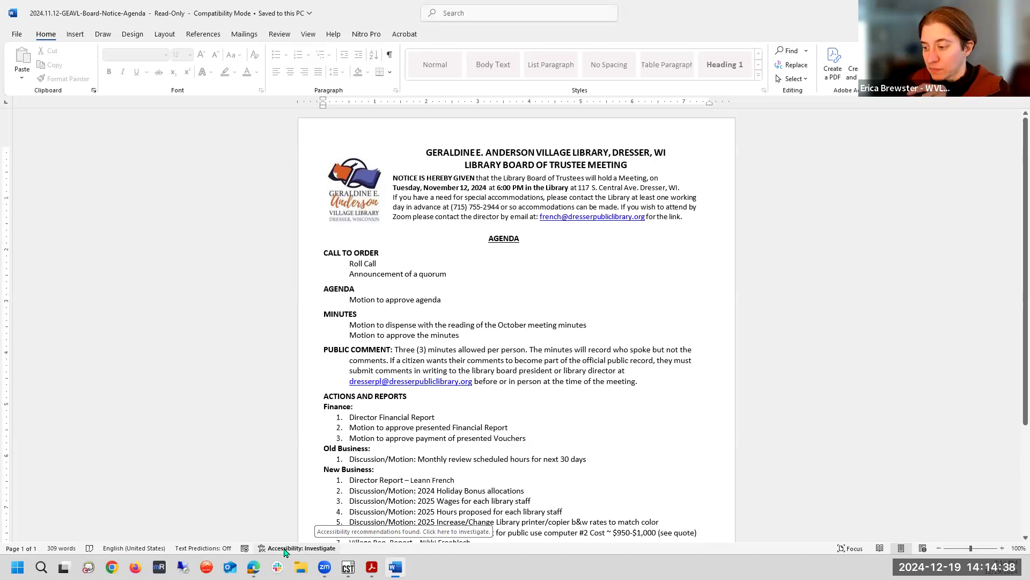
pyautogui.click(284, 548)
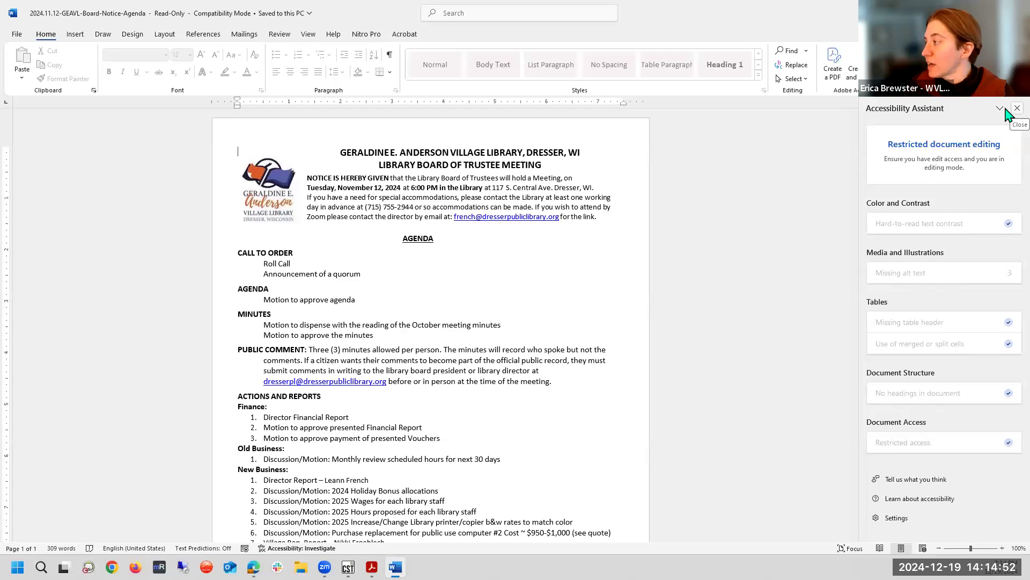
pyautogui.click(280, 34)
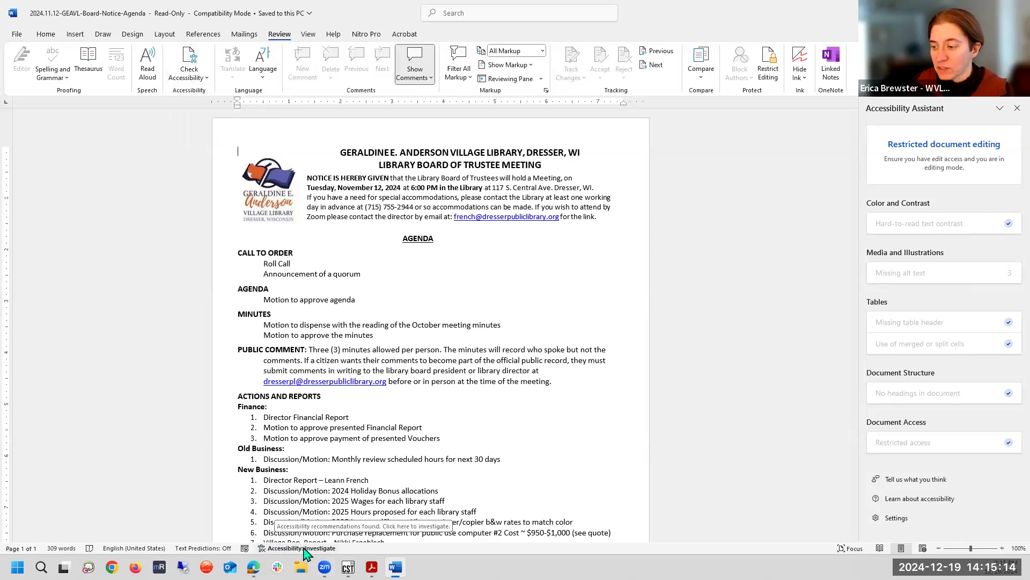
pyautogui.click(190, 73)
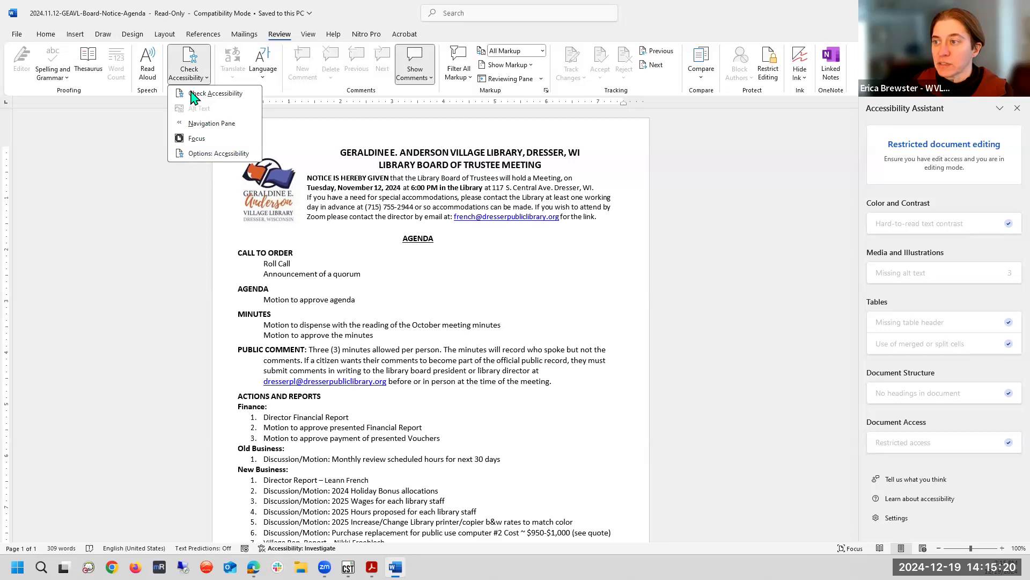
pyautogui.click(206, 123)
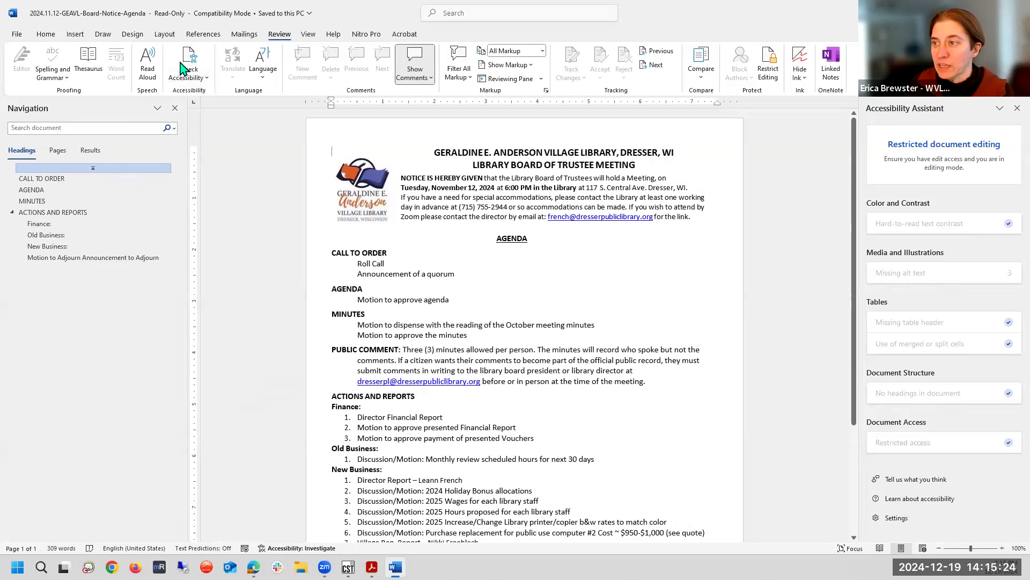
pyautogui.click(175, 109)
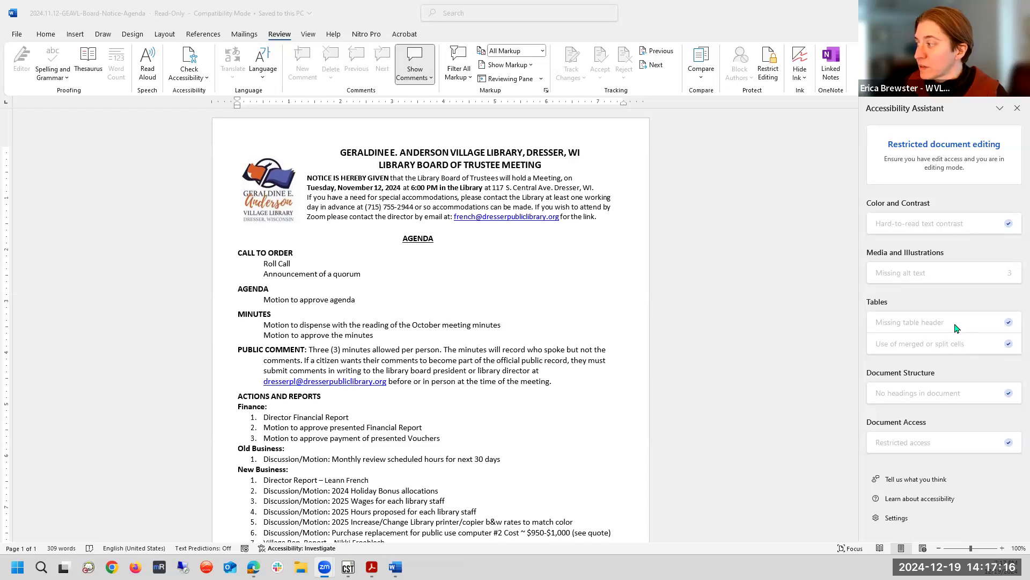
# Try to open the missing alt text issue, and inspect the logo and the meeting notice text box above the agenda
pyautogui.click(895, 276)
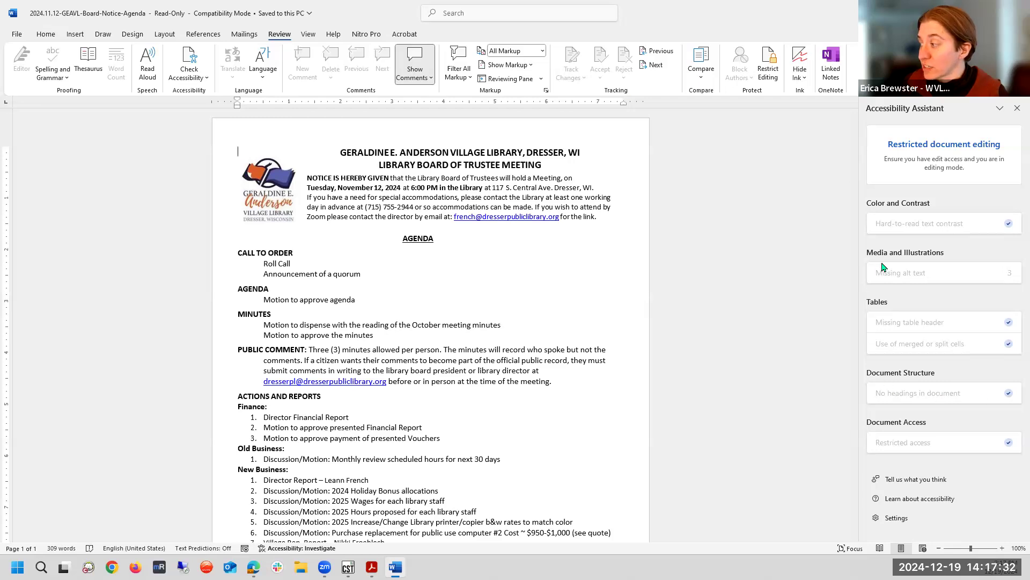
pyautogui.click(279, 208)
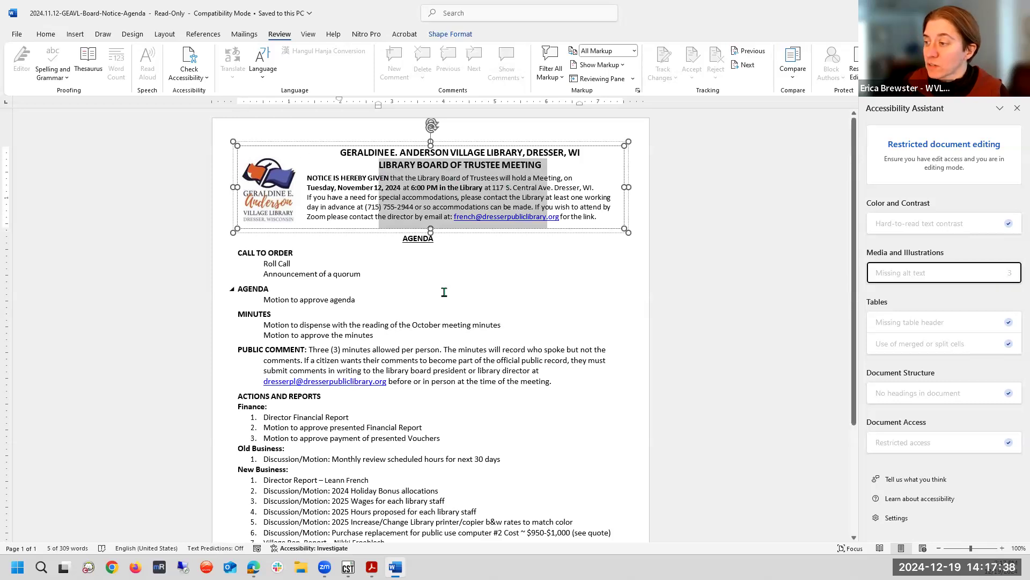
pyautogui.click(453, 258)
pyautogui.click(432, 178)
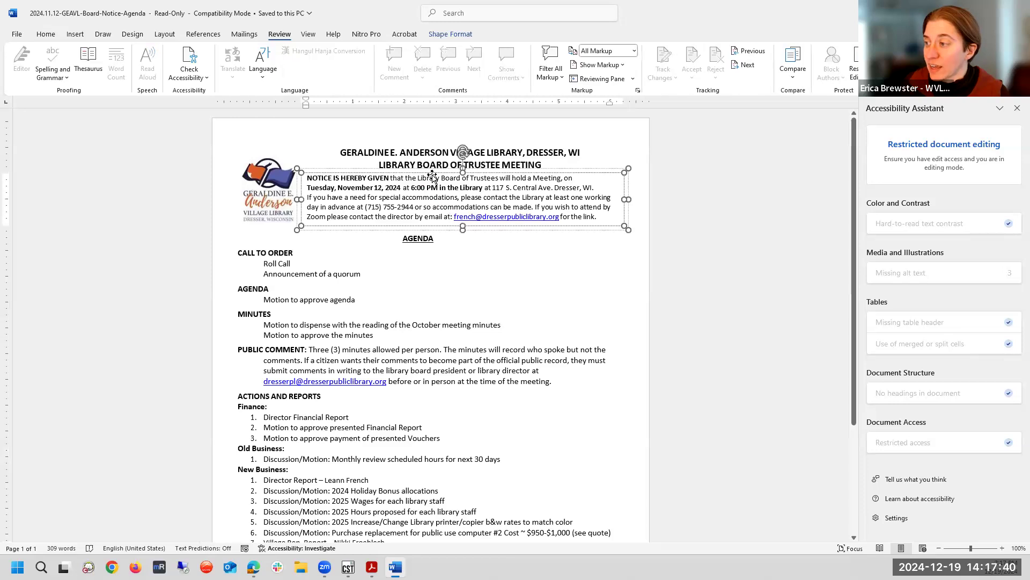
pyautogui.click(374, 184)
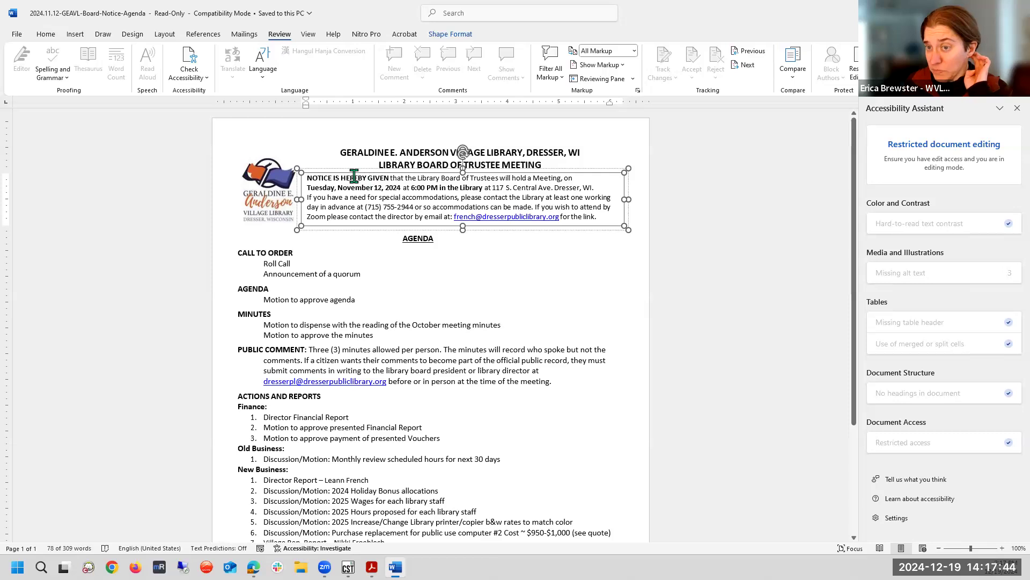
pyautogui.moveTo(307, 178); pyautogui.dragTo(602, 221)
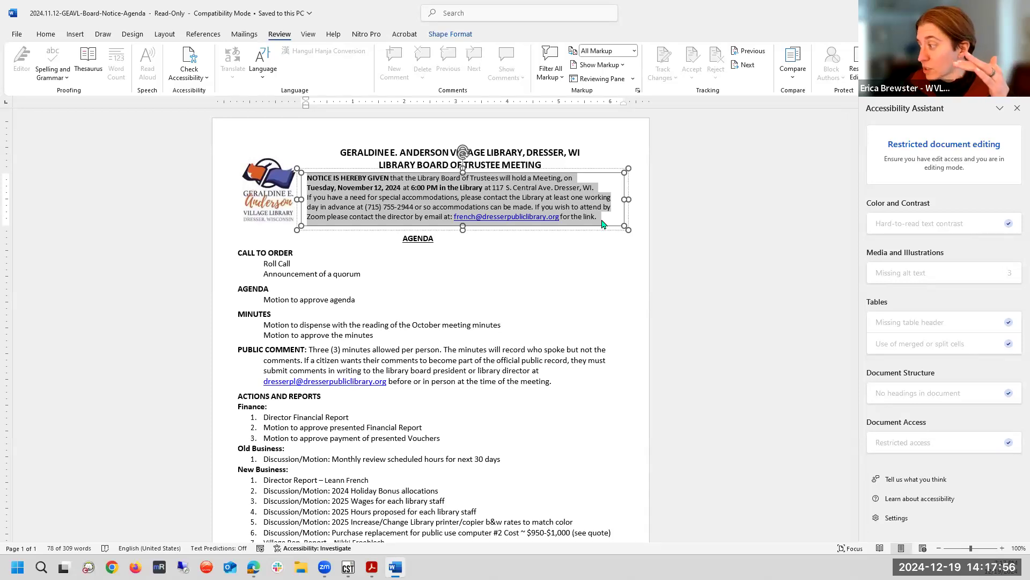
# Recheck the missing alt text item and examine how the title, meeting notice and logo are placed in text boxes
pyautogui.click(1012, 279)
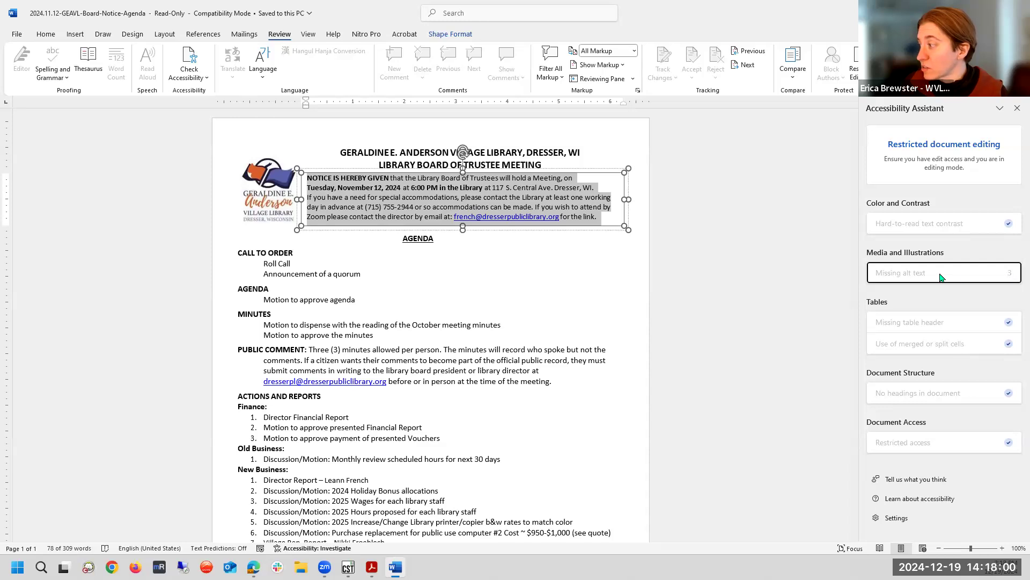
pyautogui.click(508, 189)
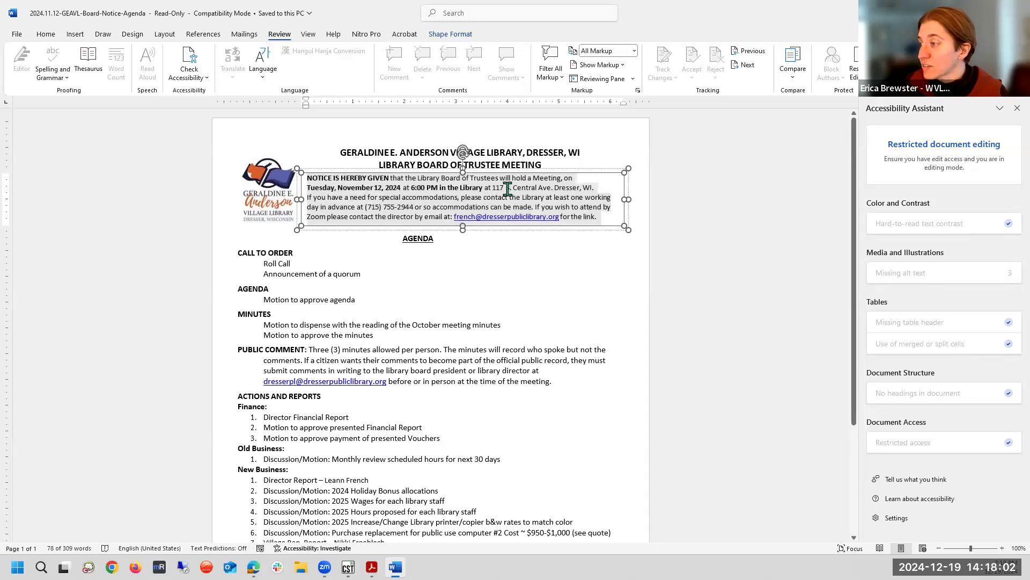
pyautogui.click(406, 153)
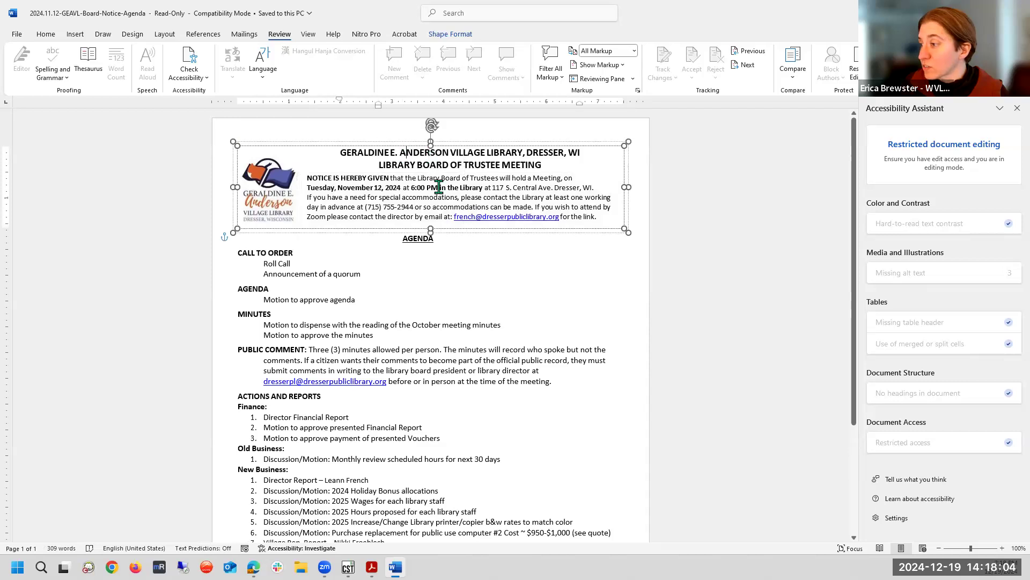
pyautogui.click(376, 147)
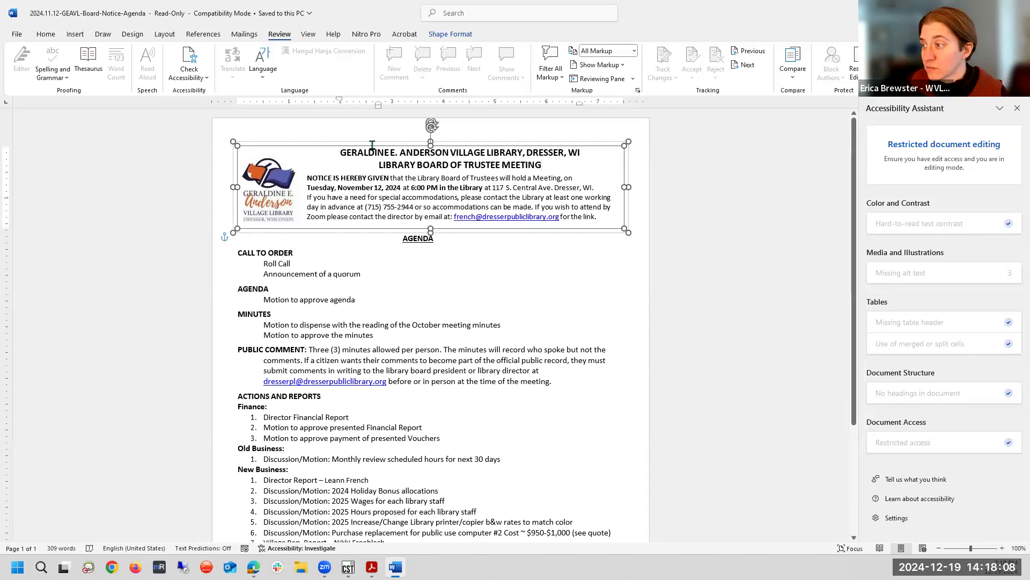
pyautogui.click(385, 189)
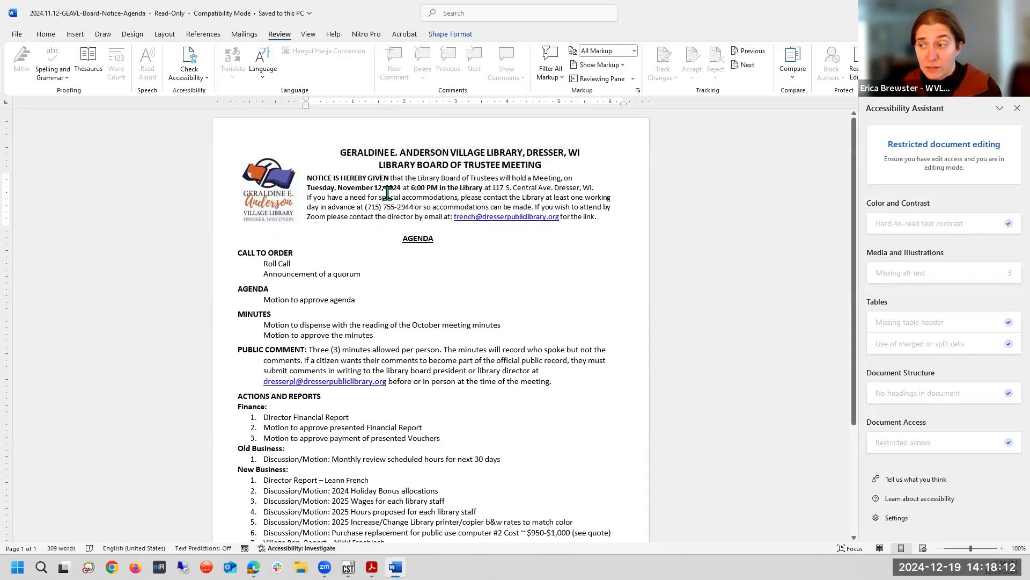
pyautogui.click(272, 188)
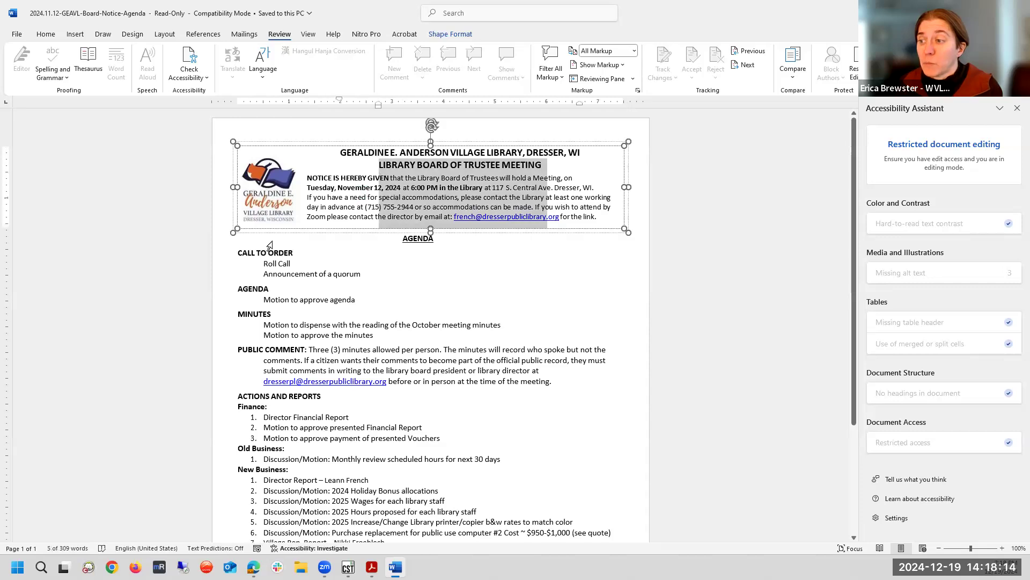
pyautogui.click(280, 253)
pyautogui.click(259, 207)
pyautogui.moveTo(258, 207); pyautogui.dragTo(267, 178)
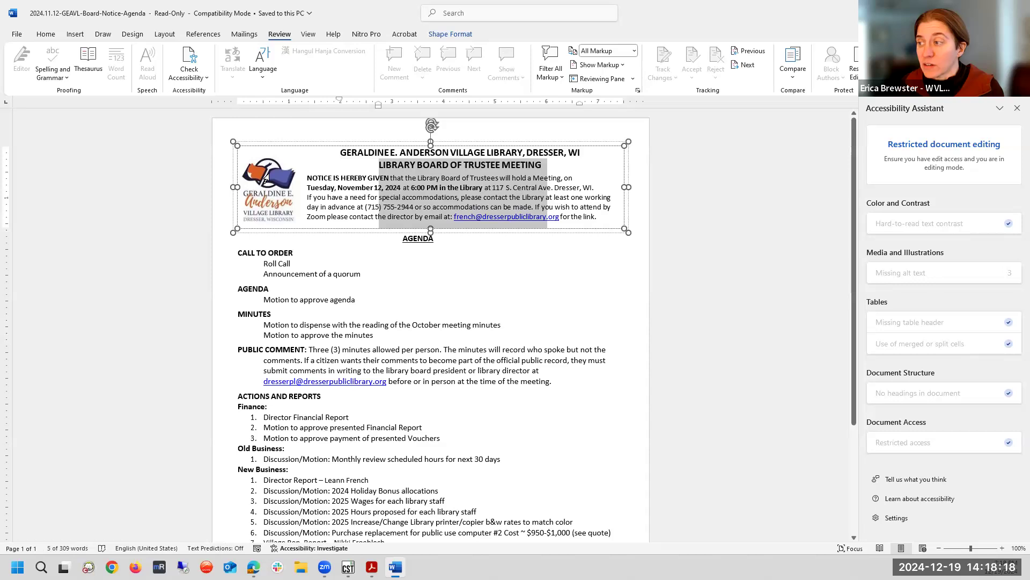
pyautogui.click(366, 263)
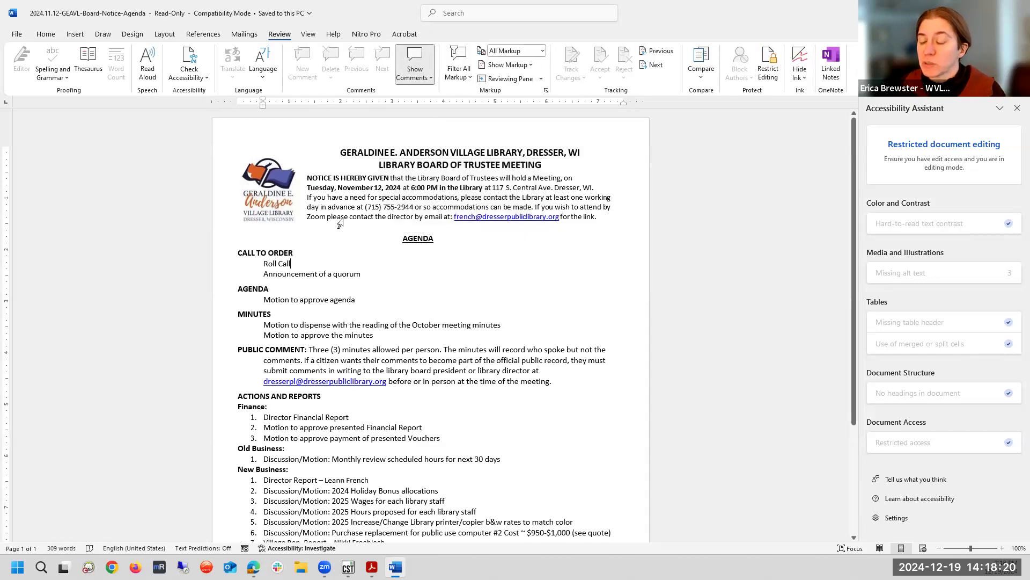
# Show the Navigation pane and jump between the AGENDA and CALL TO ORDER headings to check the document structure
pyautogui.click(204, 78)
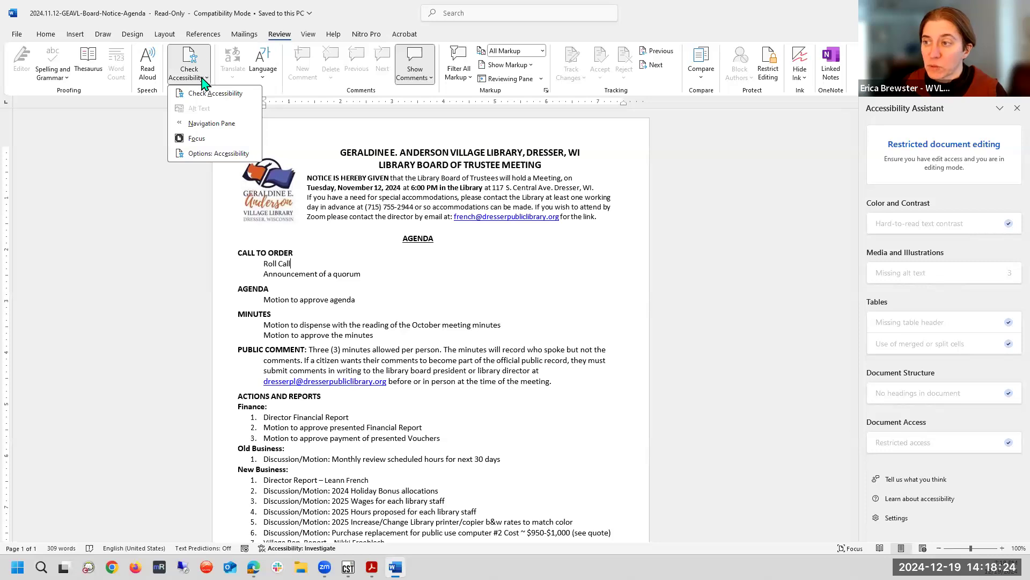
pyautogui.click(211, 123)
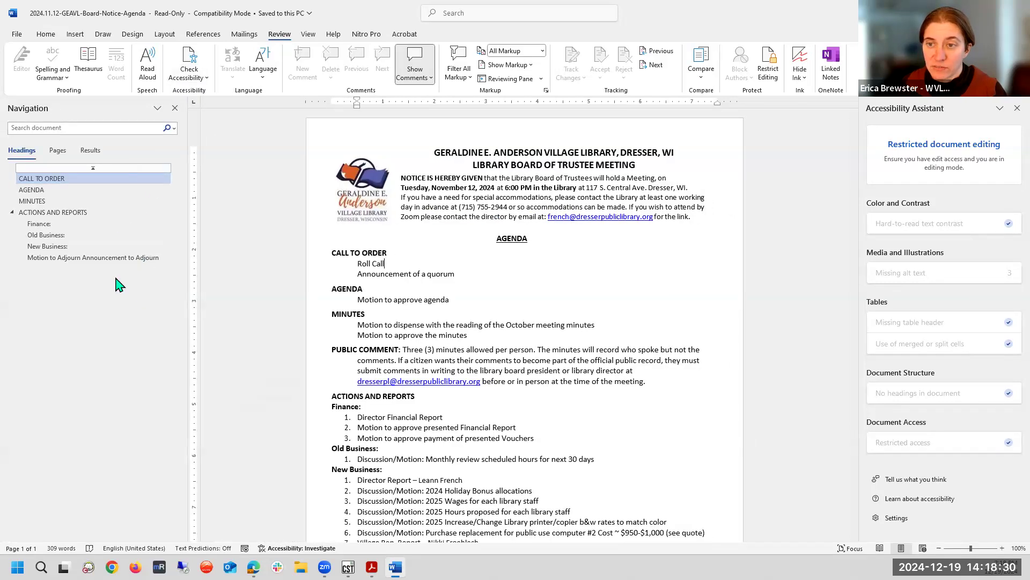
pyautogui.click(122, 190)
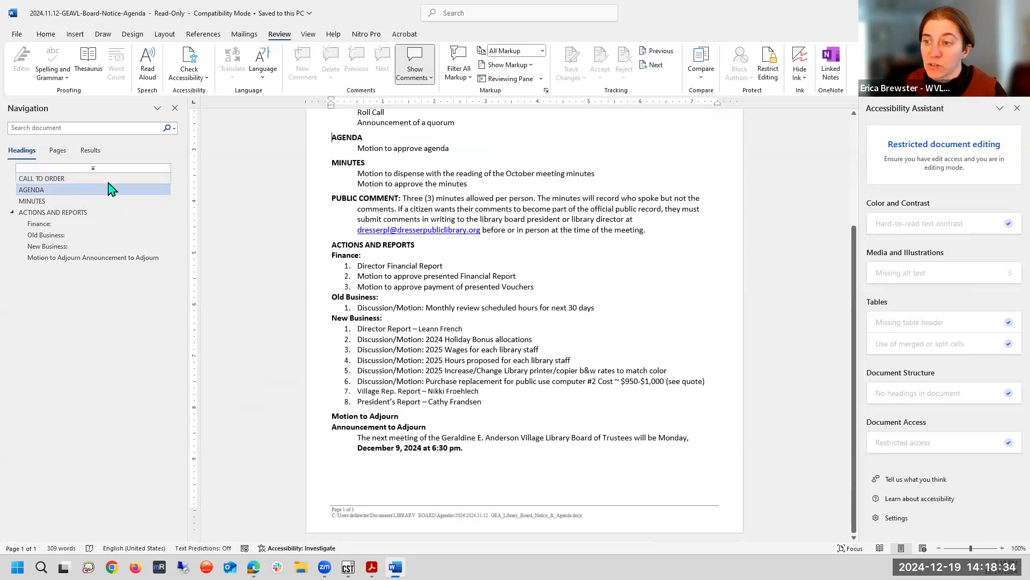
pyautogui.click(108, 181)
pyautogui.scroll(3, 297, 223)
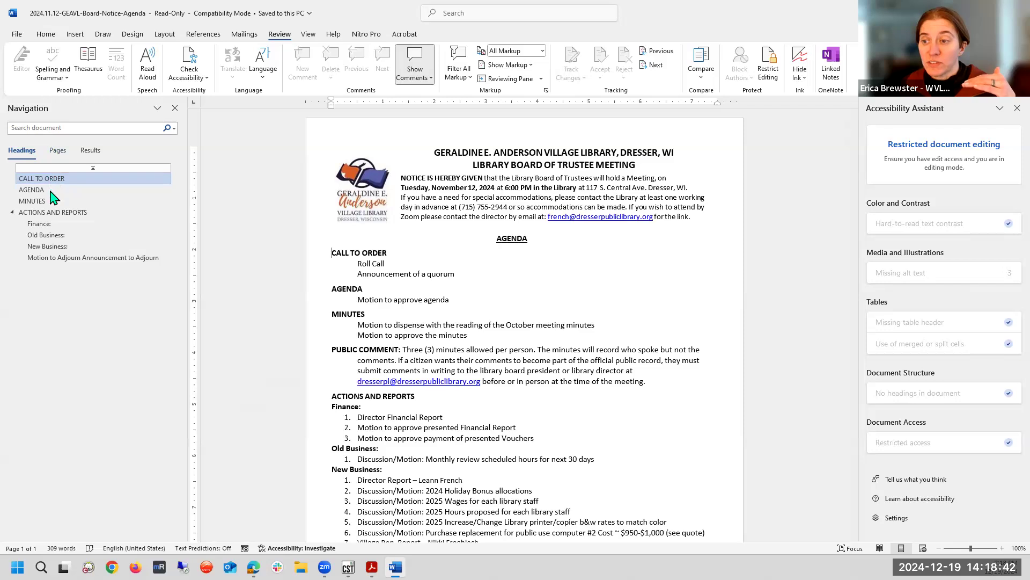
pyautogui.click(128, 182)
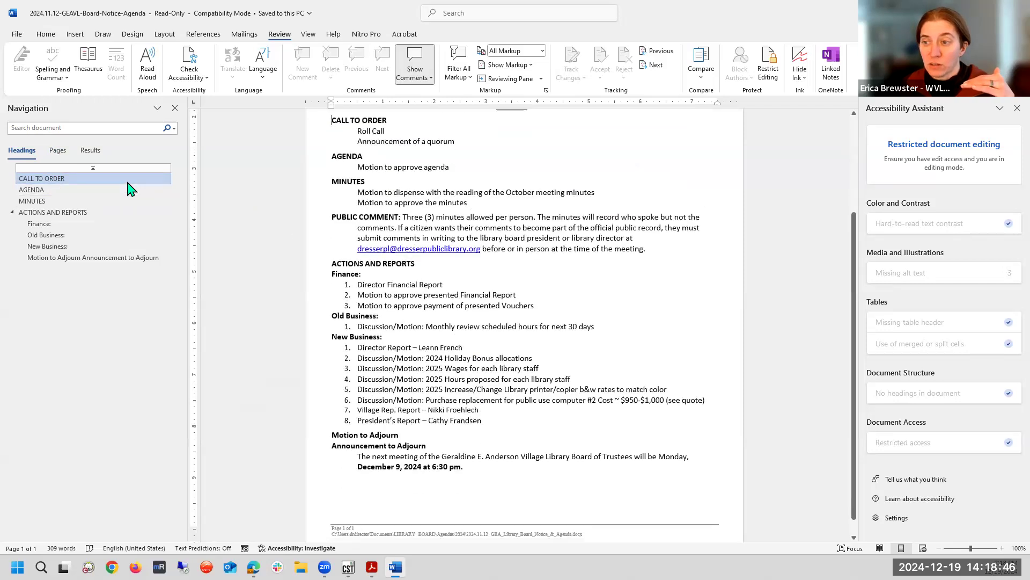
# Jump to the AGENDA, ACTIONS AND REPORTS and CALL TO ORDER headings from the Navigation pane, and review the top of the page
pyautogui.click(112, 191)
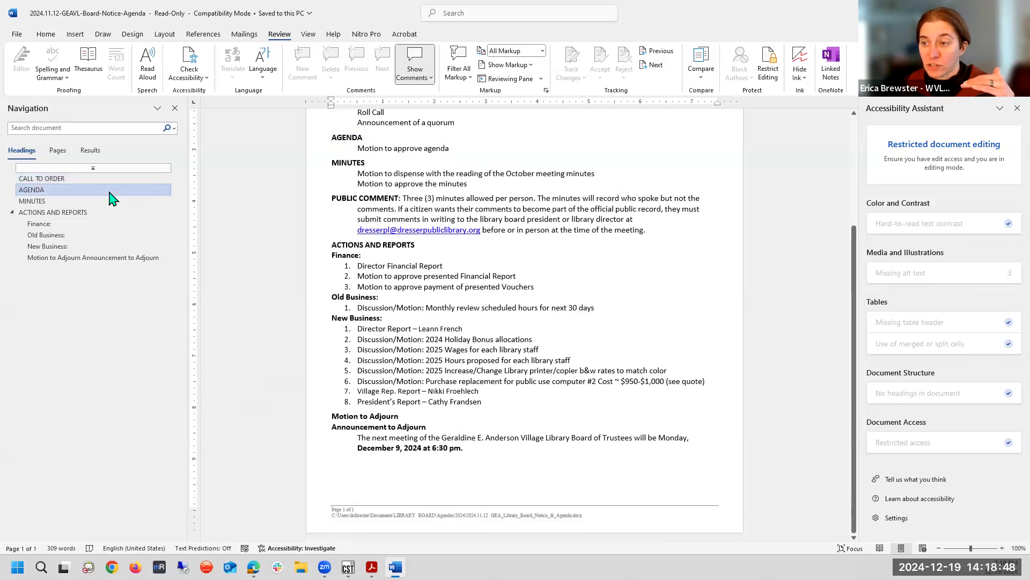
pyautogui.click(77, 217)
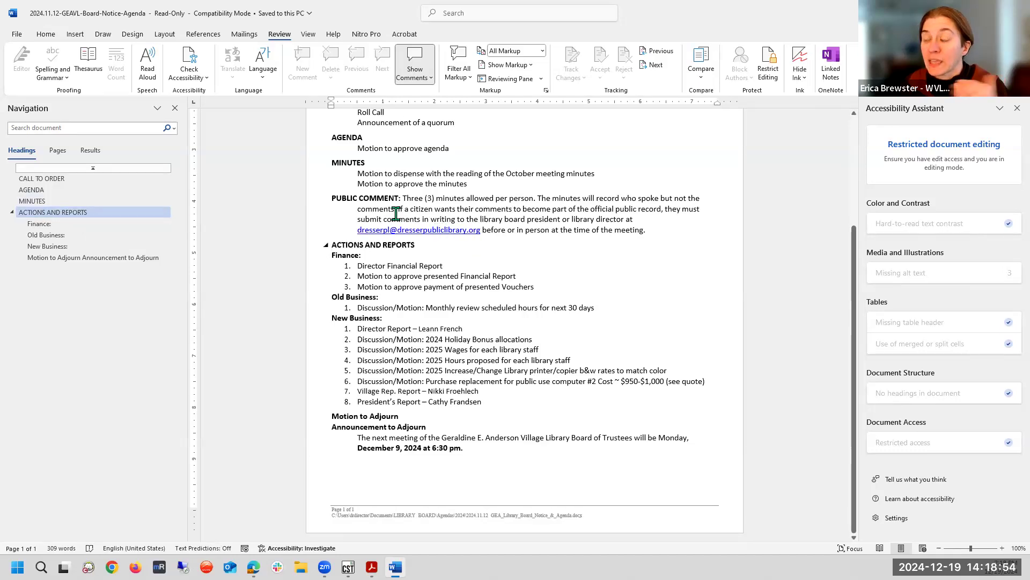
pyautogui.scroll(4, 614, 224)
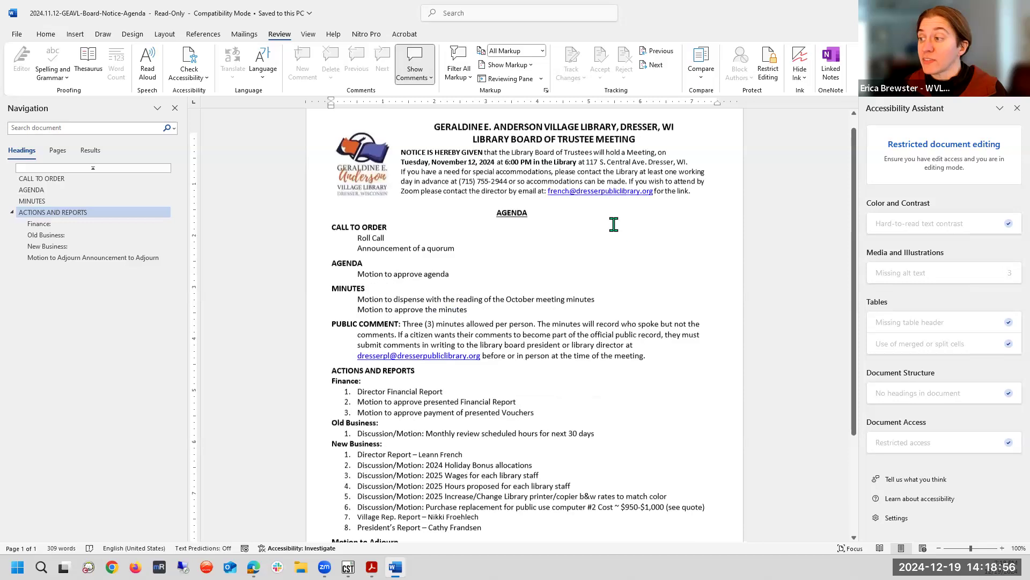
pyautogui.scroll(1, 614, 224)
pyautogui.click(358, 253)
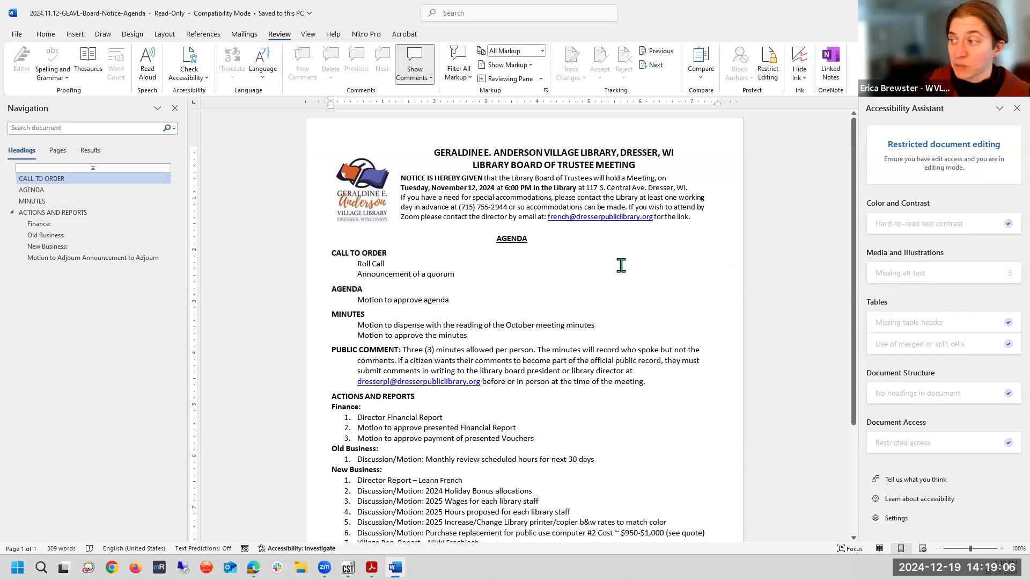
pyautogui.scroll(-1, 620, 265)
pyautogui.scroll(1, 617, 257)
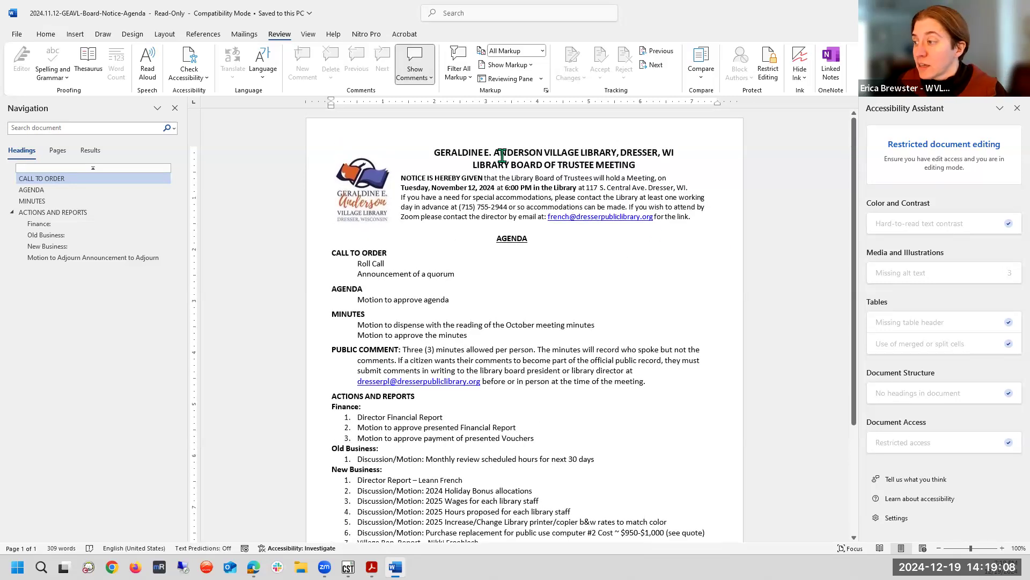
# Select the title text box, show its place in the Selection pane, and close that pane again
pyautogui.click(502, 156)
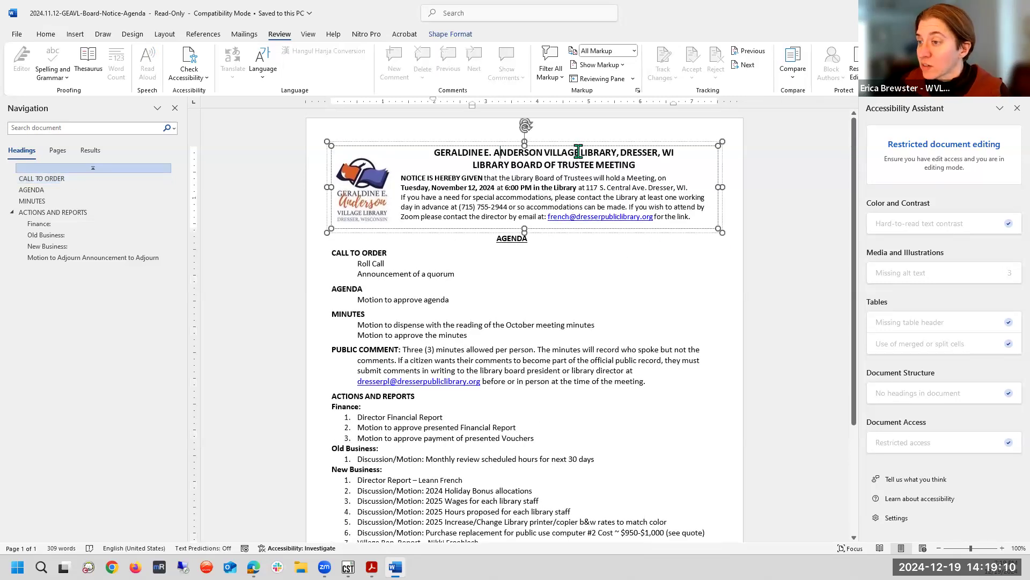
pyautogui.click(450, 35)
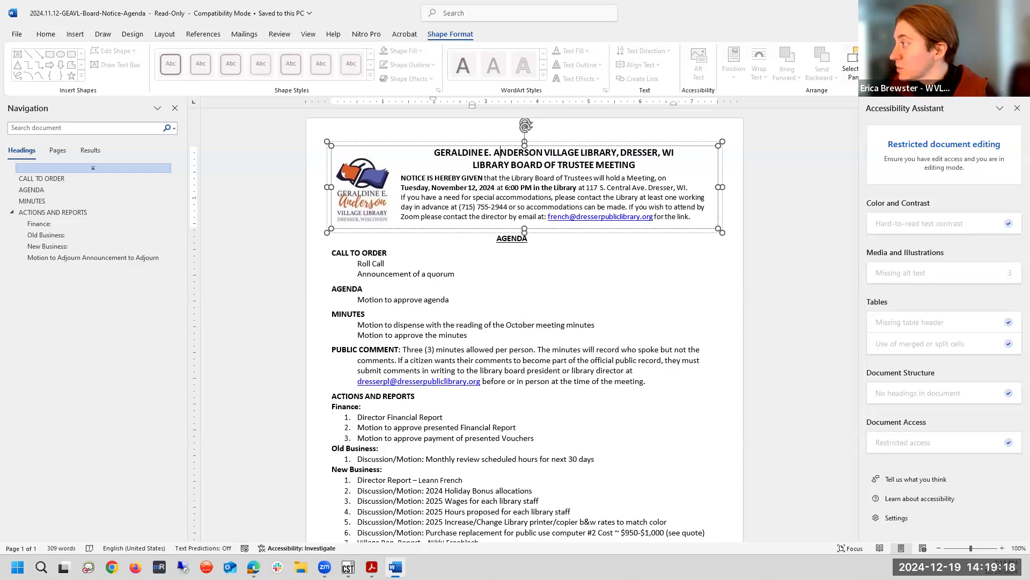
pyautogui.click(851, 69)
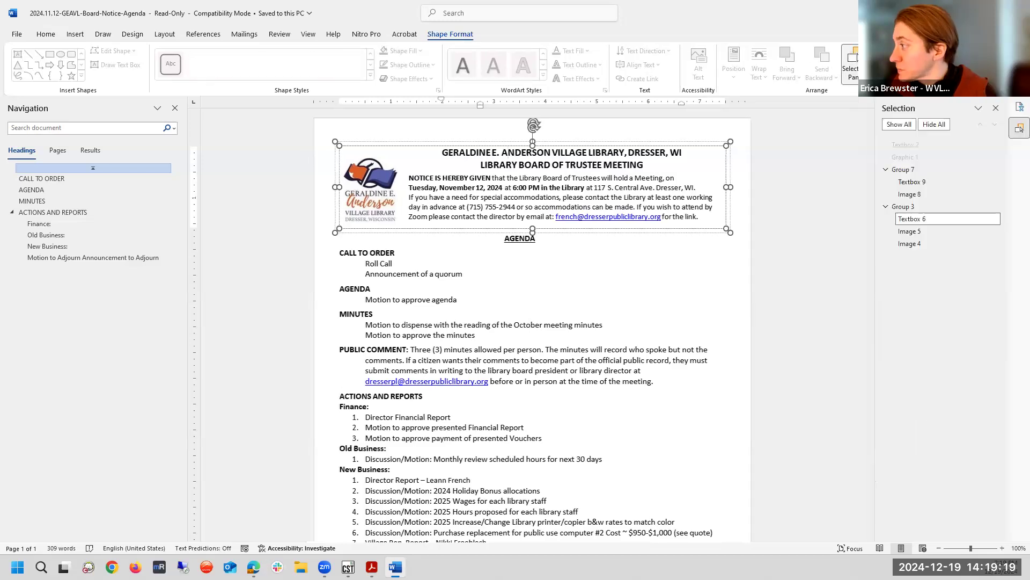
pyautogui.click(996, 108)
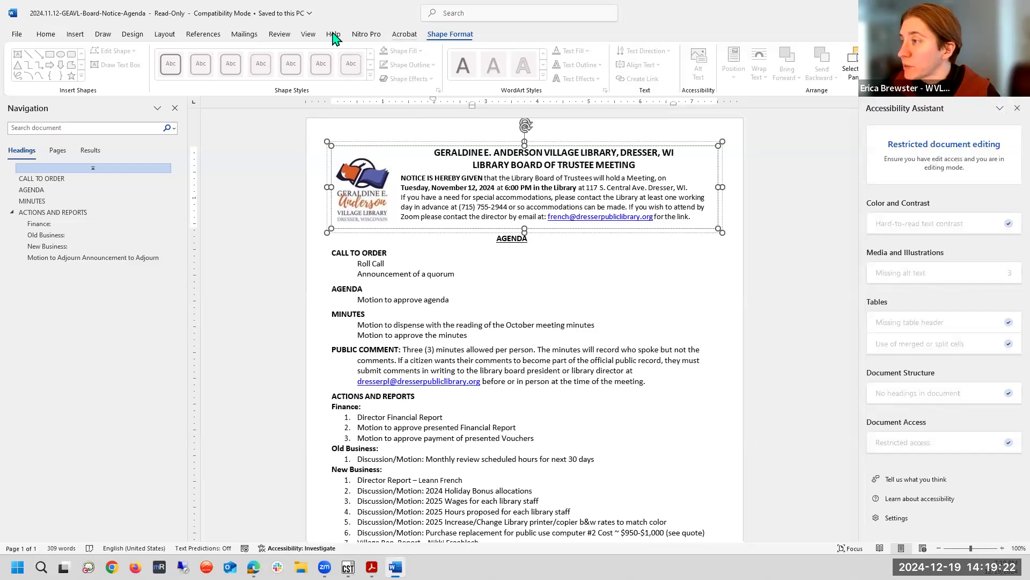
# Review Word's accessibility options from the accessibility checker commands, and close them without changes
pyautogui.click(276, 36)
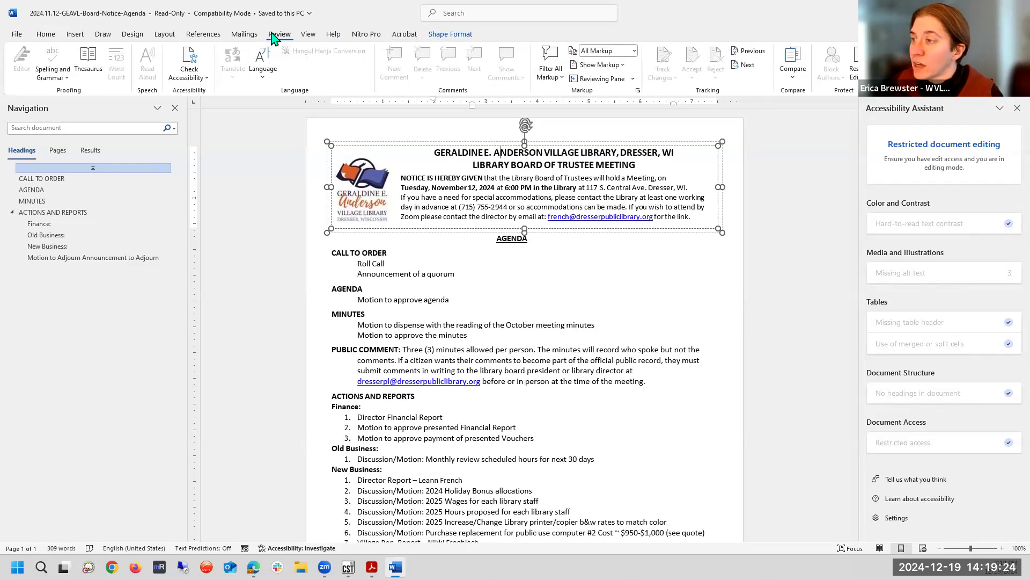
pyautogui.click(200, 80)
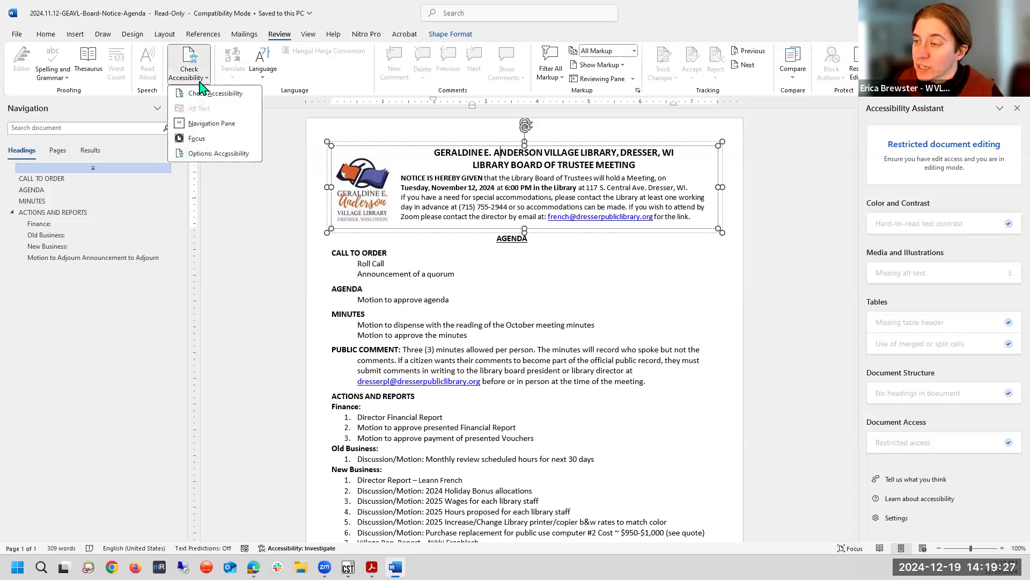
pyautogui.click(198, 153)
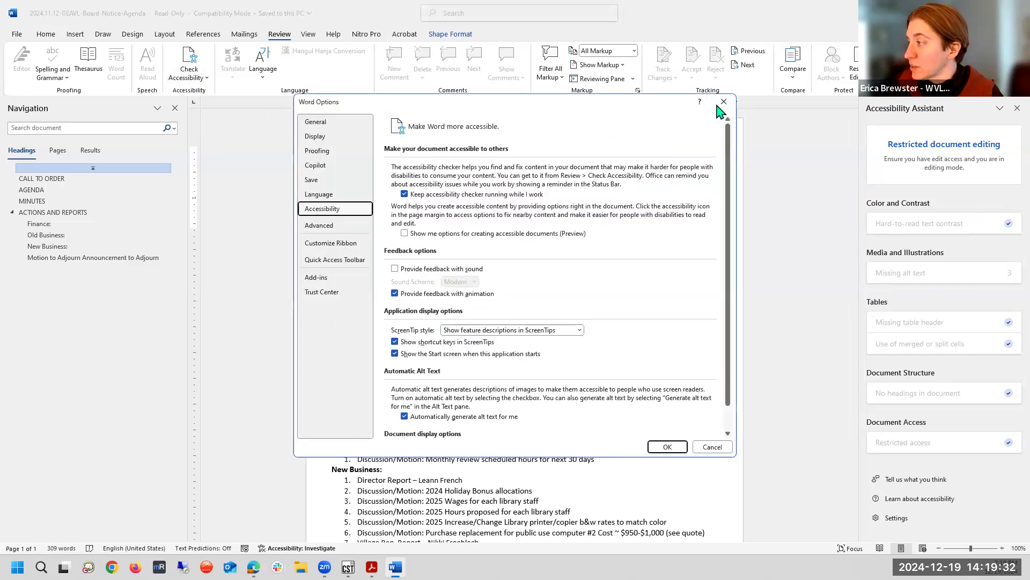
pyautogui.press('Escape')
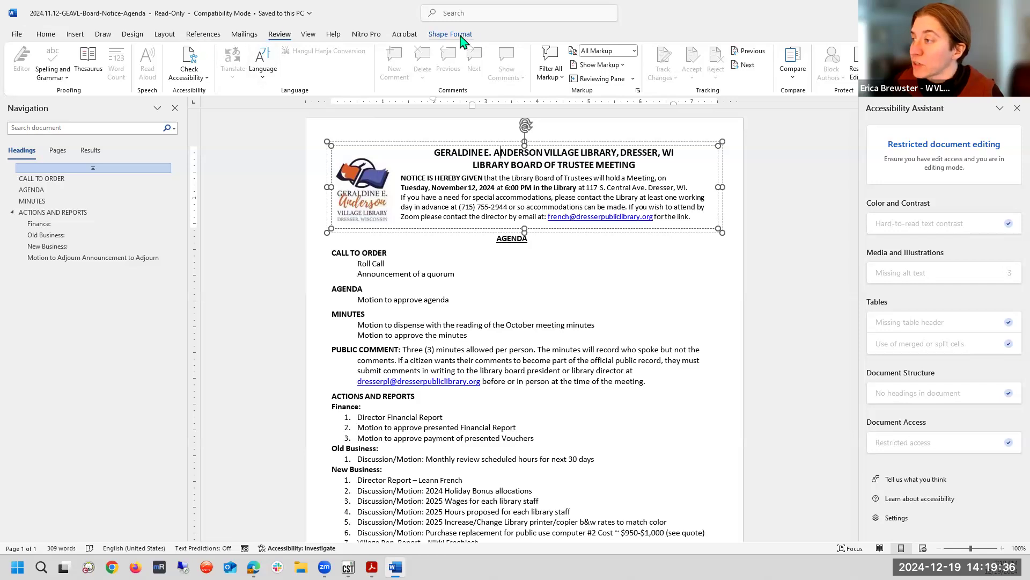
# Inspect the header text and logo area, and use the Selection pane to locate Textbox 9 and Textbox 6
pyautogui.click(353, 141)
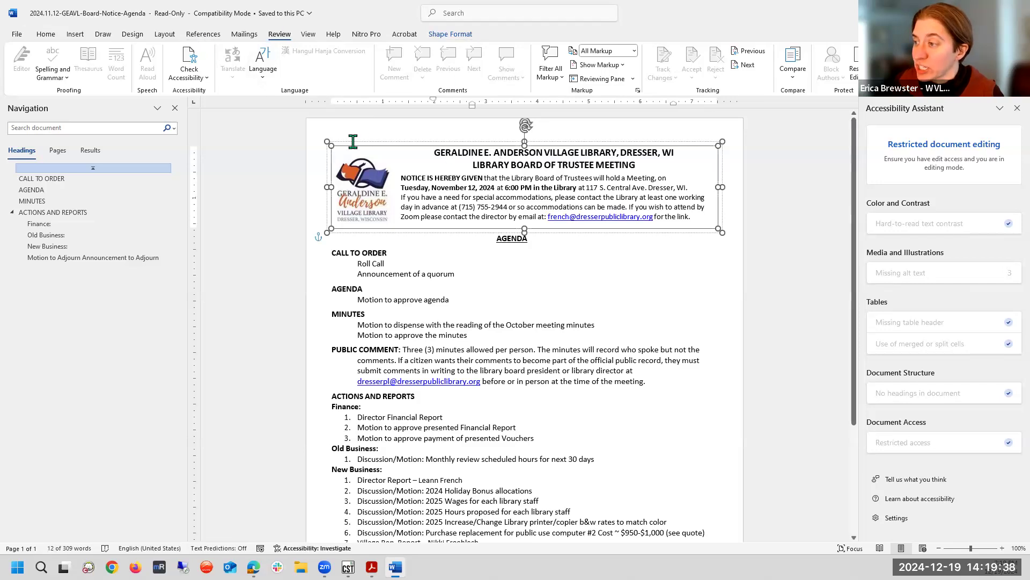
pyautogui.click(406, 176)
pyautogui.click(359, 187)
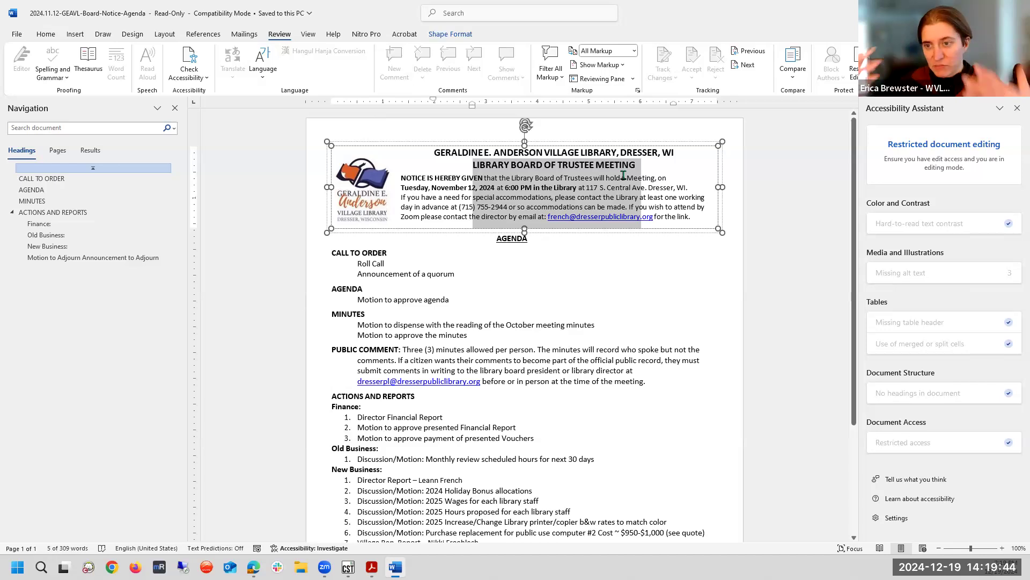
pyautogui.click(450, 37)
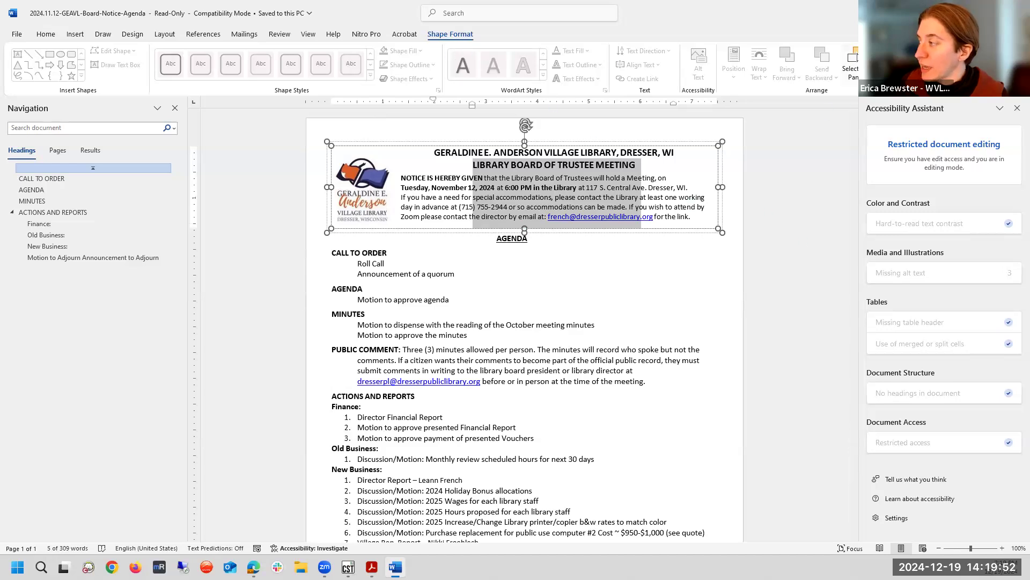
pyautogui.click(850, 64)
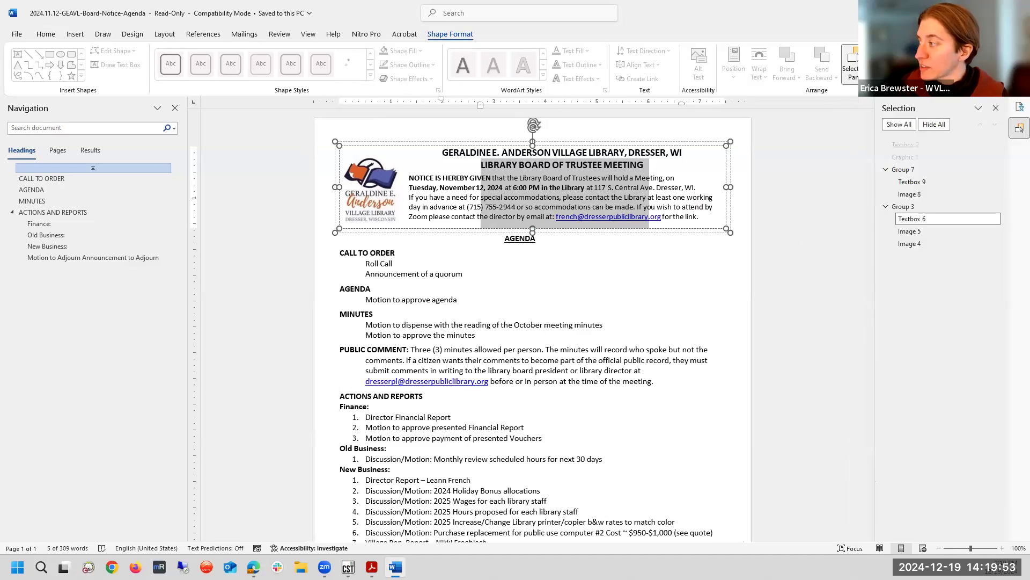
pyautogui.click(912, 182)
pyautogui.click(915, 220)
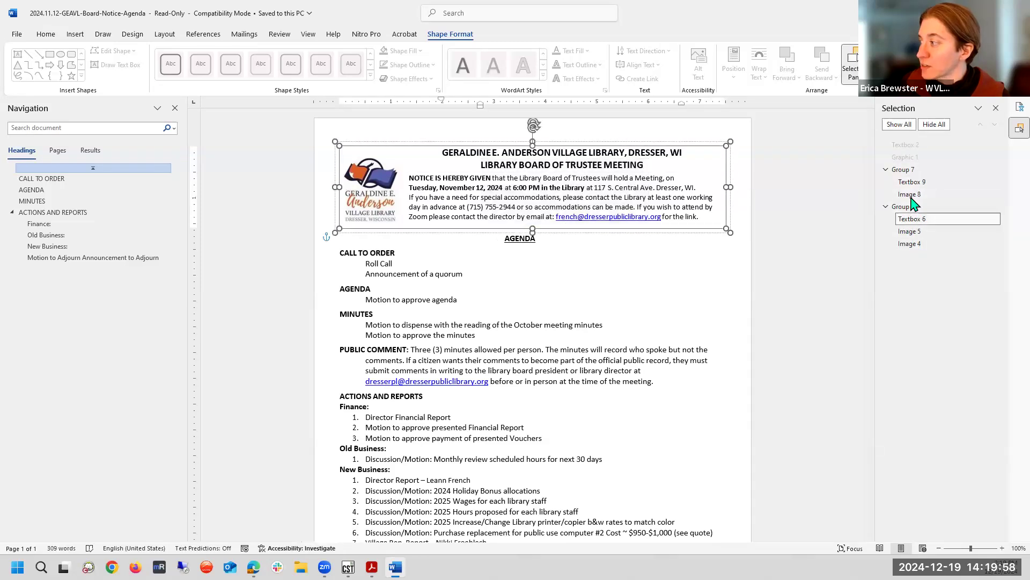
# Select Group 7 and its Textbox 9 in the Selection pane, and highlight all the meeting notice text inside it
pyautogui.click(906, 171)
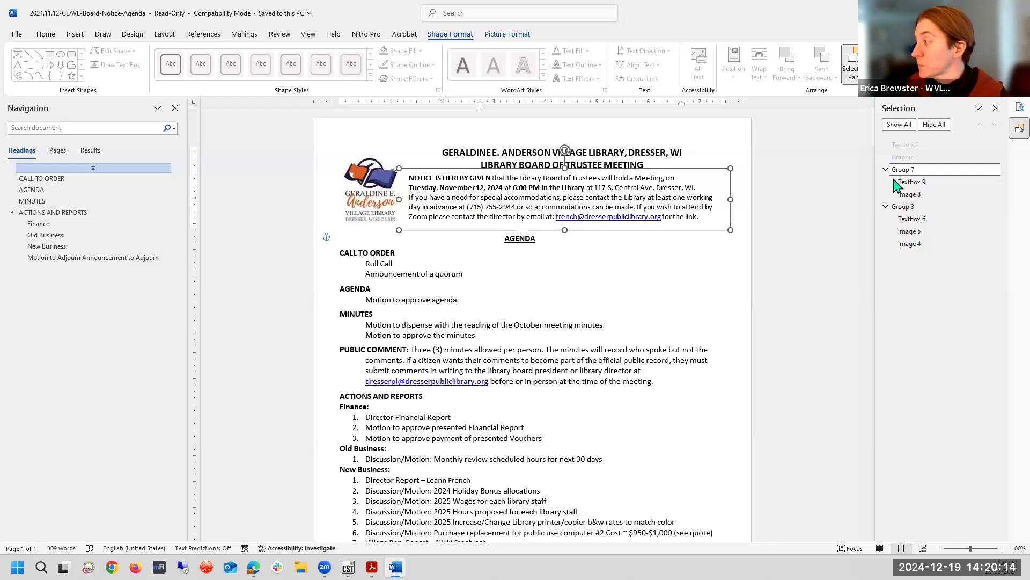
pyautogui.click(922, 182)
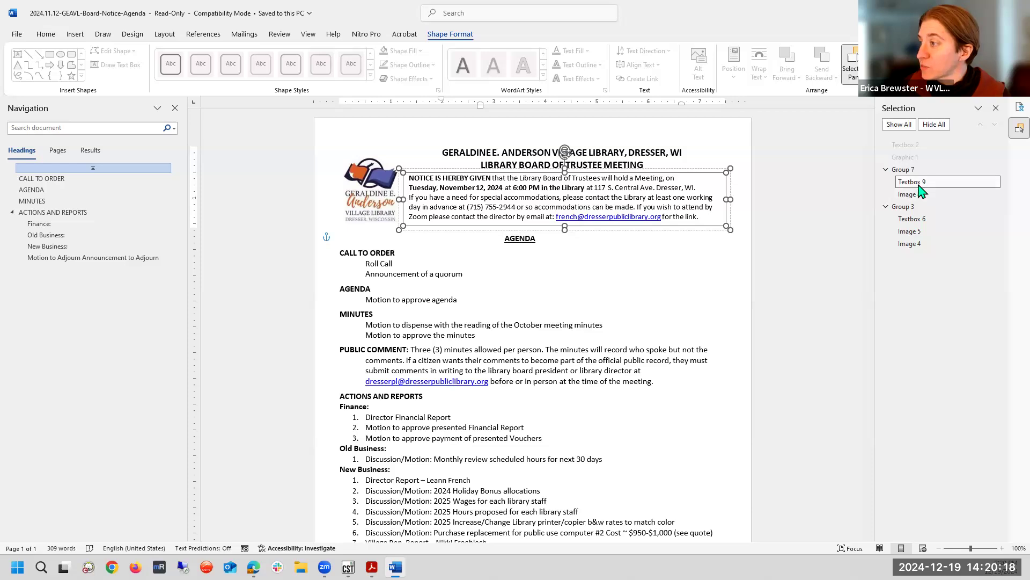
pyautogui.click(540, 188)
pyautogui.hotkey('ctrl', 'a')
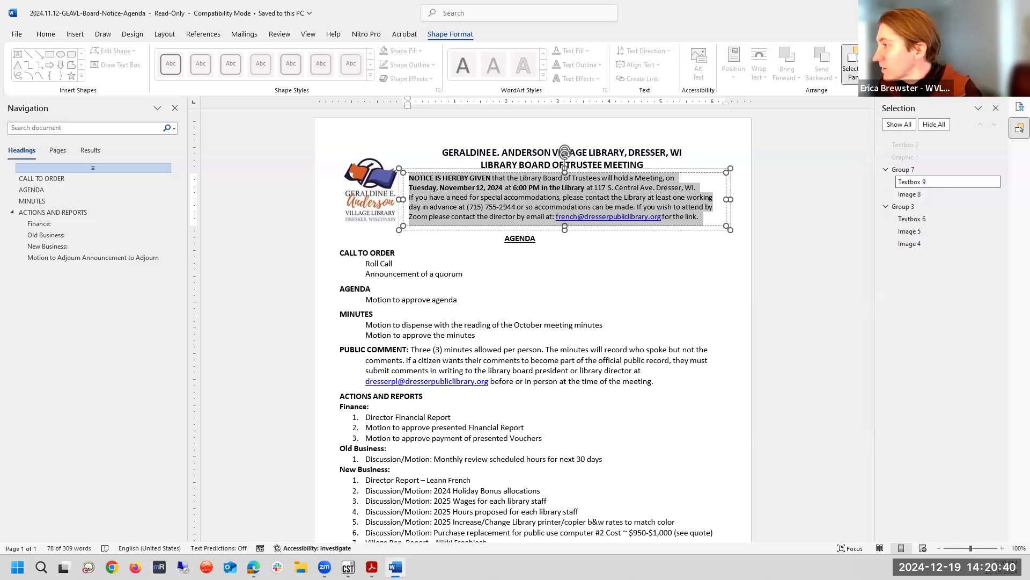
# Inspect Group 7 and its Image 8, and check the picture formatting options for alt text
pyautogui.click(683, 175)
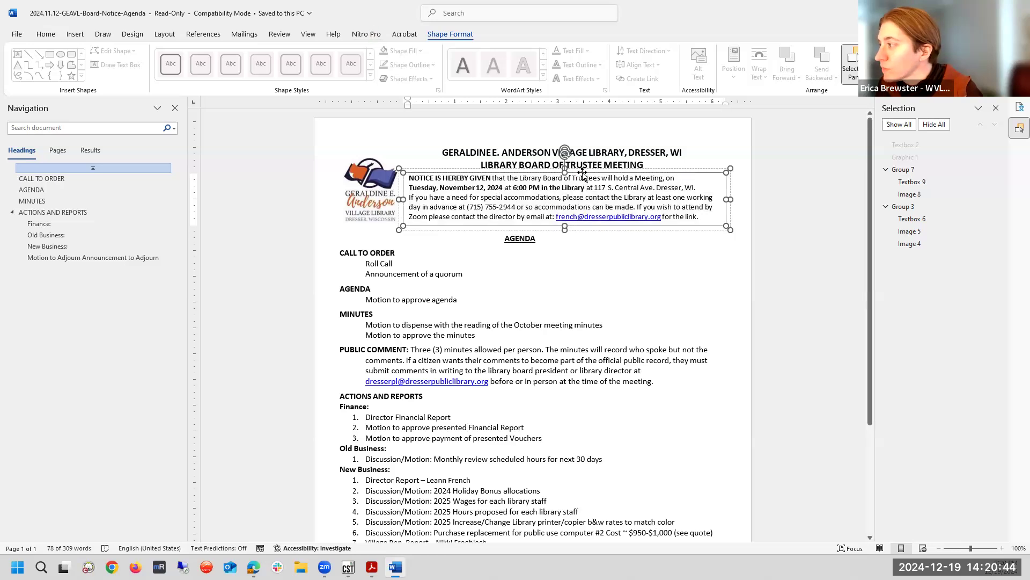
pyautogui.click(683, 171)
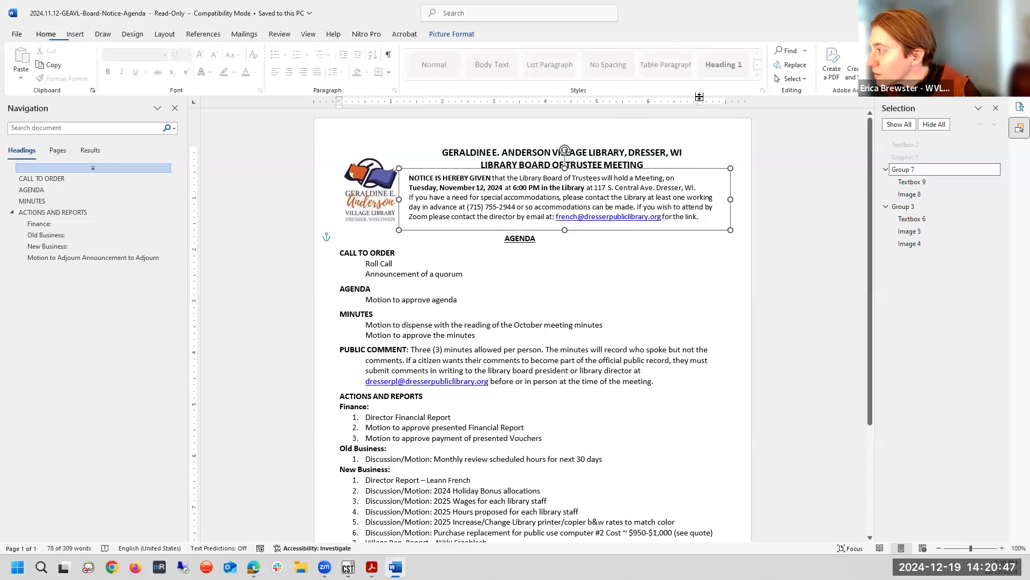
pyautogui.click(910, 183)
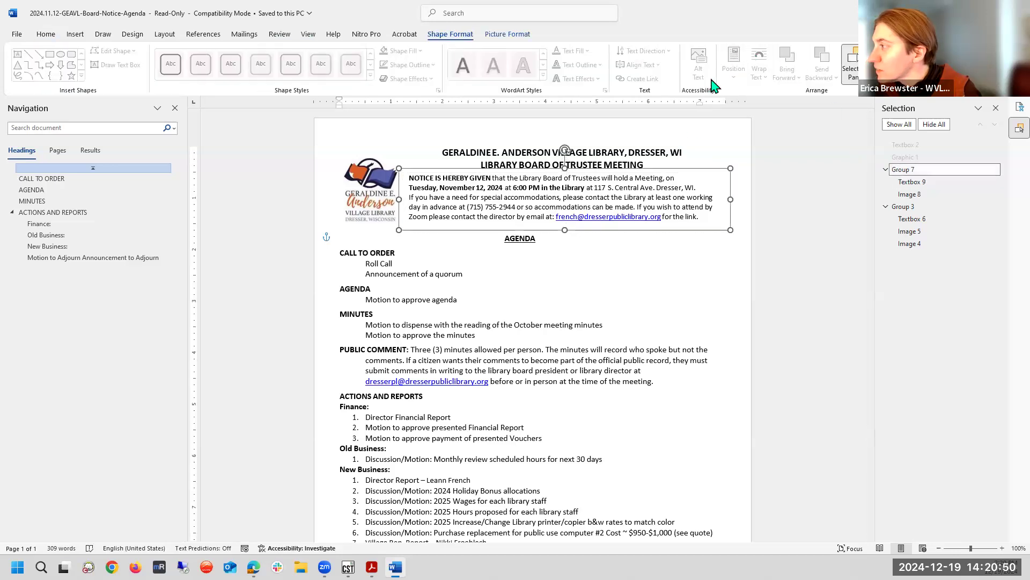
pyautogui.click(906, 171)
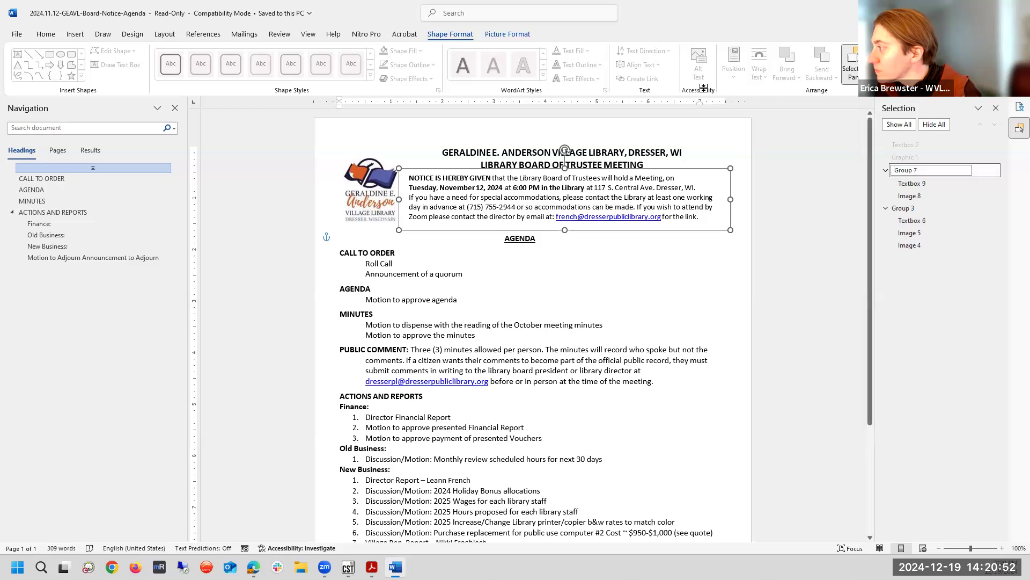
pyautogui.click(911, 196)
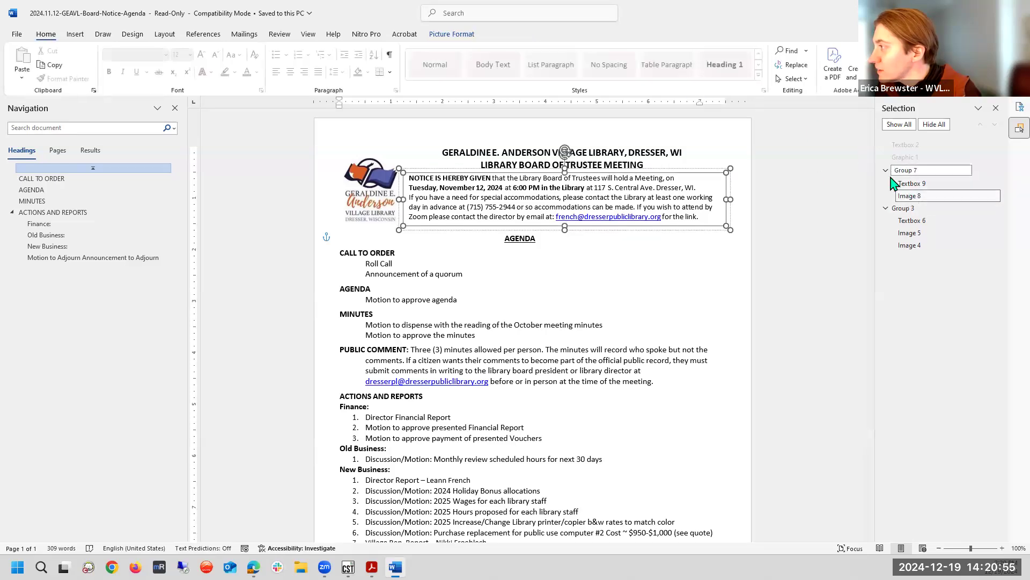
pyautogui.click(452, 34)
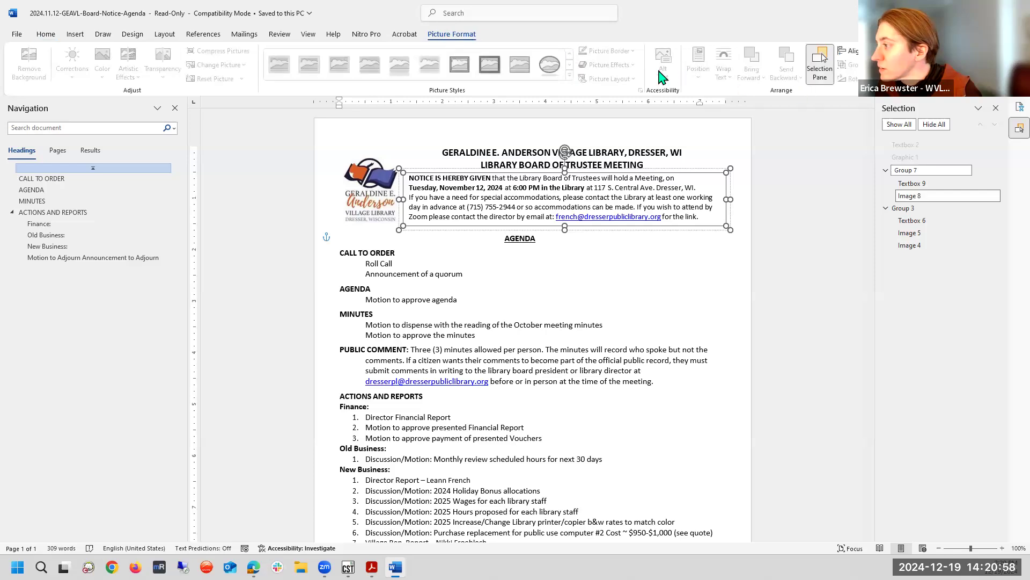
# Compare the meeting notice and title text boxes, and identify Image 5 and Group 3 in the header
pyautogui.click(651, 169)
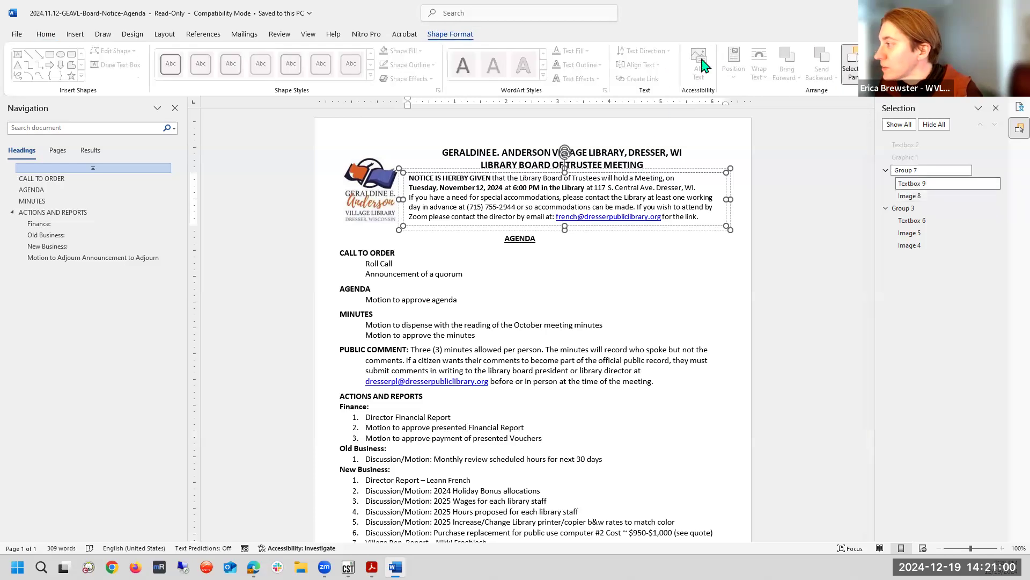
pyautogui.click(737, 199)
pyautogui.click(657, 198)
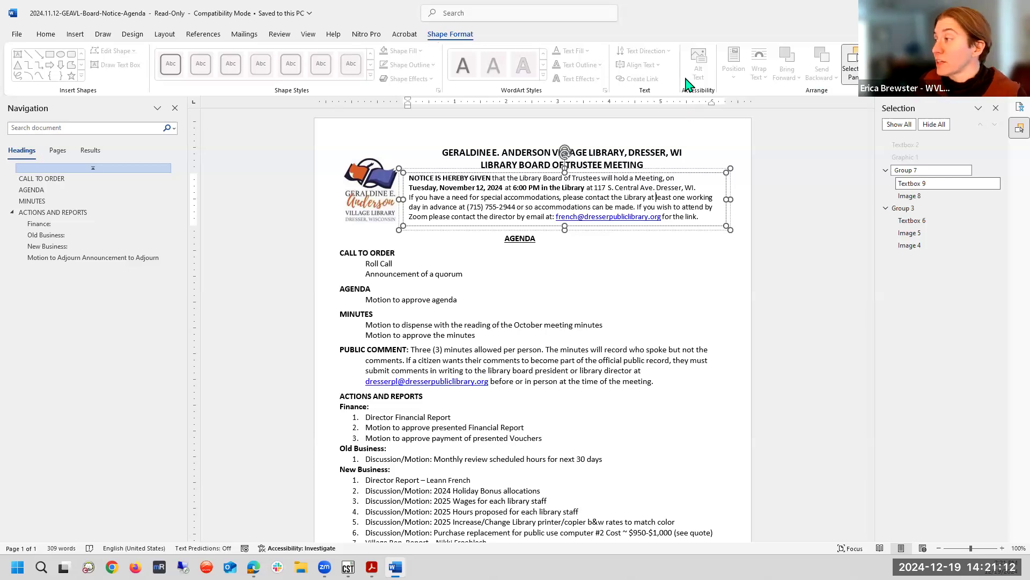
pyautogui.click(418, 181)
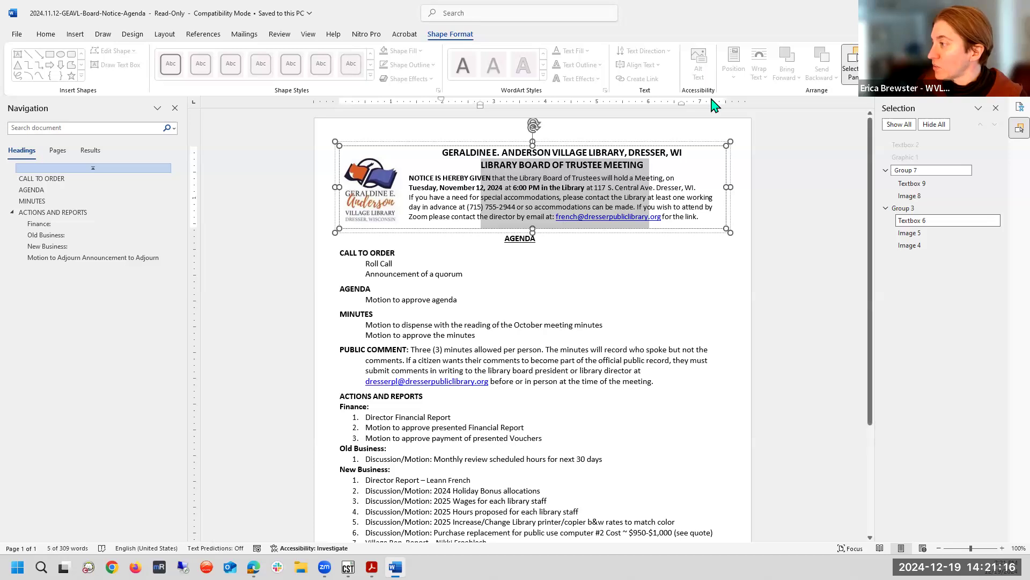
pyautogui.click(909, 235)
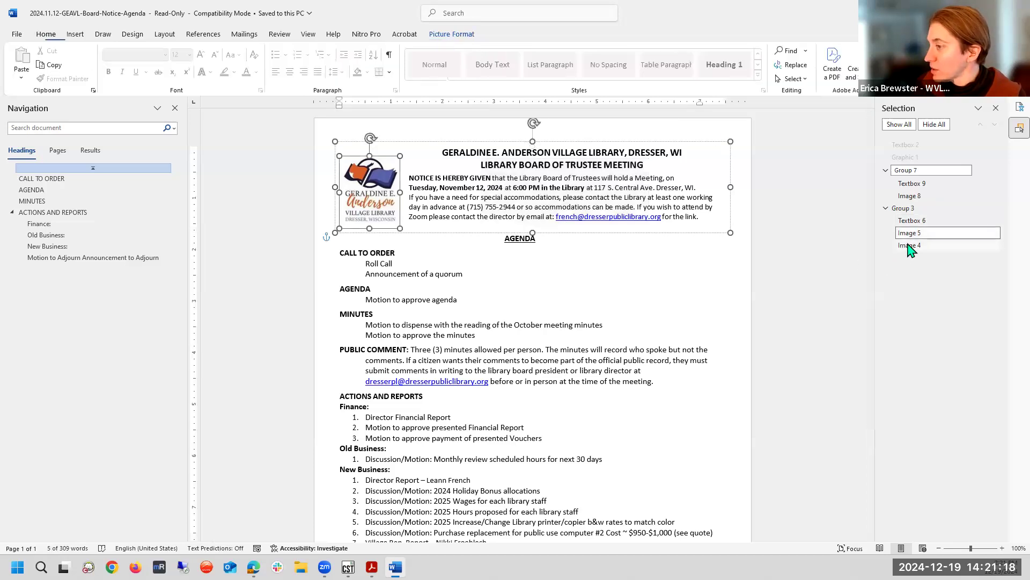
pyautogui.click(904, 208)
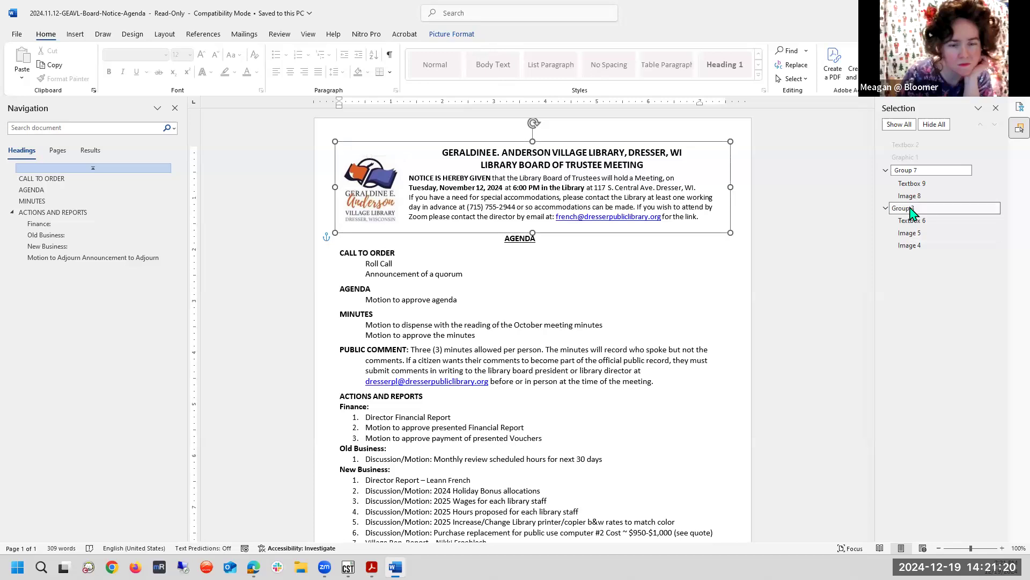
# Try to bring up object options for the meeting notice text box and the title above it
pyautogui.rightClick(669, 177)
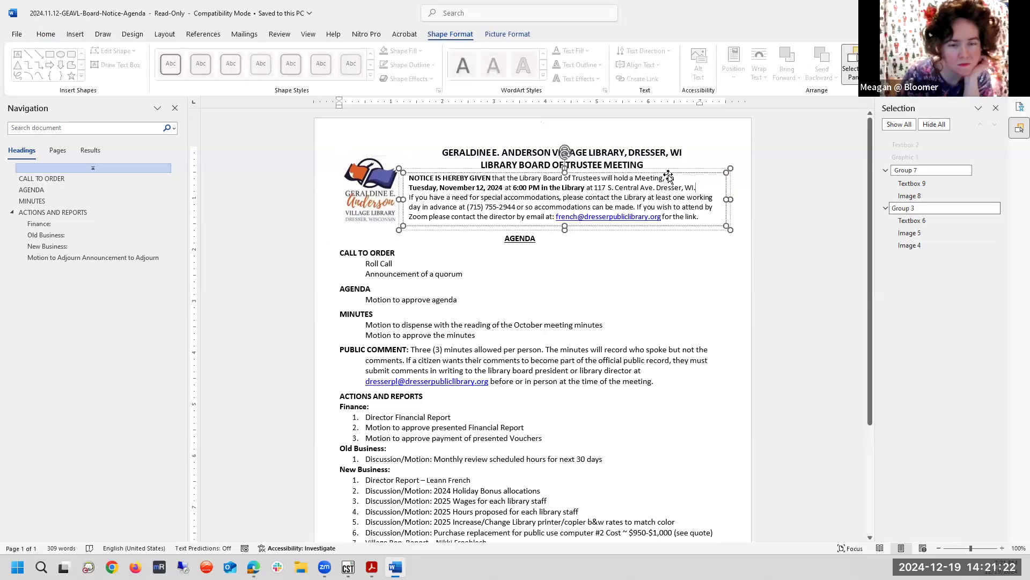
pyautogui.rightClick(670, 177)
pyautogui.click(658, 173)
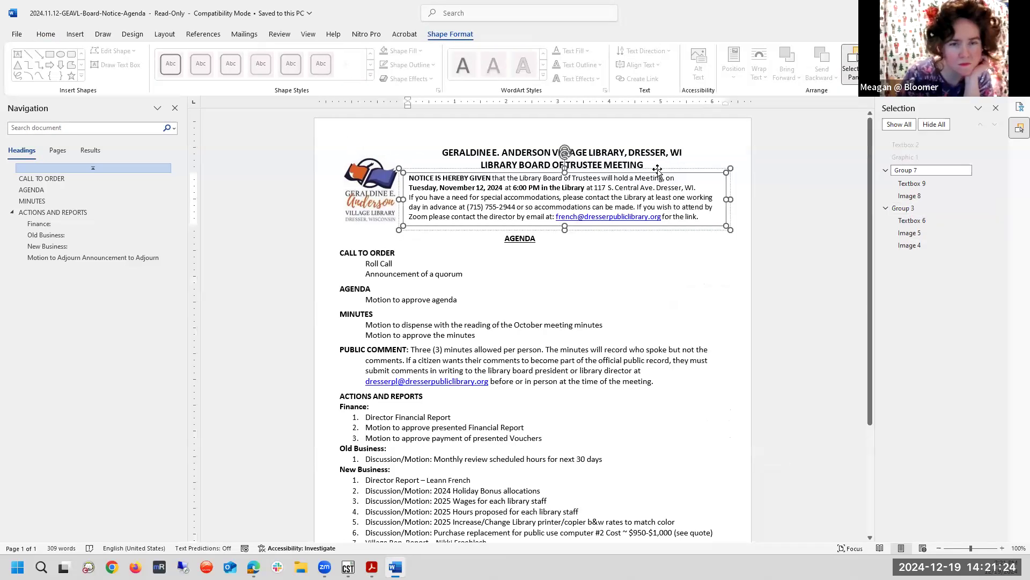
pyautogui.rightClick(629, 150)
pyautogui.click(620, 152)
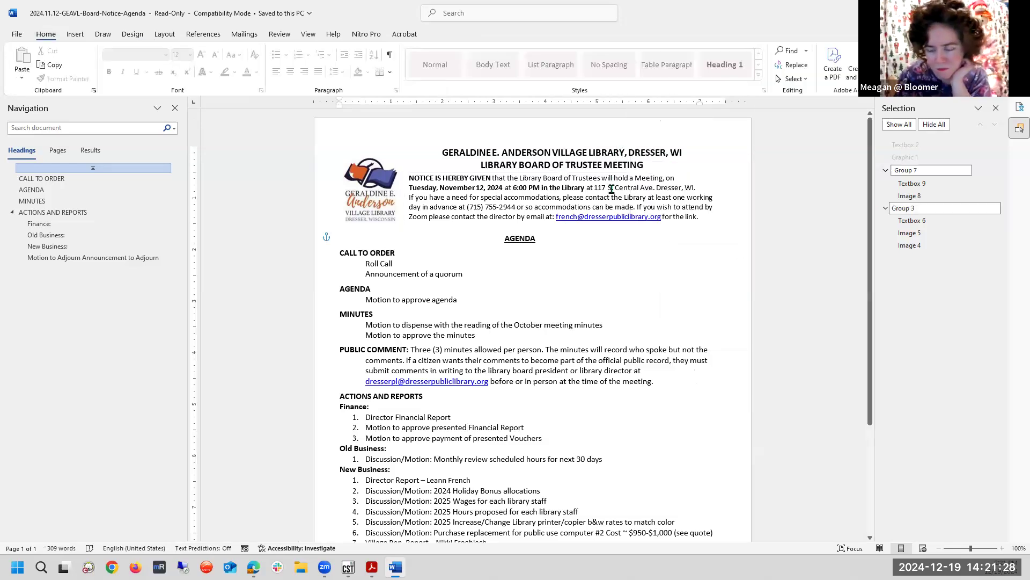
# Identify the meeting notice text box, Textbox 6 and the logo among the grouped header objects in the Selection pane
pyautogui.click(611, 189)
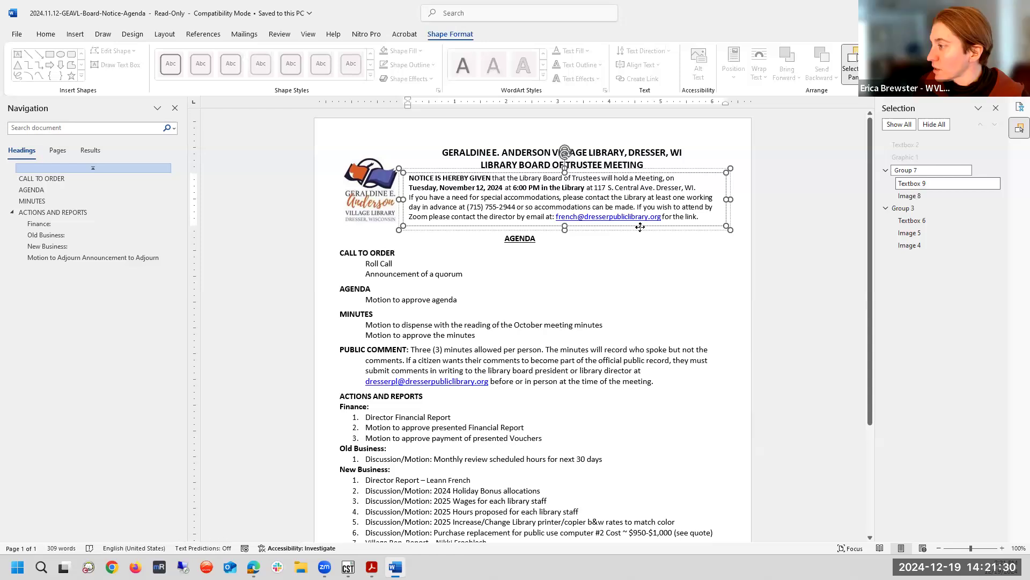
pyautogui.rightClick(640, 227)
pyautogui.click(387, 184)
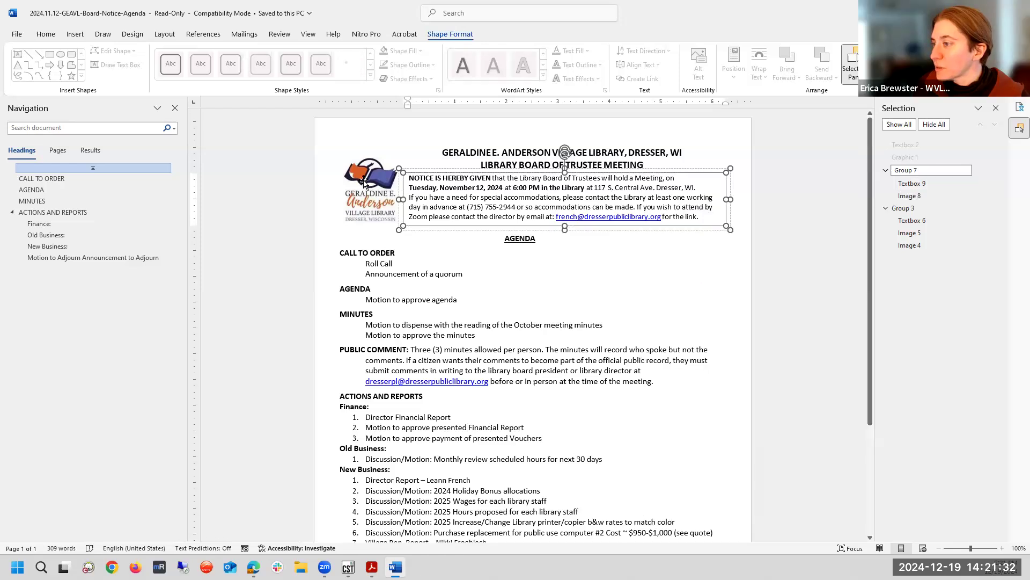
pyautogui.click(367, 178)
pyautogui.click(909, 233)
pyautogui.click(913, 220)
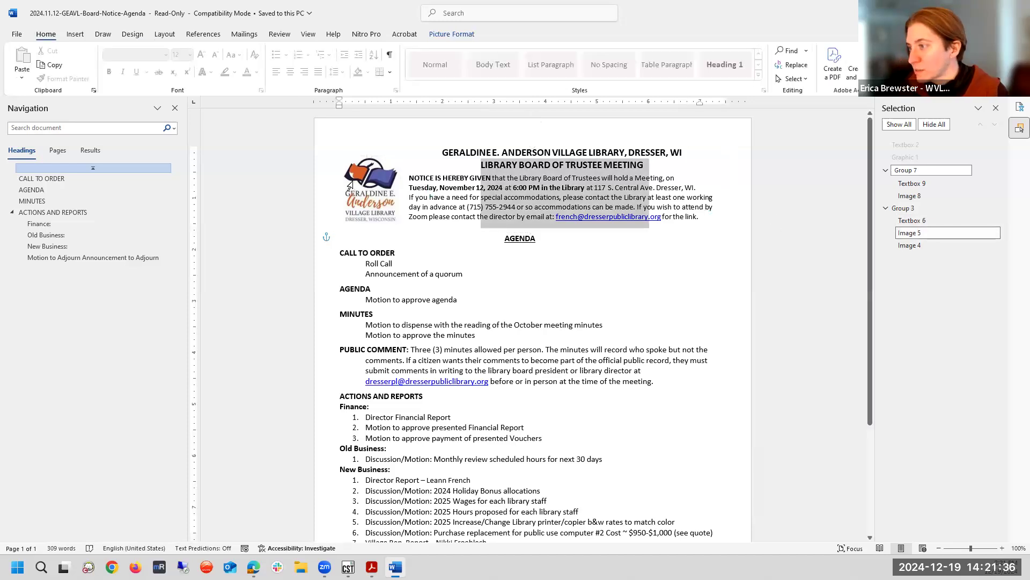
pyautogui.click(907, 222)
pyautogui.click(907, 236)
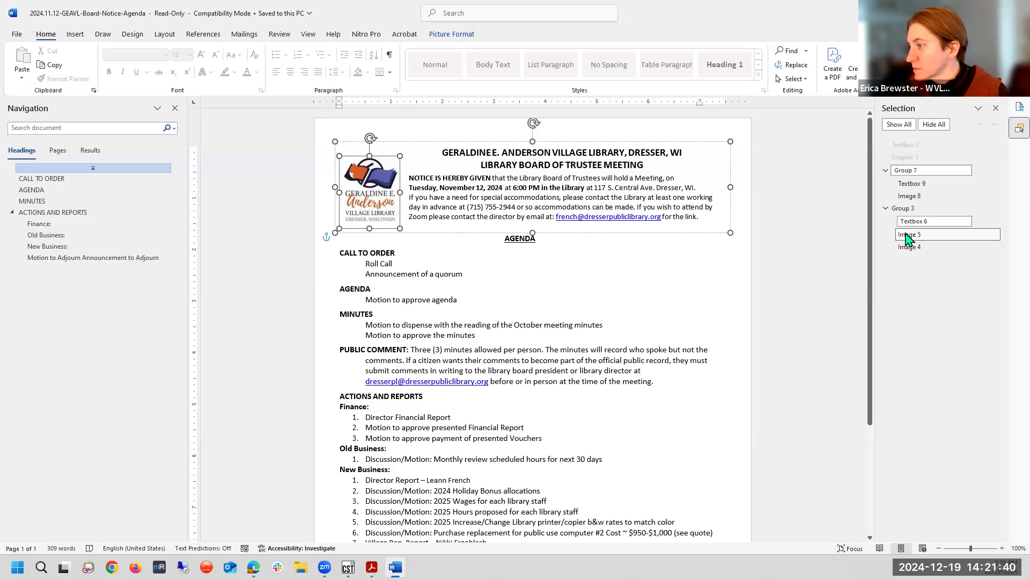
# Check the picture formatting options for the logo and the object options for Textbox 9 in the meeting notice
pyautogui.click(455, 34)
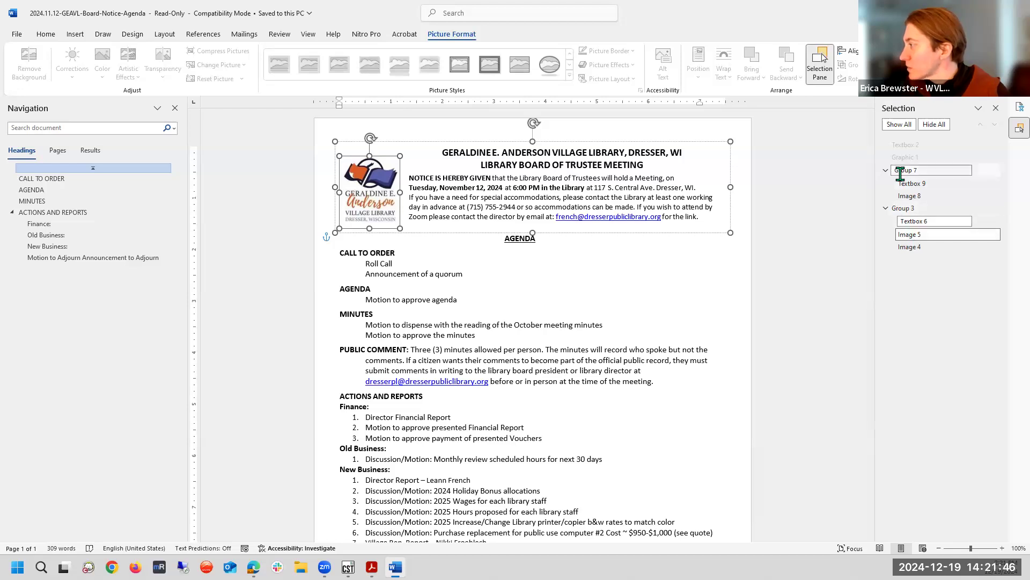
pyautogui.click(1020, 106)
pyautogui.click(1019, 128)
pyautogui.click(925, 182)
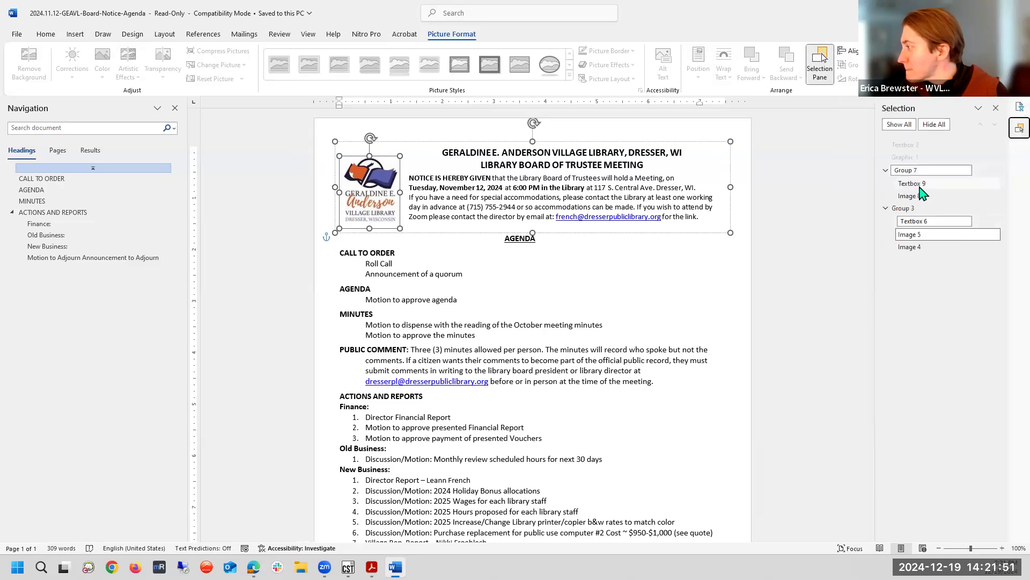
pyautogui.rightClick(727, 191)
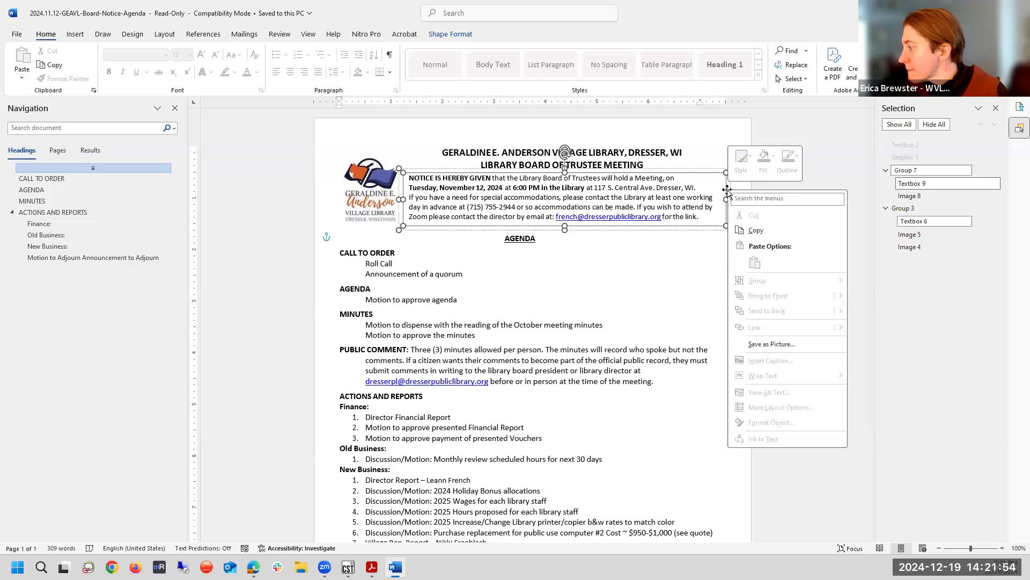
pyautogui.click(703, 178)
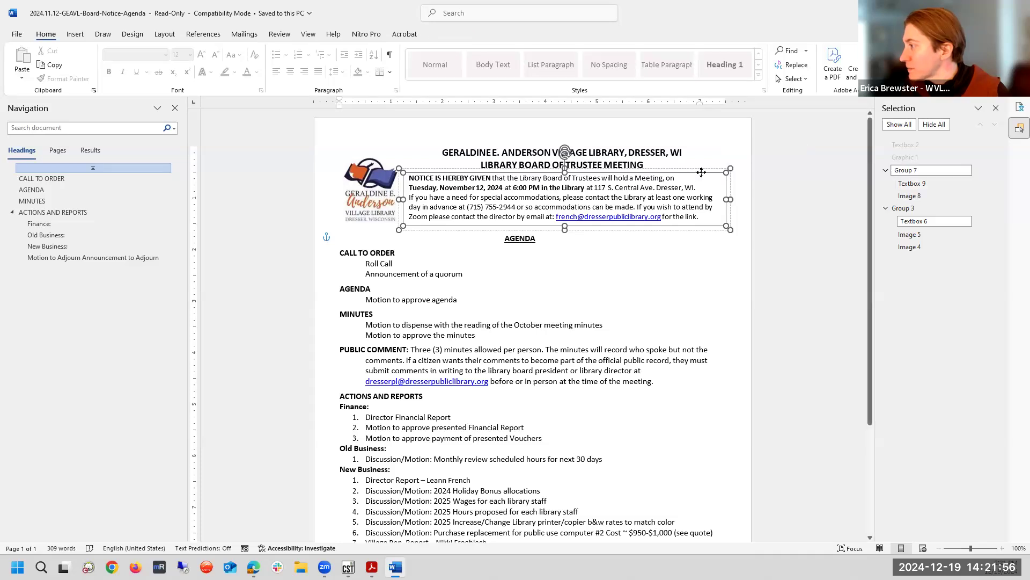
pyautogui.click(701, 168)
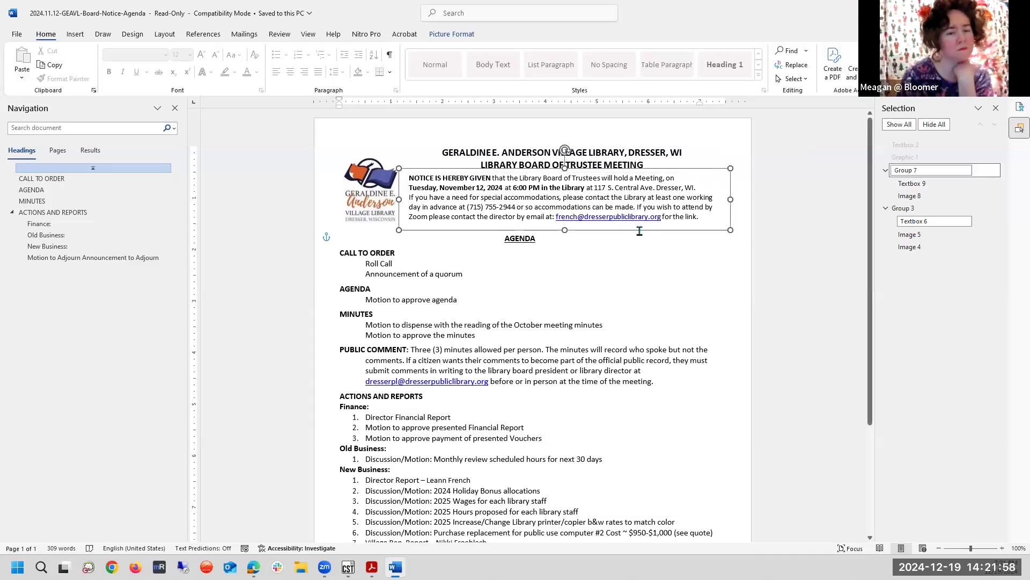
pyautogui.click(482, 259)
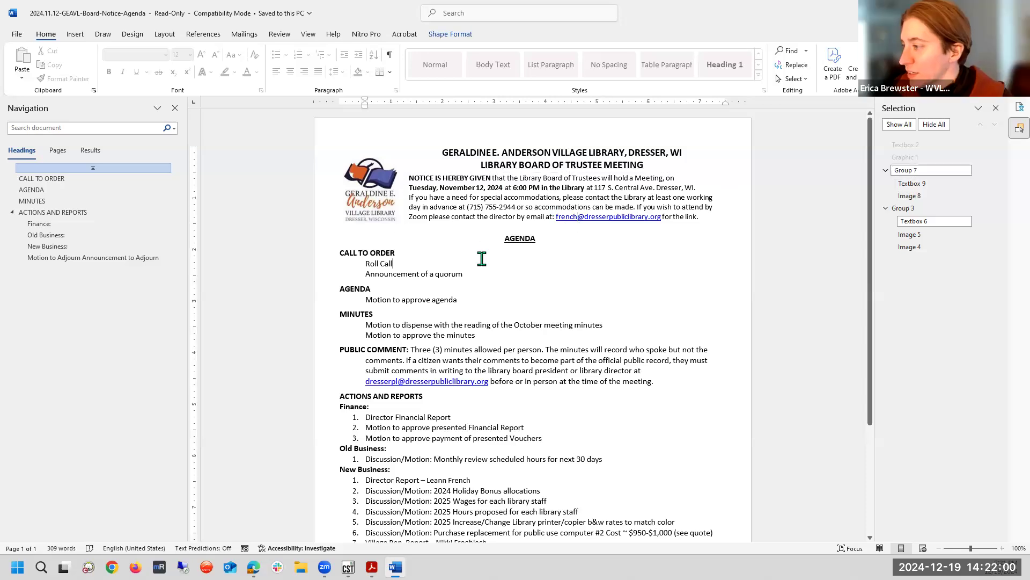
# Highlight the meeting notice and title text, and try to bring up object options for Group 3
pyautogui.click(450, 205)
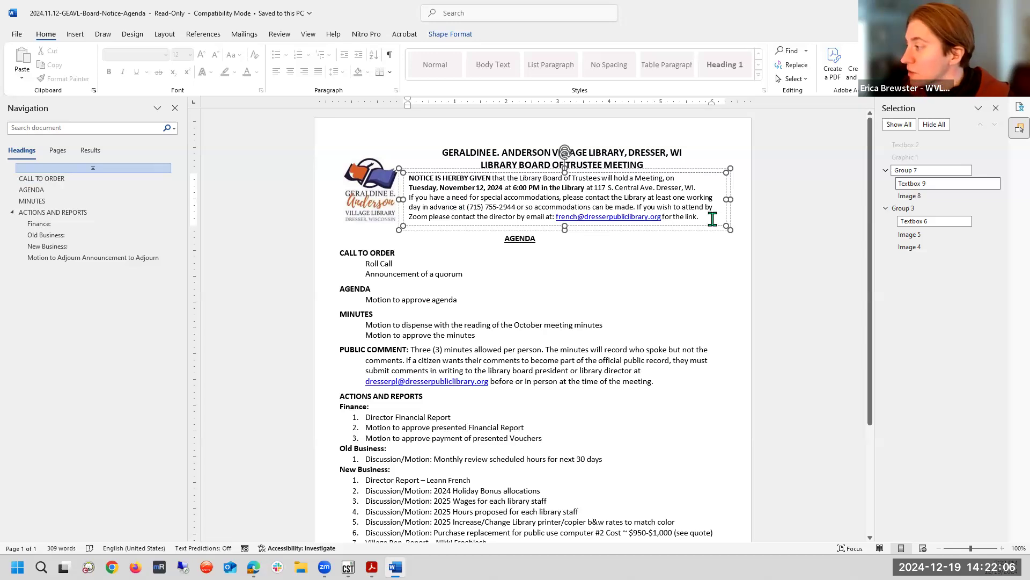
pyautogui.moveTo(712, 219); pyautogui.dragTo(407, 181)
pyautogui.click(356, 179)
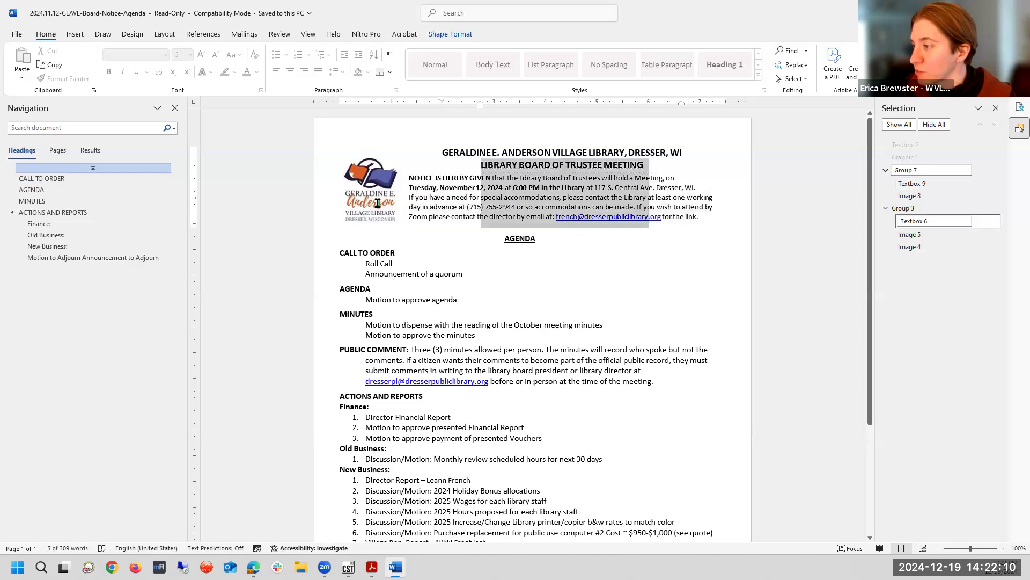
pyautogui.click(455, 225)
pyautogui.rightClick(435, 235)
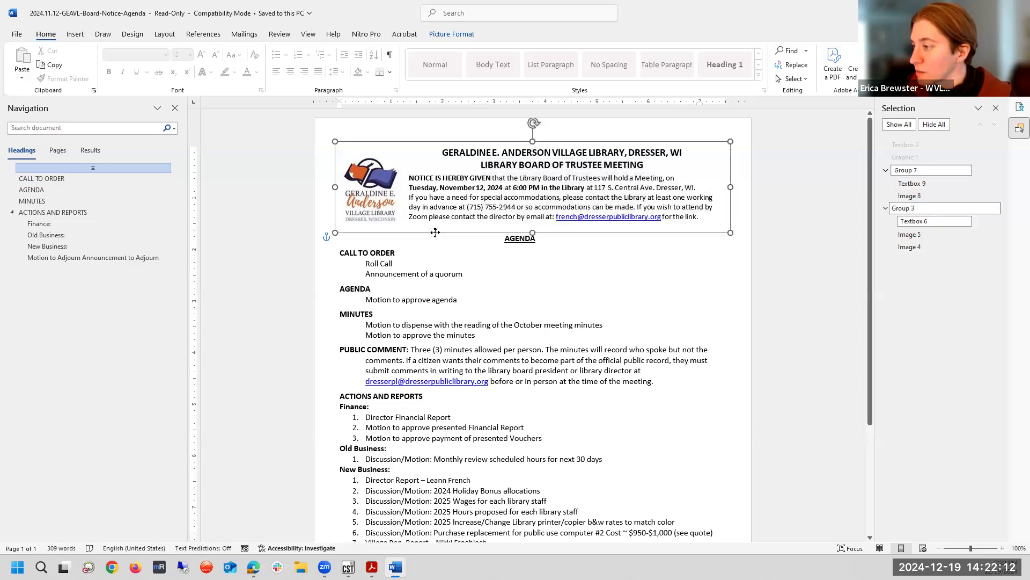
pyautogui.click(648, 270)
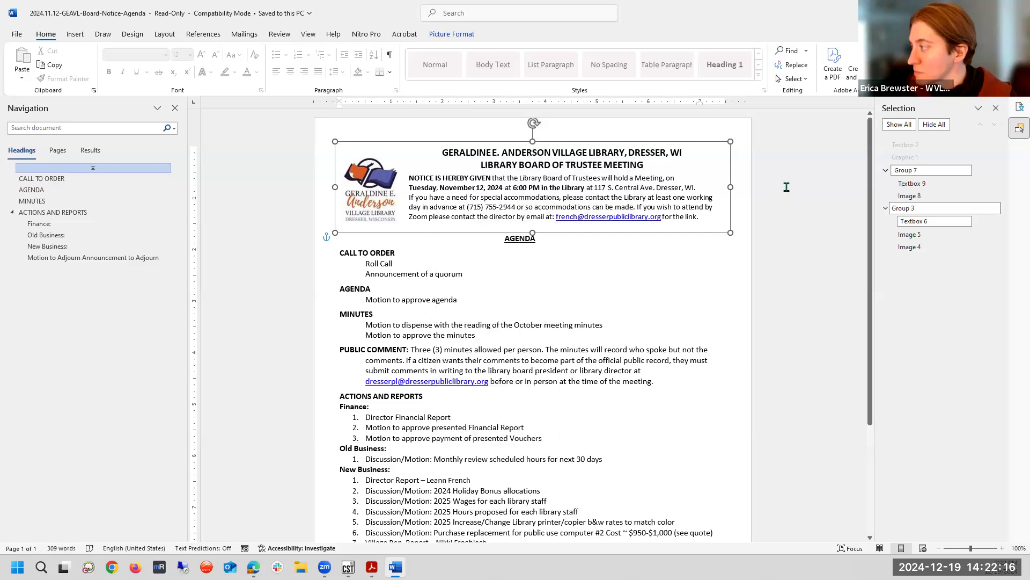
# Tell Textbox 9 and Textbox 6 apart, and copy all the meeting notice text from Textbox 9
pyautogui.click(916, 185)
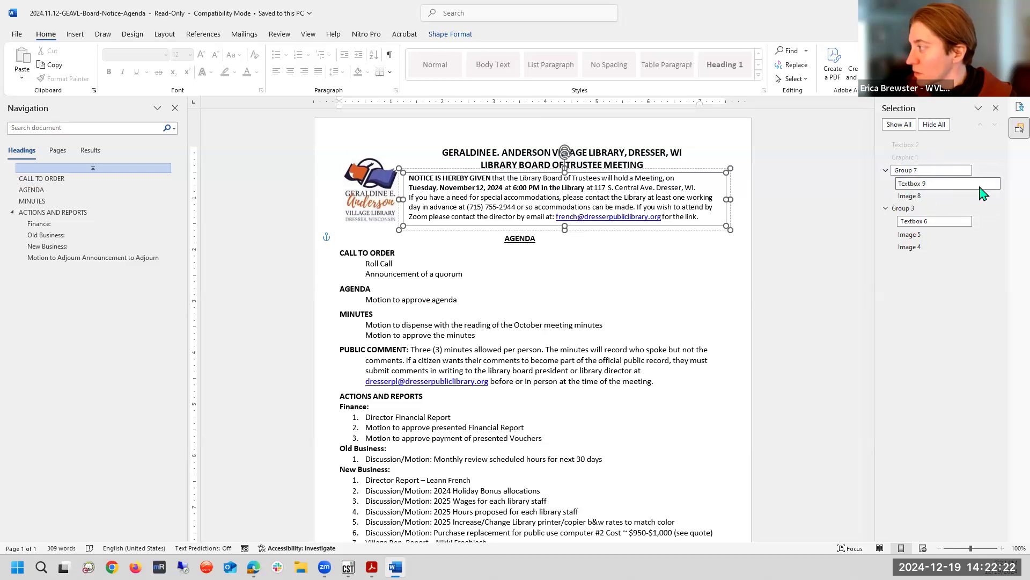
pyautogui.click(940, 222)
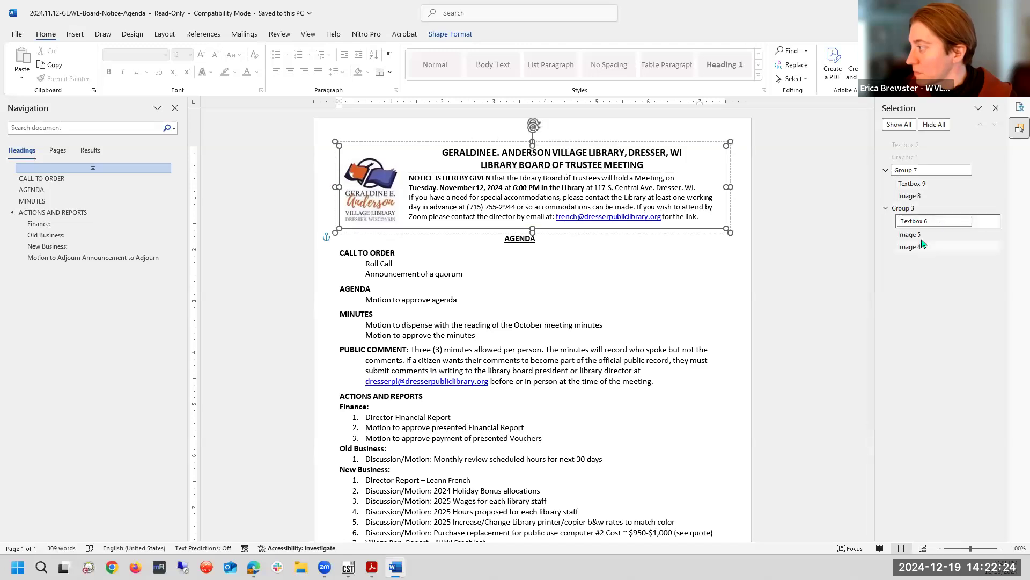
pyautogui.click(693, 216)
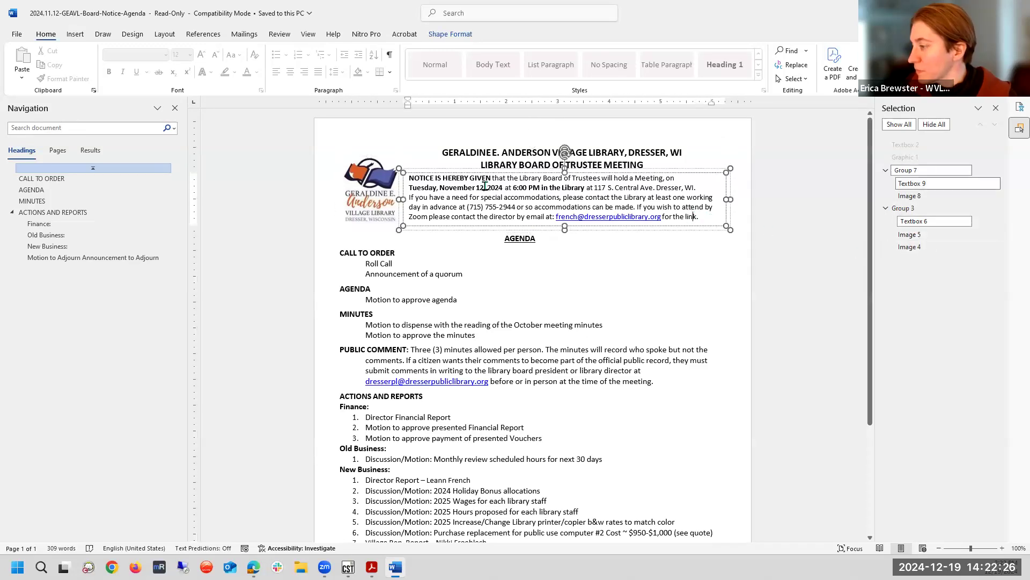
pyautogui.hotkey('ctrl', 'a')
pyautogui.hotkey('ctrl', 'c')
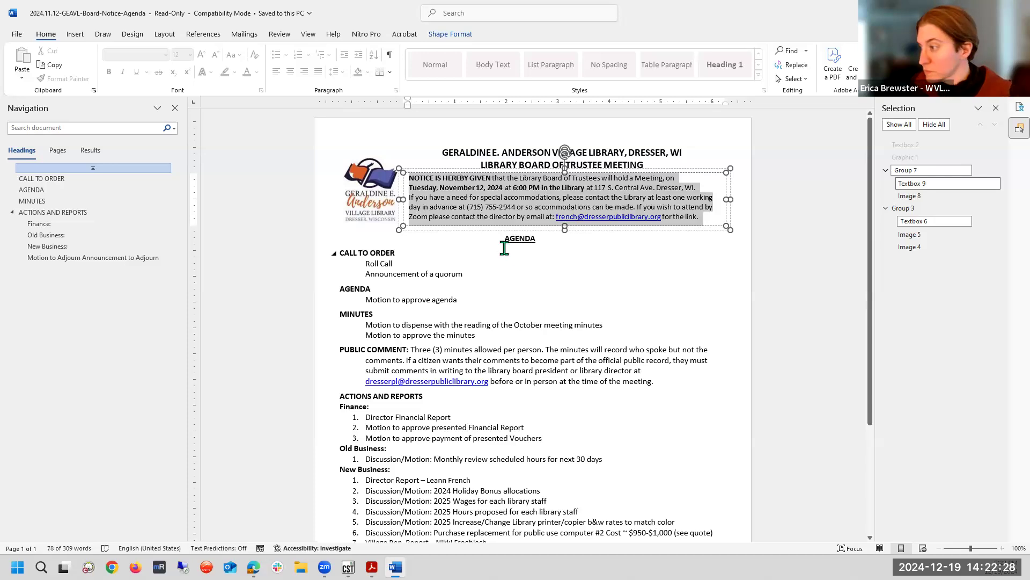
# Enable editing of the read-only document and insert two blank lines before the centered AGENDA heading
pyautogui.click(502, 248)
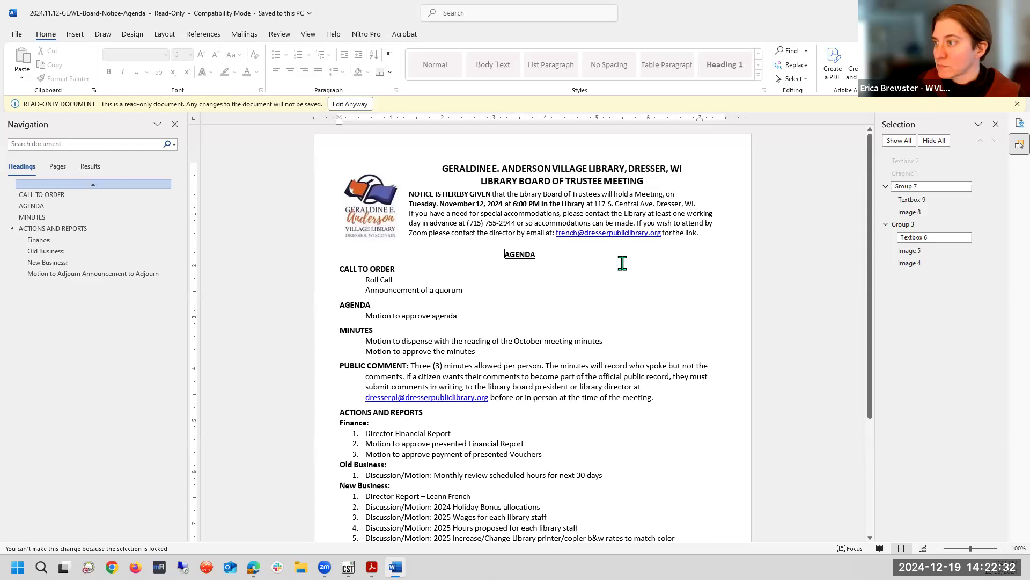
pyautogui.click(349, 104)
pyautogui.click(505, 242)
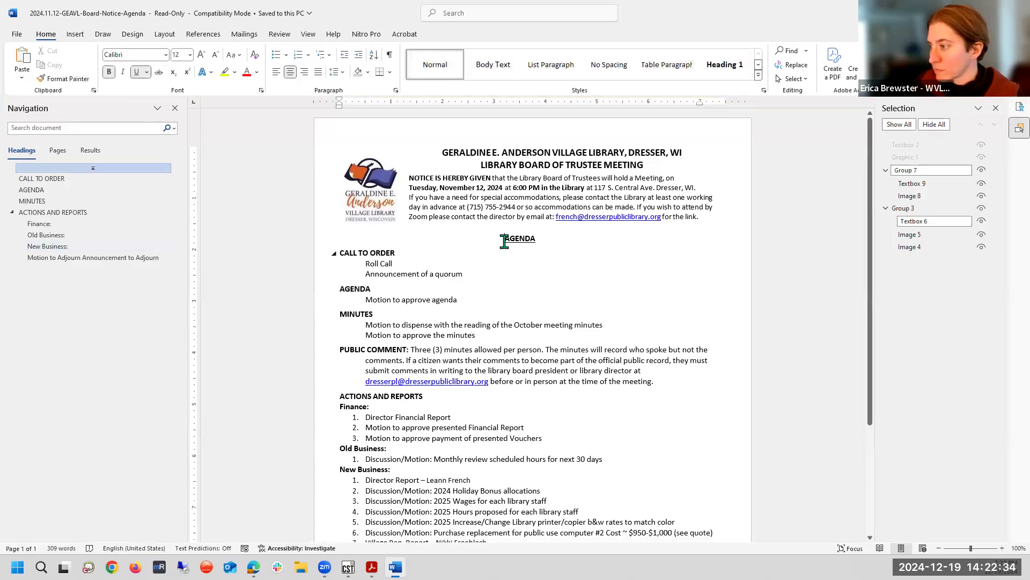
pyautogui.press('Return')
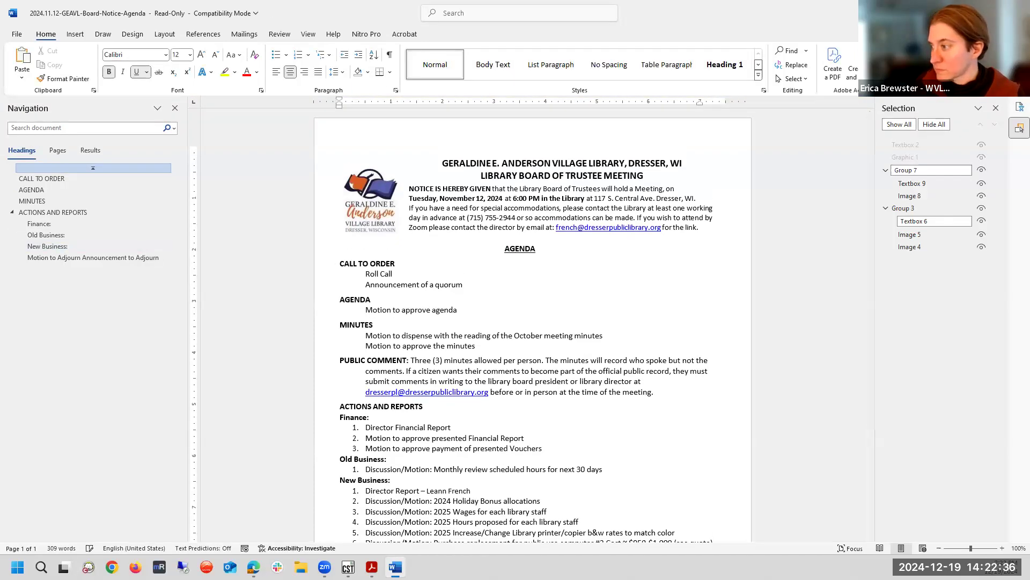
pyautogui.press('Return')
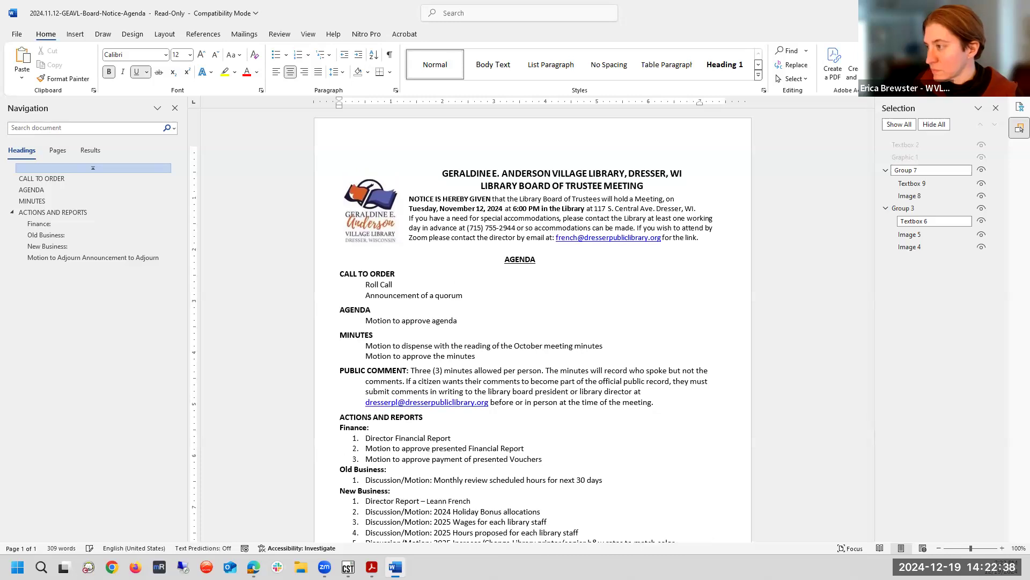
# Paste the meeting notice as body text at the start of the page and delete the original notice group, Group 7
pyautogui.hotkey('ctrl', 'v')
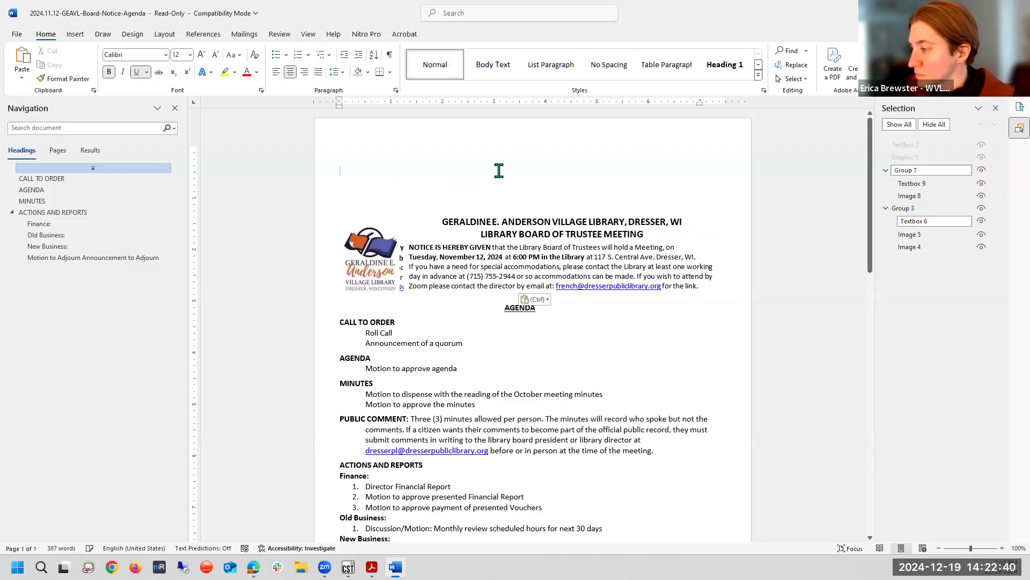
pyautogui.hotkey('ctrl', 'v')
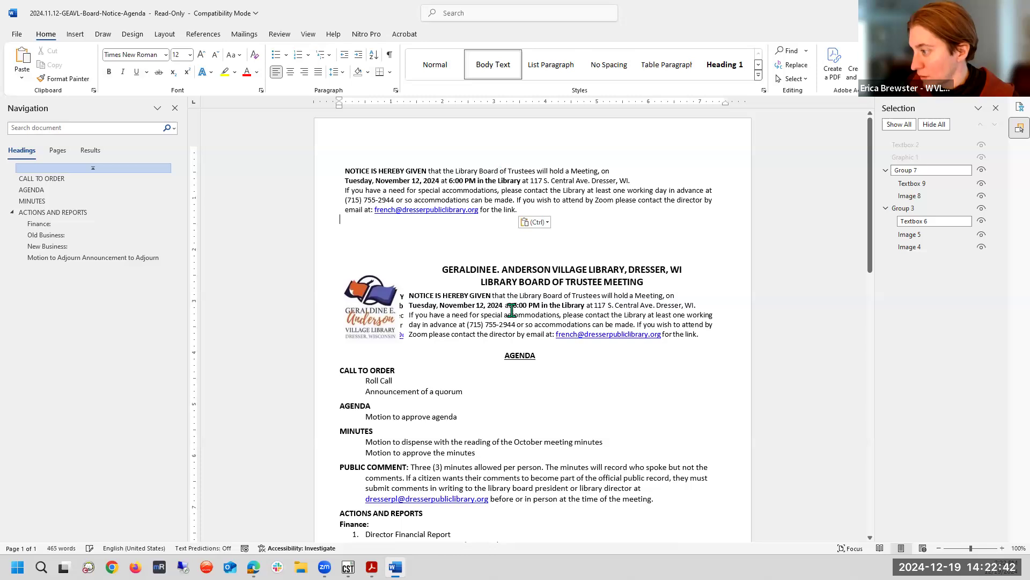
pyautogui.click(511, 311)
pyautogui.click(614, 347)
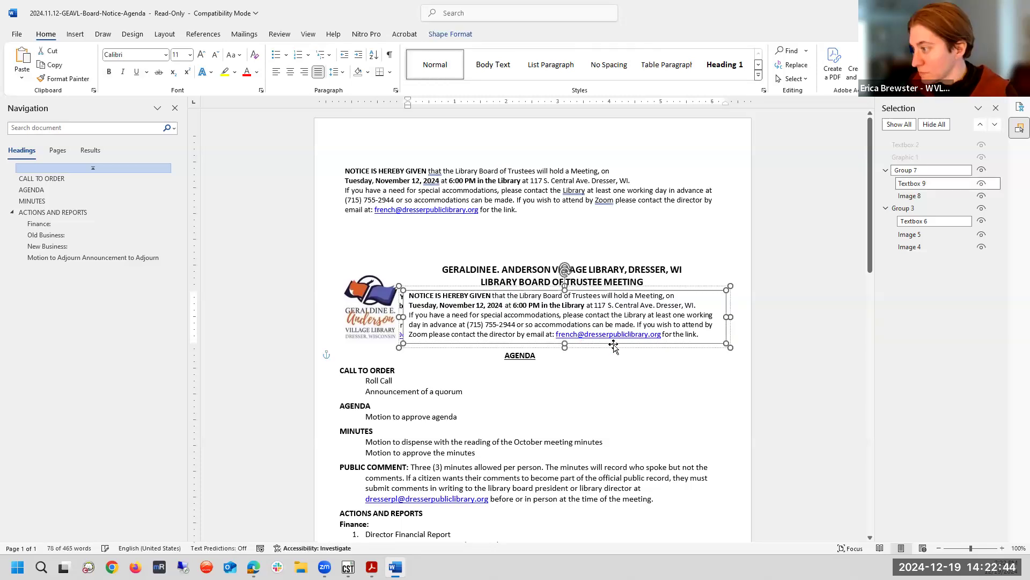
pyautogui.press('Delete')
pyautogui.press('Delete')
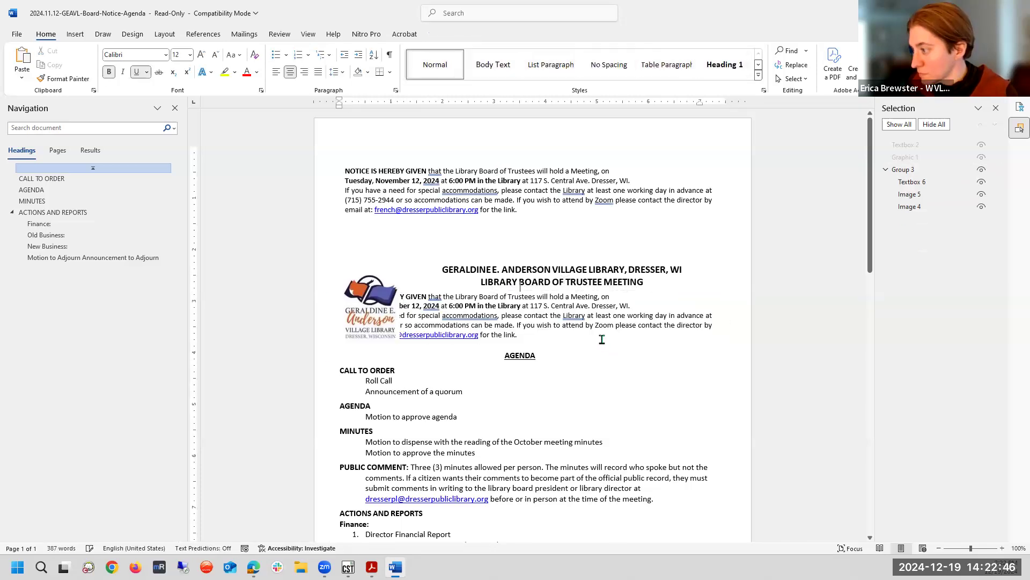
# Move the two-line library and board meeting title out of its text box onto a new line above the pasted meeting notice
pyautogui.click(601, 339)
pyautogui.moveTo(656, 280); pyautogui.dragTo(481, 283)
pyautogui.hotkey('ctrl', 'c')
pyautogui.press('Delete')
pyautogui.click(345, 171)
pyautogui.press('Return')
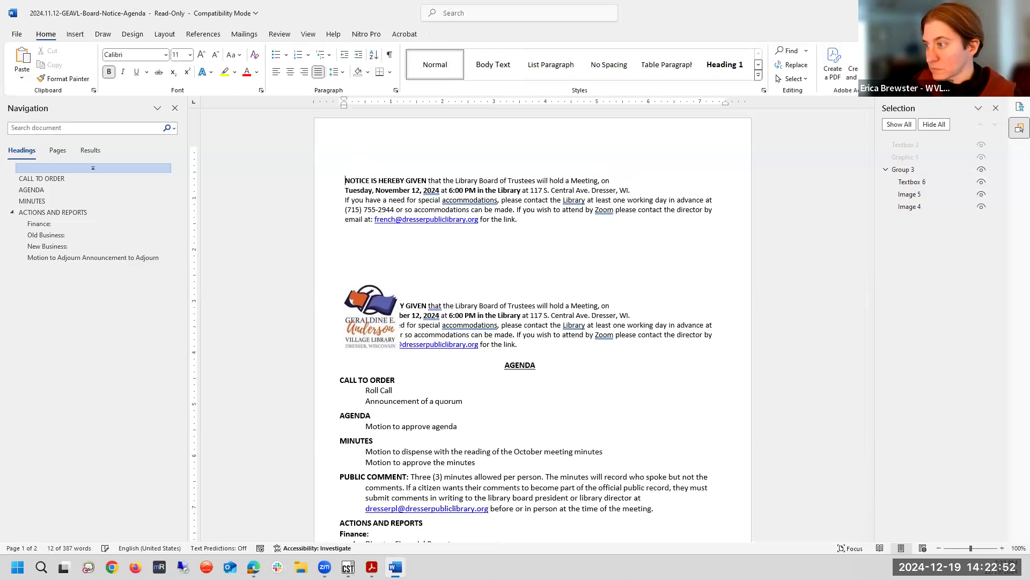
pyautogui.hotkey('ctrl', 'v')
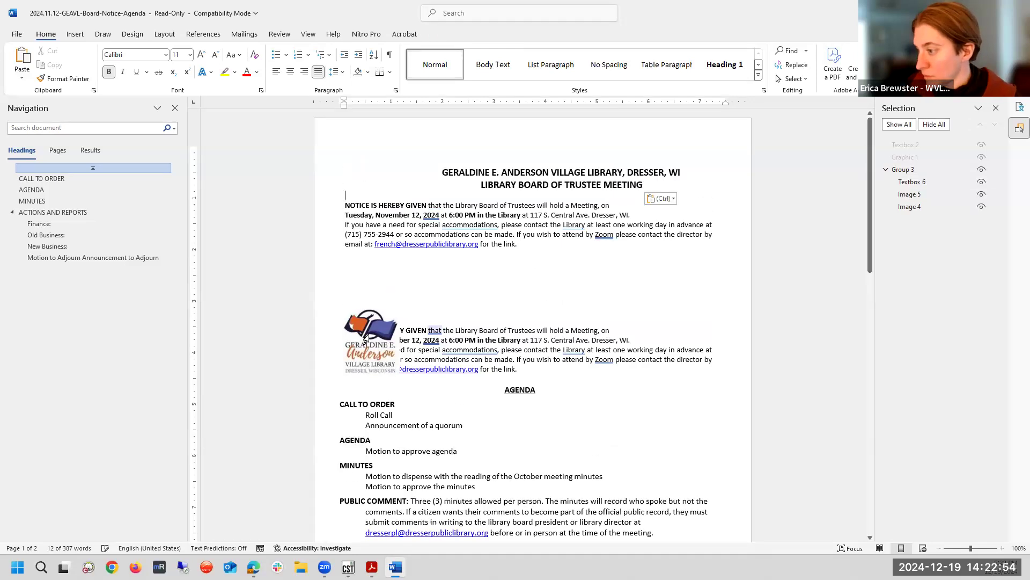
# Delete the emptied title text box, Textbox 6, from Group 3
pyautogui.click(380, 353)
pyautogui.click(573, 298)
pyautogui.click(572, 298)
pyautogui.click(564, 298)
pyautogui.press('Delete')
# Delete the duplicate meeting notice text that shows beside the logo above AGENDA
pyautogui.click(538, 333)
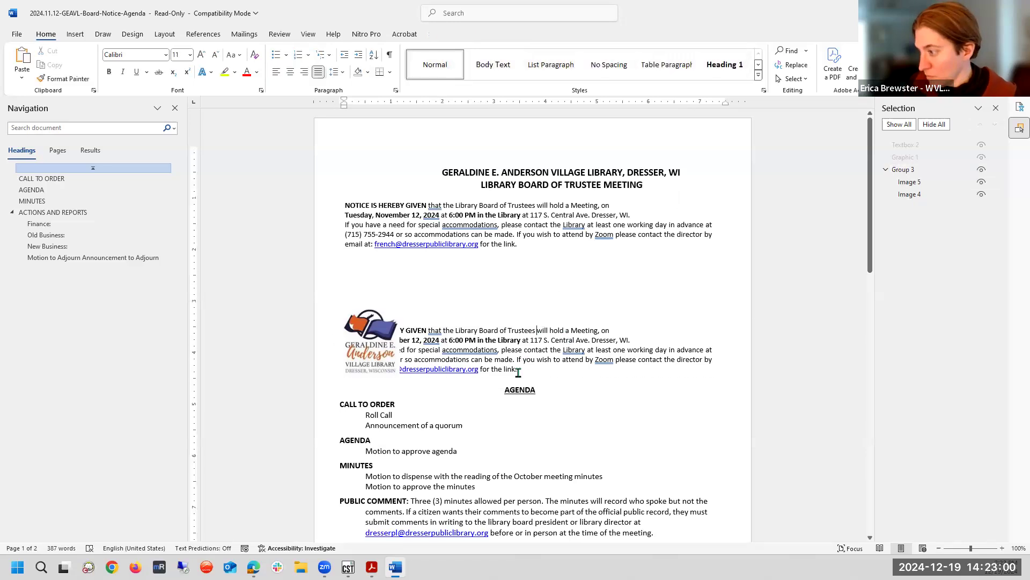
pyautogui.moveTo(518, 369); pyautogui.dragTo(400, 332)
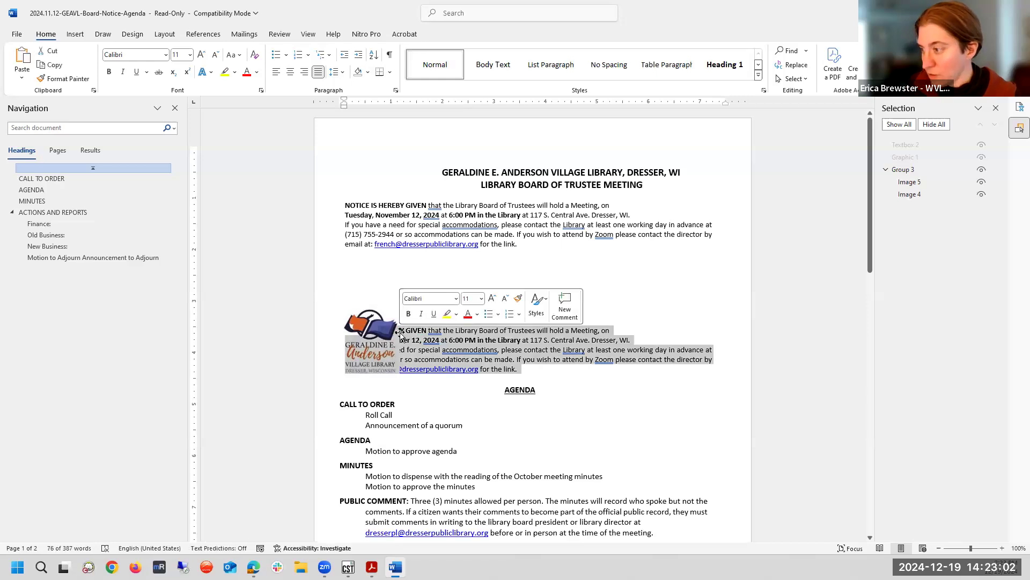
pyautogui.press('Delete')
pyautogui.click(392, 329)
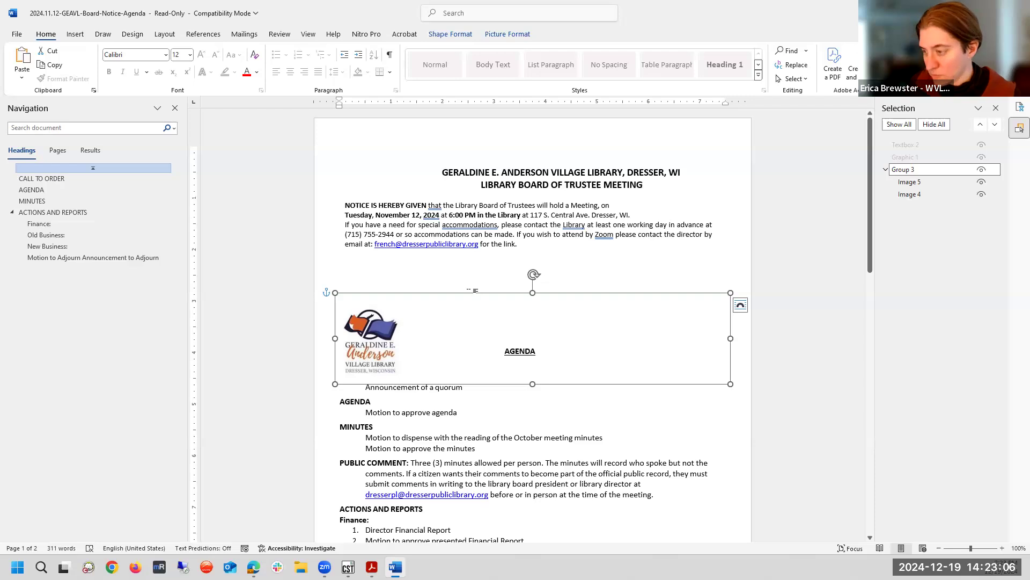
pyautogui.press('Delete')
pyautogui.hotkey('ctrl', 'z')
# Move the logo, Image 5, out of Group 3 to the line beside the library title
pyautogui.click(368, 332)
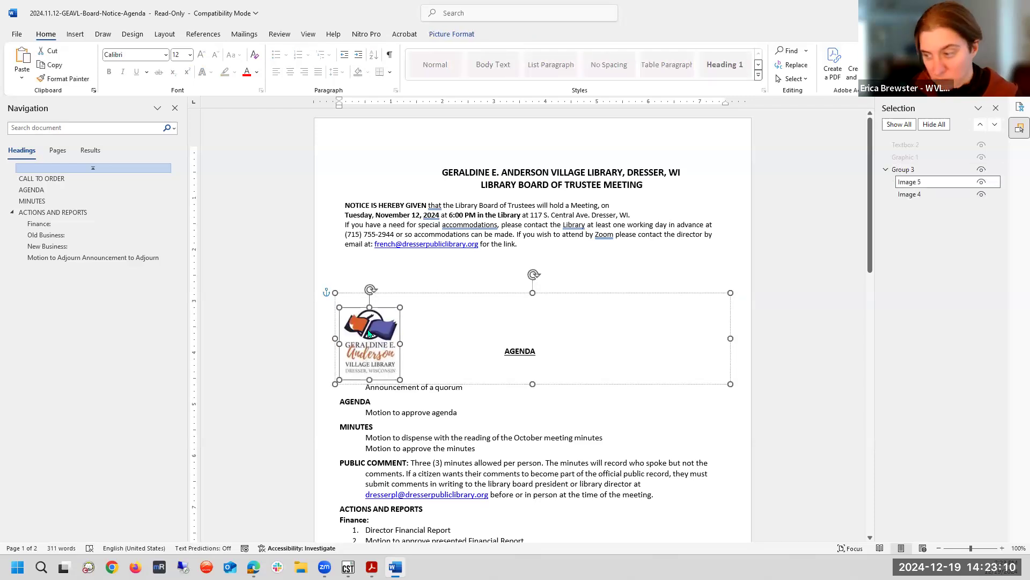
pyautogui.press('Delete')
pyautogui.click(361, 180)
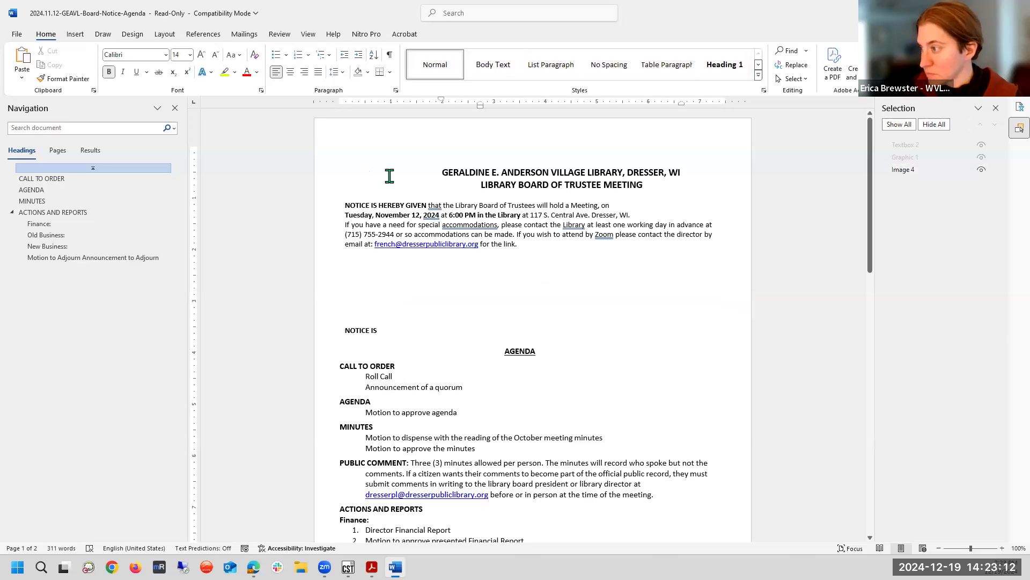
pyautogui.hotkey('ctrl', 'v')
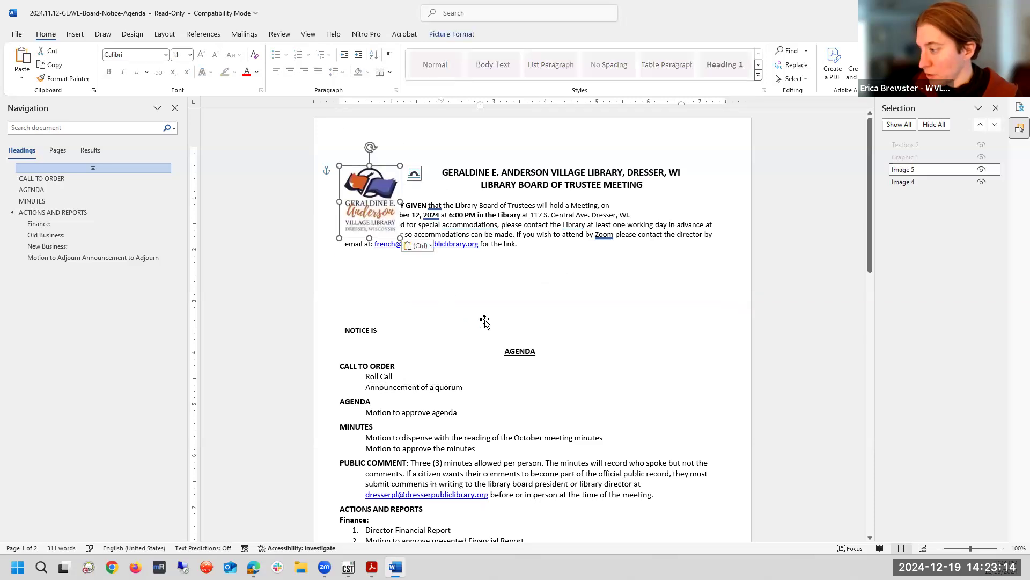
# Delete the empty object, Image 4, below the meeting notice along with the blank lines above the leftover "NOTICE IS" text
pyautogui.click(417, 297)
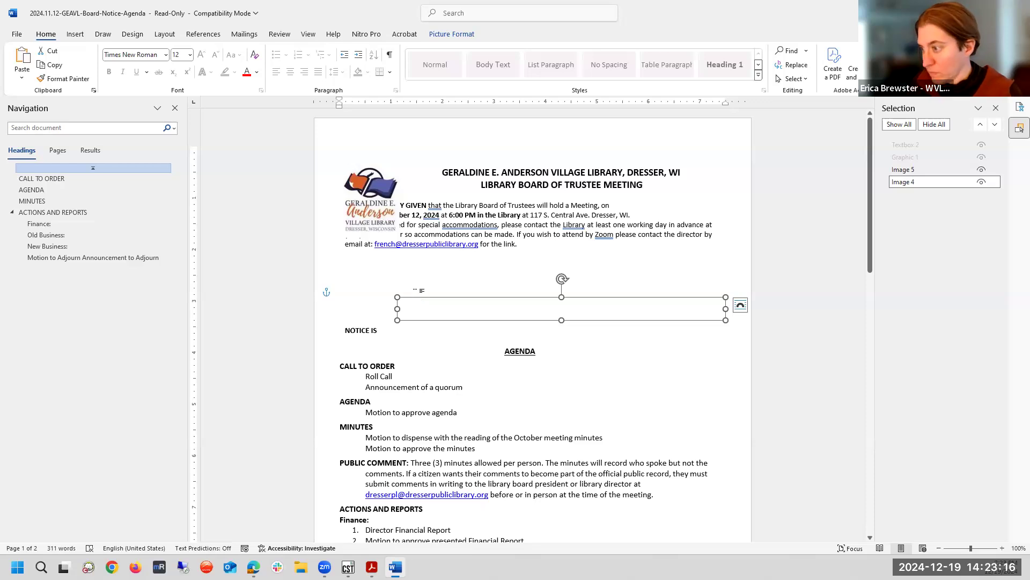
pyautogui.press('Delete')
pyautogui.press('Delete')
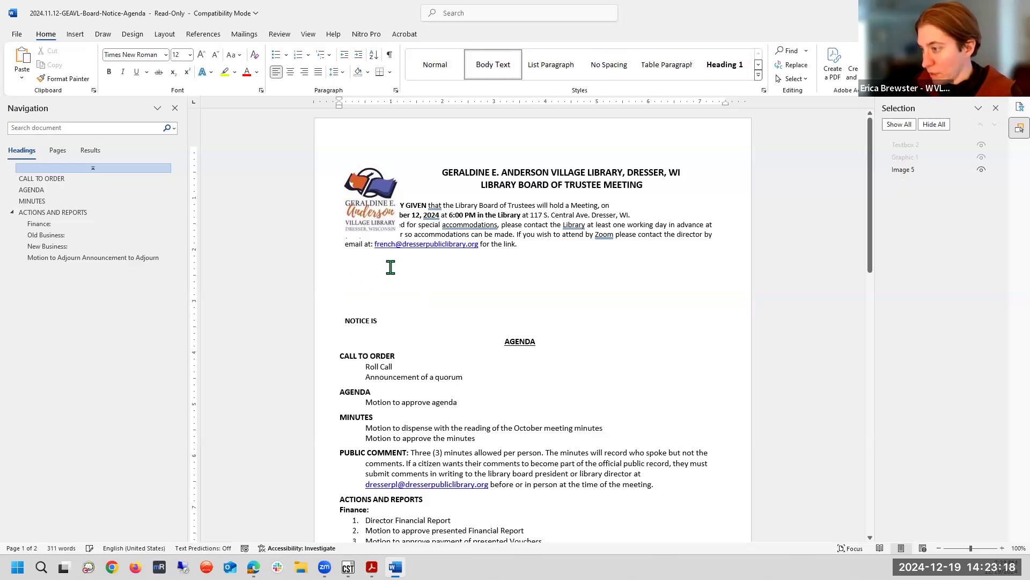
pyautogui.press('Delete')
pyautogui.press('Delete')
pyautogui.press('Delete')
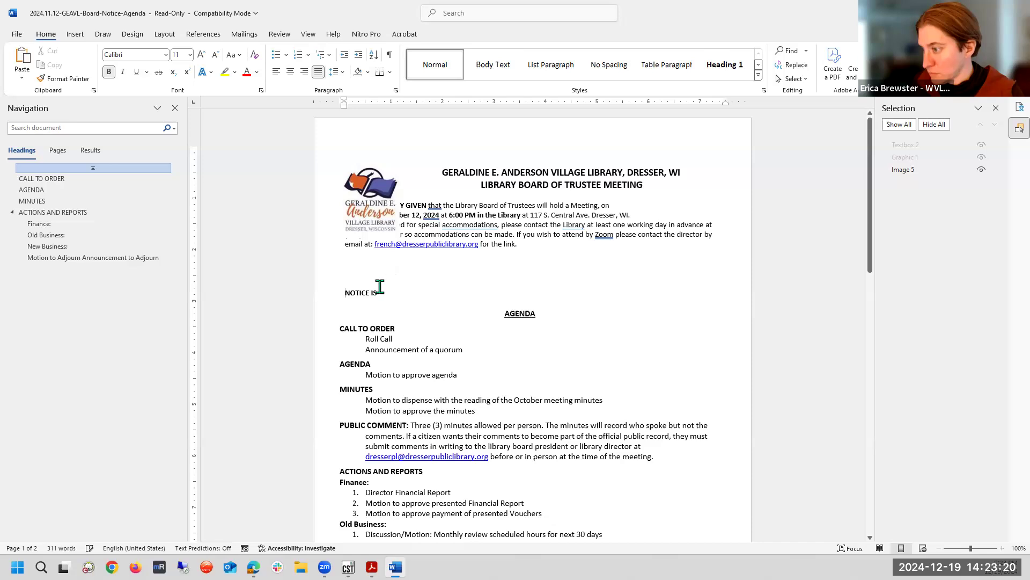
# Delete the leftover "NOTICE IS" text and the remaining blank lines between the meeting notice and the AGENDA title
pyautogui.click(340, 290)
pyautogui.press('Delete')
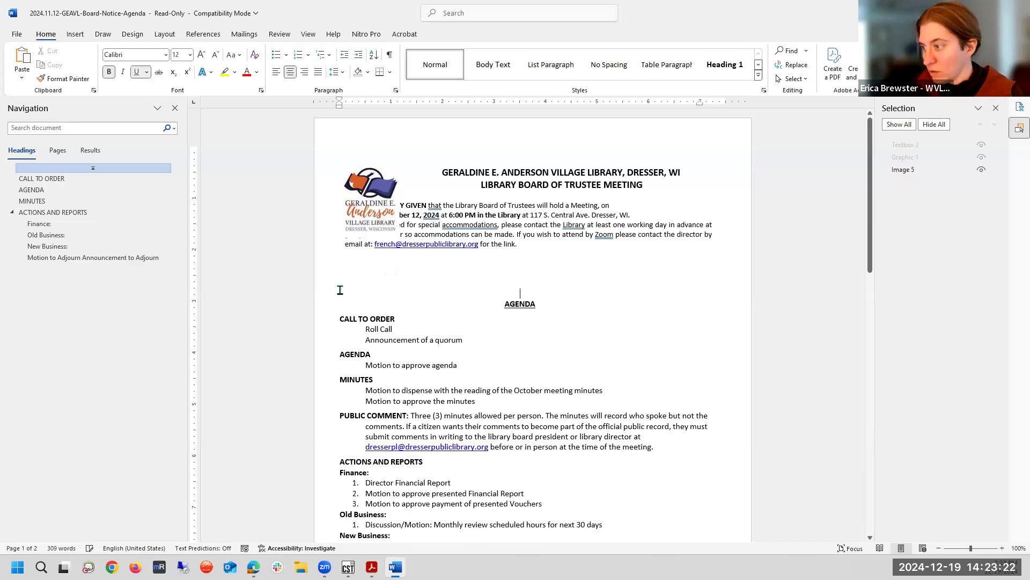
pyautogui.press('BackSpace')
pyautogui.press('BackSpace')
pyautogui.press('BackSpace')
pyautogui.press('BackSpace')
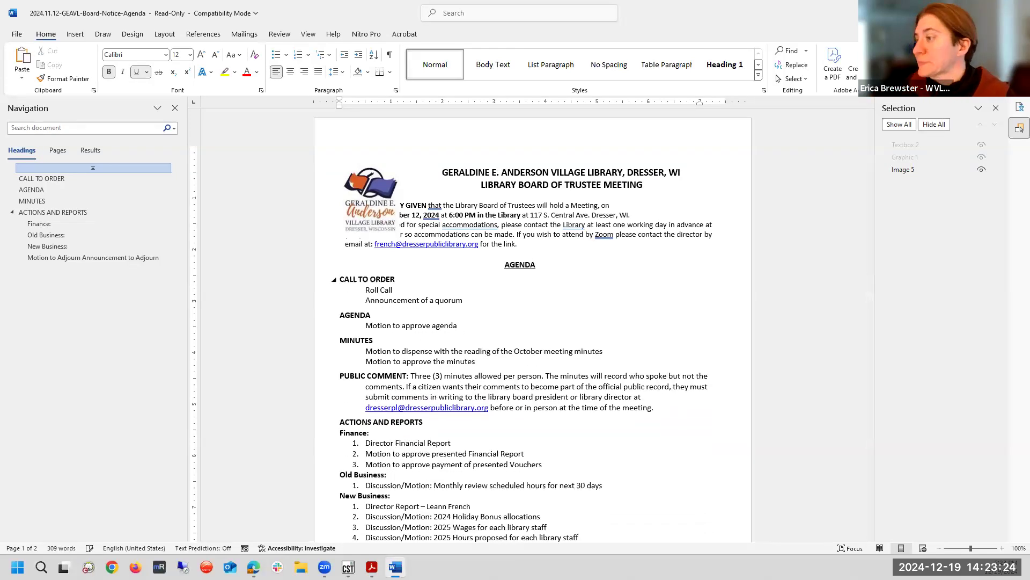
# Set the logo's text wrapping to Tight so the title and notice flow beside it
pyautogui.click(370, 197)
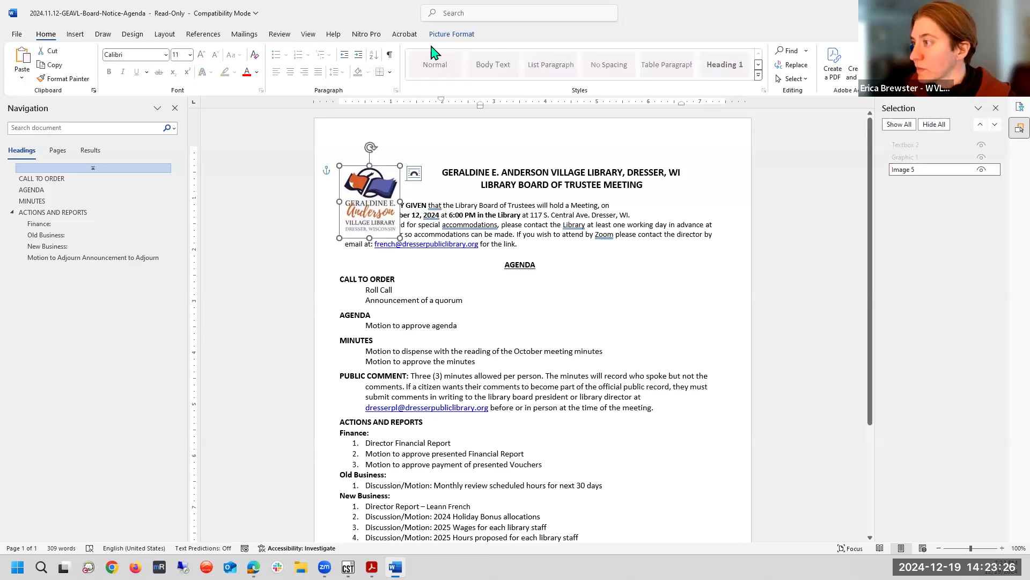
pyautogui.click(463, 35)
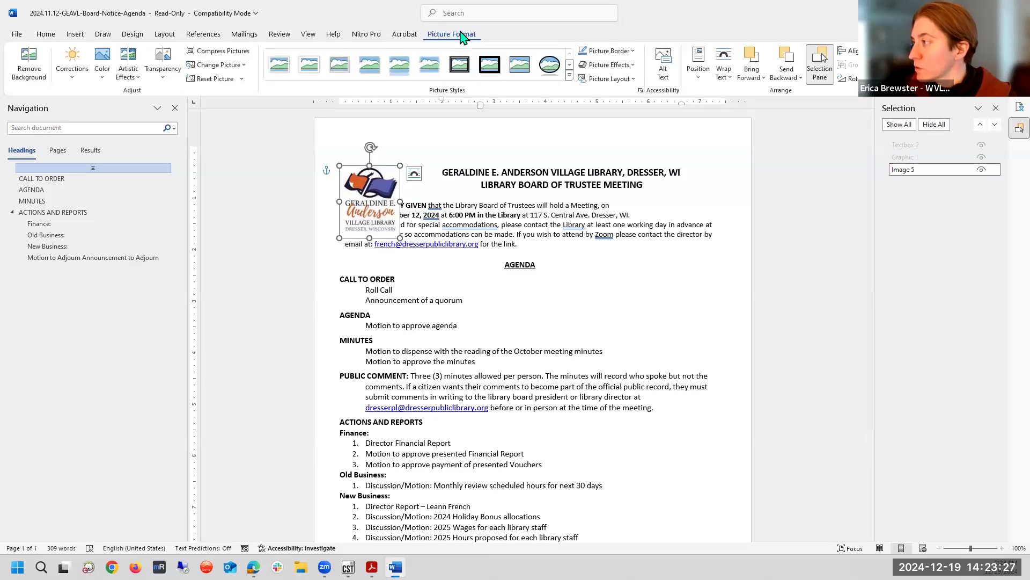
pyautogui.click(724, 68)
pyautogui.click(746, 111)
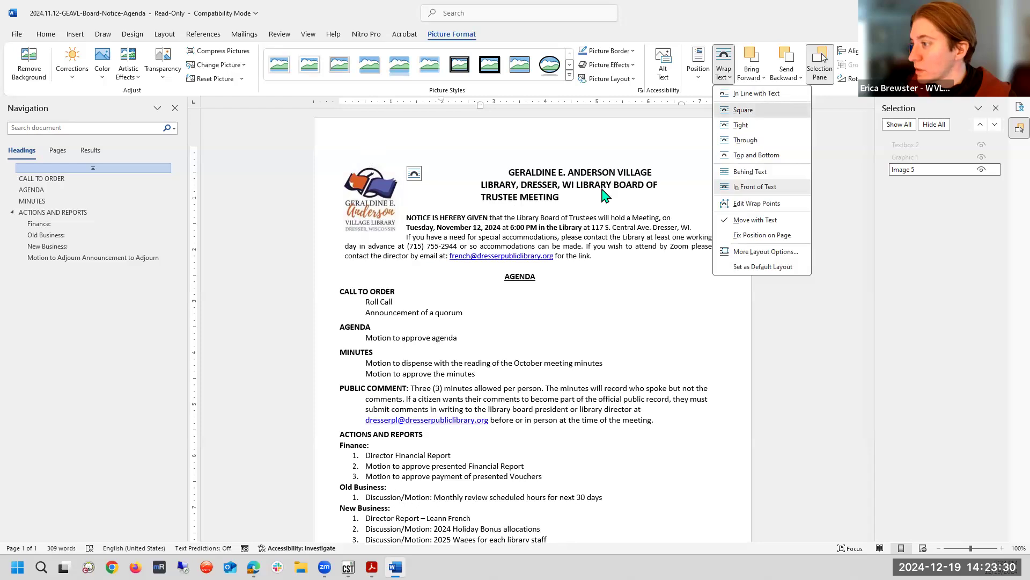
pyautogui.click(698, 68)
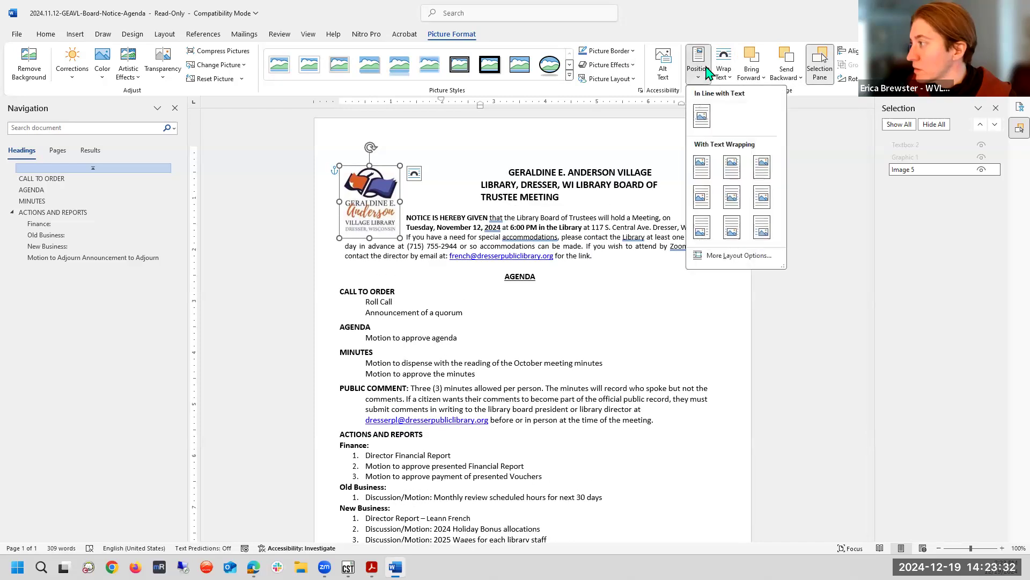
pyautogui.click(724, 68)
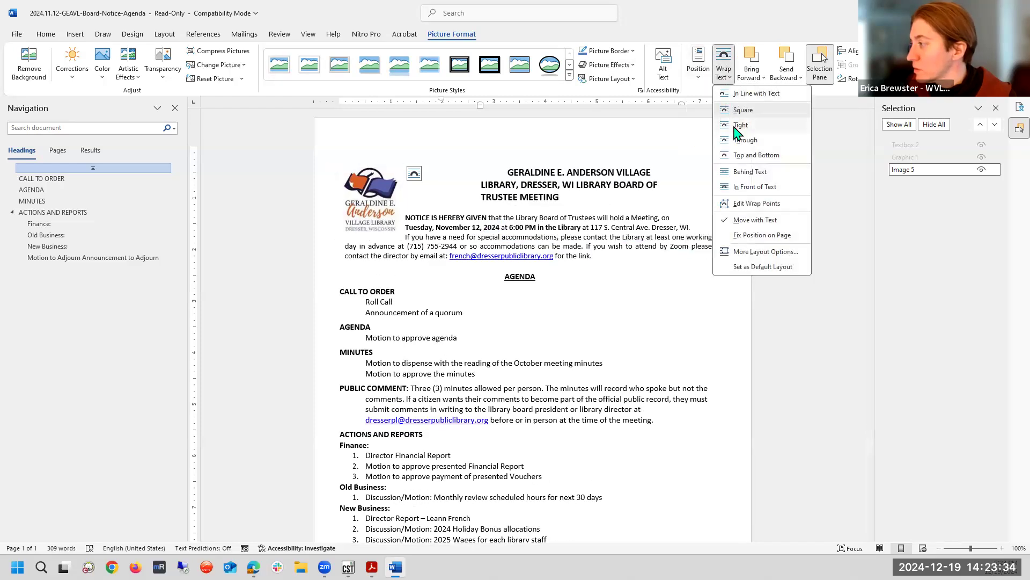
pyautogui.click(742, 124)
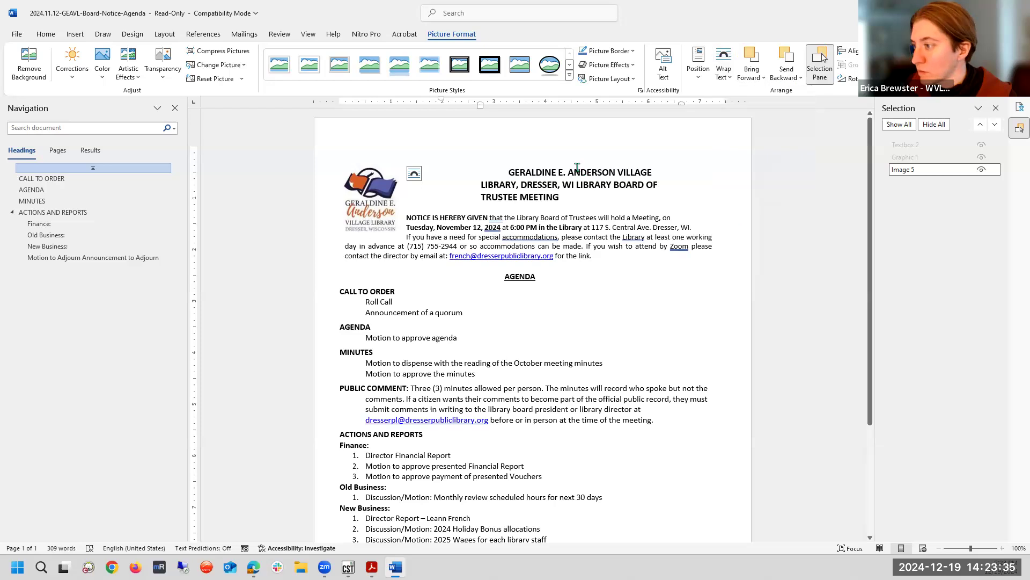
# Remove the extra spacing and indentation in front of the library title beside the logo
pyautogui.click(483, 170)
pyautogui.press('Delete')
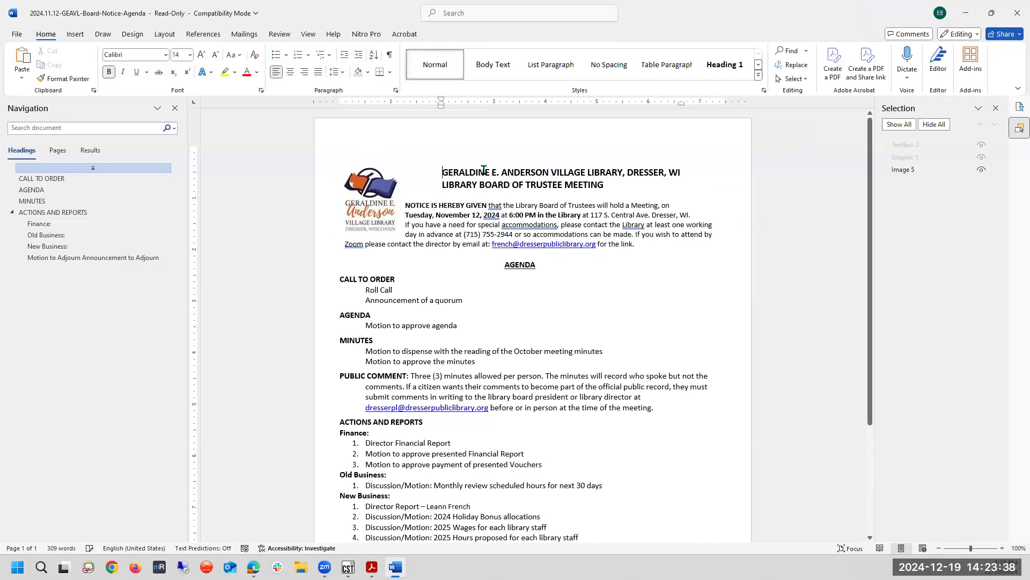
pyautogui.press('Delete')
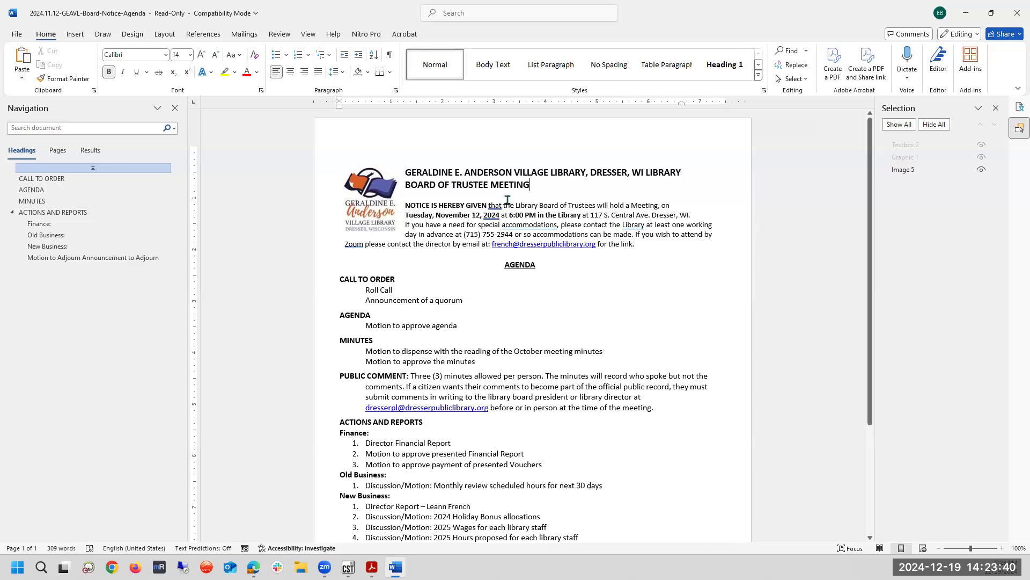
# Enlarge the logo proportionally from its lower corner until it is about as tall as the title and notice together
pyautogui.click(398, 236)
pyautogui.moveTo(398, 238); pyautogui.dragTo(418, 257)
pyautogui.moveTo(420, 258); pyautogui.dragTo(419, 259)
pyautogui.click(663, 303)
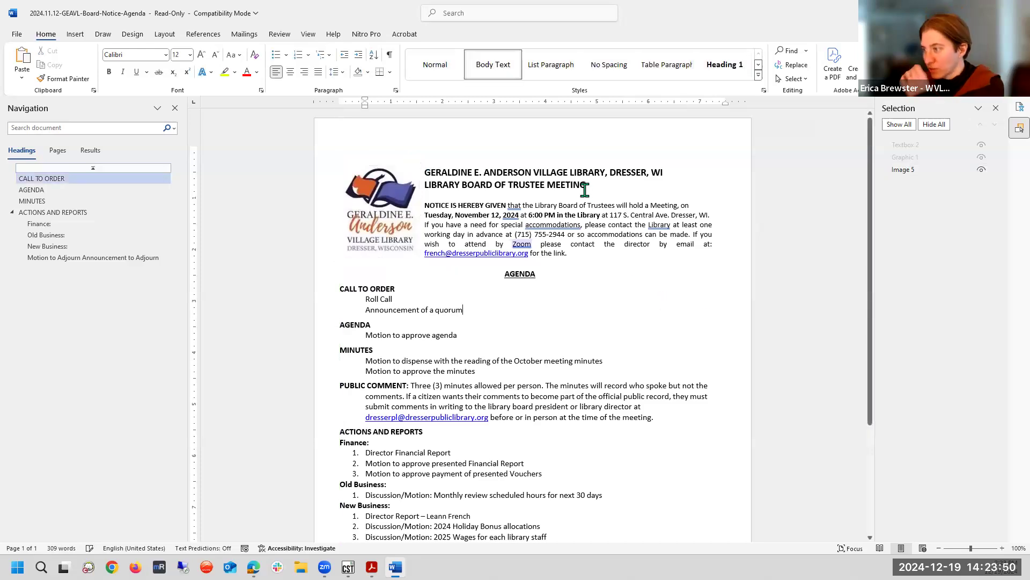
# Center the library title and left-align the meeting notice paragraph beneath it
pyautogui.click(534, 164)
pyautogui.click(290, 72)
pyautogui.moveTo(572, 253); pyautogui.dragTo(417, 203)
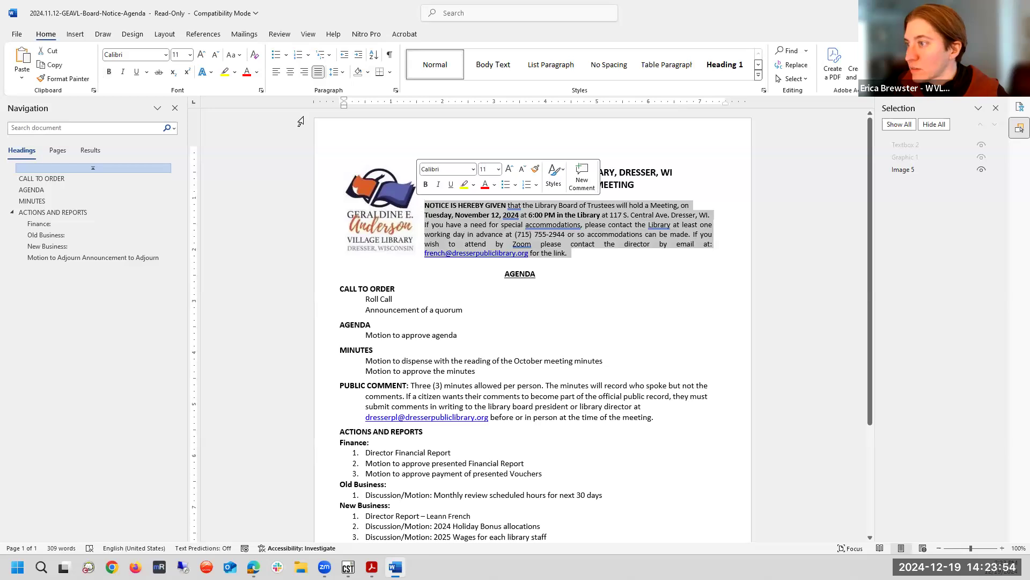
pyautogui.click(276, 72)
pyautogui.click(639, 258)
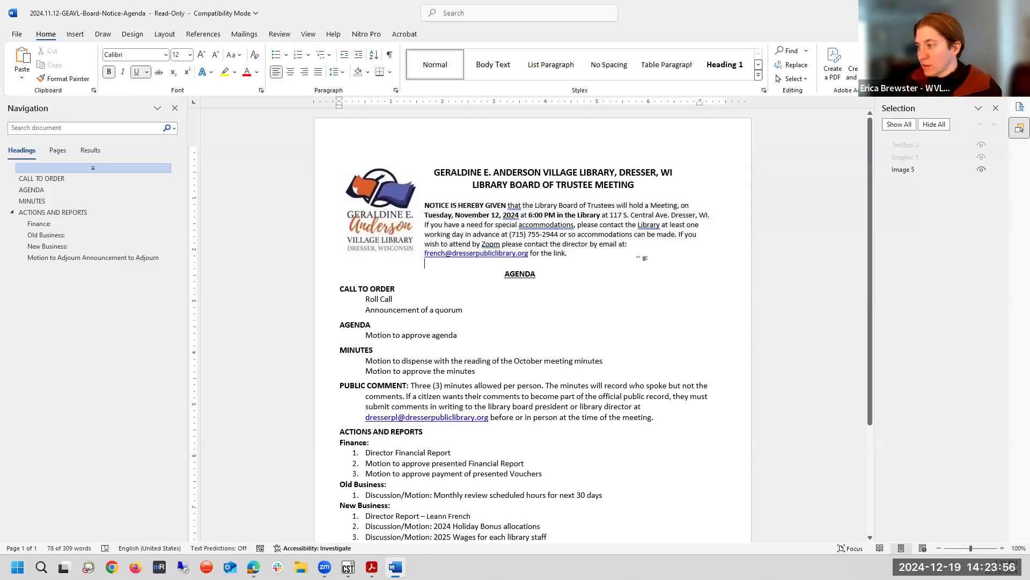
# Delete the blank line above the library title at the start of the page
pyautogui.click(586, 183)
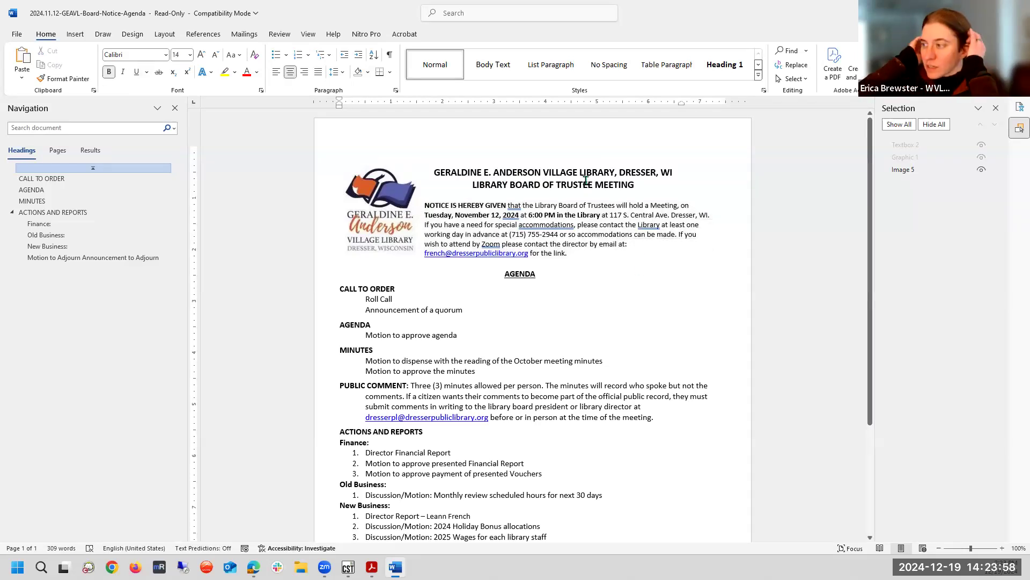
pyautogui.click(530, 154)
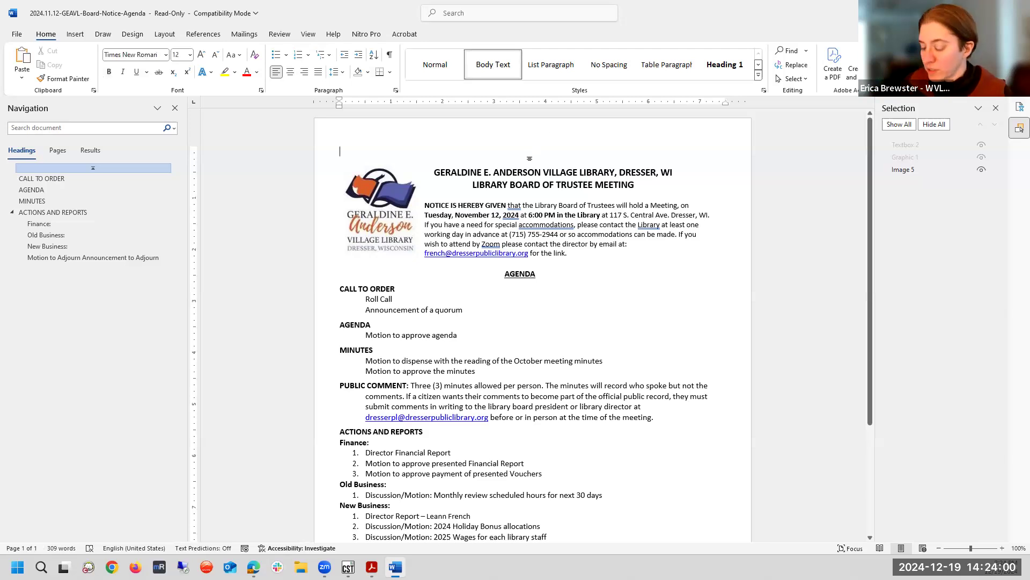
pyautogui.press('Delete')
pyautogui.press('Delete')
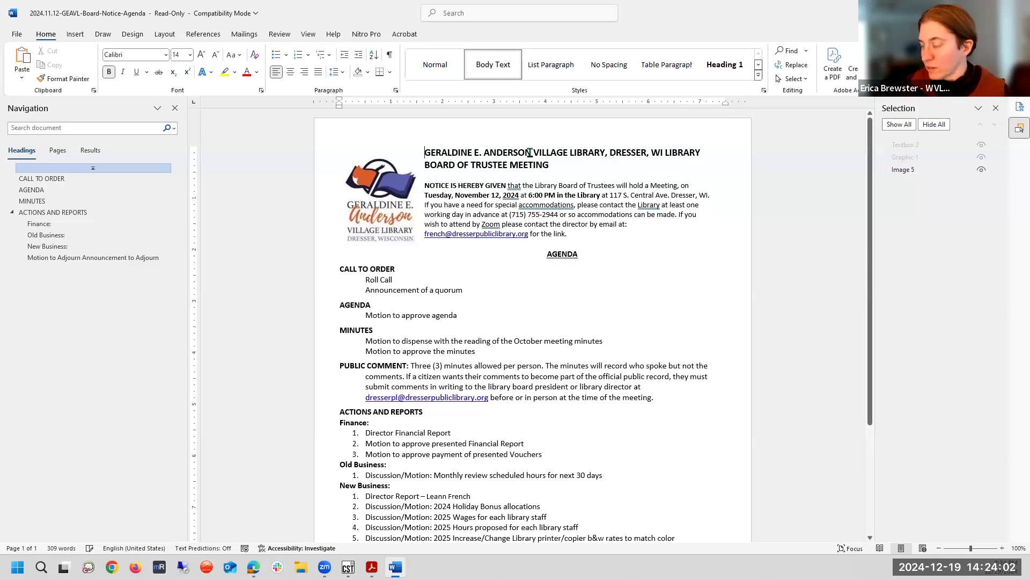
pyautogui.click(625, 214)
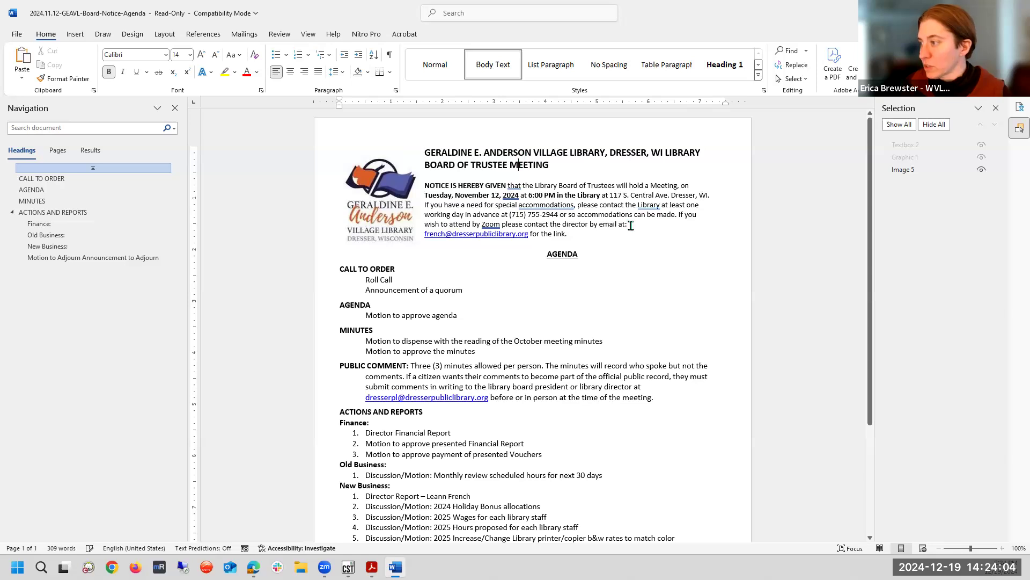
# Move the logo, Image 5, up slightly to line up with the library title, and close the Selection pane
pyautogui.click(912, 170)
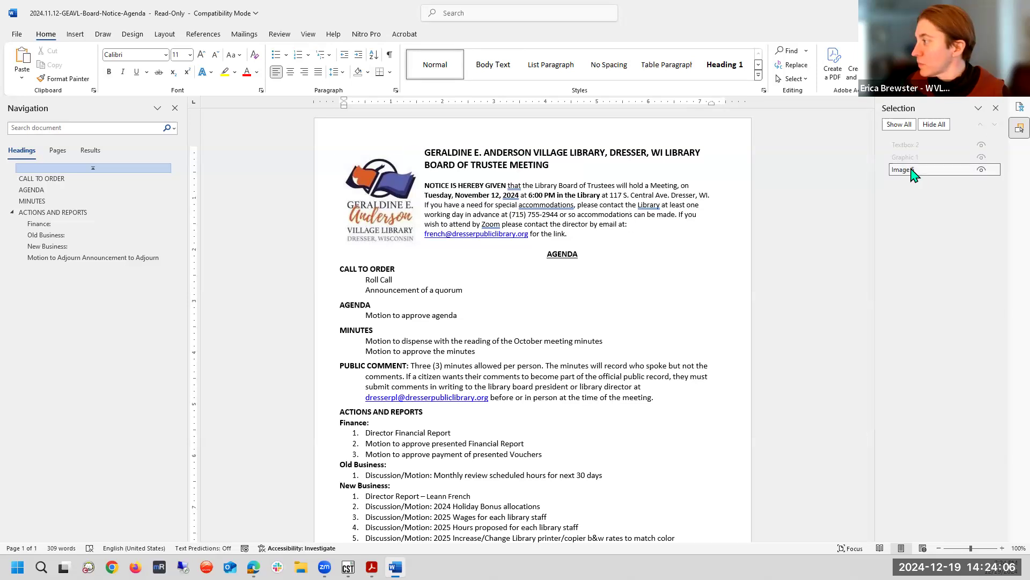
pyautogui.moveTo(378, 207); pyautogui.dragTo(378, 199)
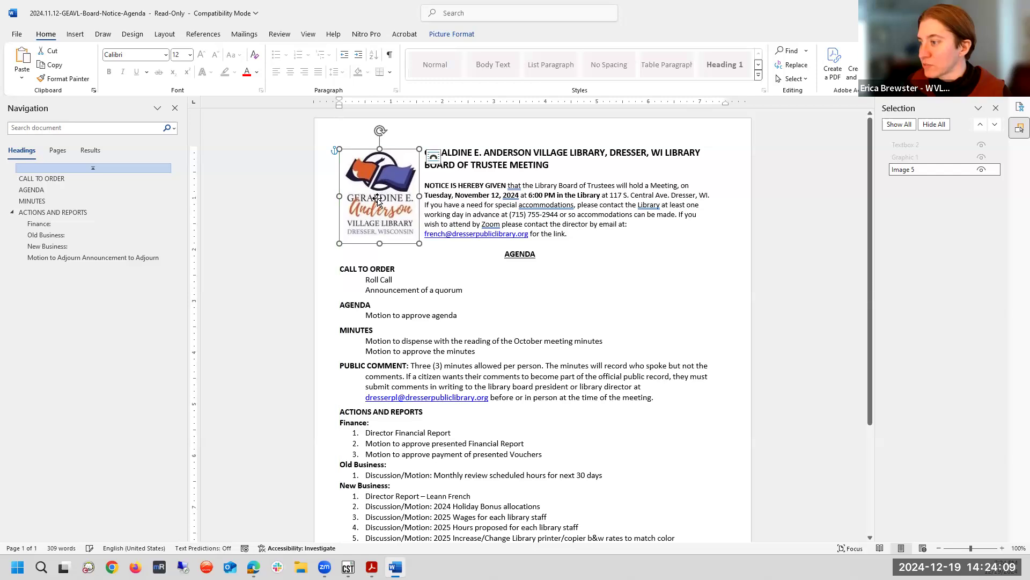
pyautogui.click(653, 273)
pyautogui.click(996, 109)
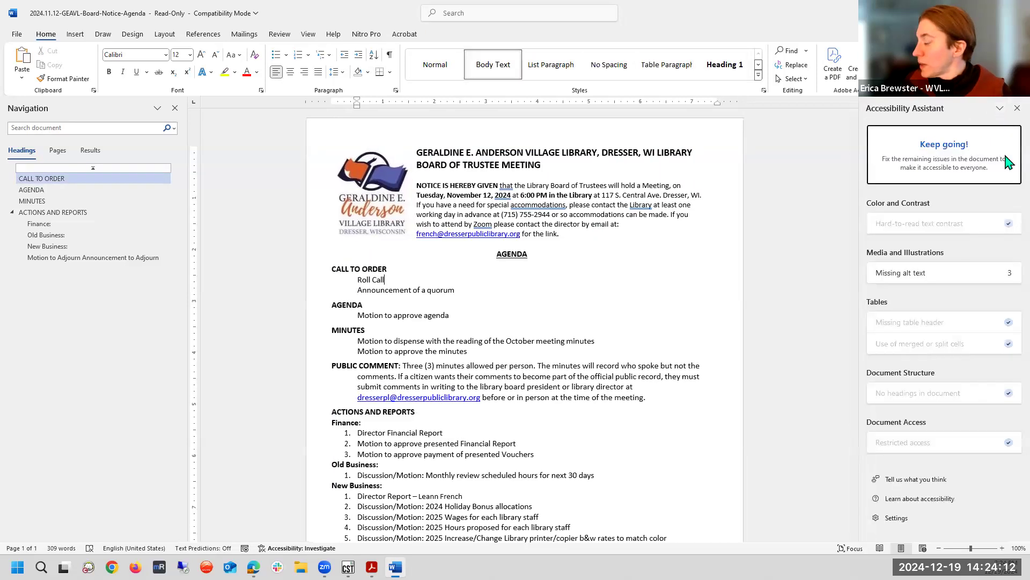
# Open the logo's missing alt text issue and remove "Description automatically generated" from the suggested description
pyautogui.click(931, 274)
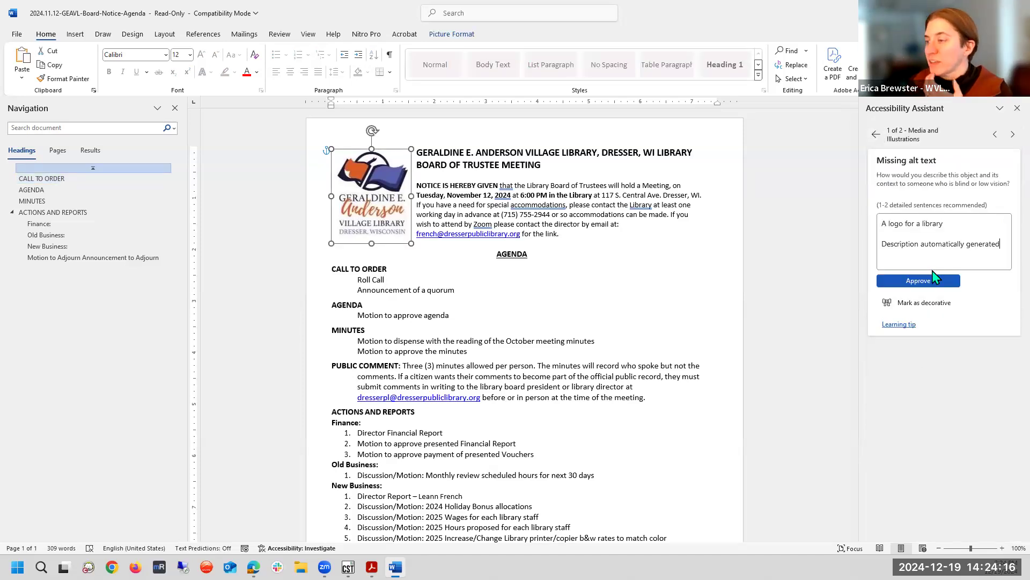
pyautogui.click(876, 134)
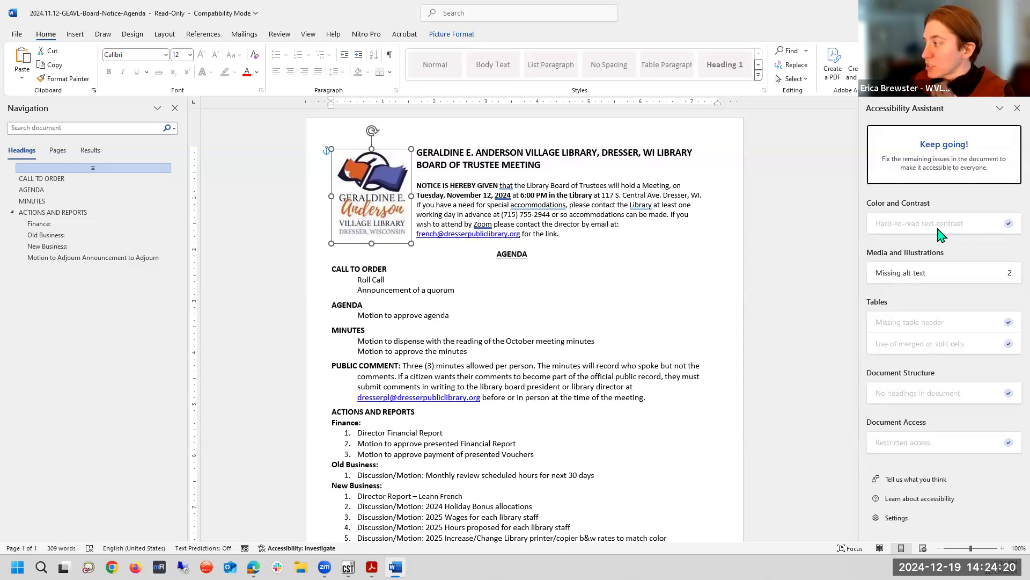
pyautogui.click(918, 274)
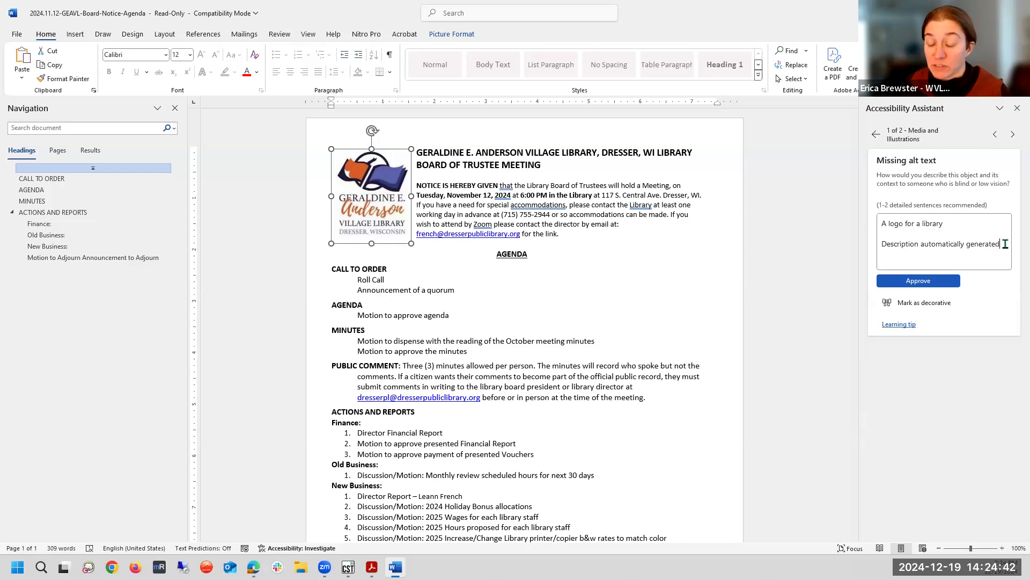
pyautogui.moveTo(1005, 244); pyautogui.dragTo(871, 246)
pyautogui.press('BackSpace')
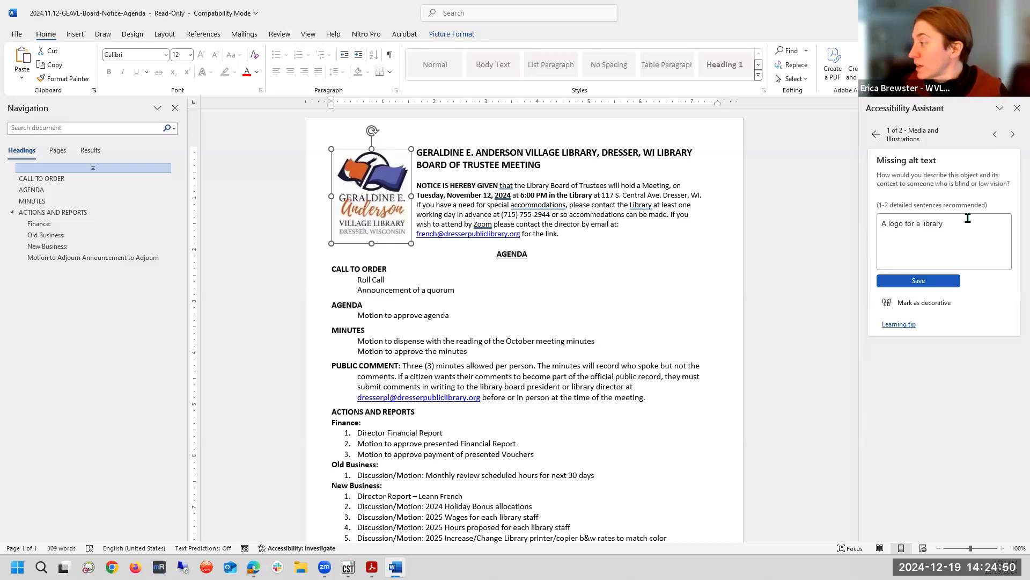
# Try to replace the word "library" in the logo's alt text with the library's own name
pyautogui.doubleClick(925, 224)
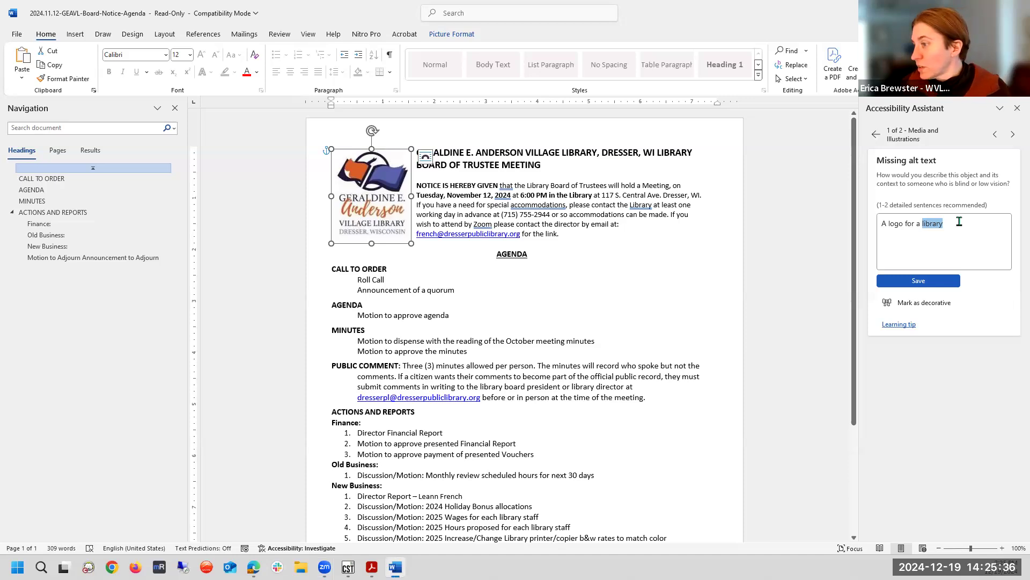
pyautogui.write('Ger')
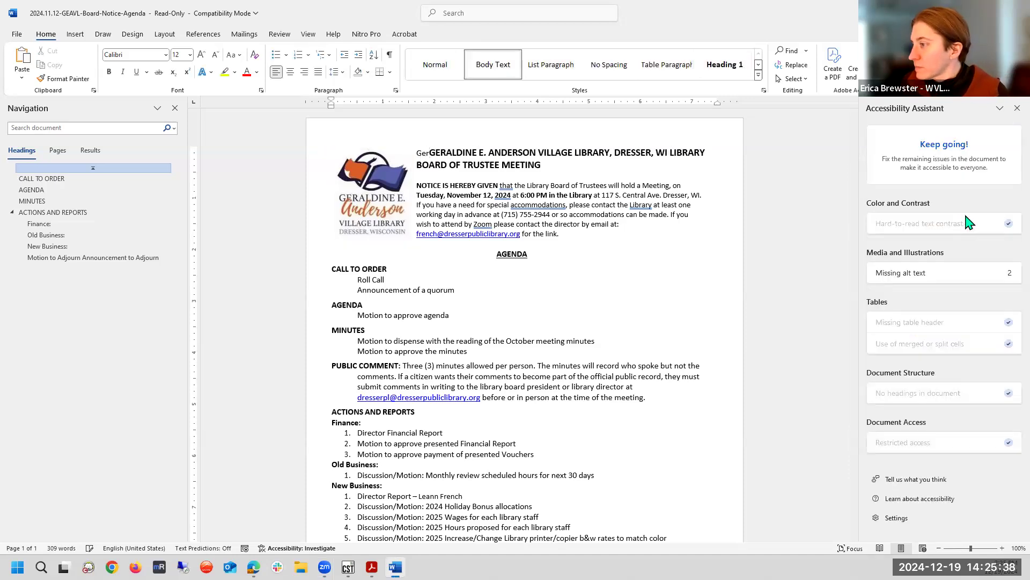
pyautogui.hotkey('ctrl', 'z')
# Open the logo's missing alt text issue and replace the suggested description with "A logo for Geraldine E. Anderson Village Library in Dresser Wisconsin"
pyautogui.click(947, 274)
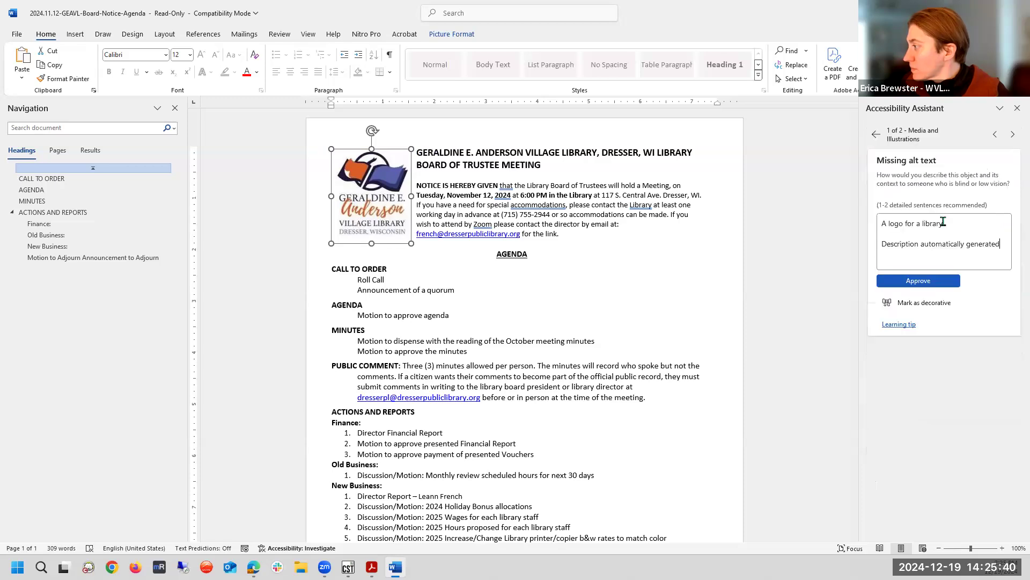
pyautogui.moveTo(923, 224); pyautogui.dragTo(988, 261)
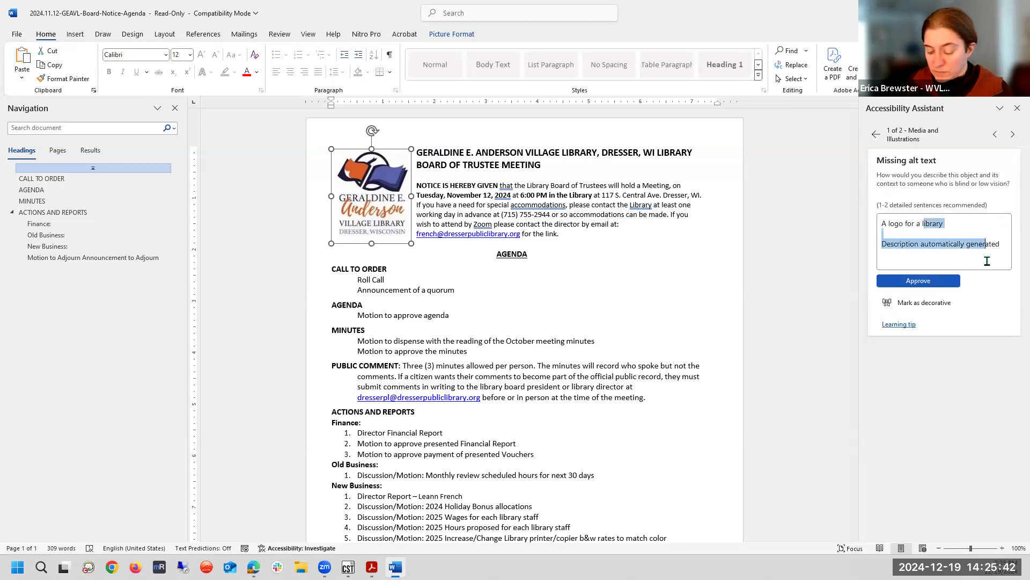
pyautogui.press('BackSpace')
pyautogui.hotkey('shift', 'End')
pyautogui.press('BackSpace')
pyautogui.write('G')
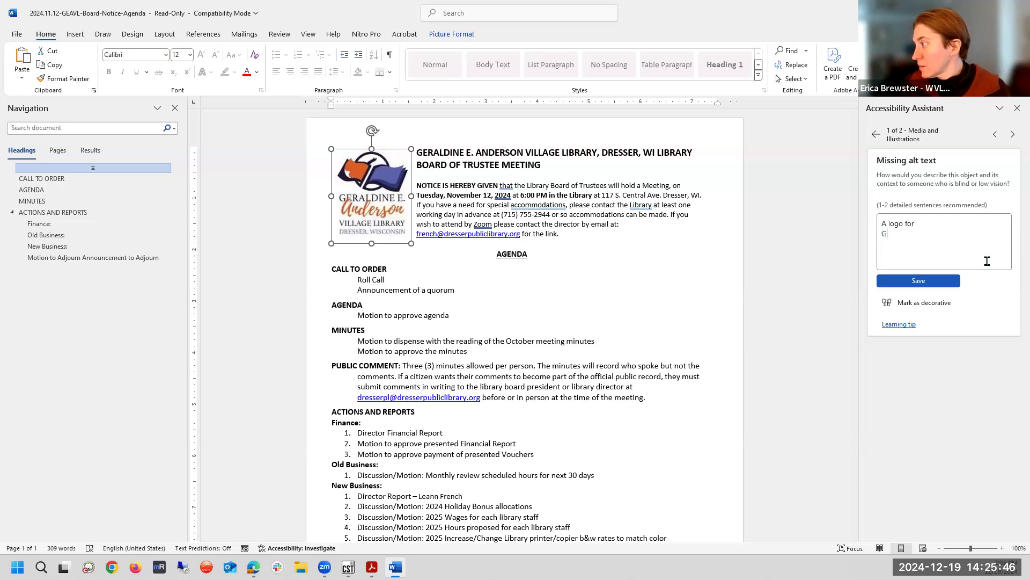
pyautogui.write('eraldine E. Anders')
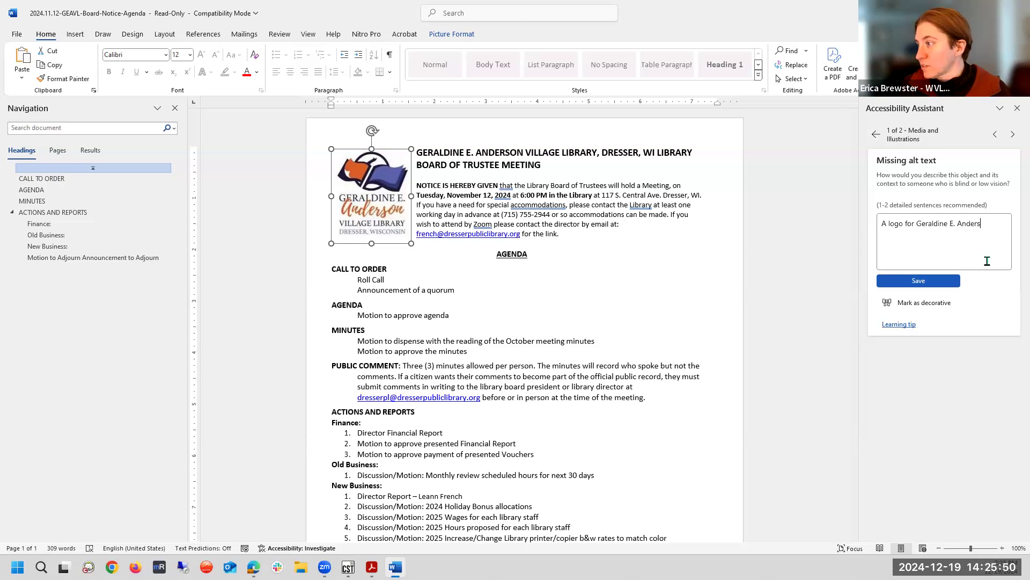
pyautogui.write('on Village Lib')
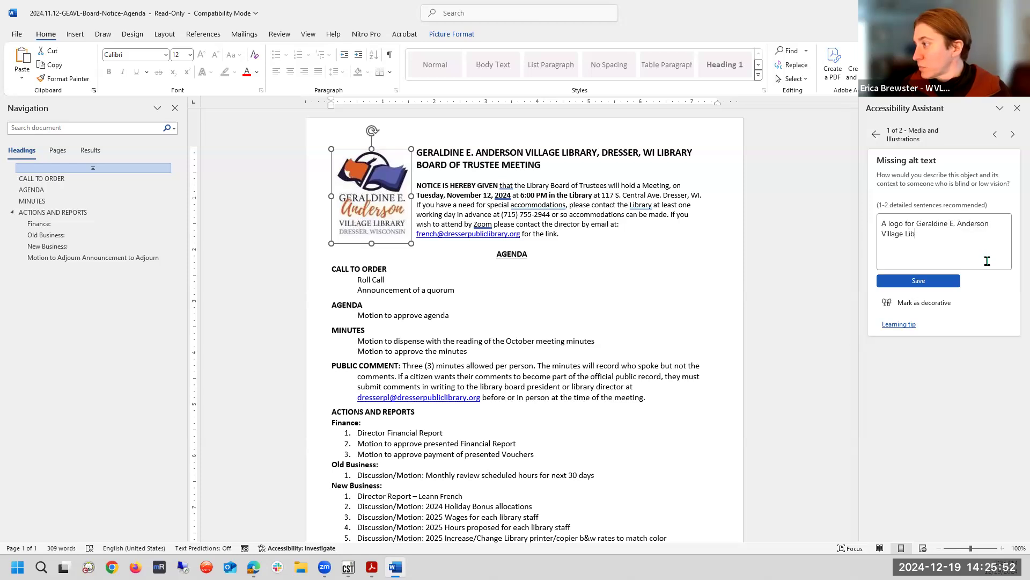
pyautogui.write('rary in')
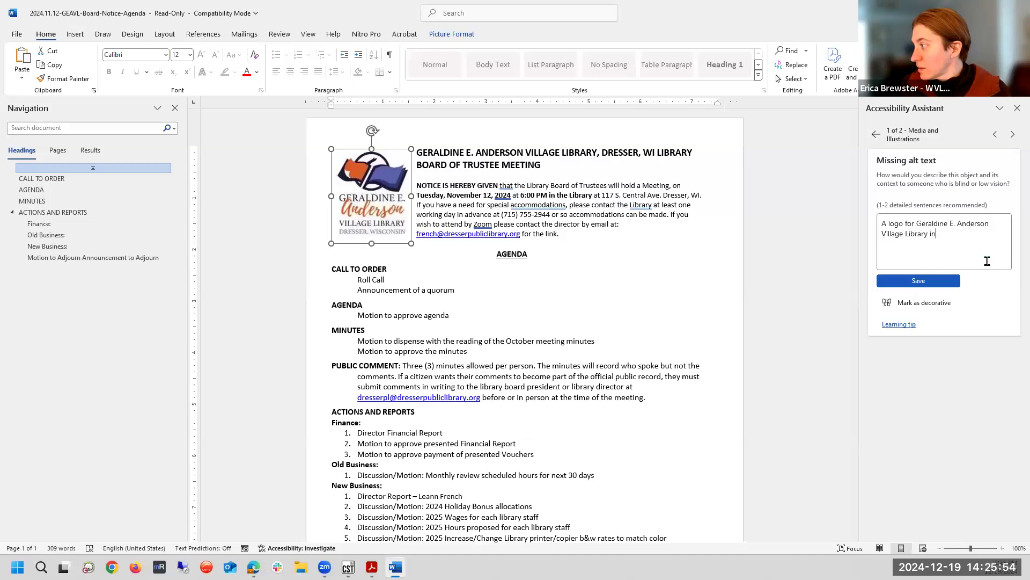
pyautogui.write(' Dresser Wisconsin')
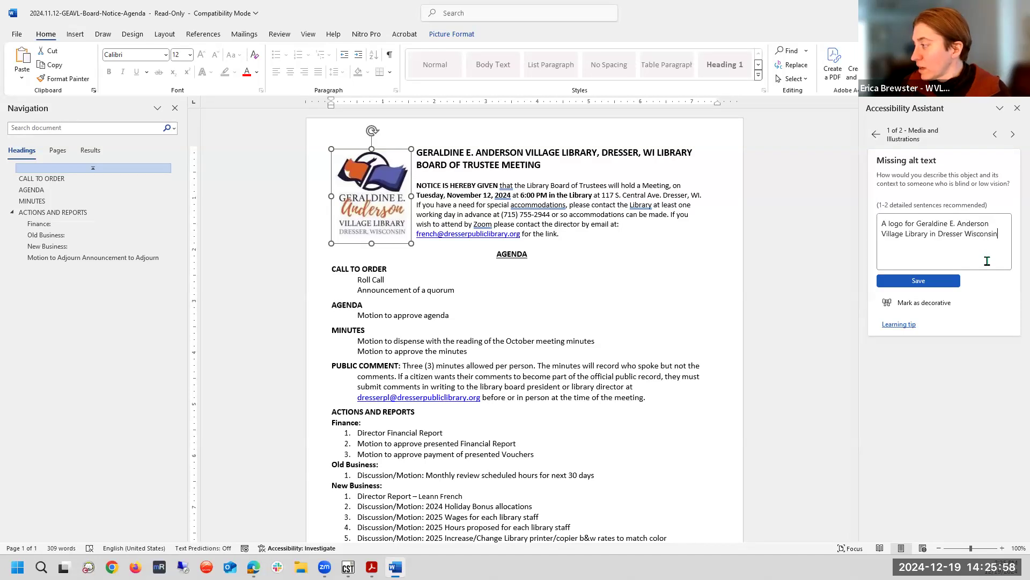
pyautogui.write(' wi')
pyautogui.press('BackSpace')
pyautogui.press('BackSpace')
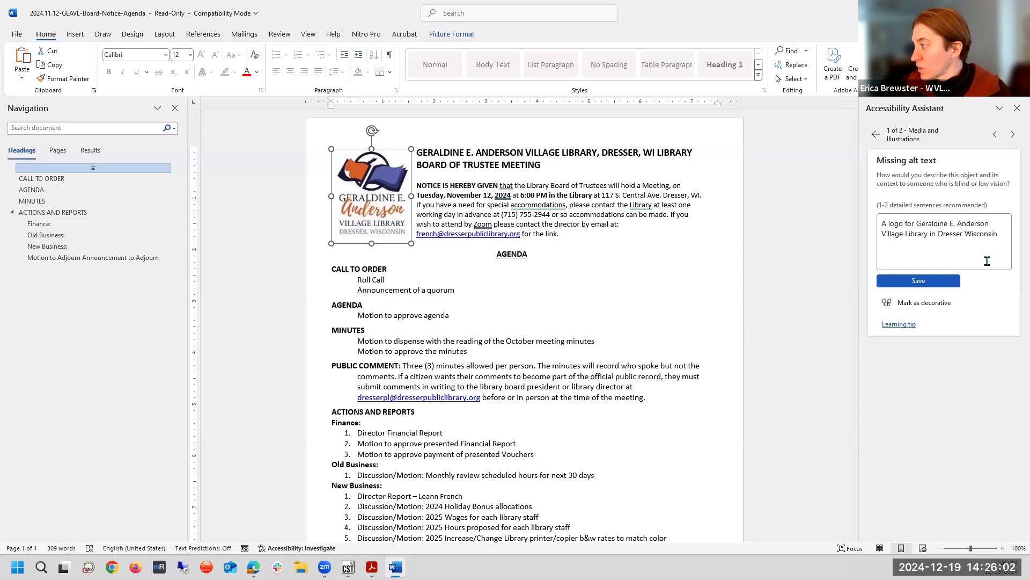
# Remove the leading "A" from the alt text so that it begins with "logo for"
pyautogui.hotkey('ctrl', 'Left')
pyautogui.press('BackSpace')
pyautogui.press('BackSpace')
pyautogui.press('BackSpace')
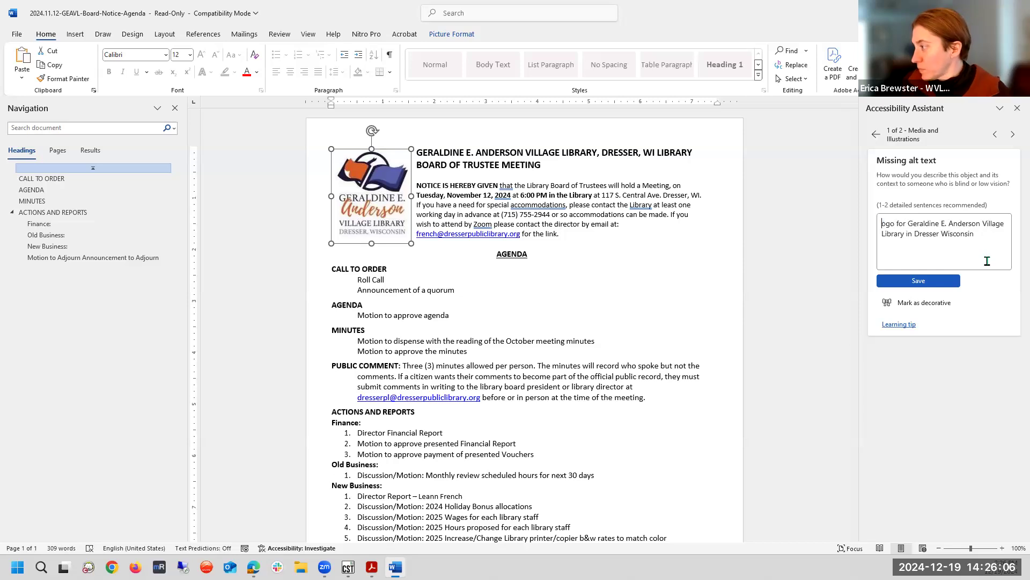
pyautogui.write('l')
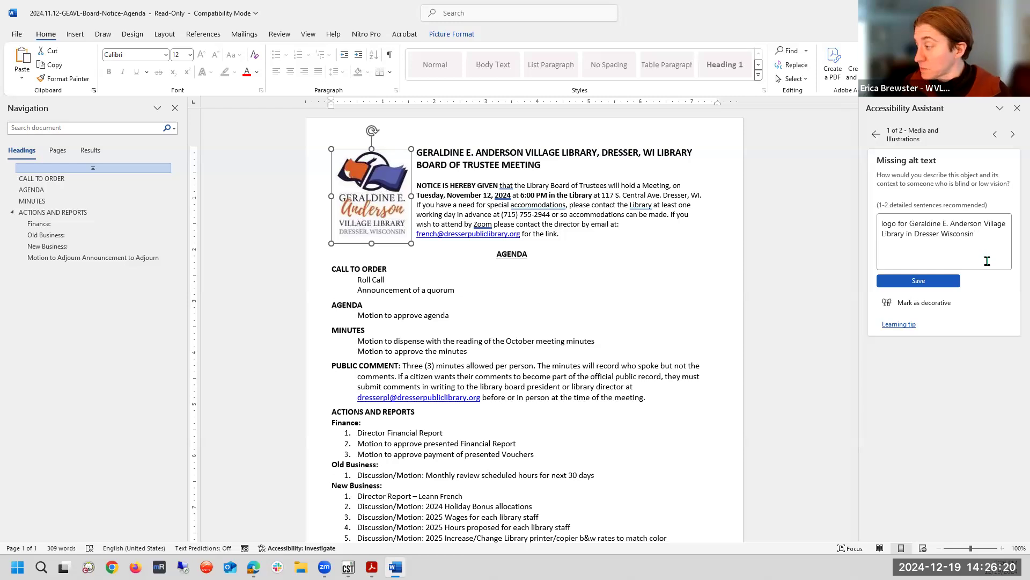
# Append "with an open book with the left pages colored red and right pages colored blue." to the logo's alt text
pyautogui.write('wit')
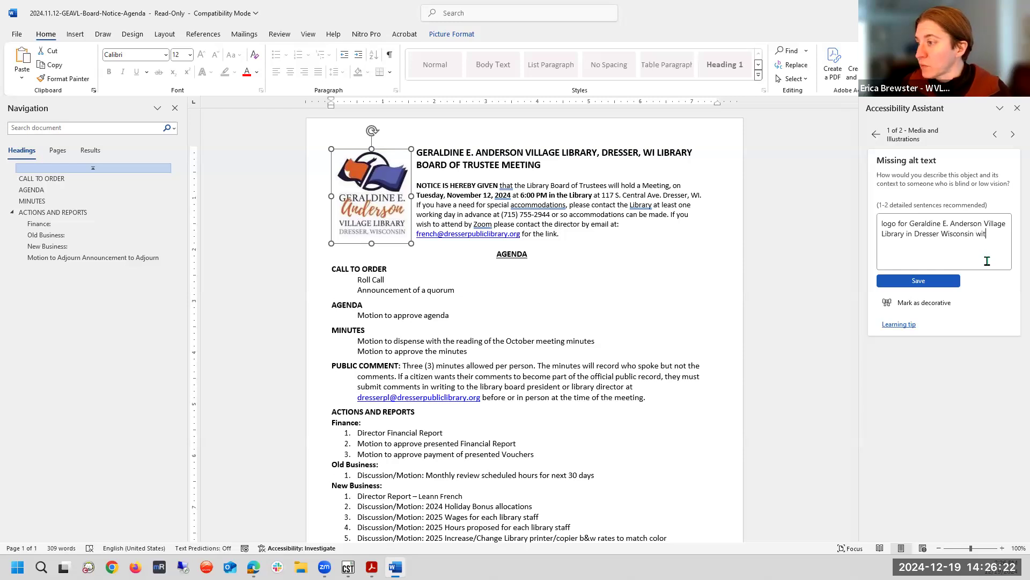
pyautogui.write('h a blue and re')
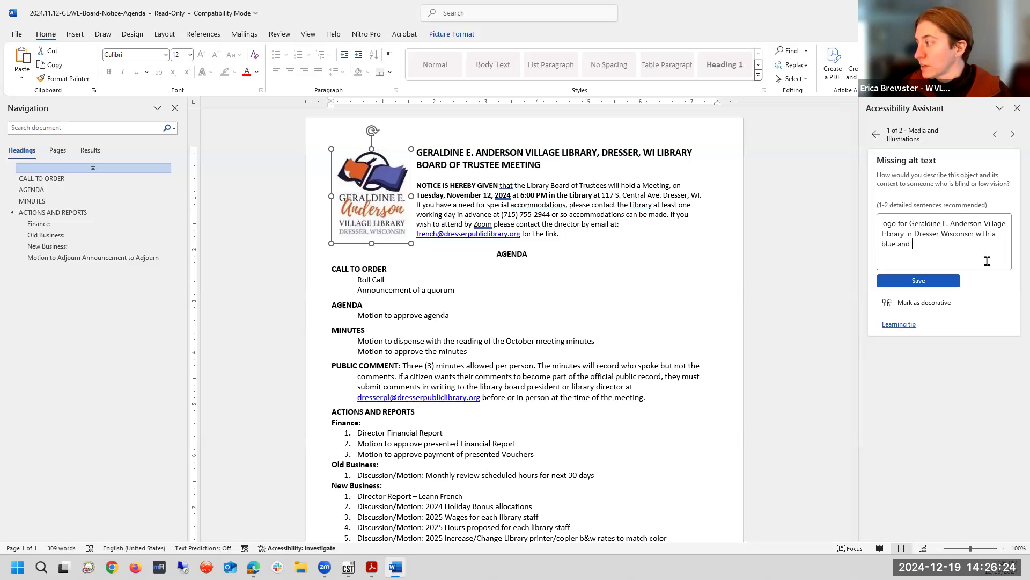
pyautogui.press('BackSpace')
pyautogui.press('BackSpace')
pyautogui.press('BackSpace')
pyautogui.press('BackSpace')
pyautogui.press('BackSpace')
pyautogui.press('BackSpace')
pyautogui.press('BackSpace')
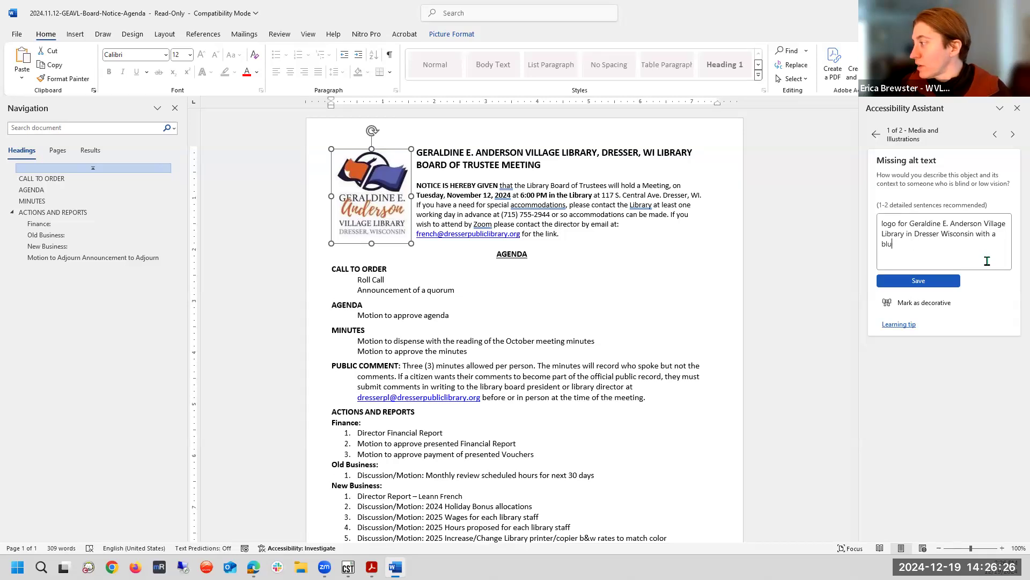
pyautogui.write('n open ')
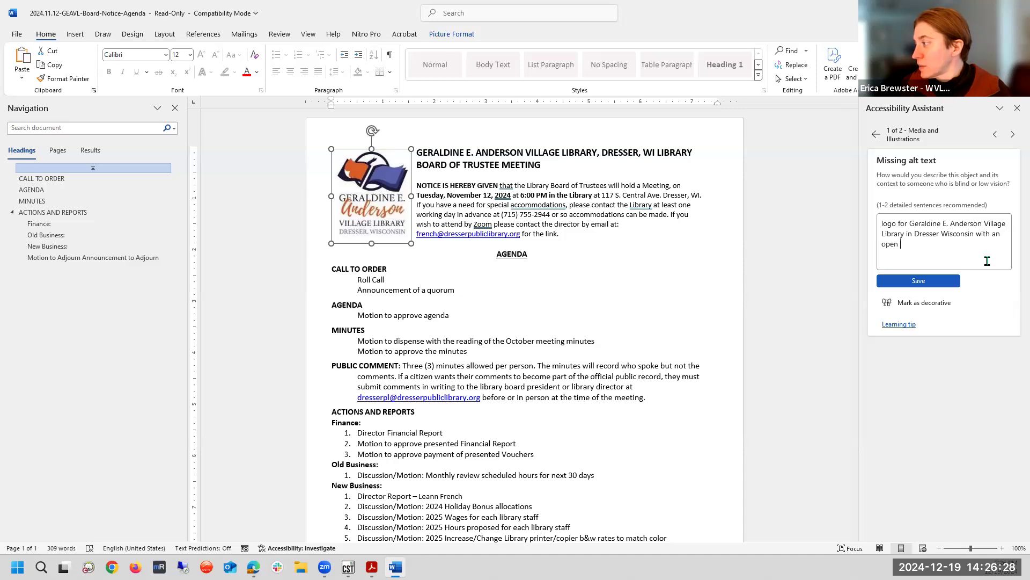
pyautogui.write('book with the ')
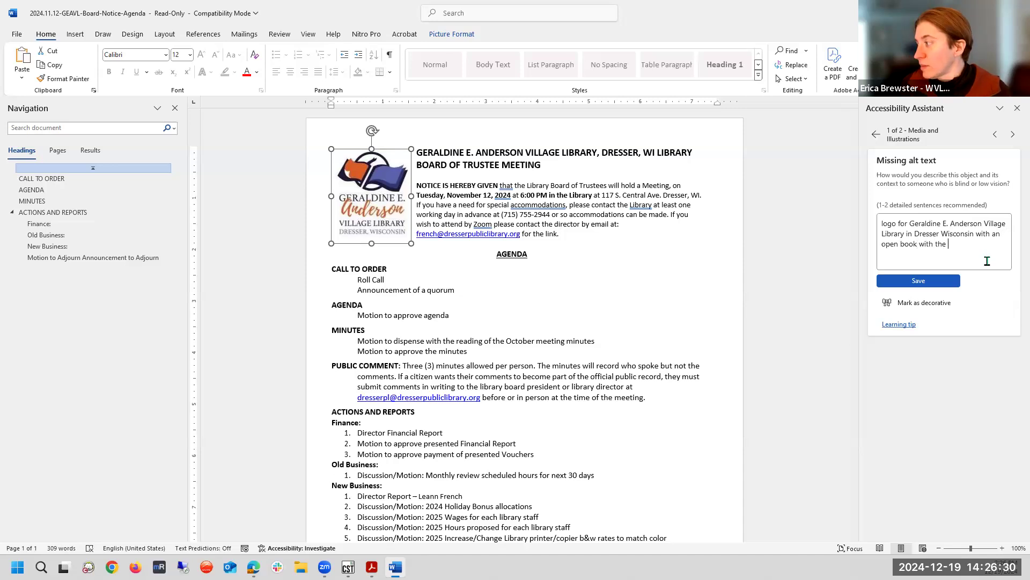
pyautogui.write('left pag')
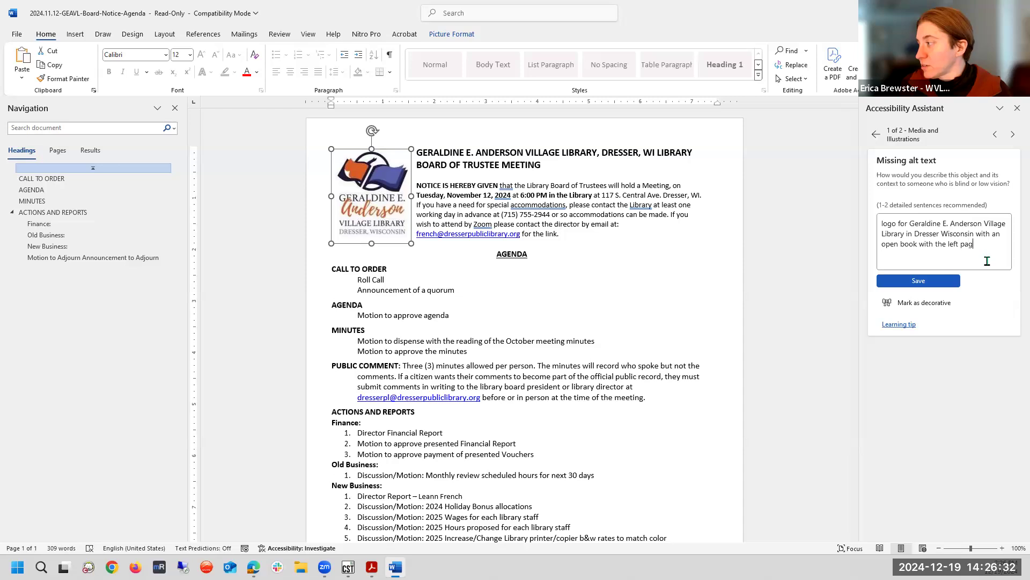
pyautogui.write('es colored red')
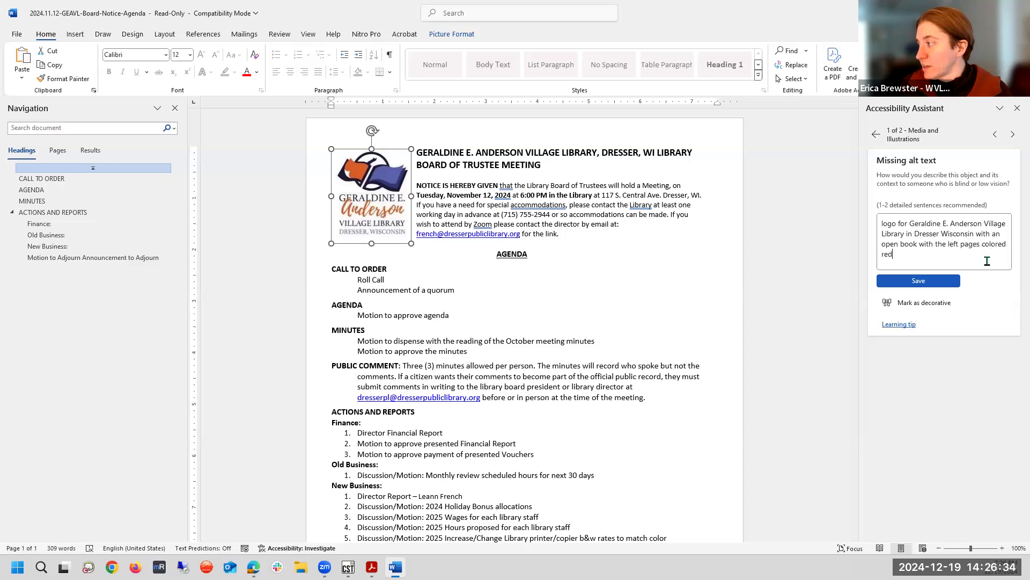
pyautogui.write(' and right pages ')
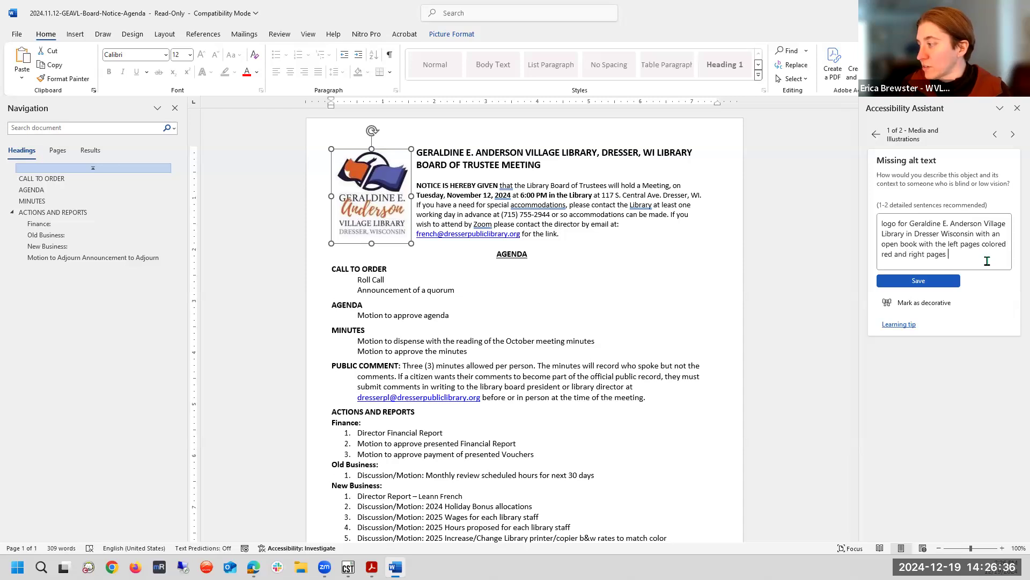
pyautogui.write('colored blue.')
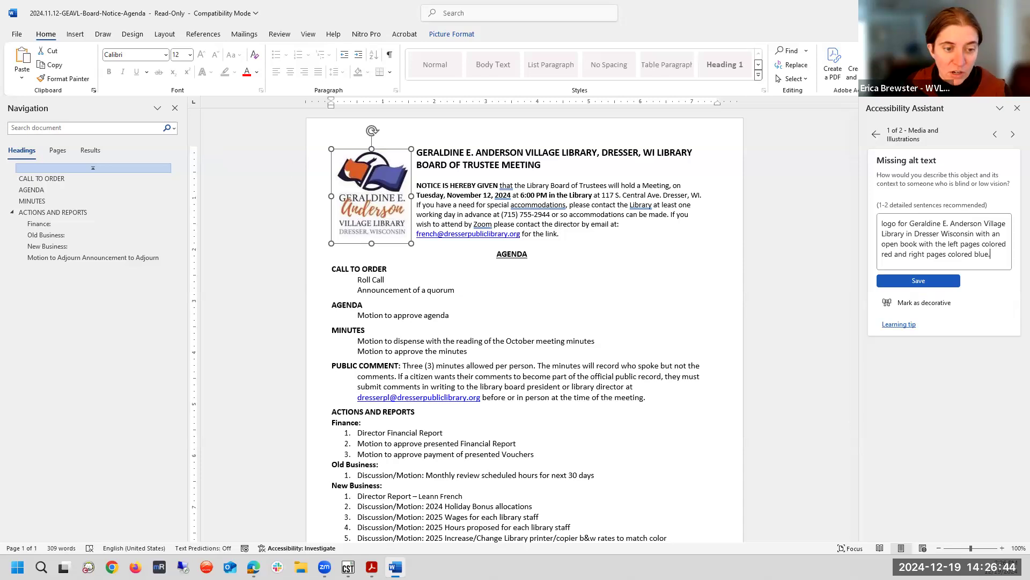
# Save the logo from the document as a JPEG picture named "GEA Library logo" in the Downloads folder
pyautogui.hotkey('alt', 'Tab')
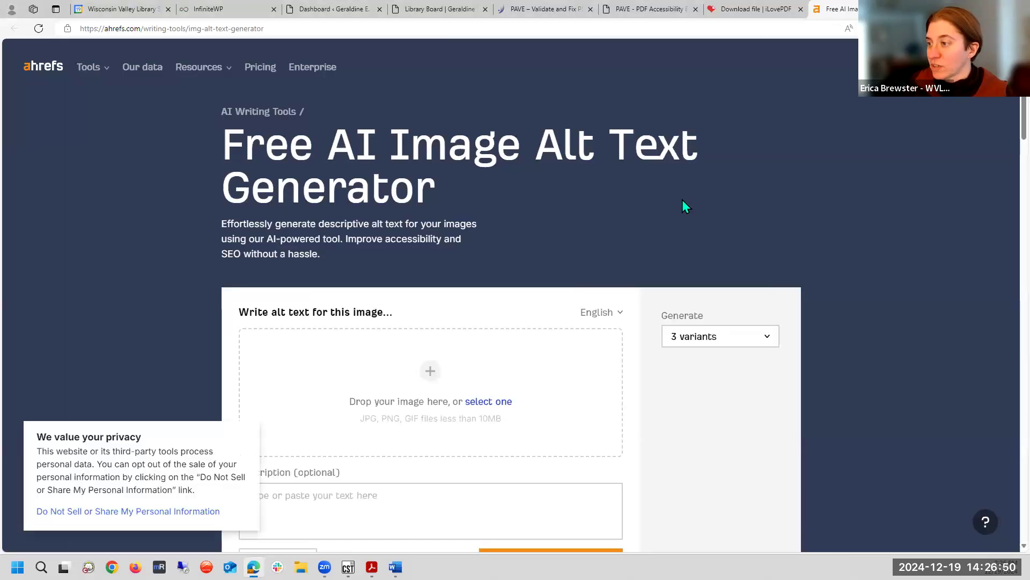
pyautogui.hotkey('alt', 'Tab')
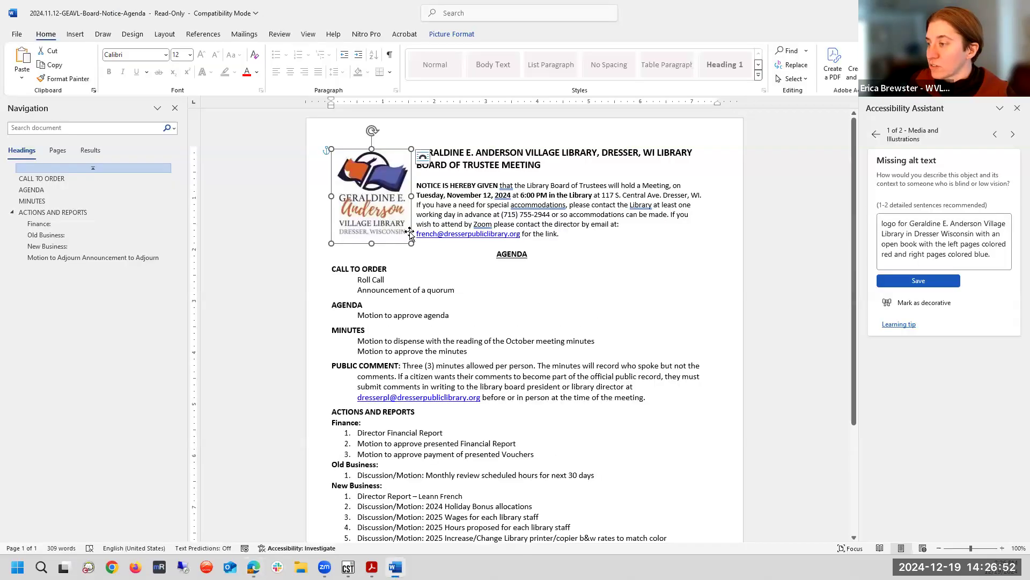
pyautogui.rightClick(375, 178)
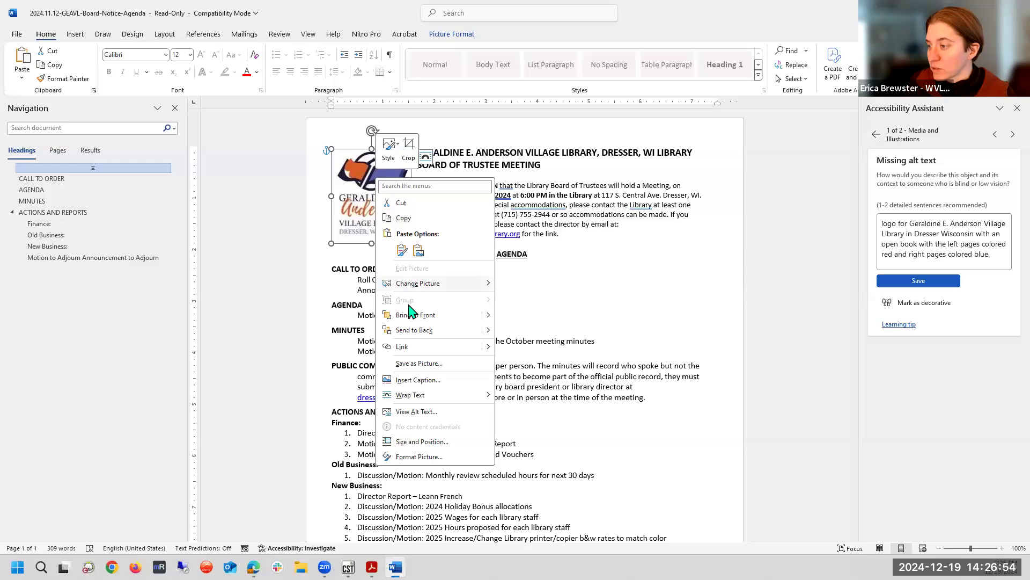
pyautogui.click(424, 364)
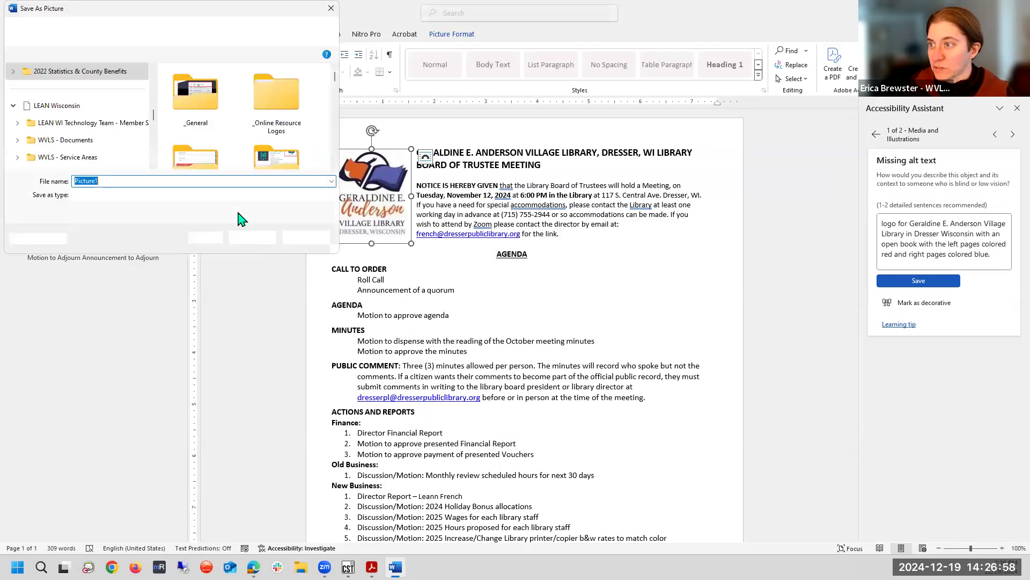
pyautogui.scroll(5, 60, 102)
pyautogui.click(54, 106)
pyautogui.write('G')
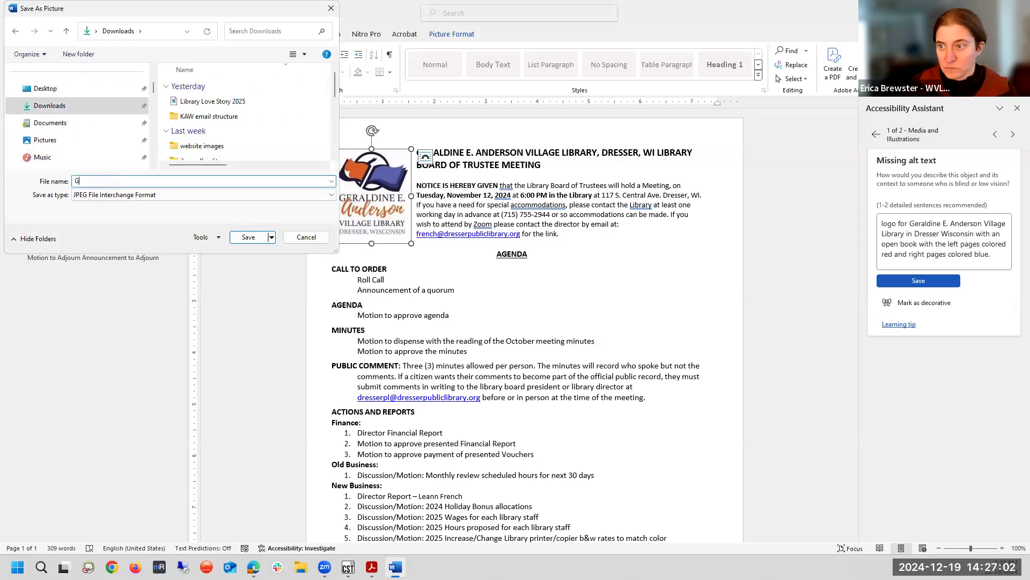
pyautogui.write('EA Library logo')
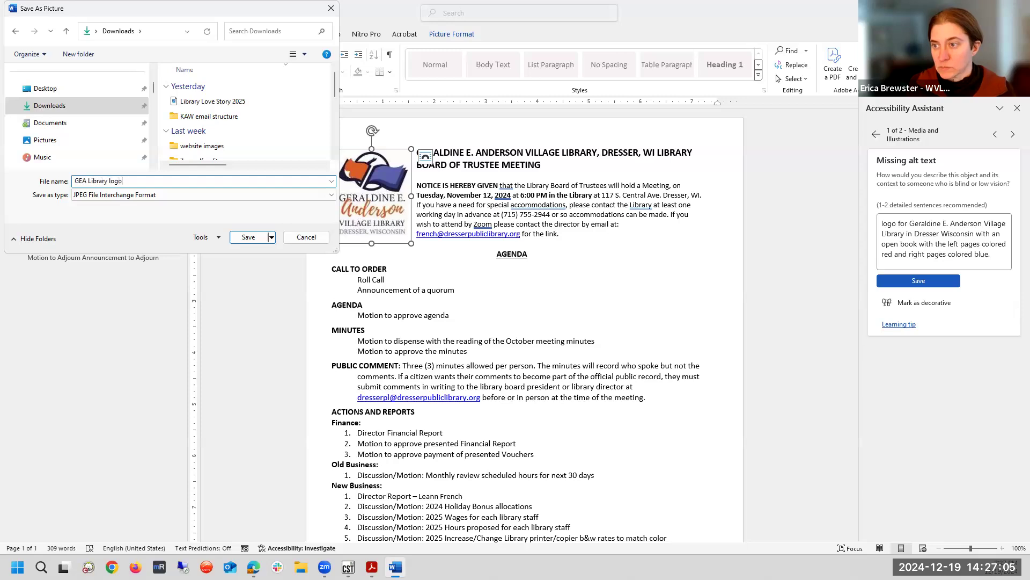
pyautogui.press('Return')
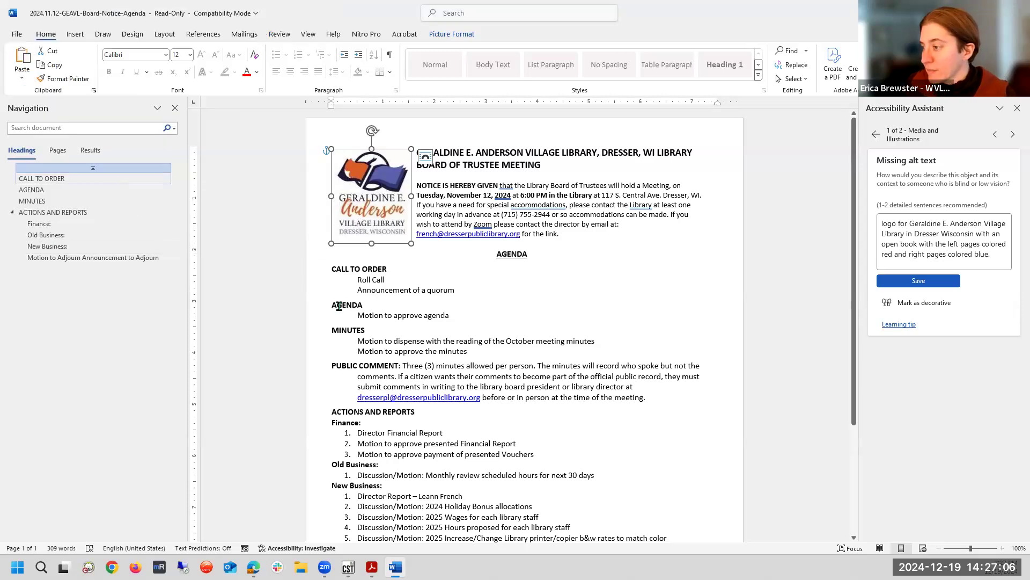
# Switch to the Ahrefs alt text generator in the browser and upload the saved library logo picture
pyautogui.hotkey('alt', 'Tab')
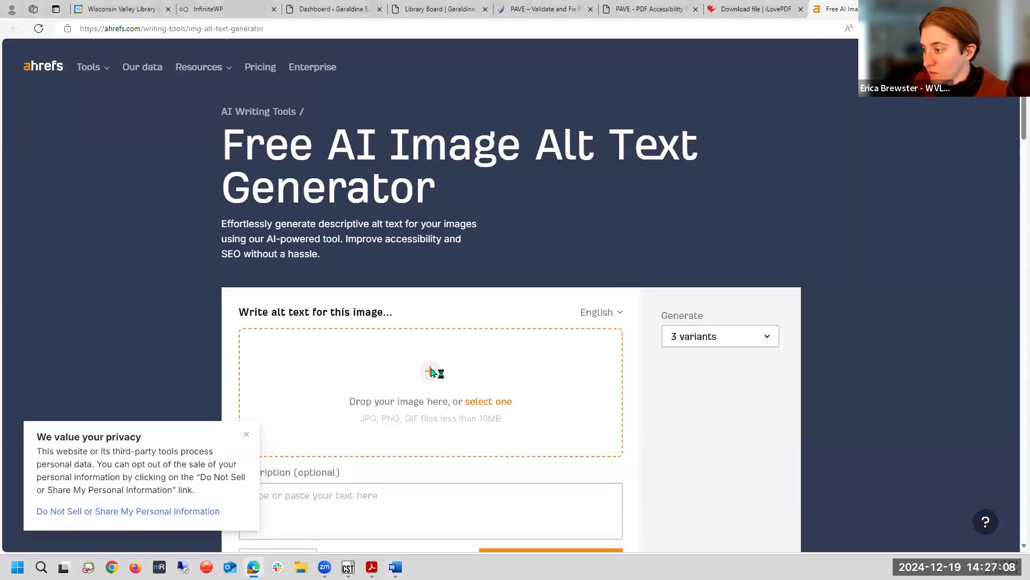
pyautogui.click(431, 372)
pyautogui.click(223, 102)
pyautogui.click(360, 261)
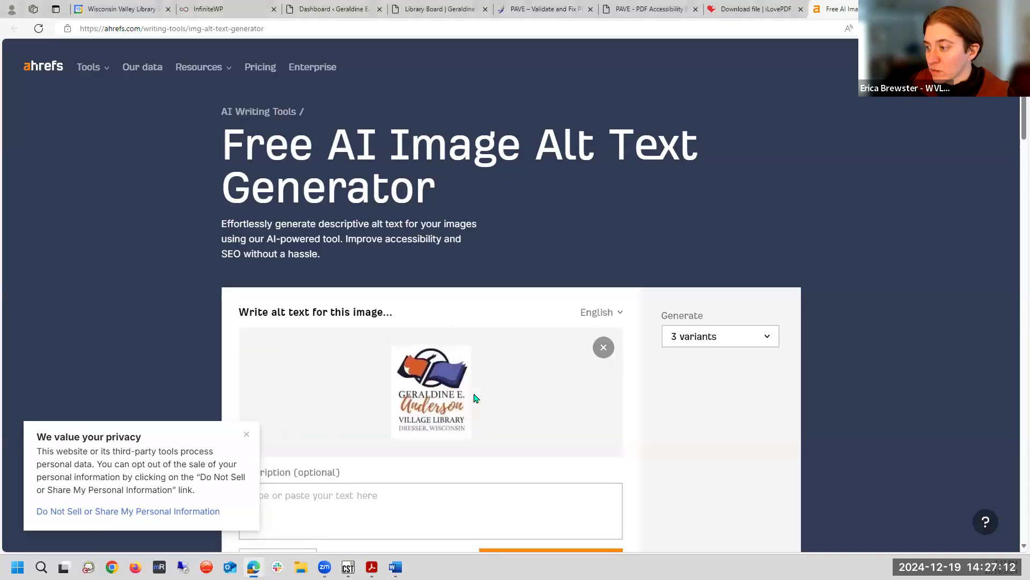
# Generate alt text variants for the uploaded logo, dismiss the privacy notice, and review the suggestions
pyautogui.scroll(-4, 637, 410)
pyautogui.click(554, 354)
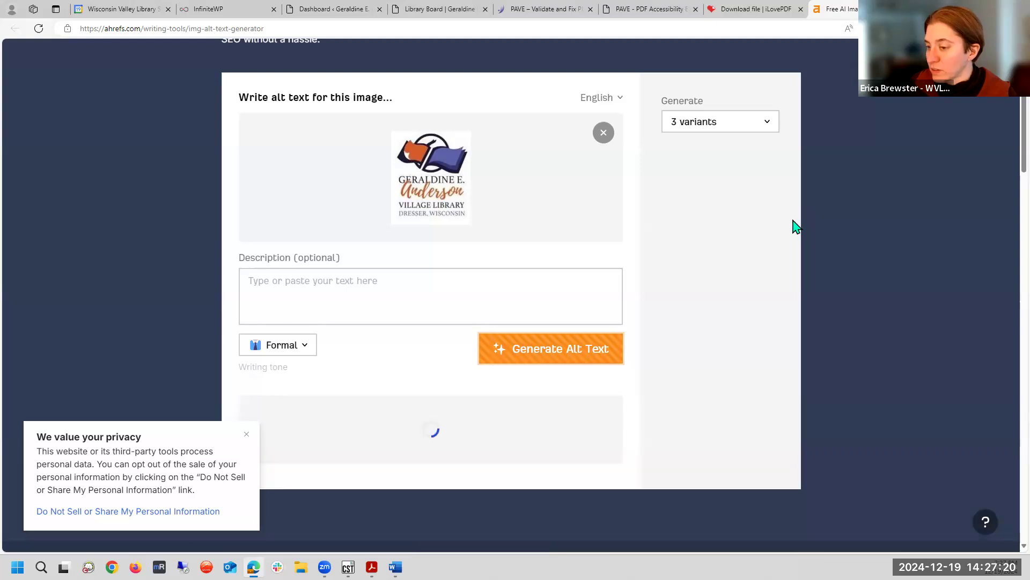
pyautogui.click(246, 436)
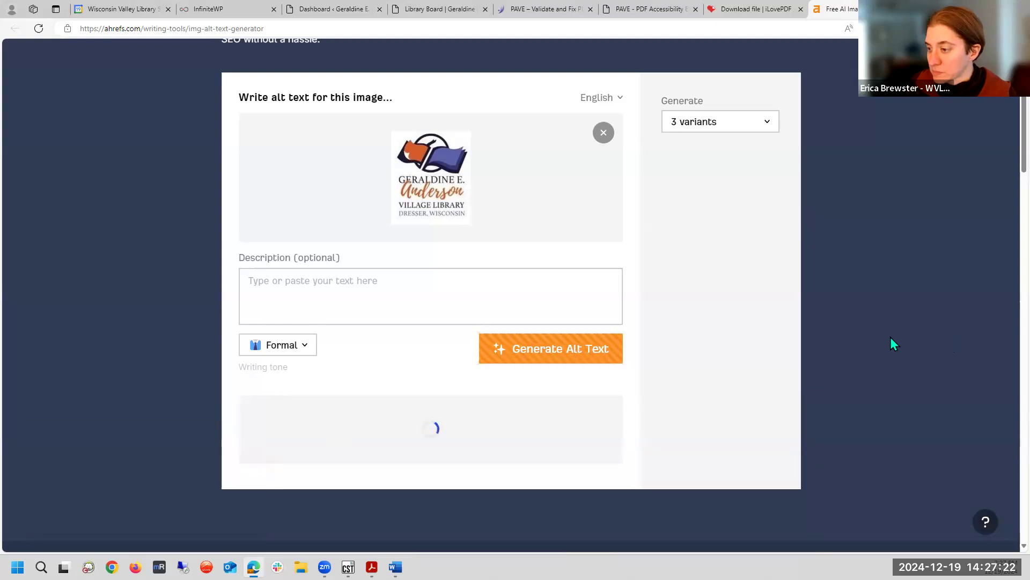
pyautogui.scroll(-1, 891, 337)
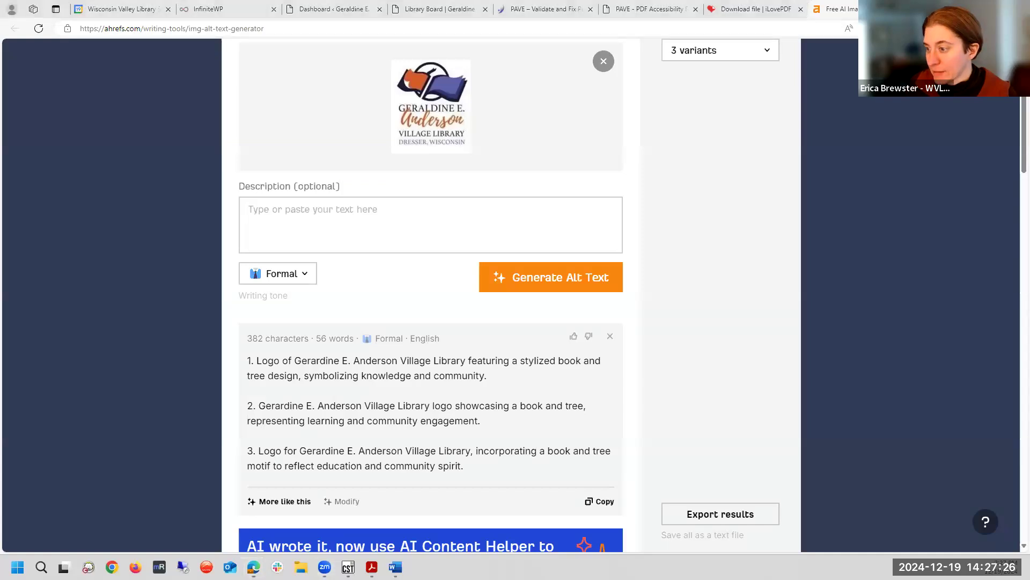
pyautogui.scroll(-1, 664, 381)
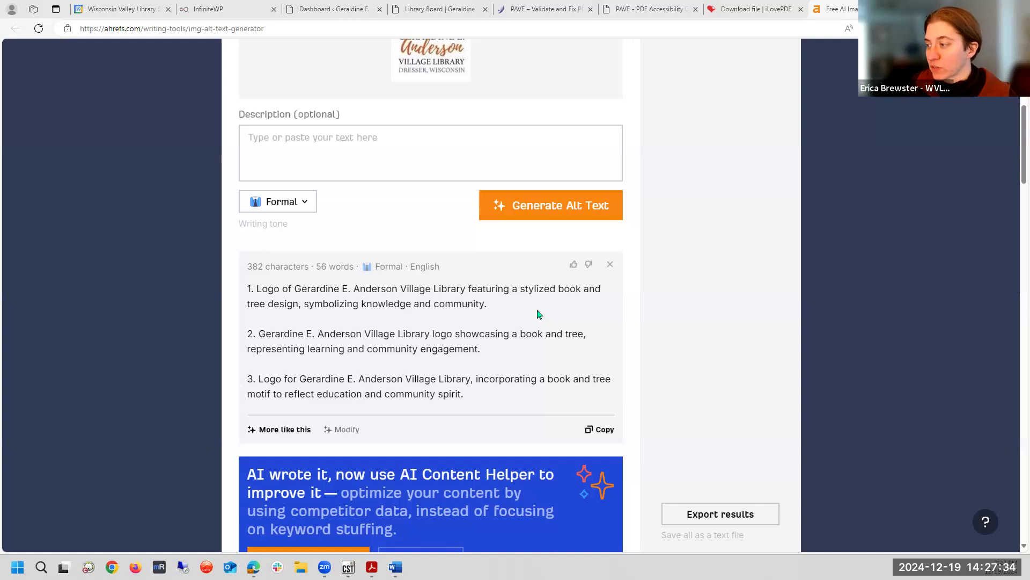
pyautogui.scroll(4, 422, 299)
pyautogui.scroll(-4, 451, 311)
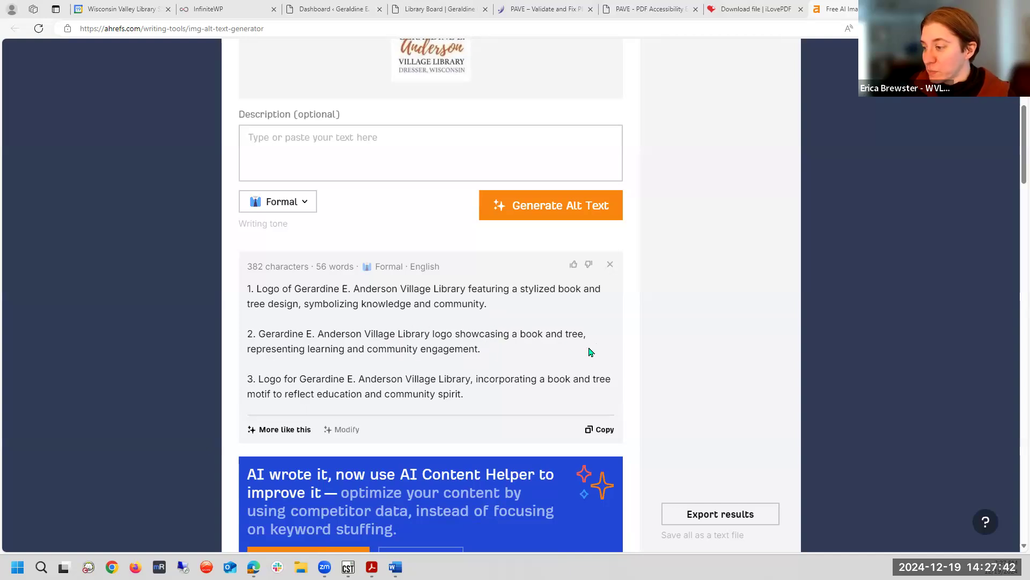
pyautogui.scroll(-1, 537, 340)
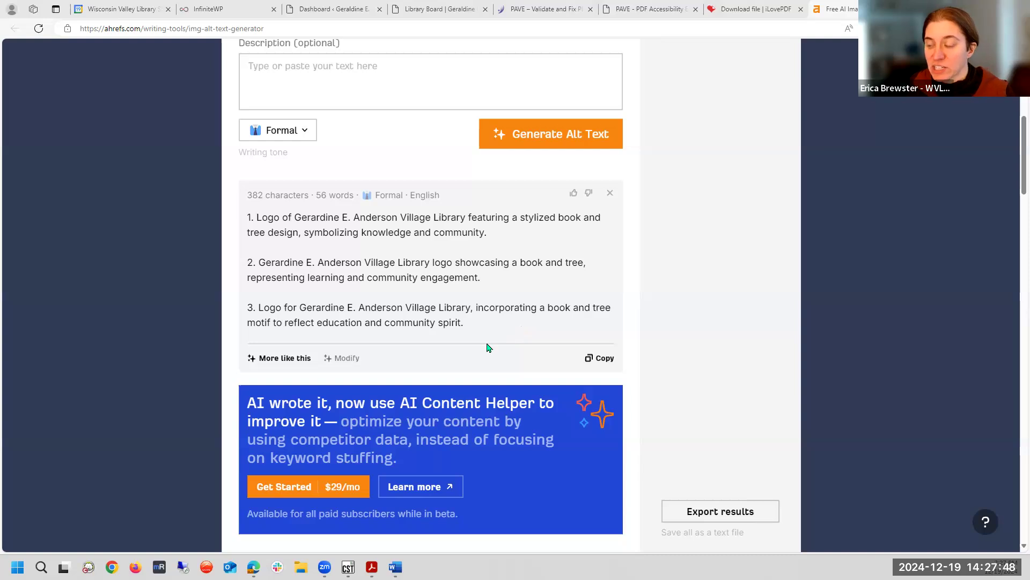
pyautogui.scroll(1, 490, 347)
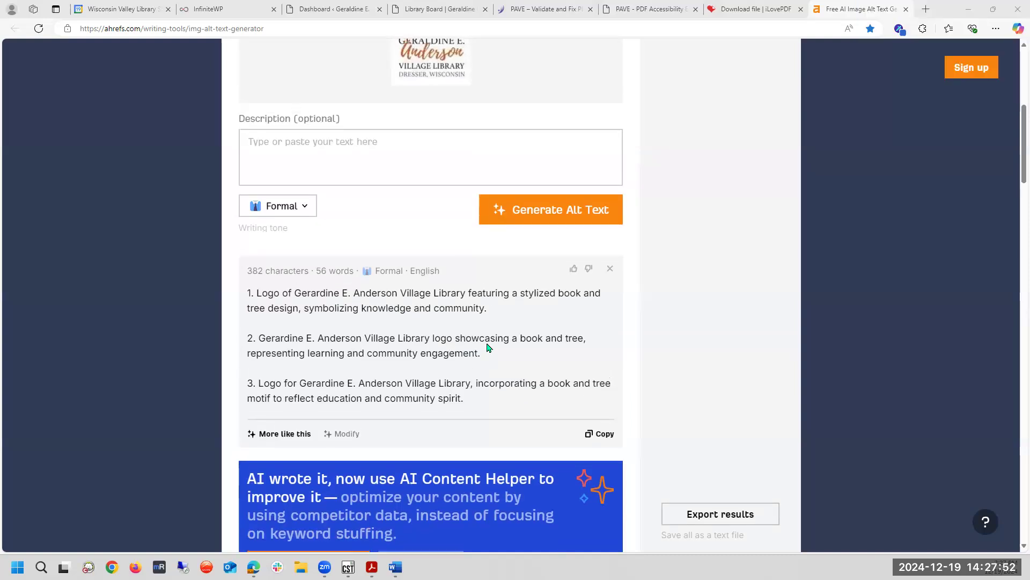
# Copy the first generated alt text suggestion into the logo's optional description field
pyautogui.scroll(3, 486, 284)
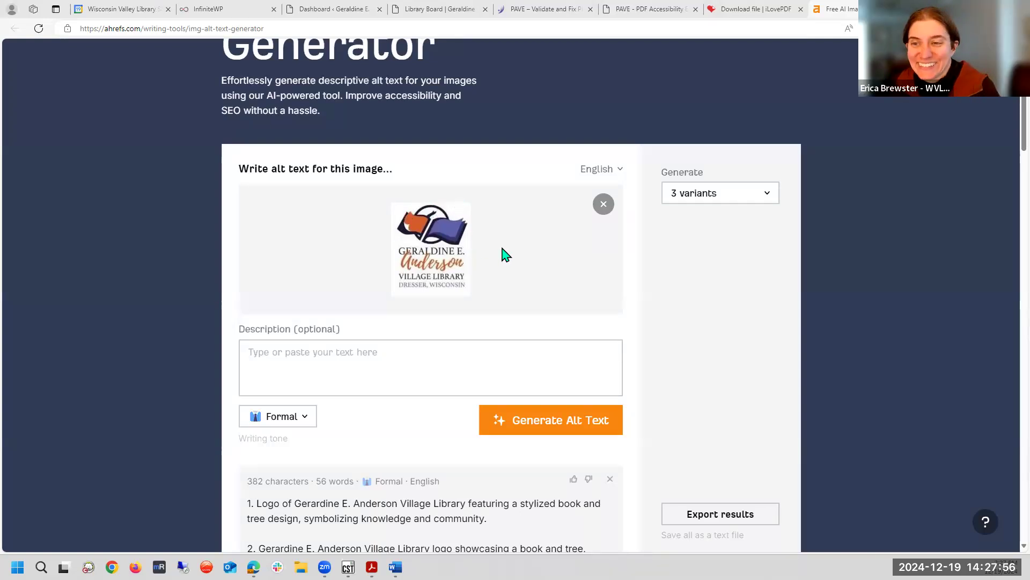
pyautogui.click(347, 372)
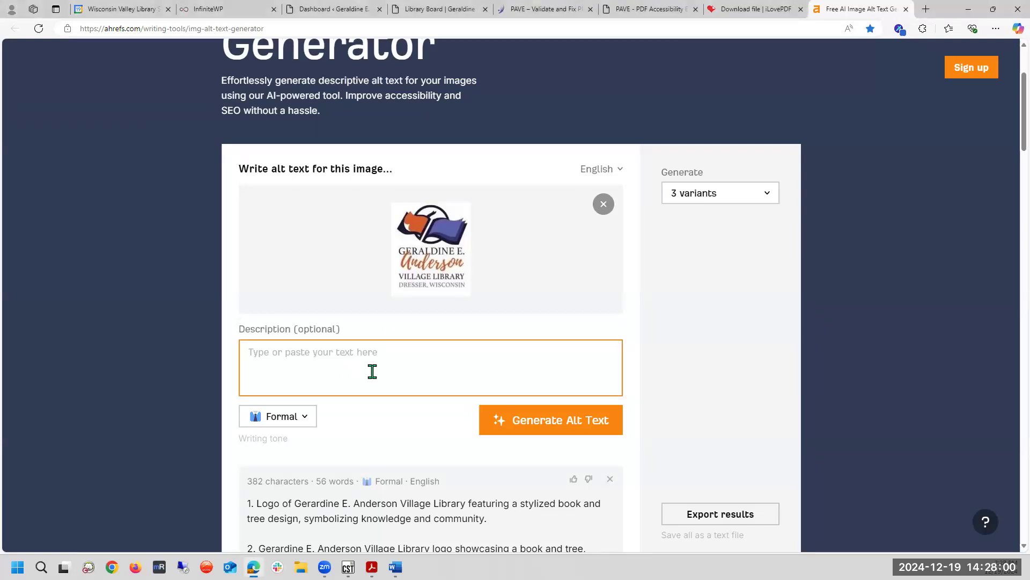
pyautogui.write('blue')
pyautogui.press('BackSpace')
pyautogui.moveTo(487, 519); pyautogui.dragTo(253, 501)
pyautogui.rightClick(257, 489)
pyautogui.click(276, 462)
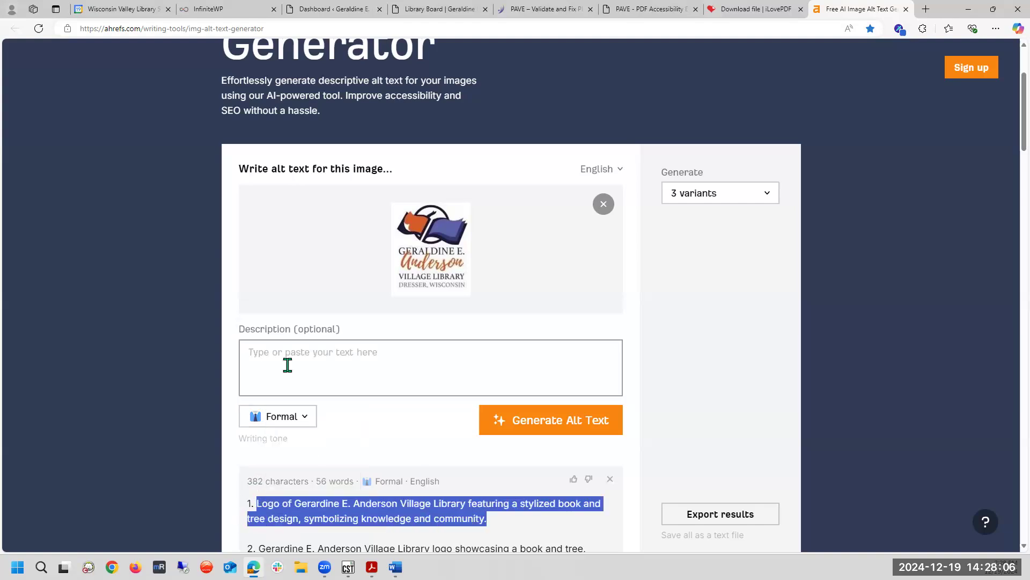
pyautogui.click(288, 365)
pyautogui.hotkey('ctrl', 'v')
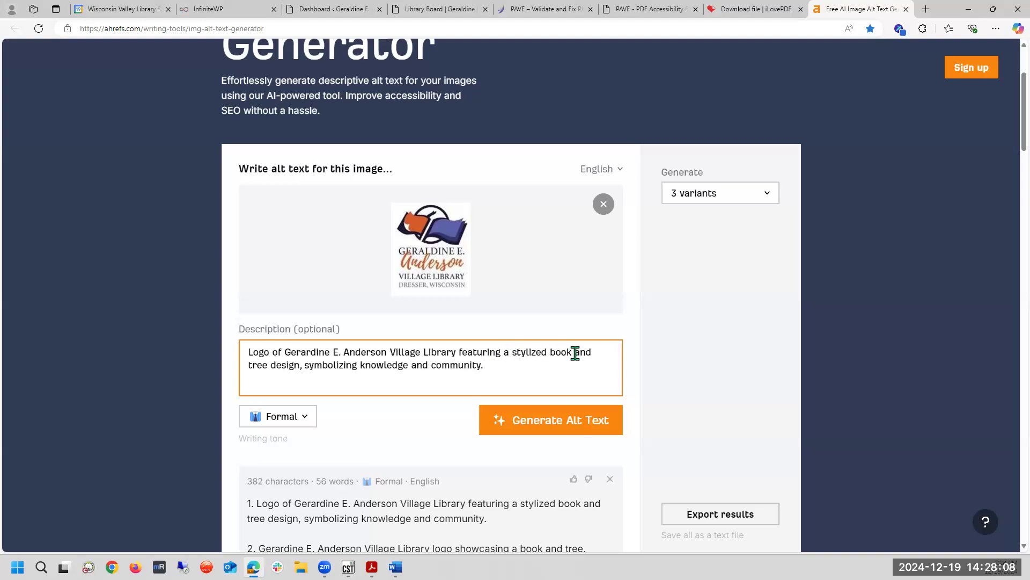
# Rewrite the end of the description as "a stylized open book with red and blue pages" and generate new alt text variants
pyautogui.moveTo(575, 353); pyautogui.dragTo(602, 377)
pyautogui.write('wi')
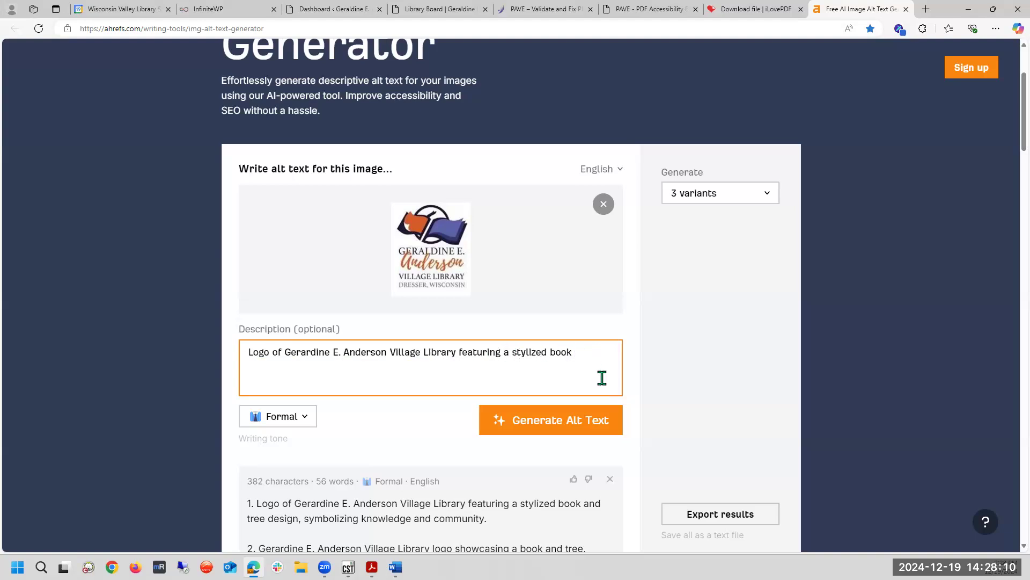
pyautogui.write('open  with red and')
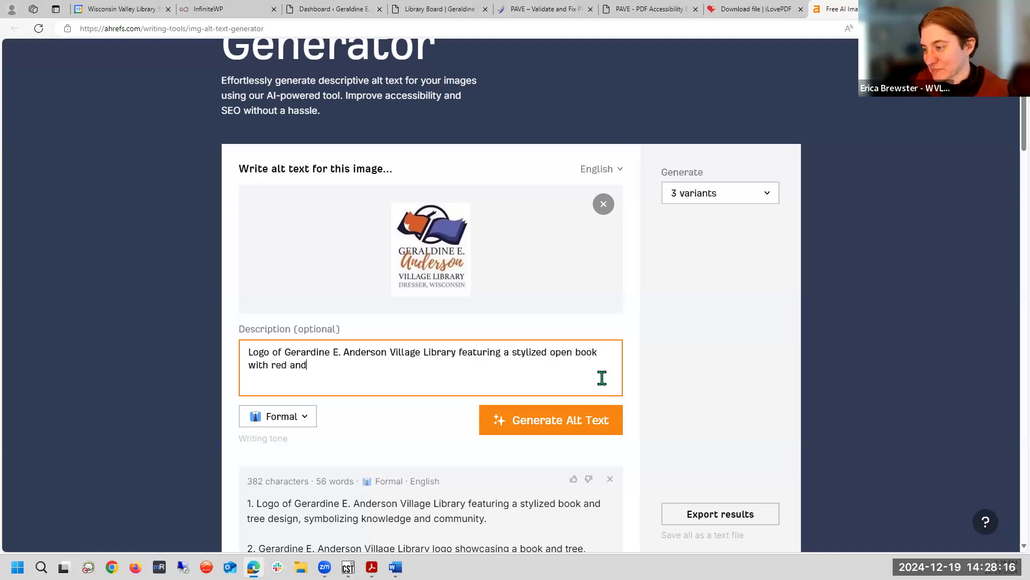
pyautogui.write(' blue pages')
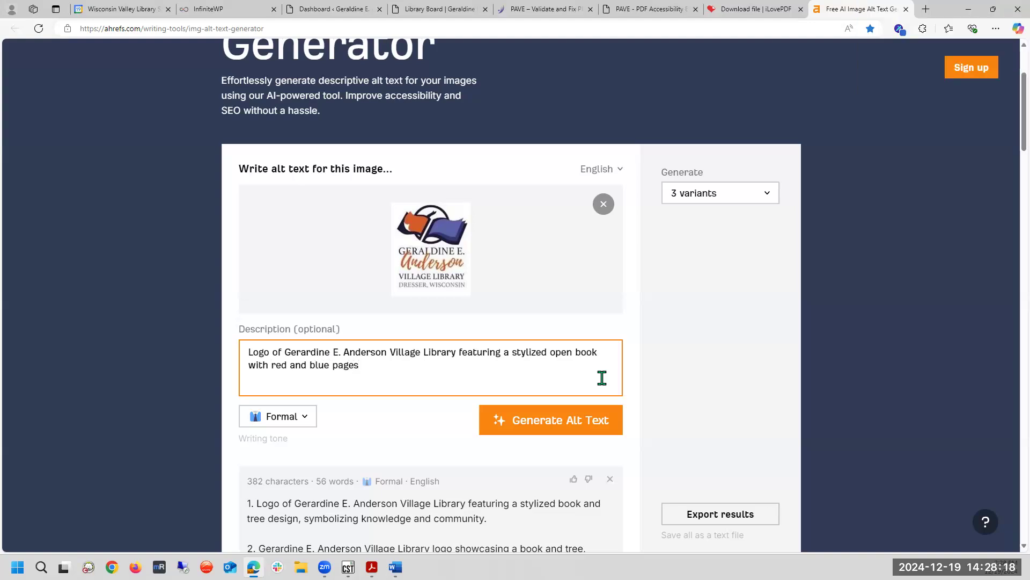
pyautogui.click(571, 425)
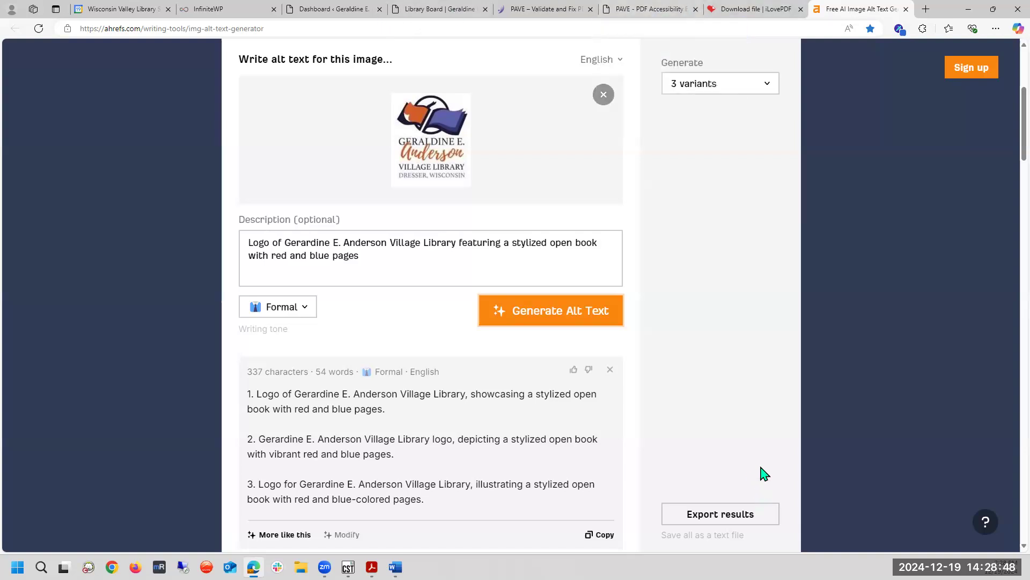
# Switch to Word, insert "sylized" before "open book" in the logo's alt text, and save the description
pyautogui.click(396, 566)
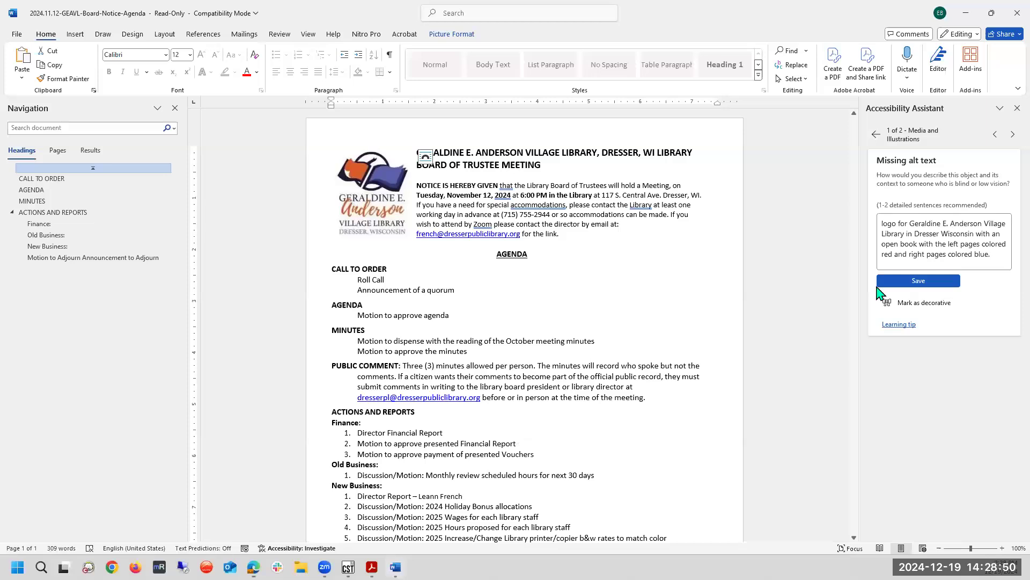
pyautogui.doubleClick(979, 233)
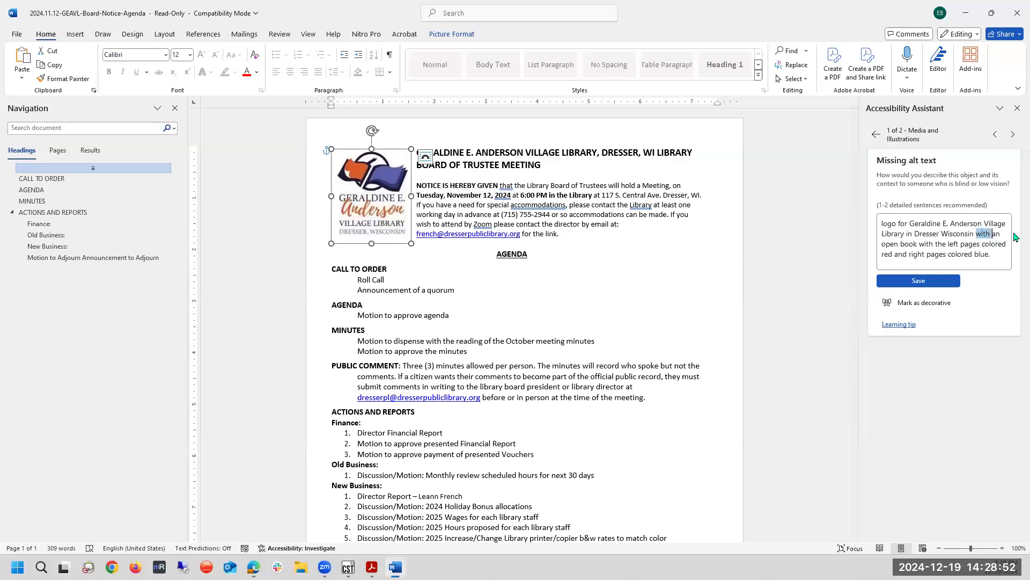
pyautogui.press('Right')
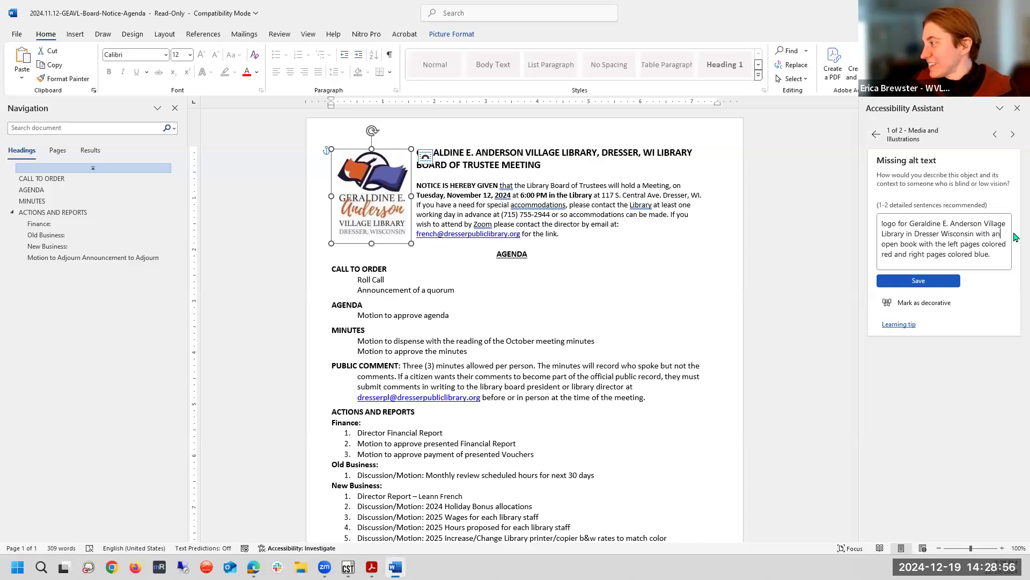
pyautogui.write('s ')
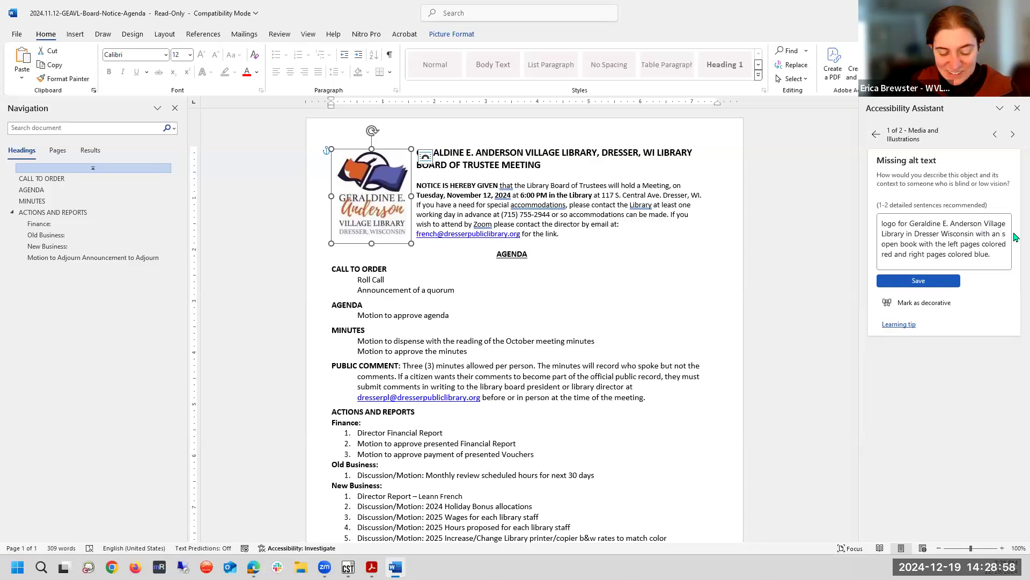
pyautogui.write('ylized')
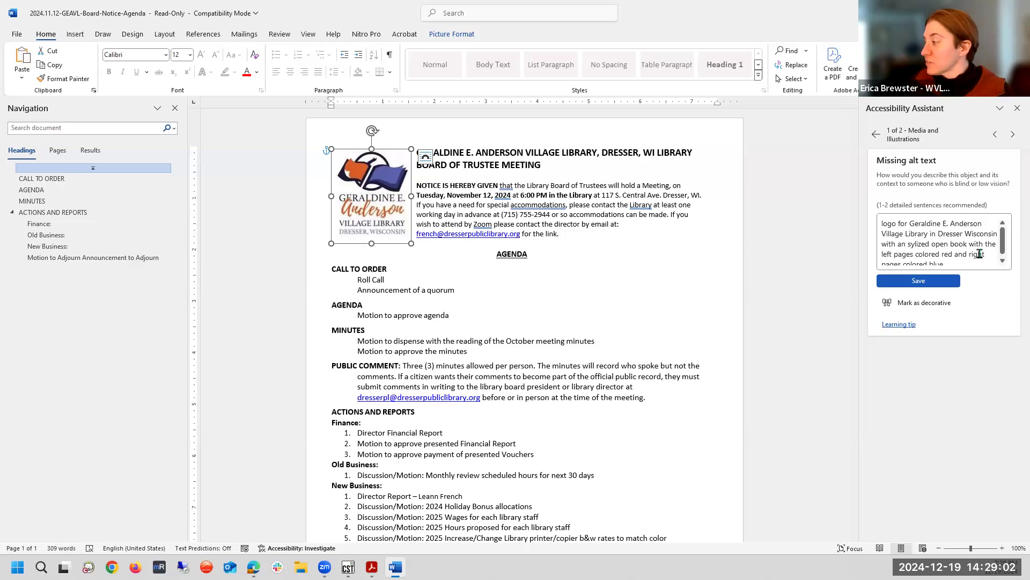
pyautogui.click(886, 281)
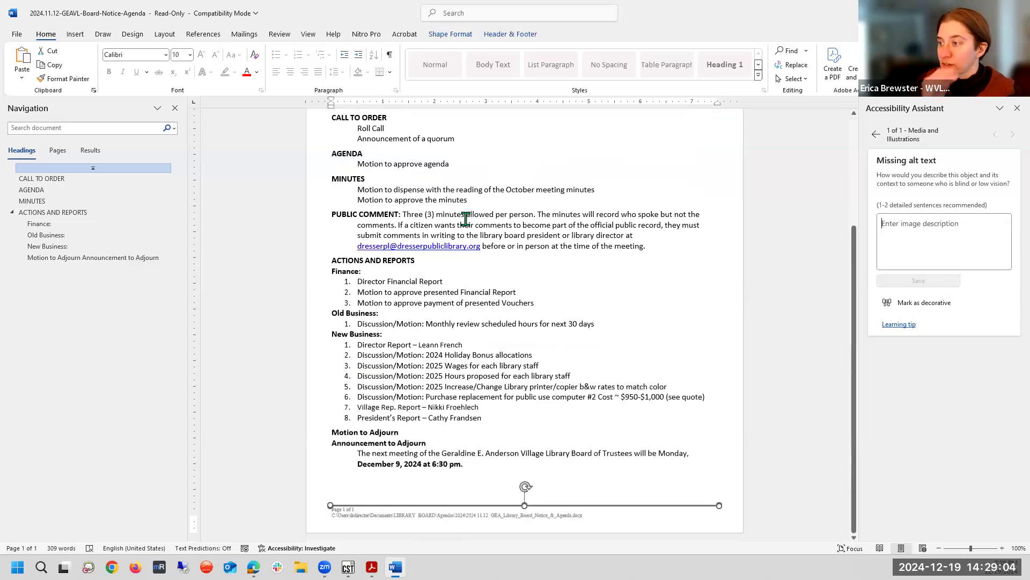
# Open the remaining missing alt text issue and mark the horizontal line in the footer as decorative
pyautogui.scroll(5, 460, 218)
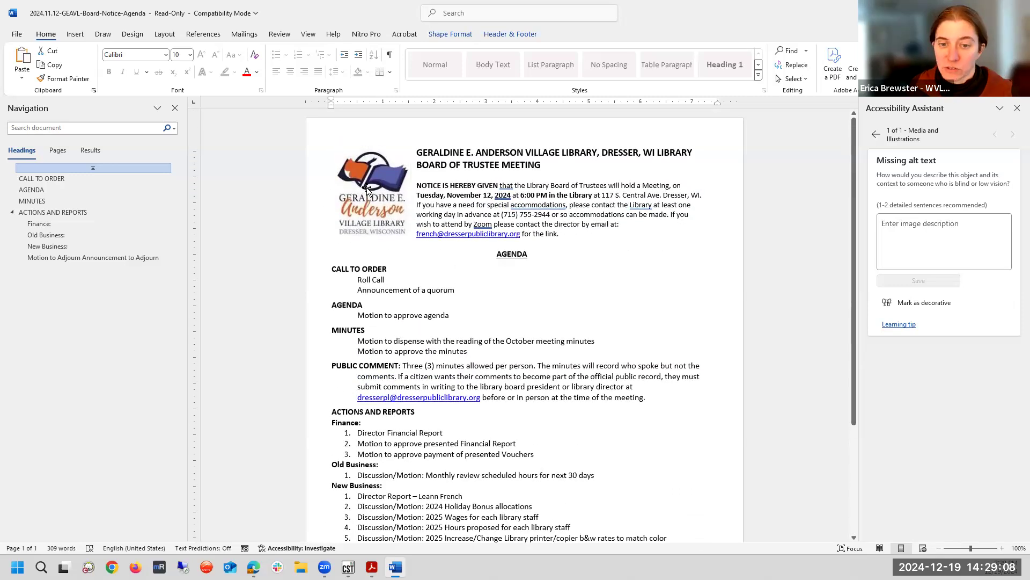
pyautogui.click(378, 199)
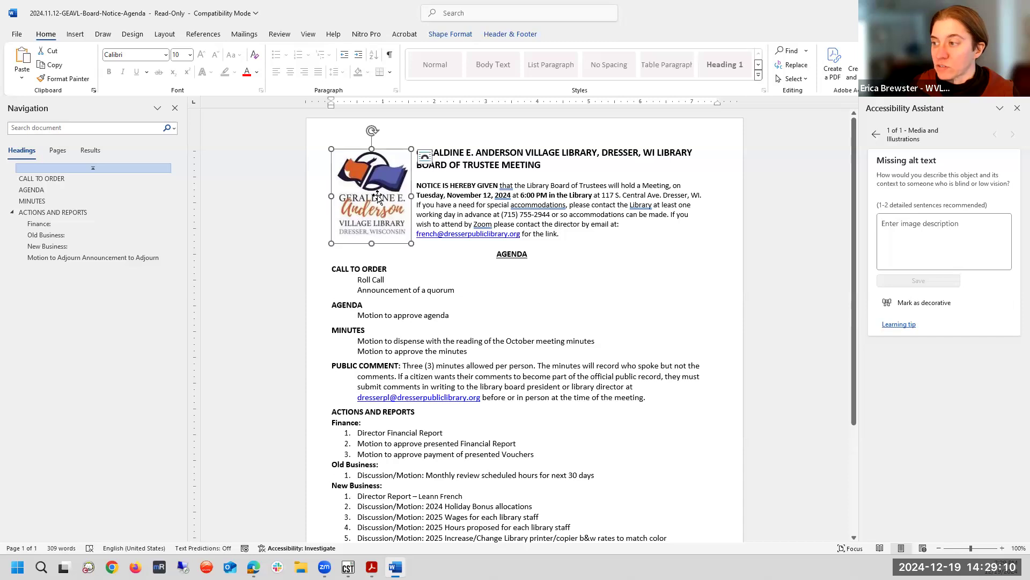
pyautogui.click(713, 261)
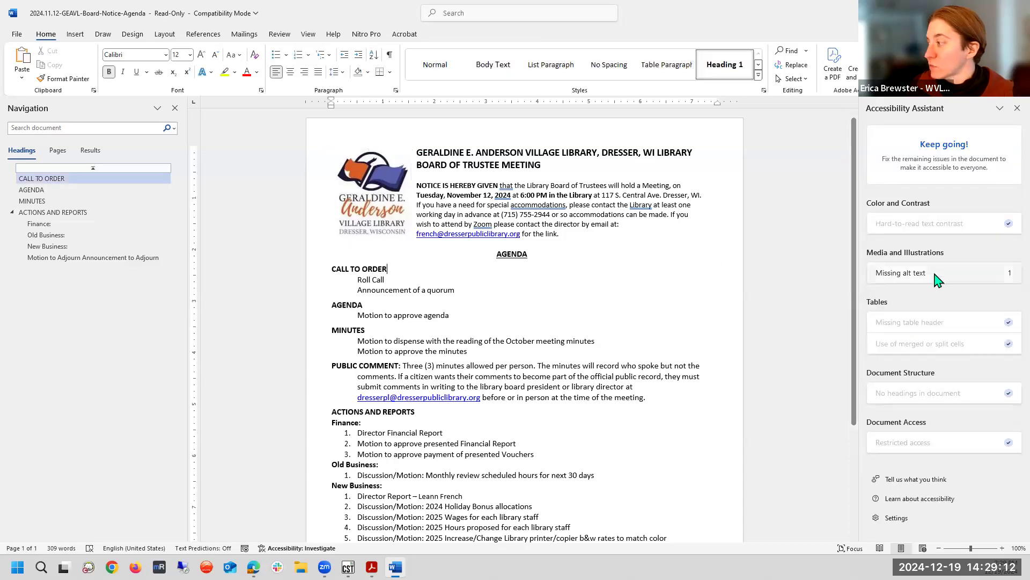
pyautogui.click(936, 275)
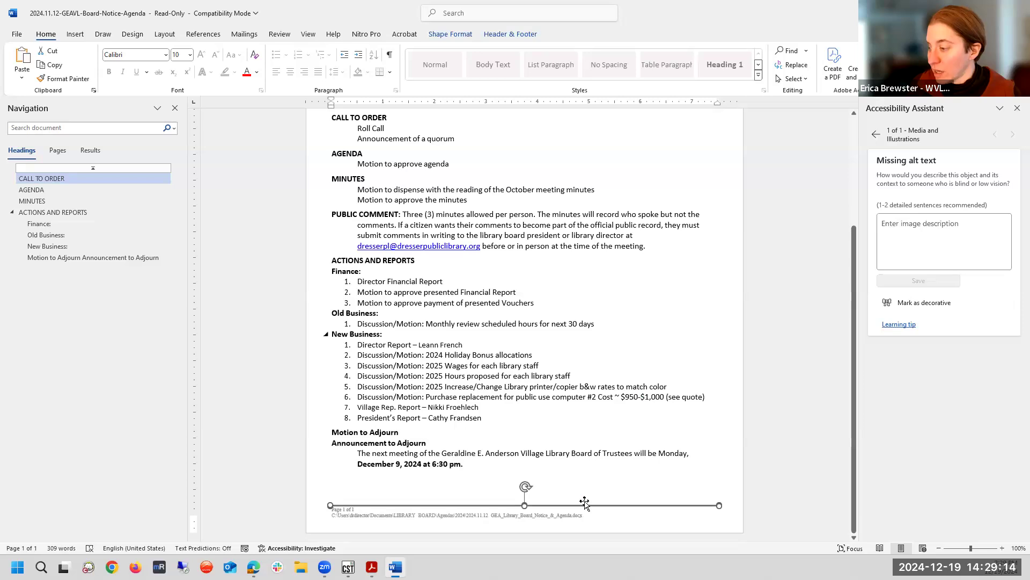
pyautogui.click(517, 509)
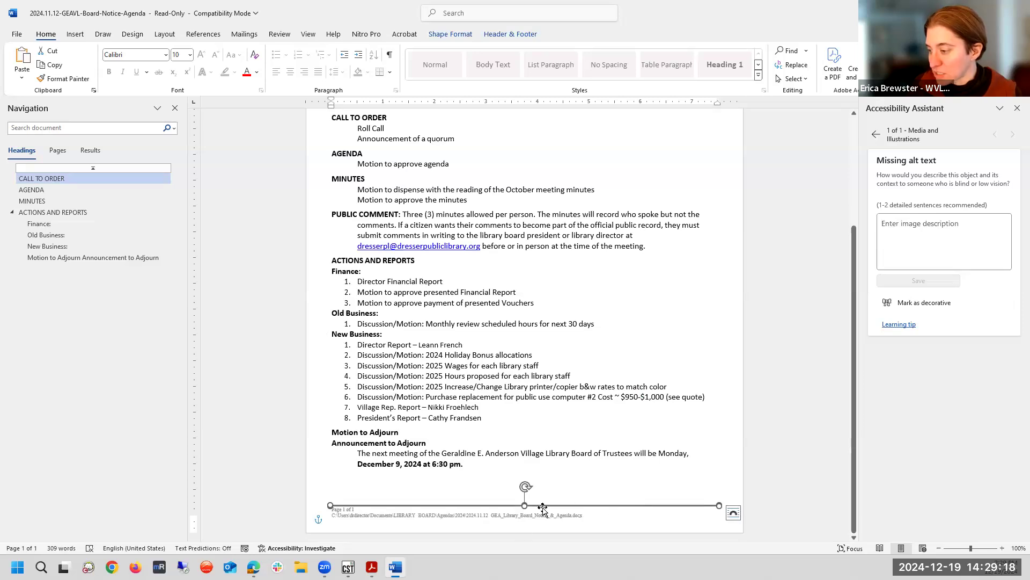
pyautogui.click(934, 310)
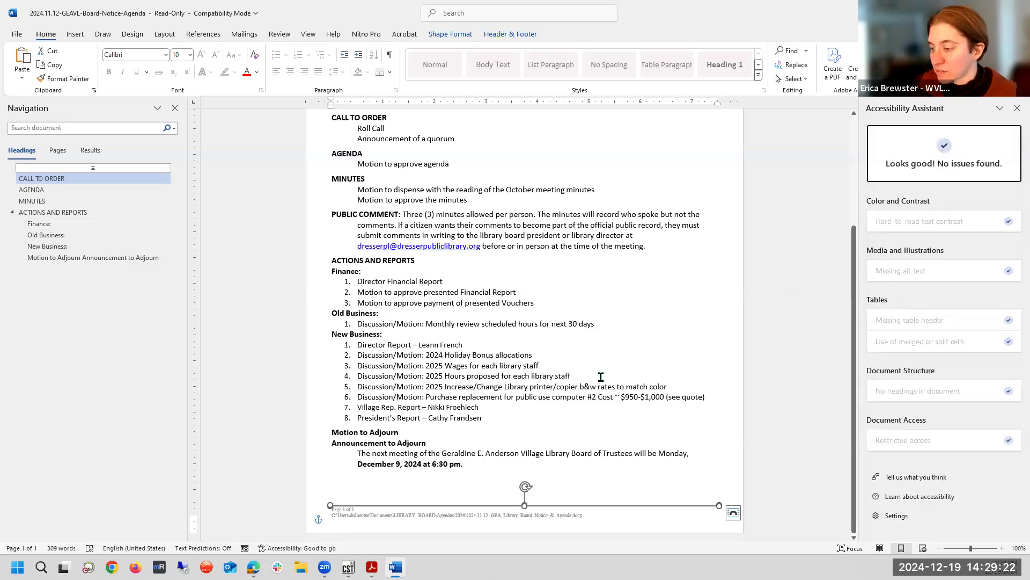
# Look over the agenda page, and close and reopen the Accessibility Assistant to review its check results
pyautogui.scroll(3, 602, 377)
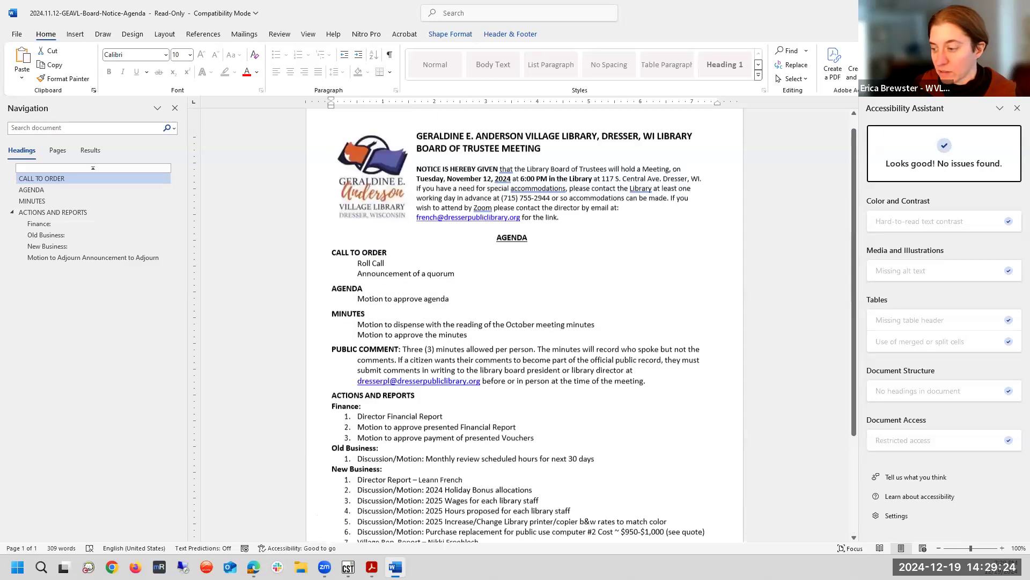
pyautogui.scroll(-3, 357, 386)
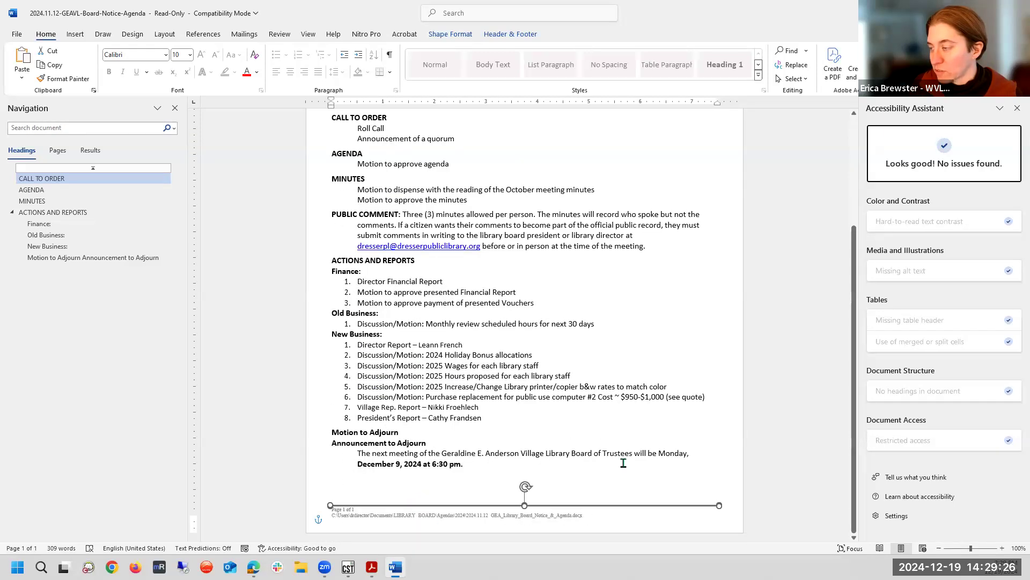
pyautogui.scroll(5, 624, 462)
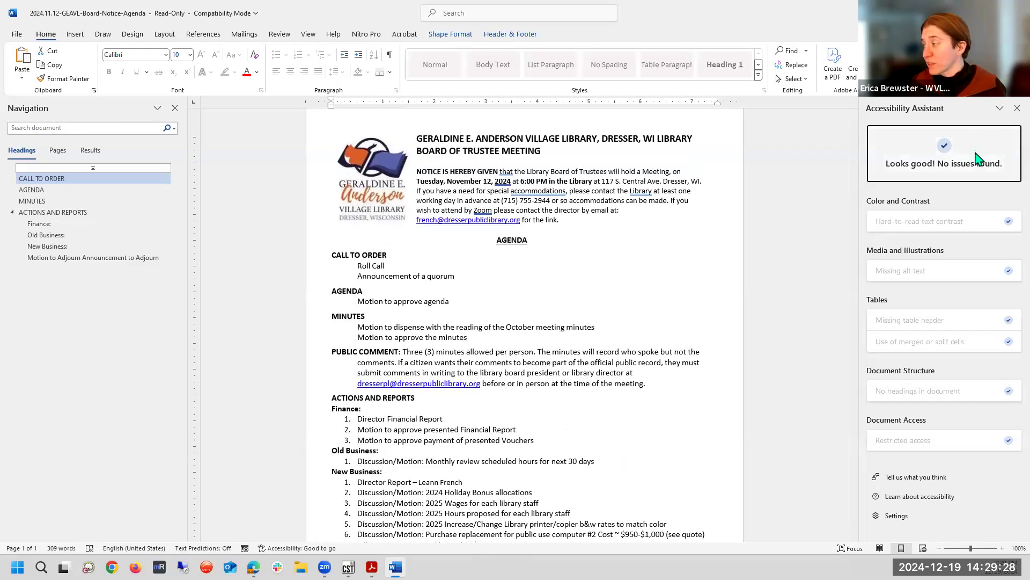
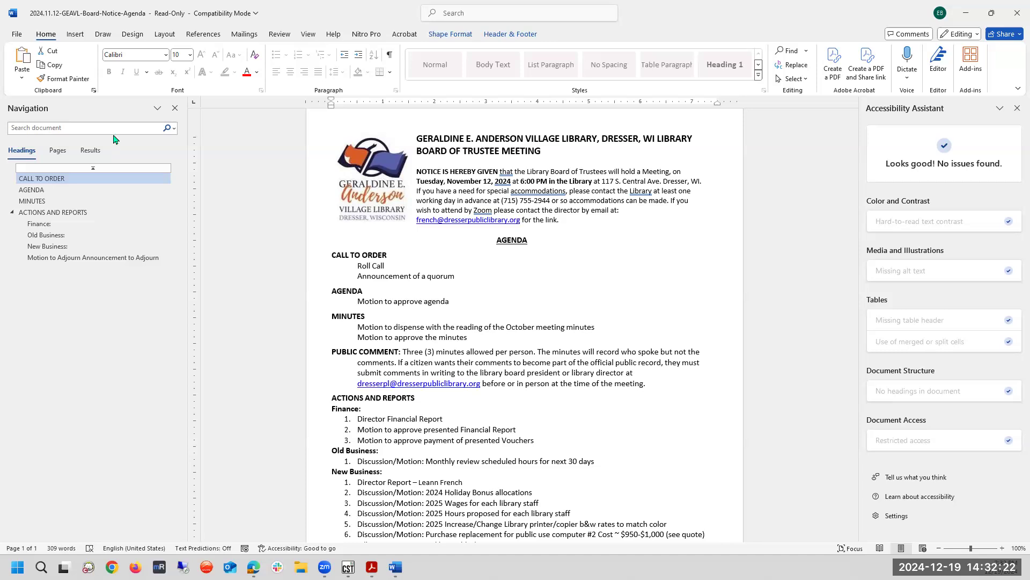
pyautogui.click(509, 138)
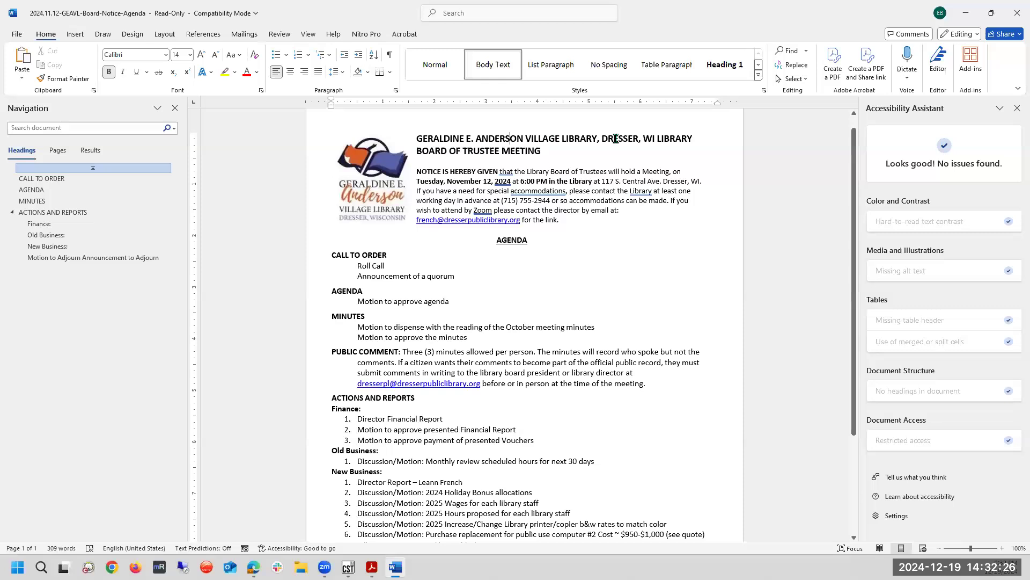
pyautogui.click(1007, 109)
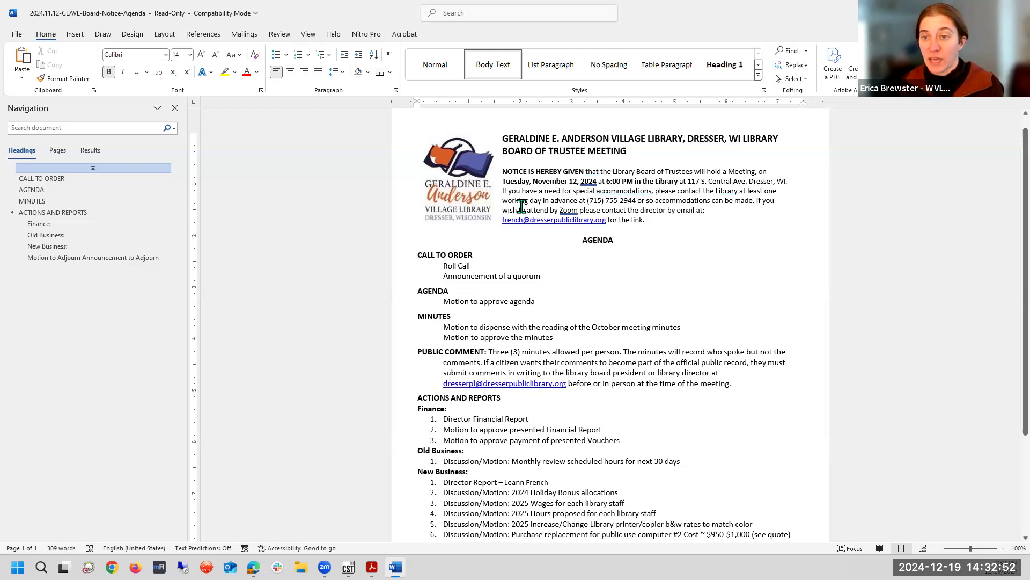
pyautogui.click(293, 547)
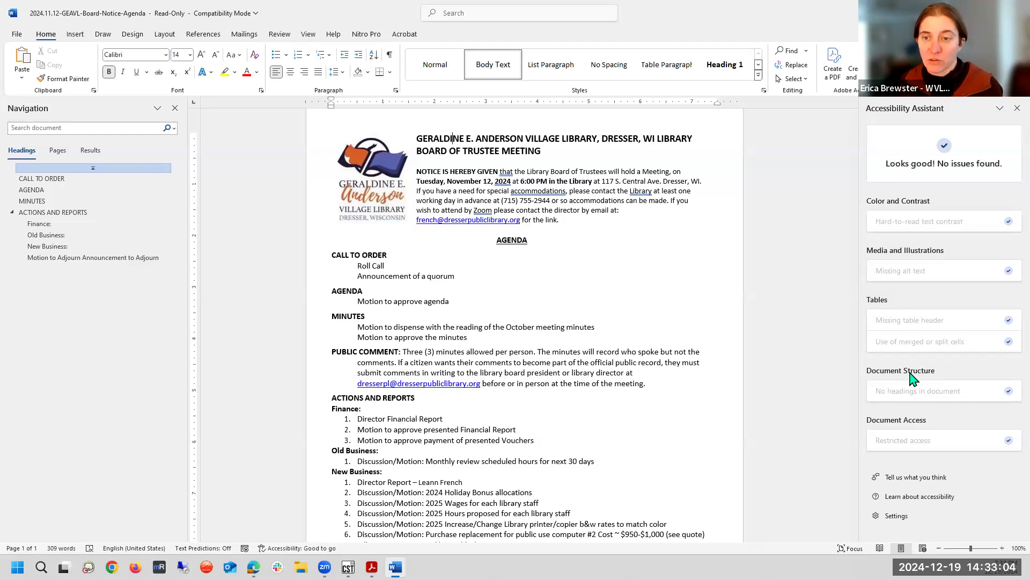
# Inspect the heading style of the "CALL TO ORDER" and "AGENDA" section titles
pyautogui.click(358, 253)
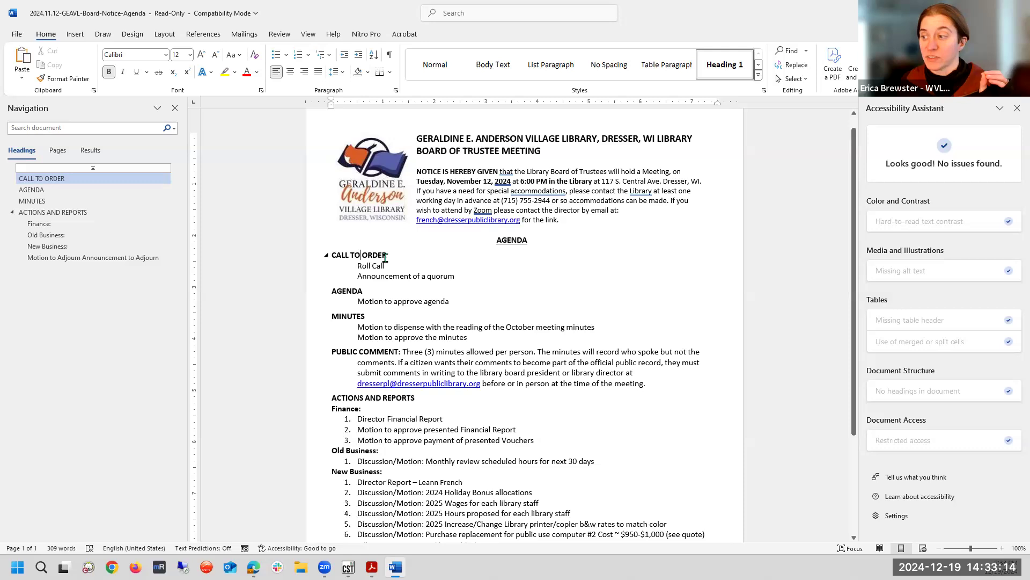
pyautogui.tripleClick(329, 257)
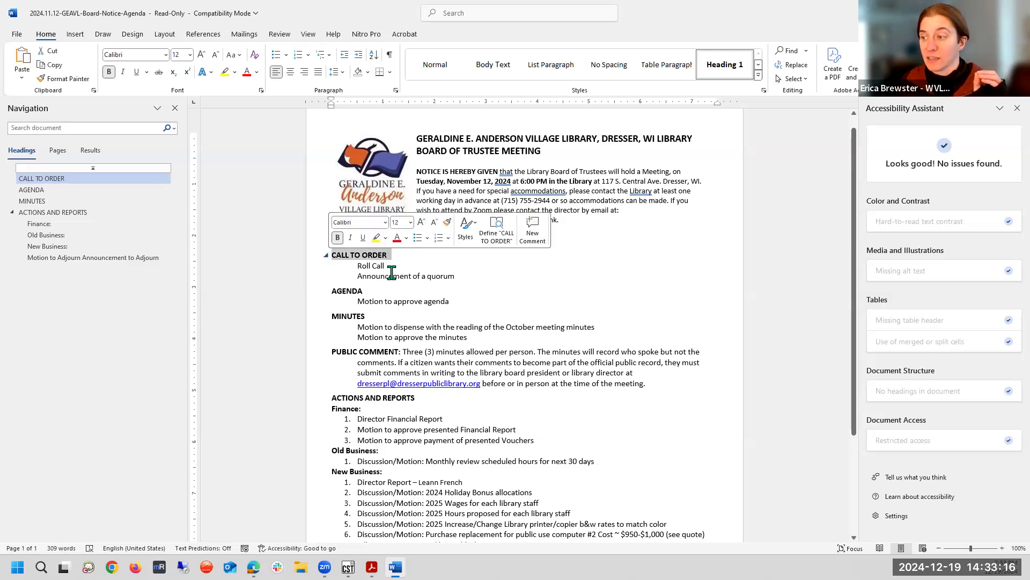
pyautogui.tripleClick(335, 291)
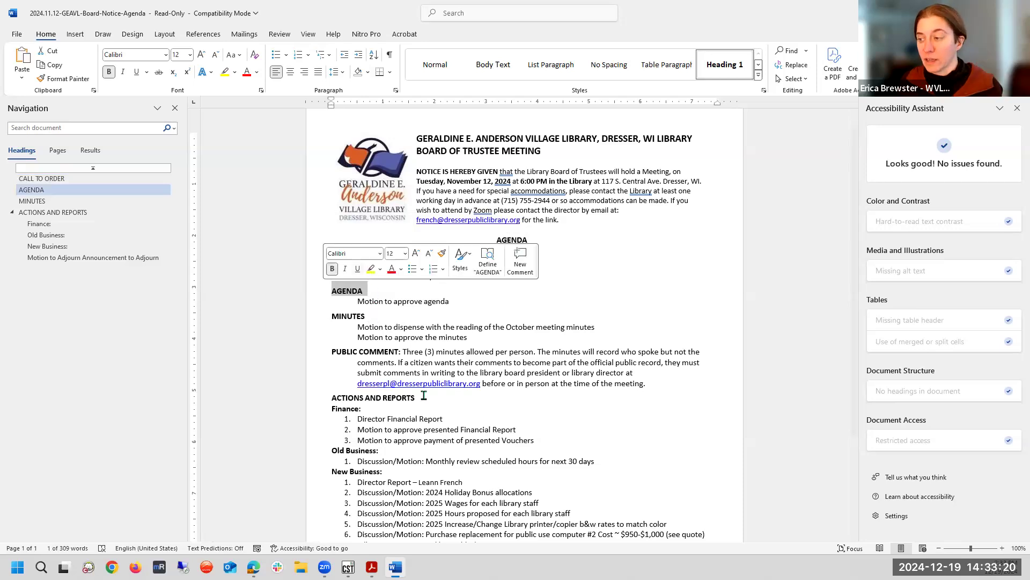
pyautogui.click(626, 338)
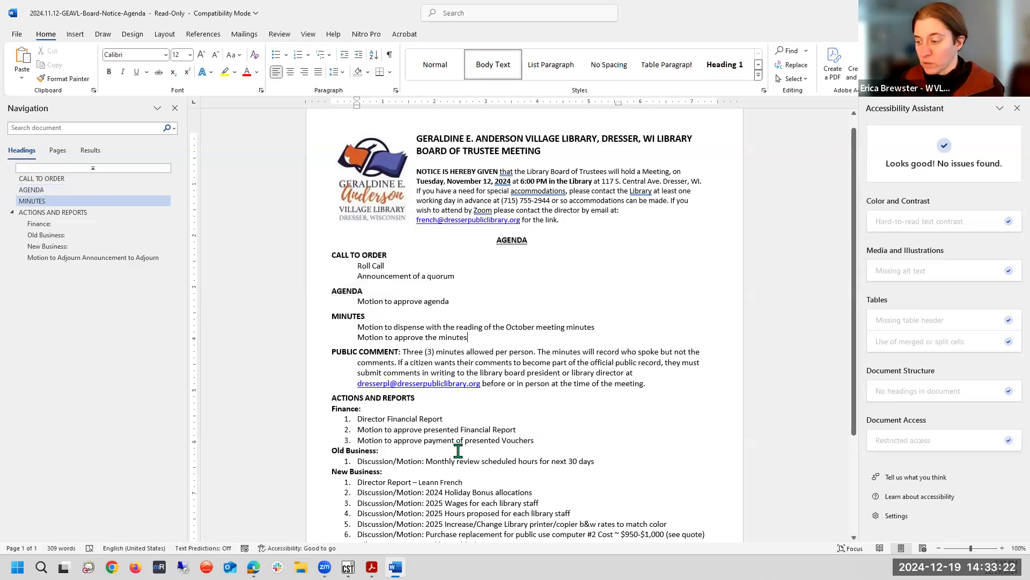
# Close all open PDF tabs in Acrobat and open the January2025BDAGENDA document in Word
pyautogui.moveTo(395, 567)
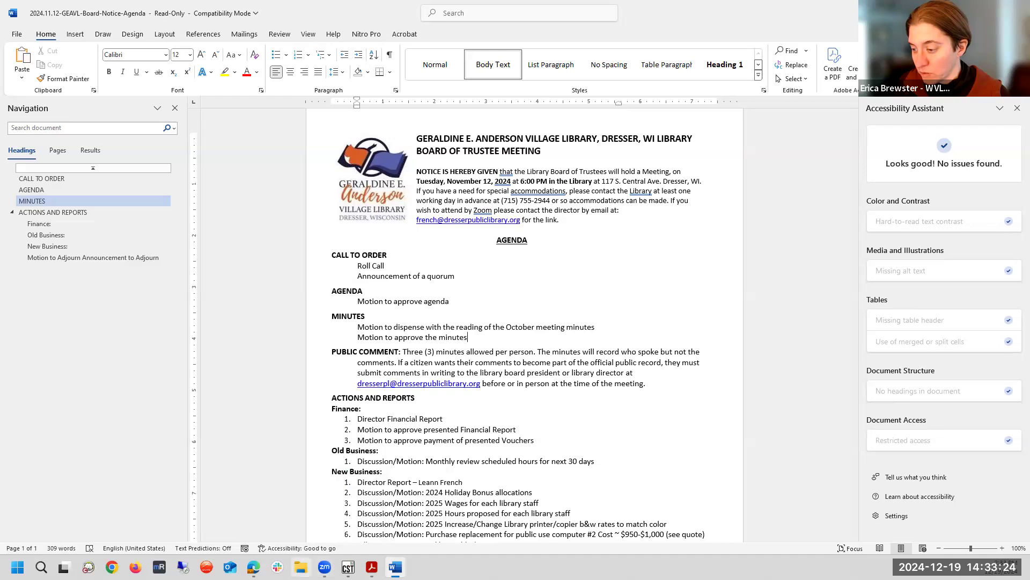
pyautogui.click(300, 567)
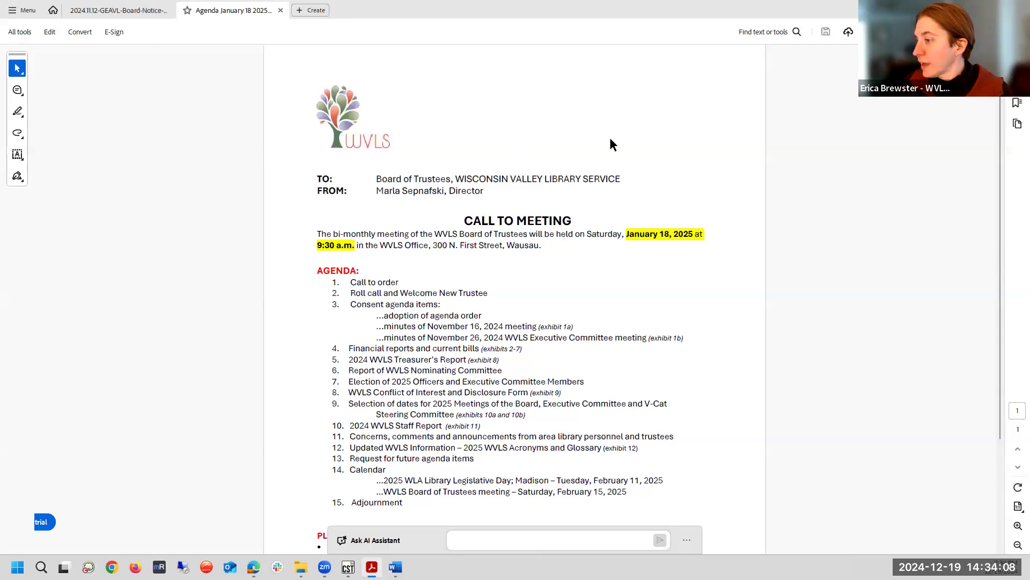
pyautogui.hotkey('alt', 'F4')
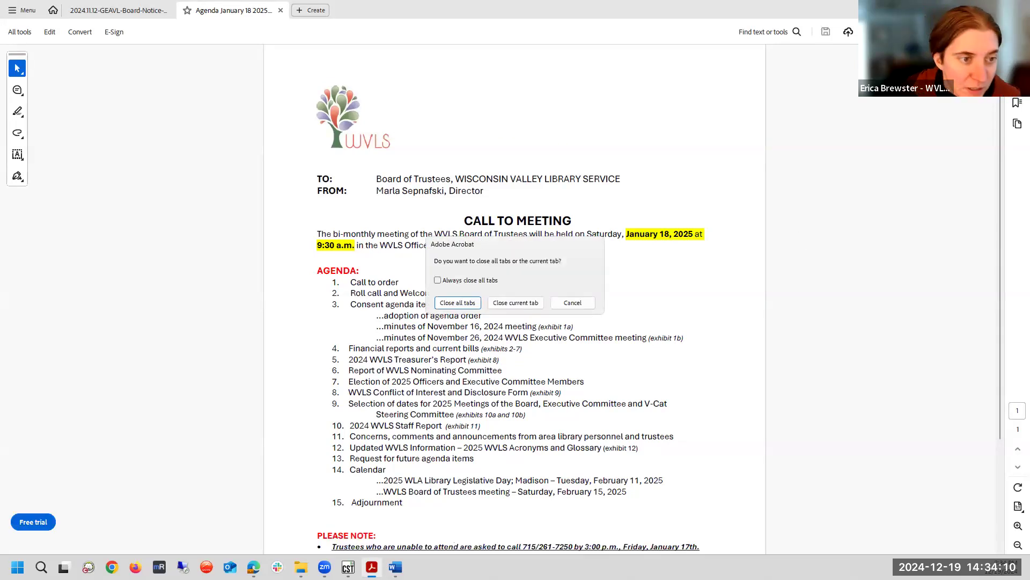
pyautogui.hotkey('alt', 'Tab')
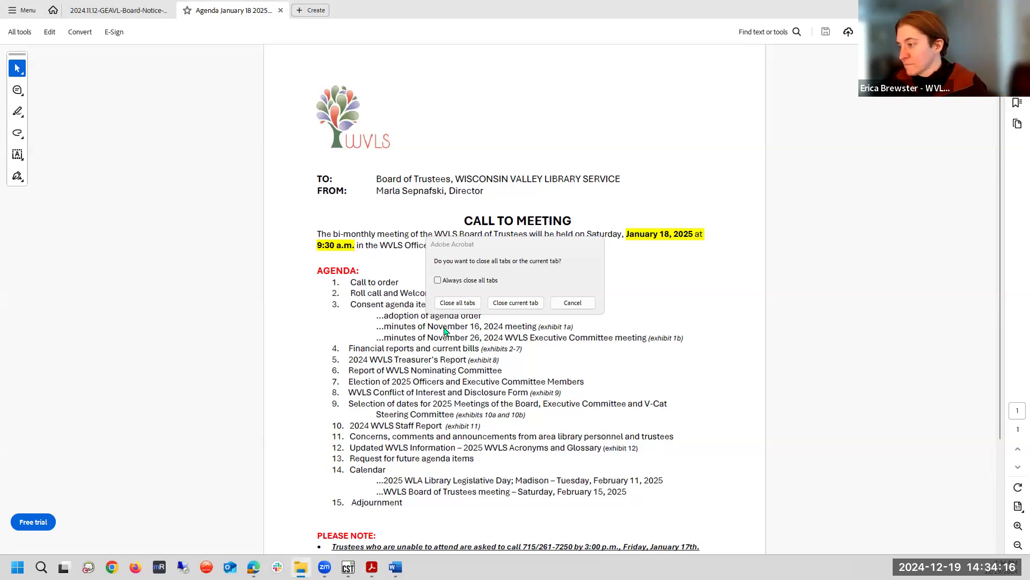
pyautogui.click(474, 304)
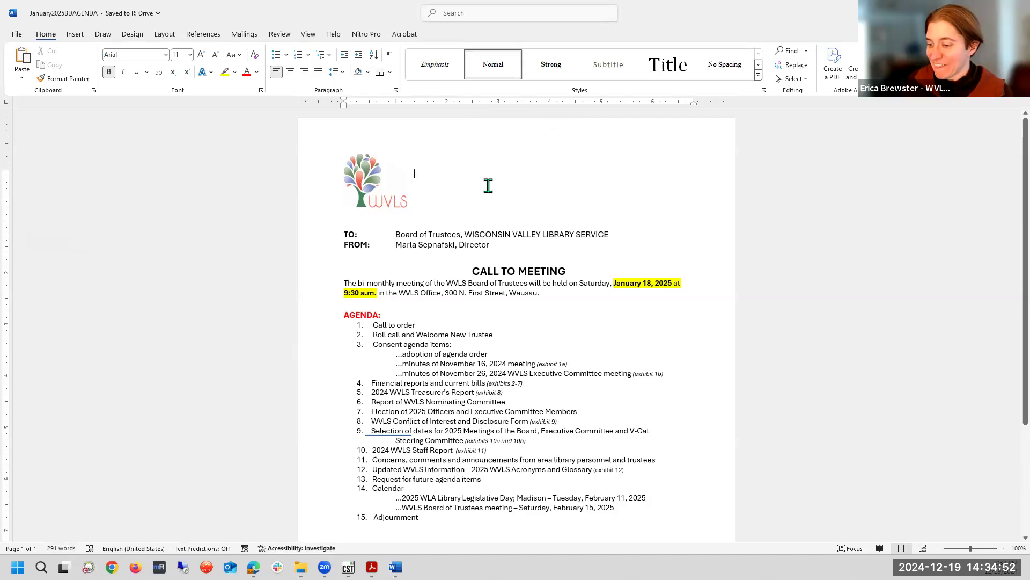
# Inspect which heading style is applied to the "CALL TO MEETING" title
pyautogui.click(510, 274)
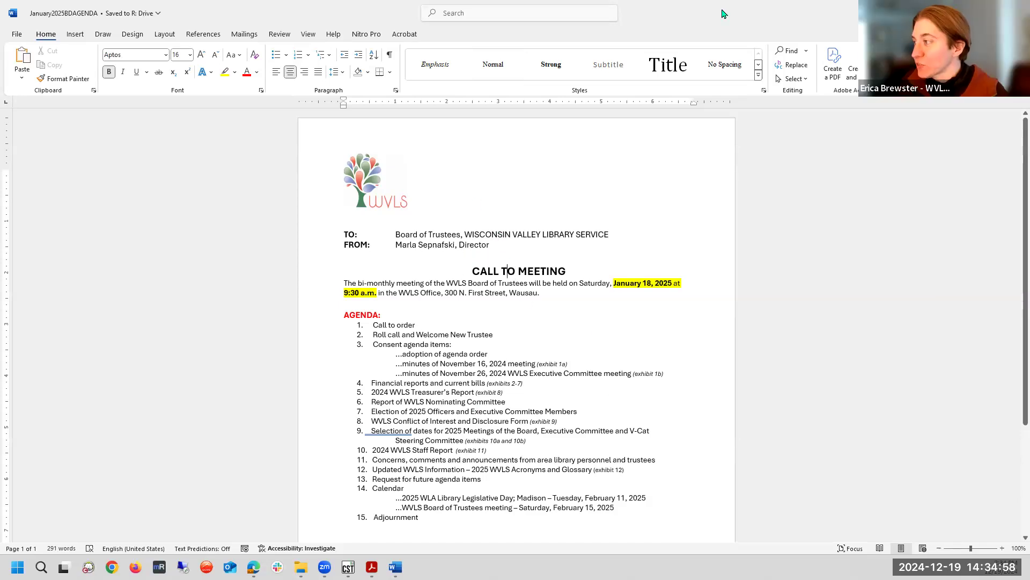
pyautogui.click(535, 271)
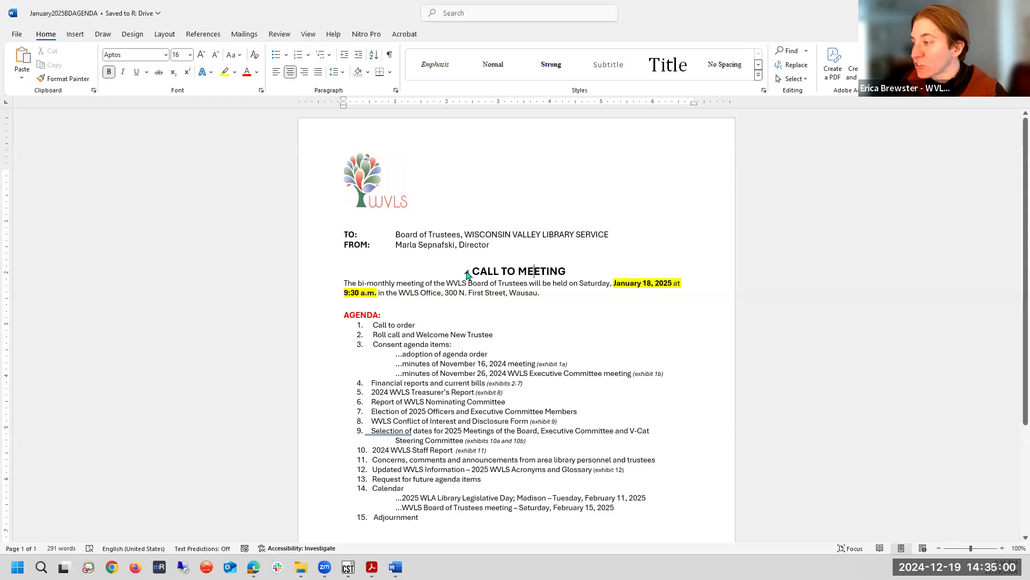
pyautogui.tripleClick(476, 271)
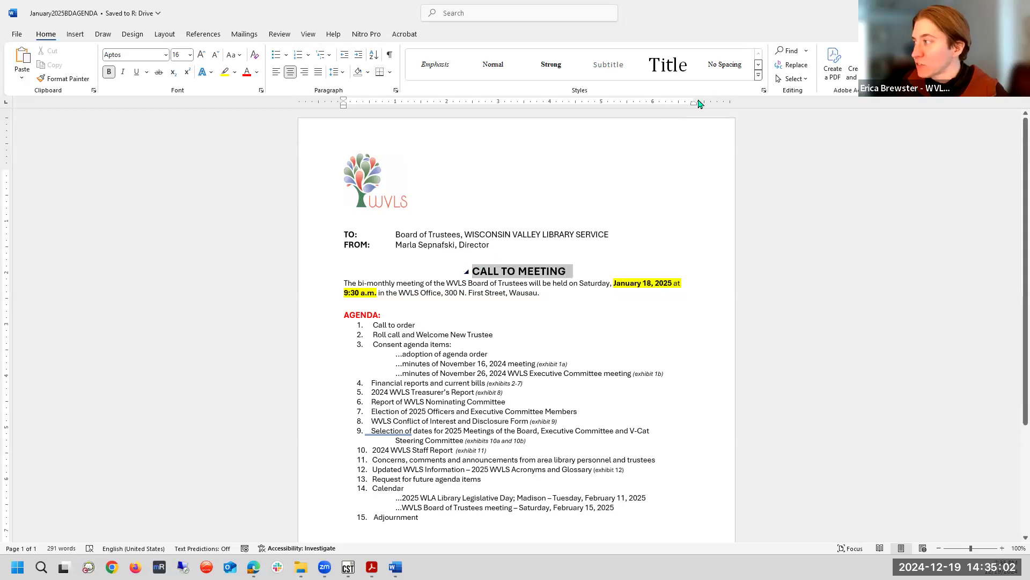
pyautogui.click(758, 66)
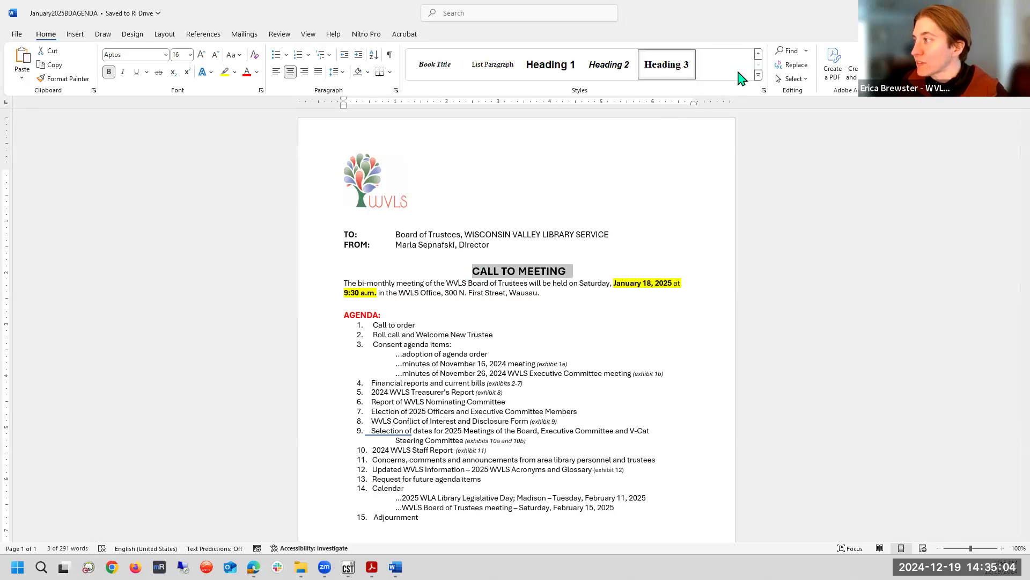
pyautogui.click(508, 271)
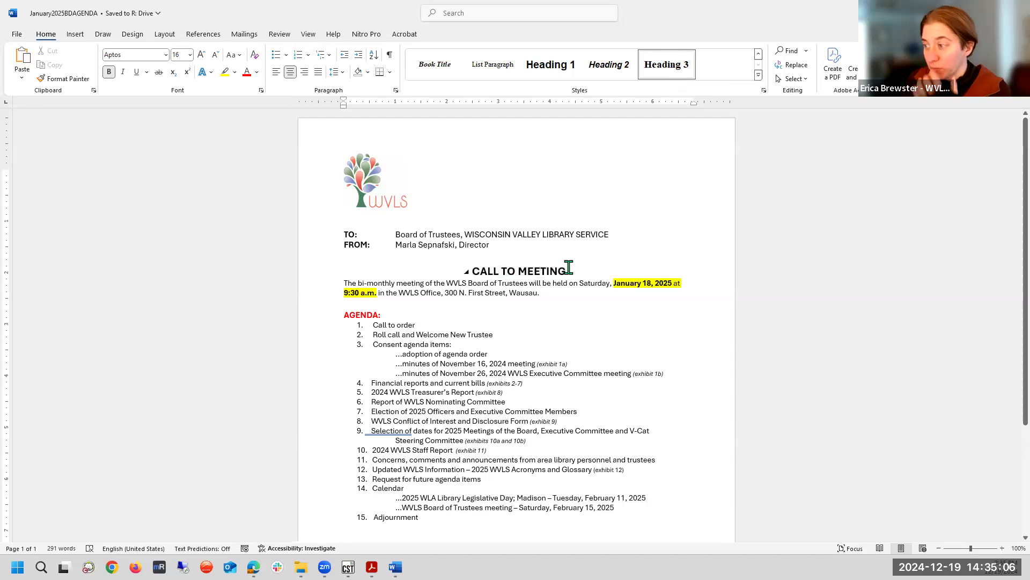
# Open the Accessibility Assistant to check the January agenda for accessibility issues
pyautogui.click(374, 199)
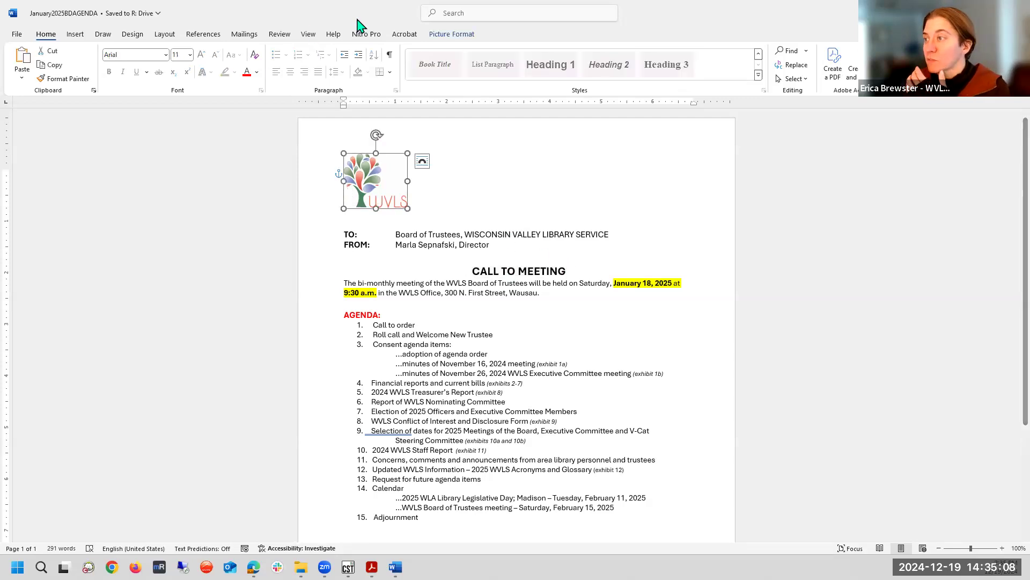
pyautogui.click(204, 34)
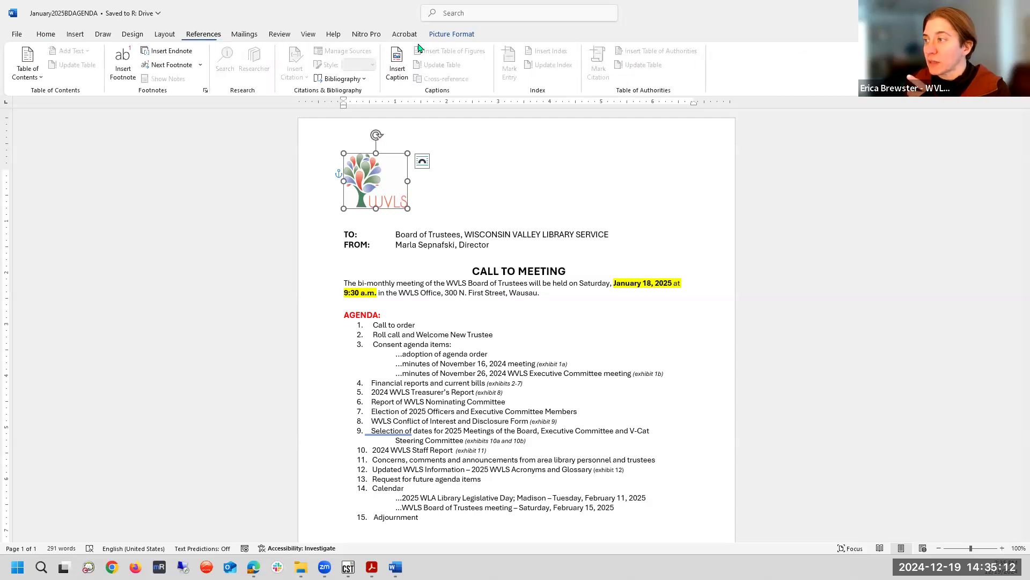
pyautogui.click(508, 179)
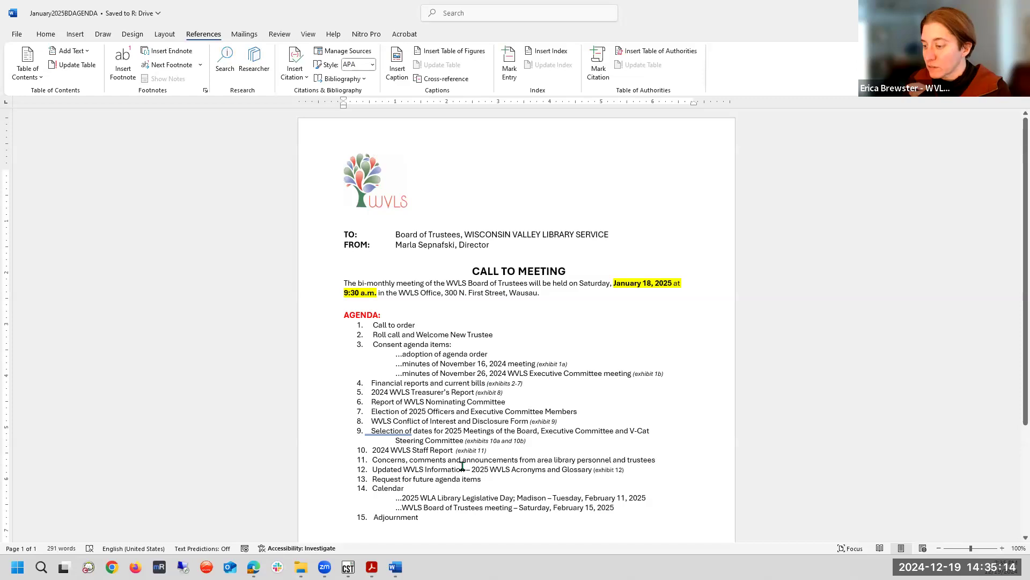
pyautogui.click(301, 548)
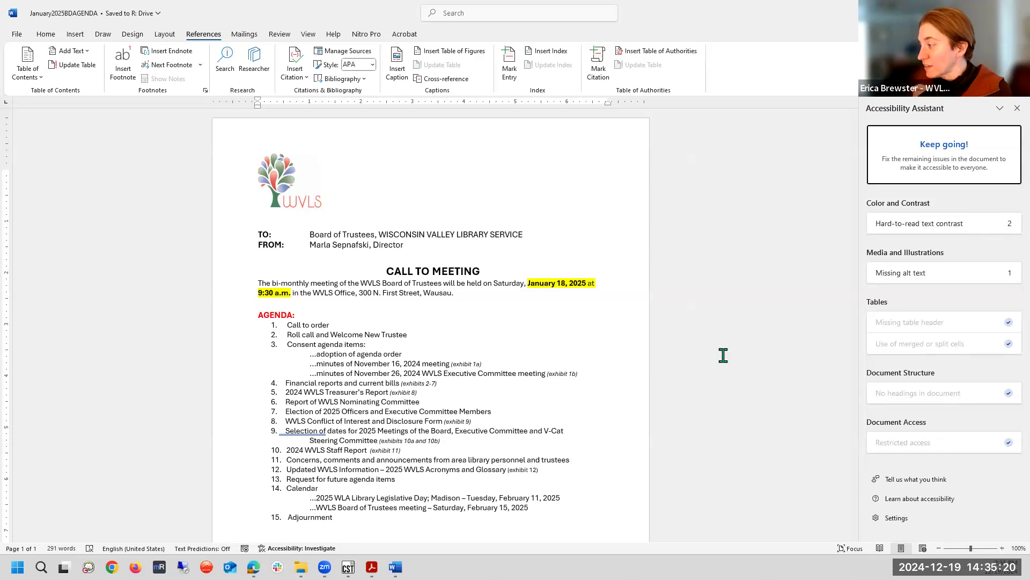
# Show the Navigation pane listing the agenda's headings
pyautogui.click(432, 271)
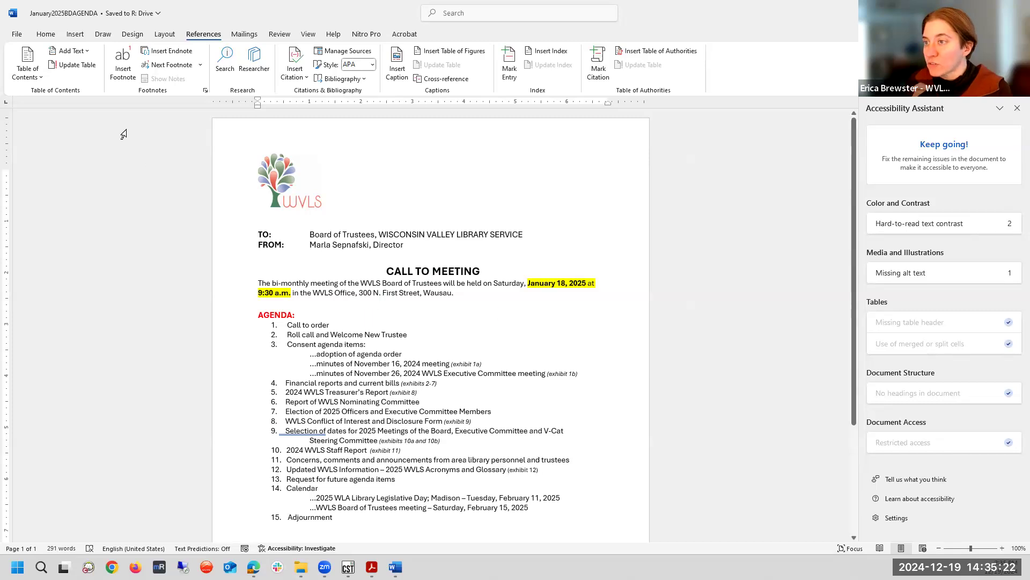
pyautogui.click(280, 34)
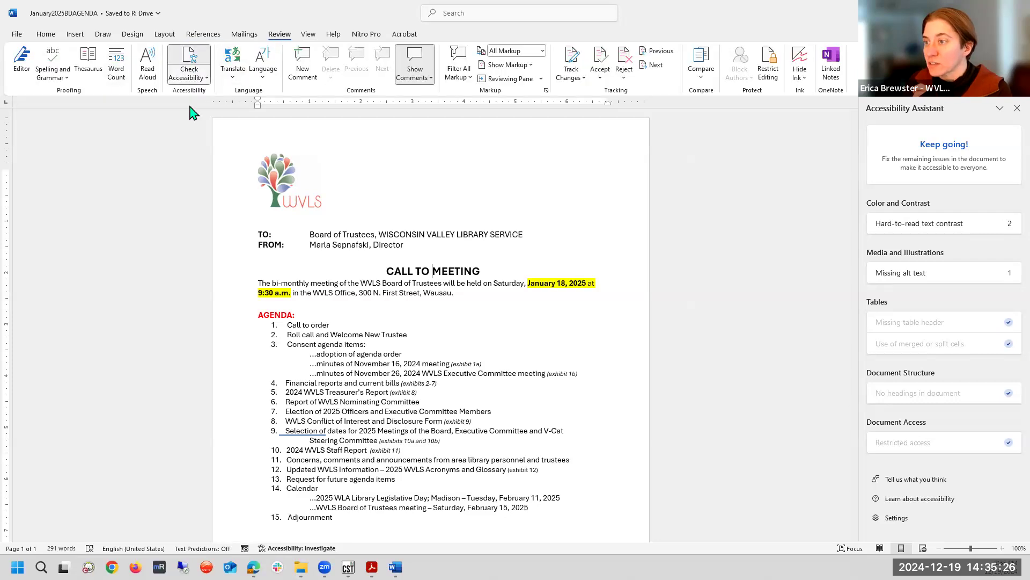
pyautogui.click(195, 125)
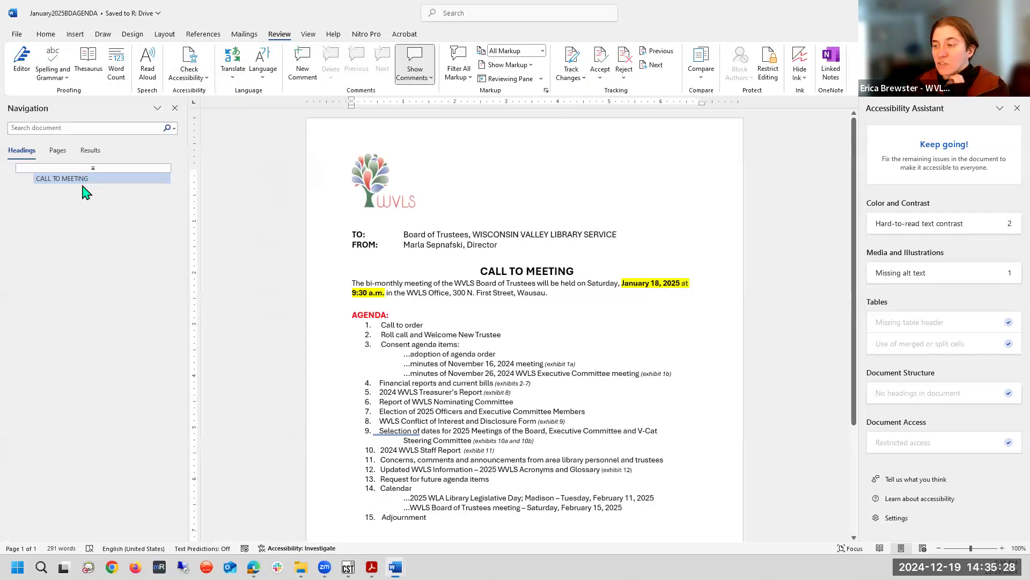
# Select the "CALL TO MEETING" heading and look over the agenda's remaining section titles down to the meeting notes
pyautogui.click(578, 271)
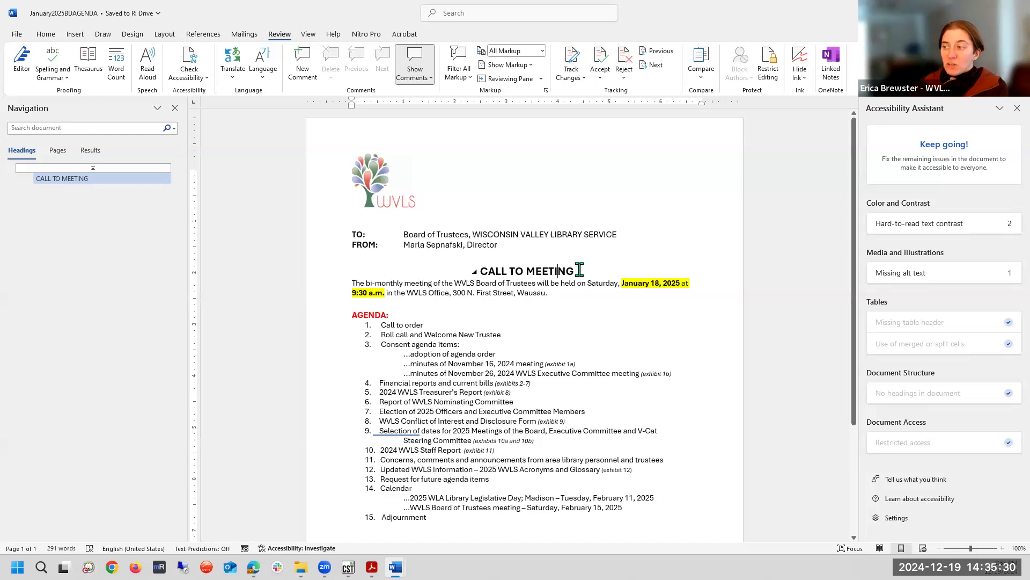
pyautogui.tripleClick(454, 264)
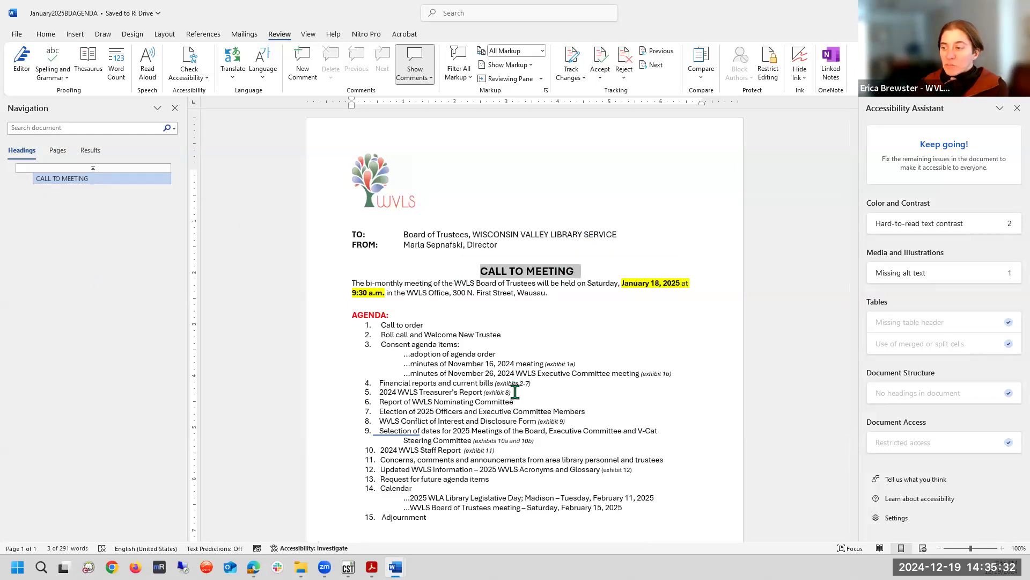
pyautogui.scroll(-4, 515, 392)
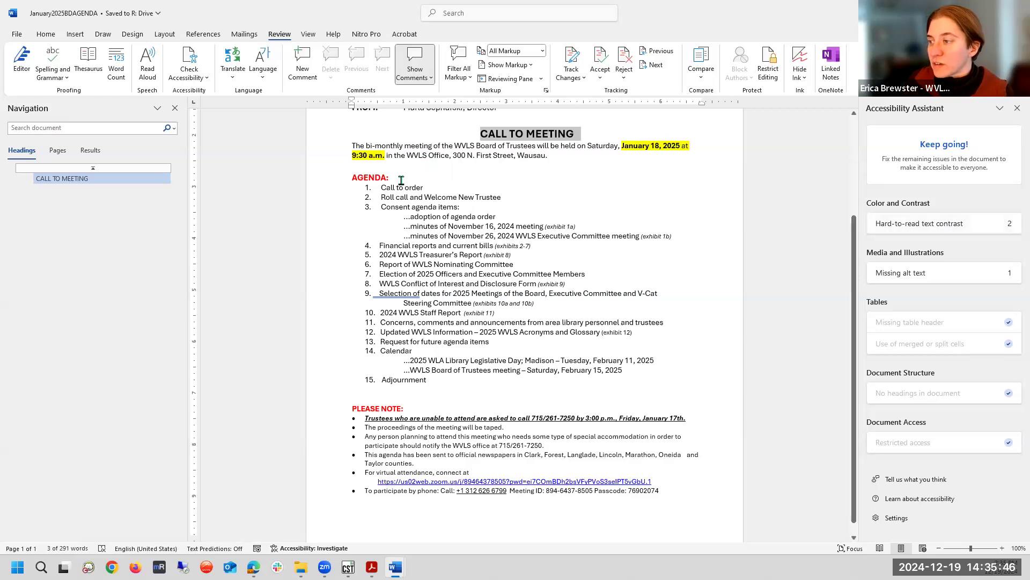
# Resolve the hard-to-read text contrast issues by recolouring the AGENDA and PLEASE NOTE headings with the suggested dark red
pyautogui.click(957, 228)
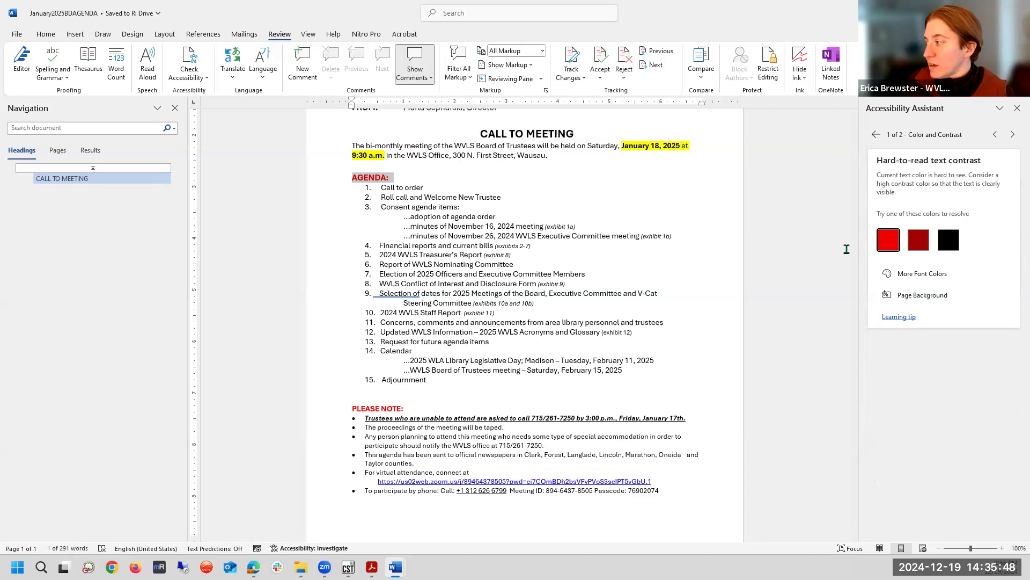
pyautogui.click(915, 247)
pyautogui.click(929, 245)
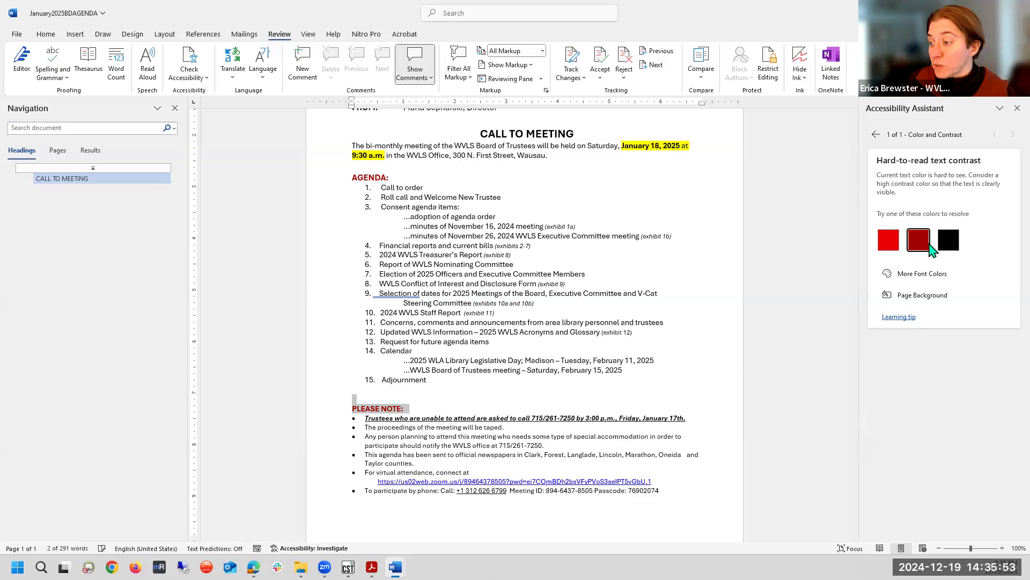
pyautogui.click(625, 199)
# Select the CALL TO MEETING heading and view the full list of styles used in the document
pyautogui.scroll(3, 667, 274)
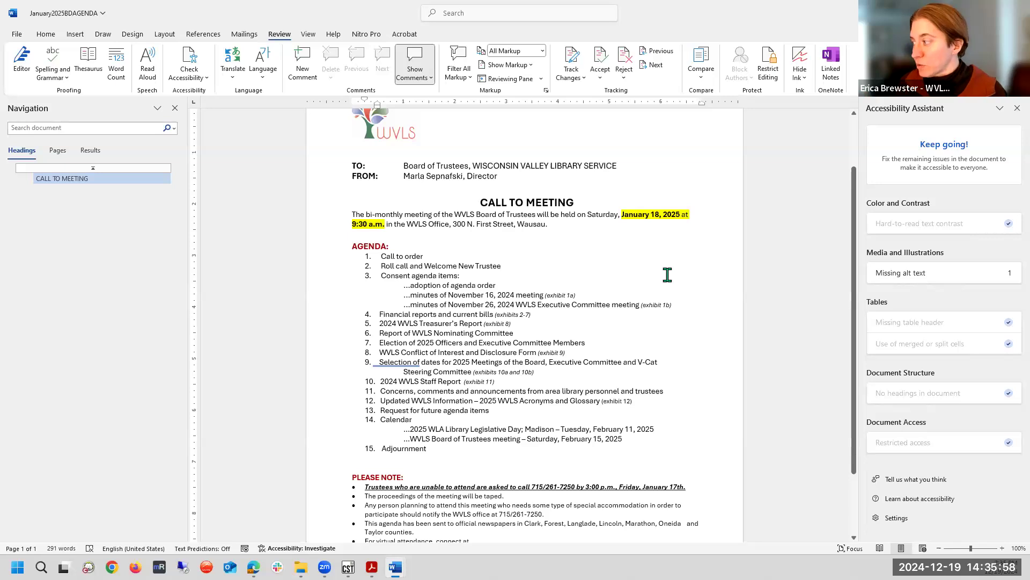
pyautogui.scroll(1, 667, 273)
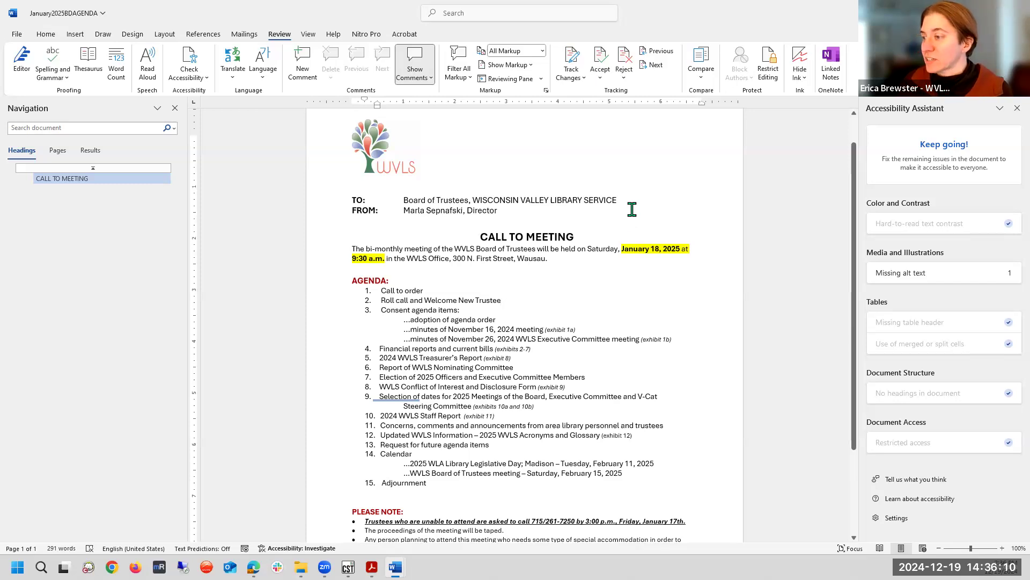
pyautogui.click(46, 36)
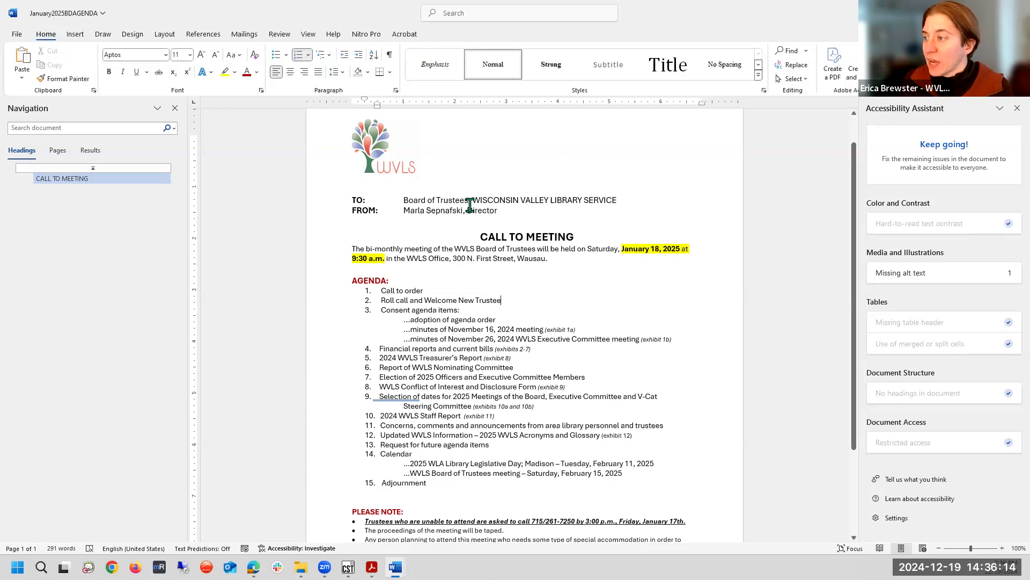
pyautogui.click(523, 236)
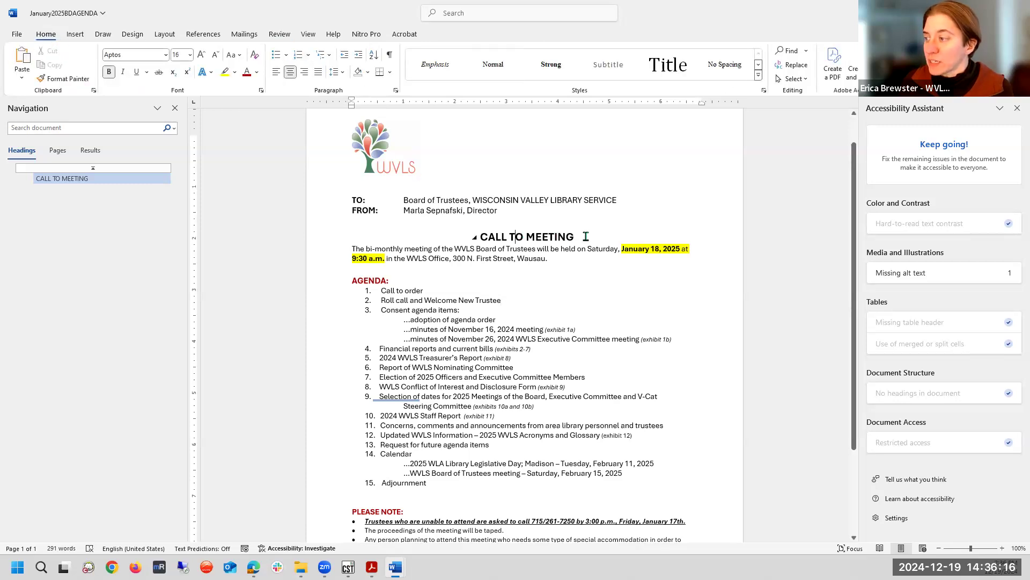
pyautogui.tripleClick(489, 232)
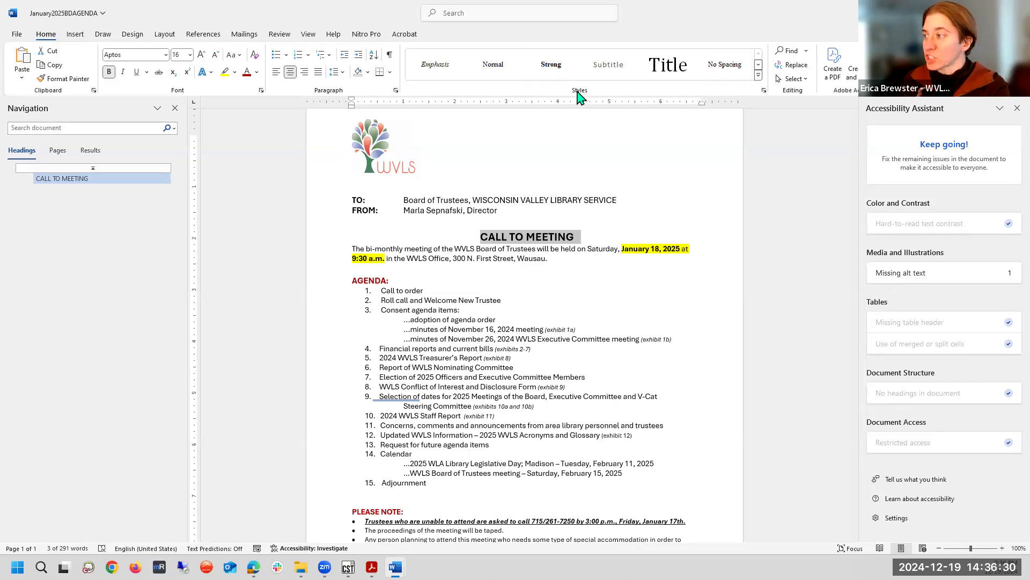
pyautogui.click(764, 91)
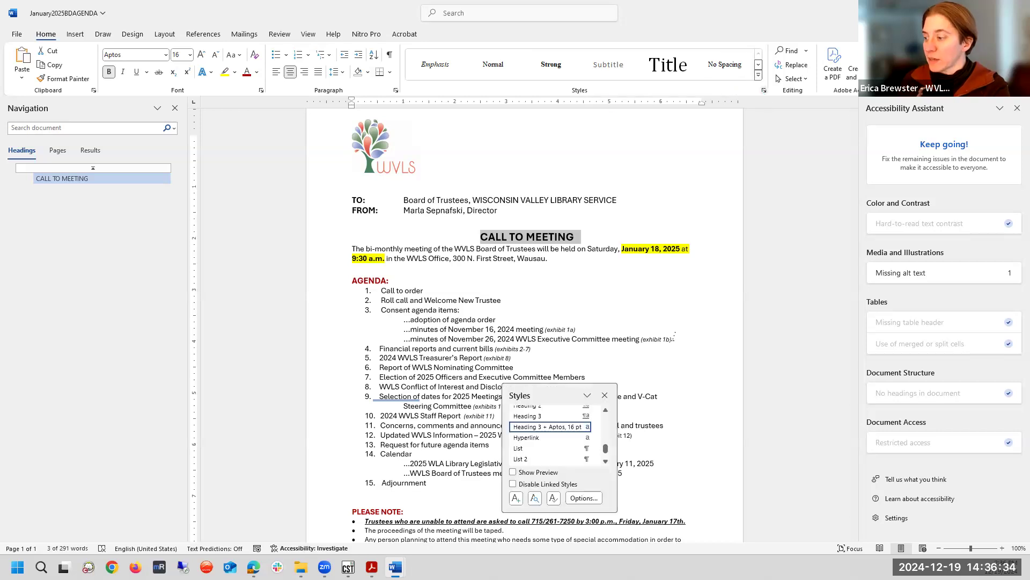
pyautogui.moveTo(556, 395); pyautogui.dragTo(826, 147)
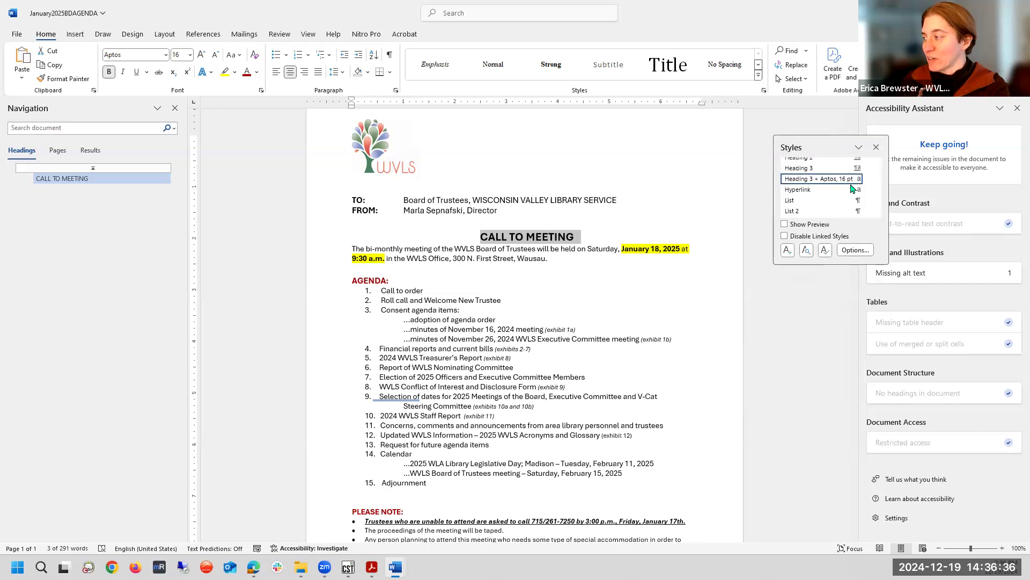
pyautogui.moveTo(887, 265); pyautogui.dragTo(979, 493)
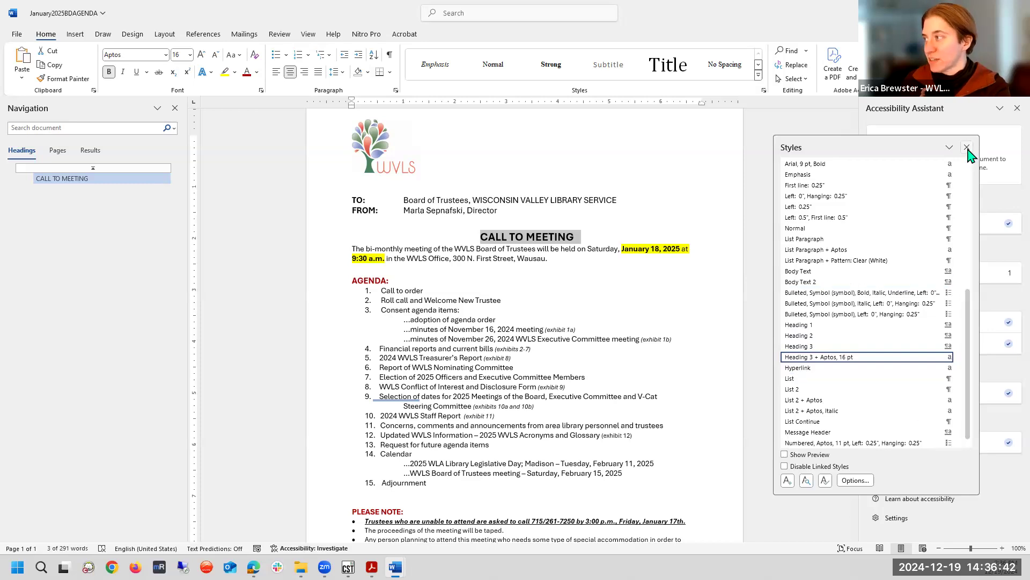
pyautogui.click(968, 148)
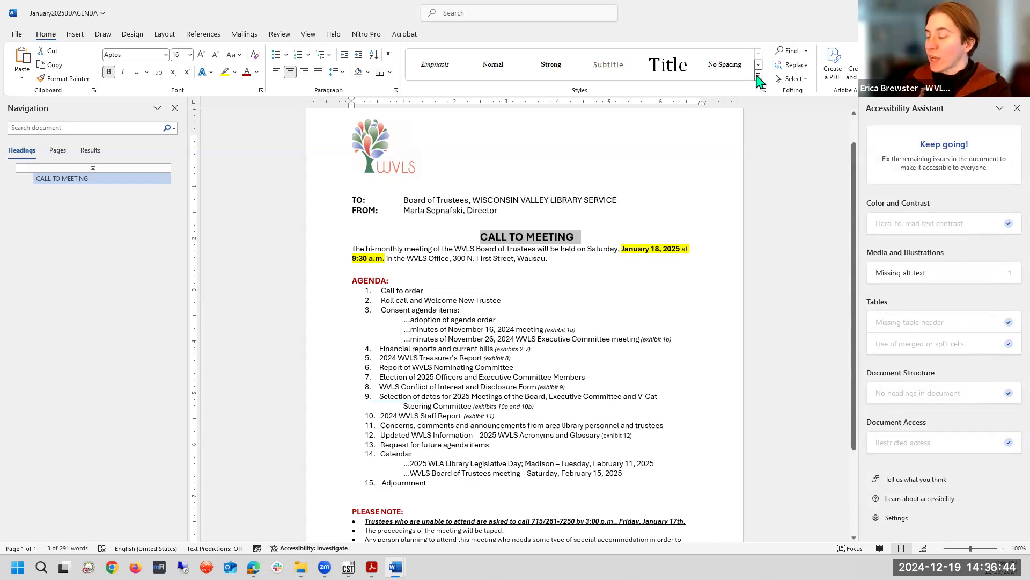
# Try applying the Heading 1 style directly to the CALL TO MEETING heading, and undo it
pyautogui.click(759, 79)
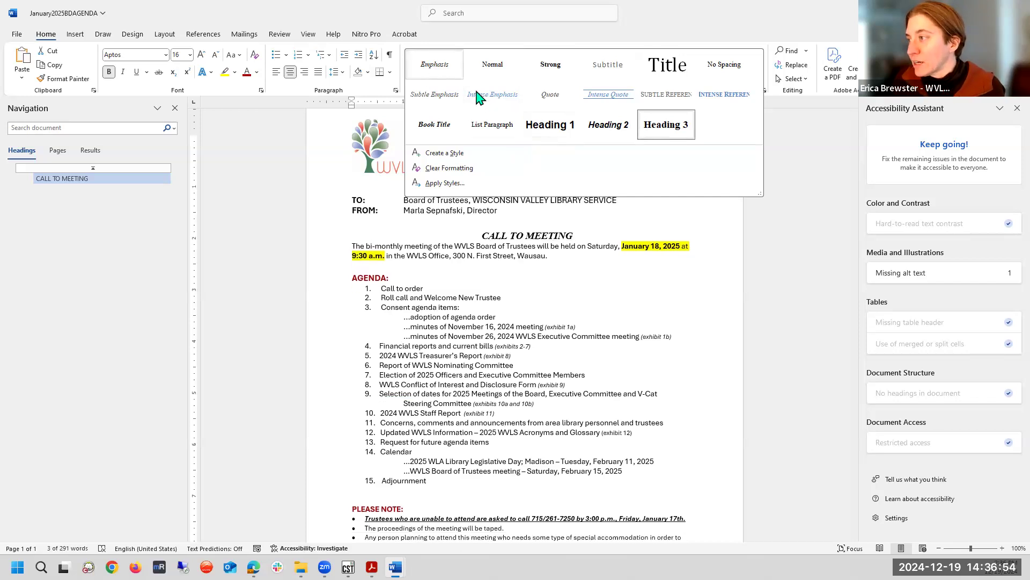
pyautogui.click(560, 127)
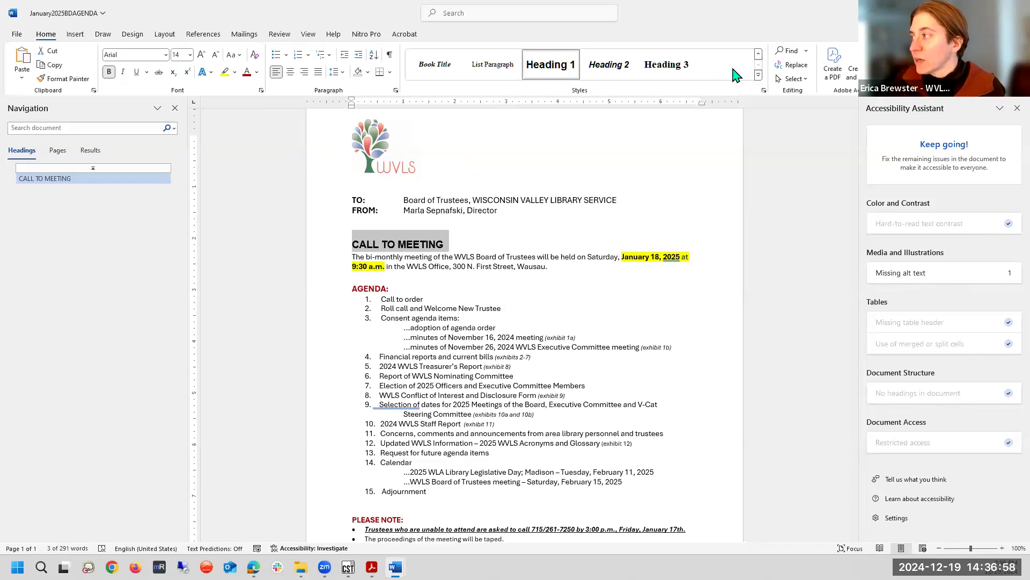
pyautogui.click(758, 75)
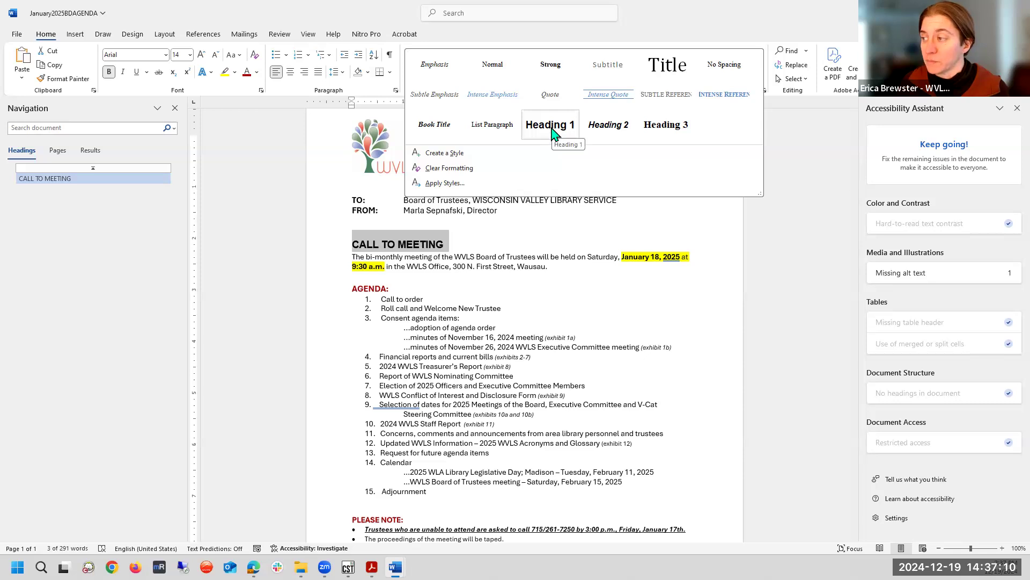
pyautogui.click(756, 84)
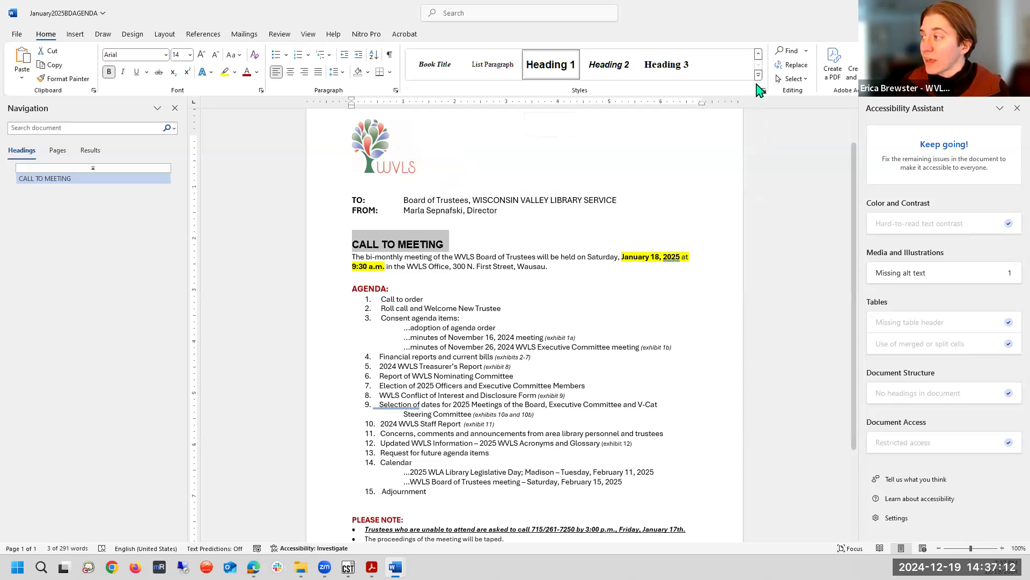
pyautogui.click(757, 78)
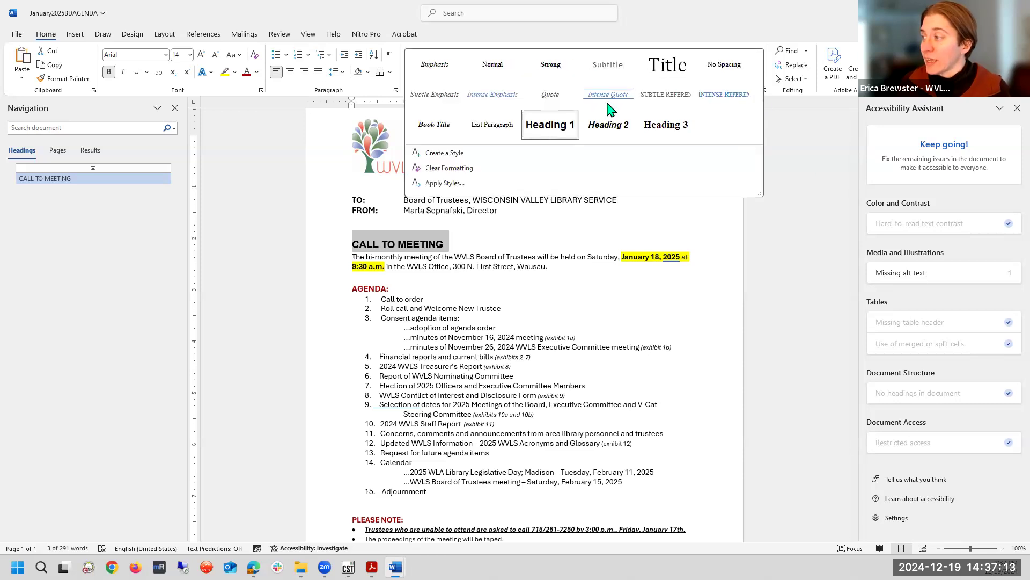
pyautogui.click(543, 134)
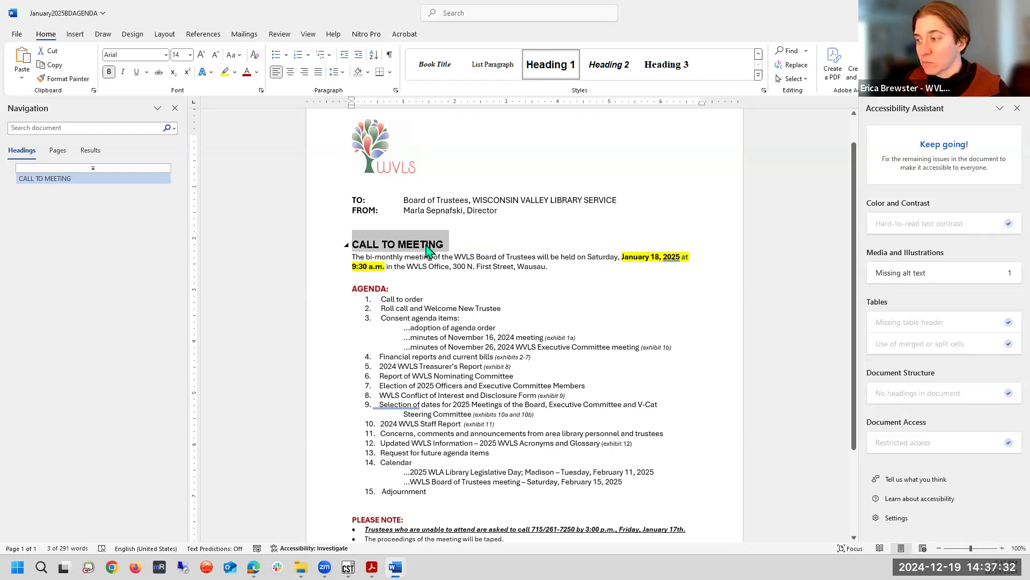
pyautogui.click(541, 243)
pyautogui.hotkey('ctrl', 'z')
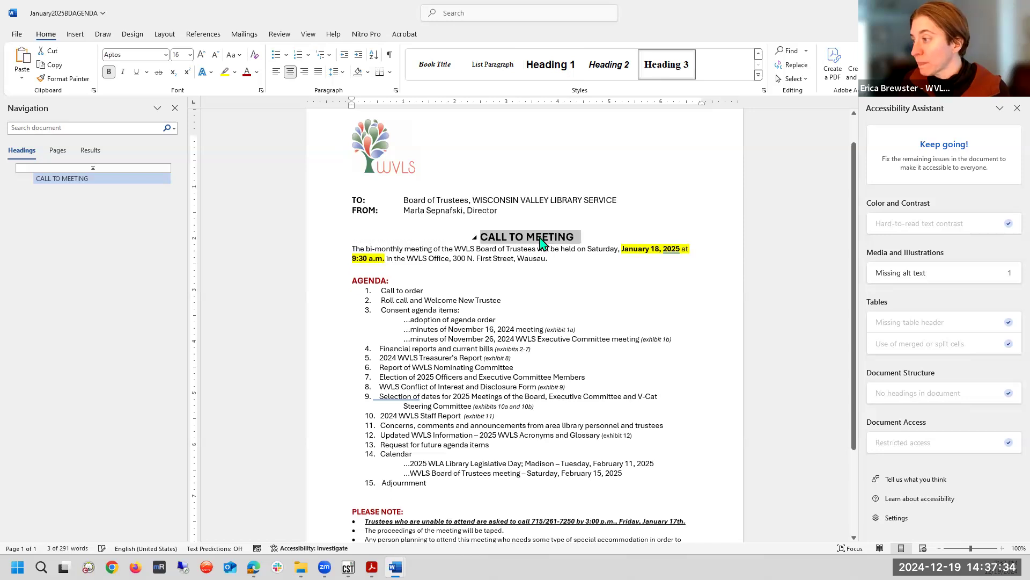
# Try redefining the Heading 1 style from the centred CALL TO MEETING heading's own formatting
pyautogui.rightClick(541, 243)
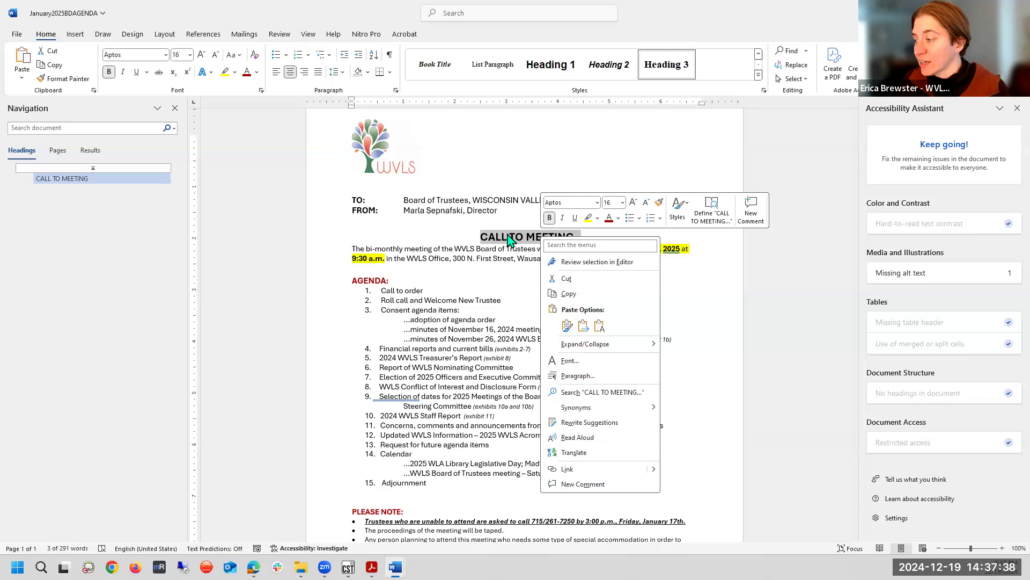
pyautogui.press('Escape')
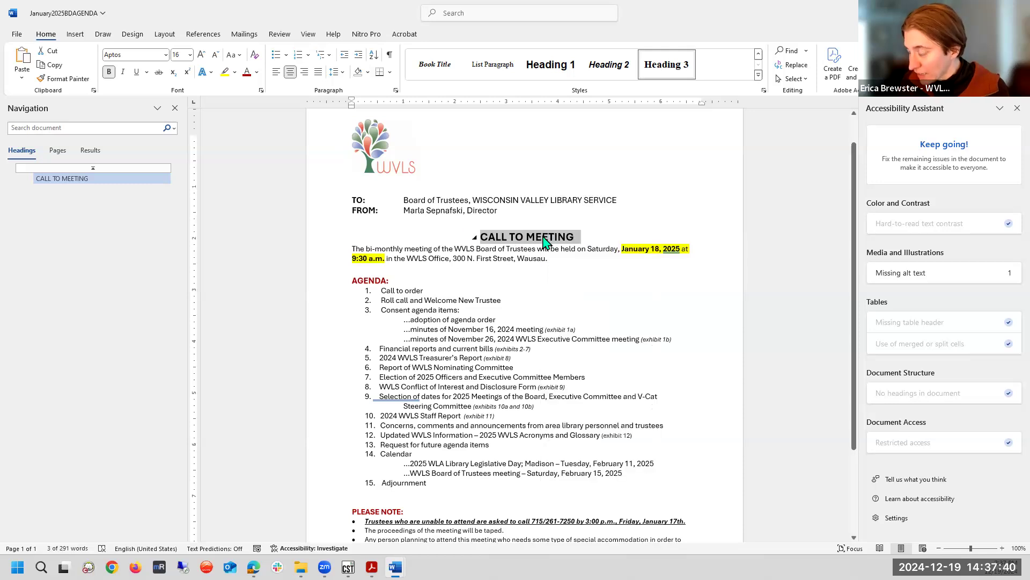
pyautogui.click(548, 69)
pyautogui.rightClick(554, 71)
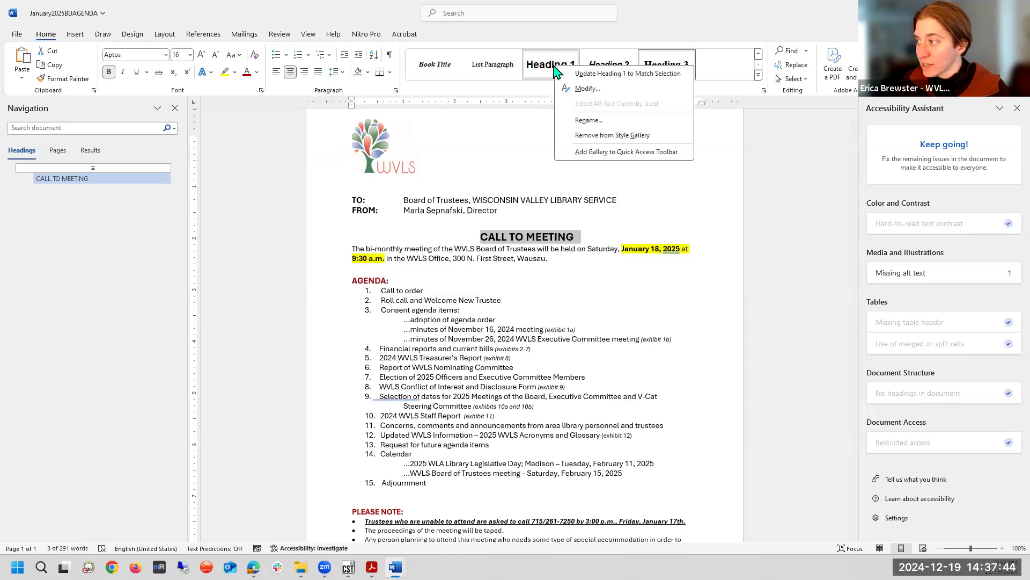
pyautogui.click(616, 74)
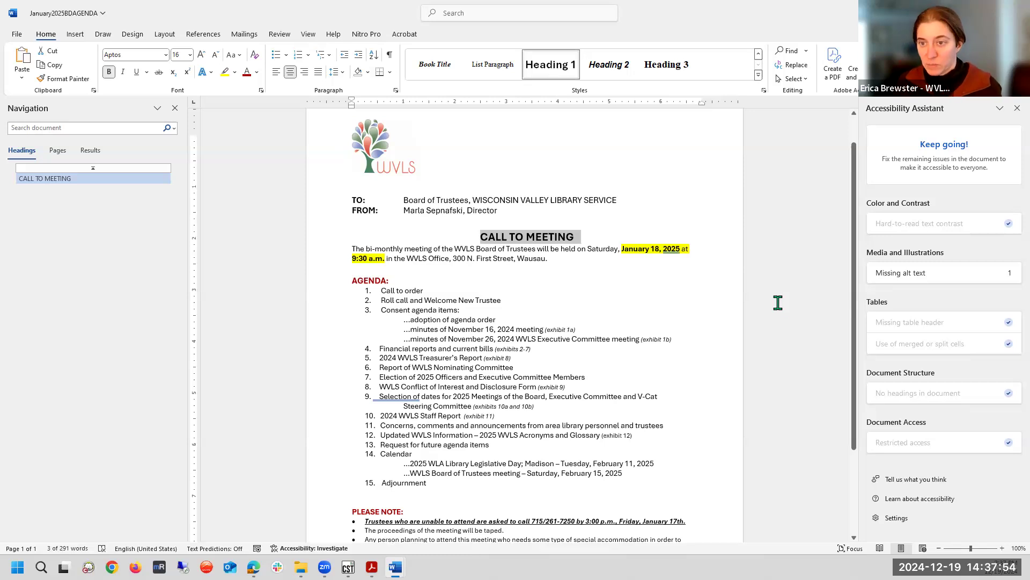
# Undo the Heading 1 redefinition, keeping the dark red colour on the AGENDA and PLEASE NOTE headings
pyautogui.hotkey('ctrl', 'z')
pyautogui.hotkey('ctrl', 'z')
pyautogui.hotkey('ctrl', 'z')
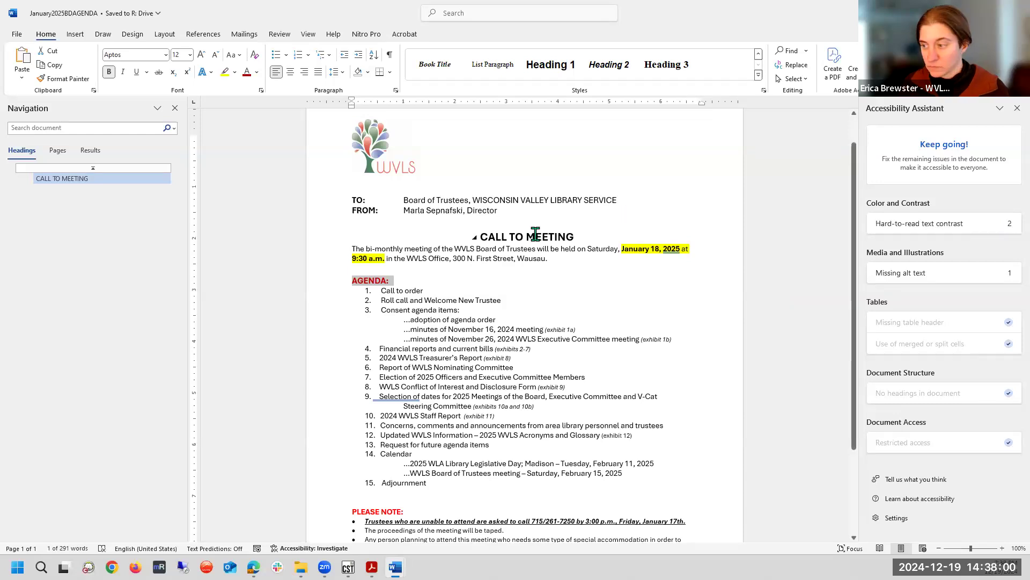
pyautogui.hotkey('ctrl', 'y')
pyautogui.hotkey('ctrl', 'y')
# Select the CALL TO MEETING heading and update the Heading 1 style to match it
pyautogui.moveTo(540, 235); pyautogui.dragTo(485, 238)
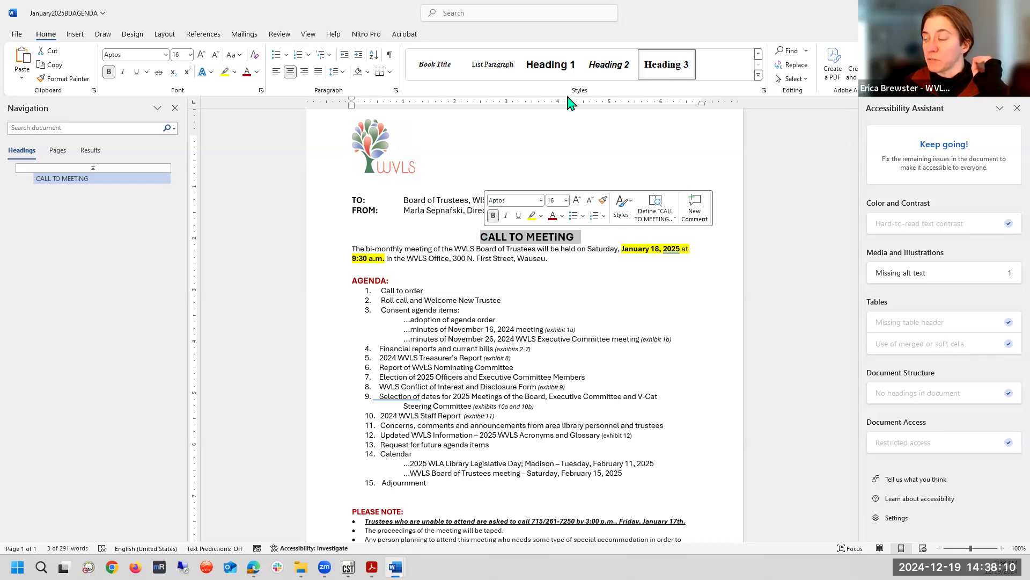
pyautogui.click(553, 67)
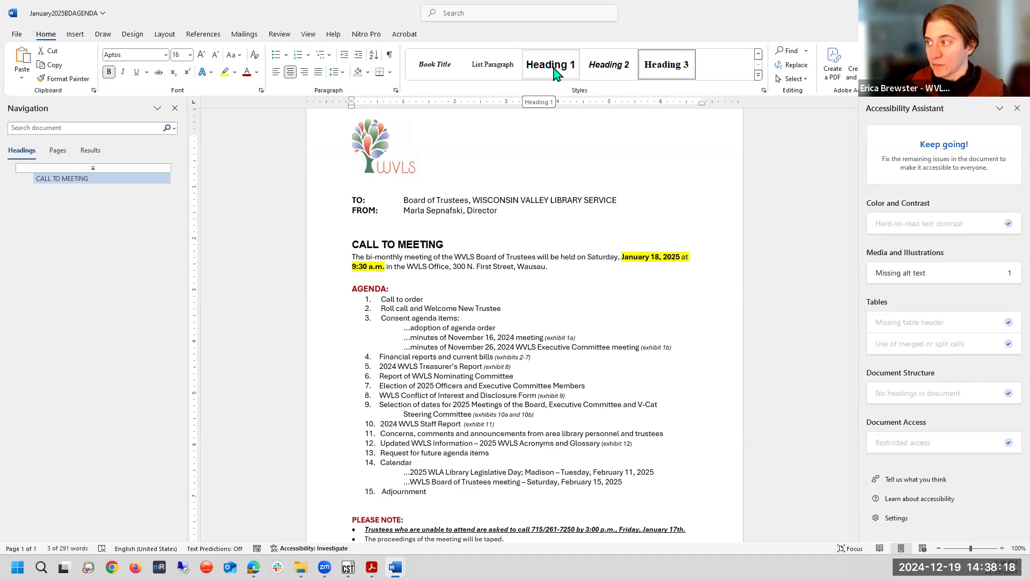
pyautogui.rightClick(555, 69)
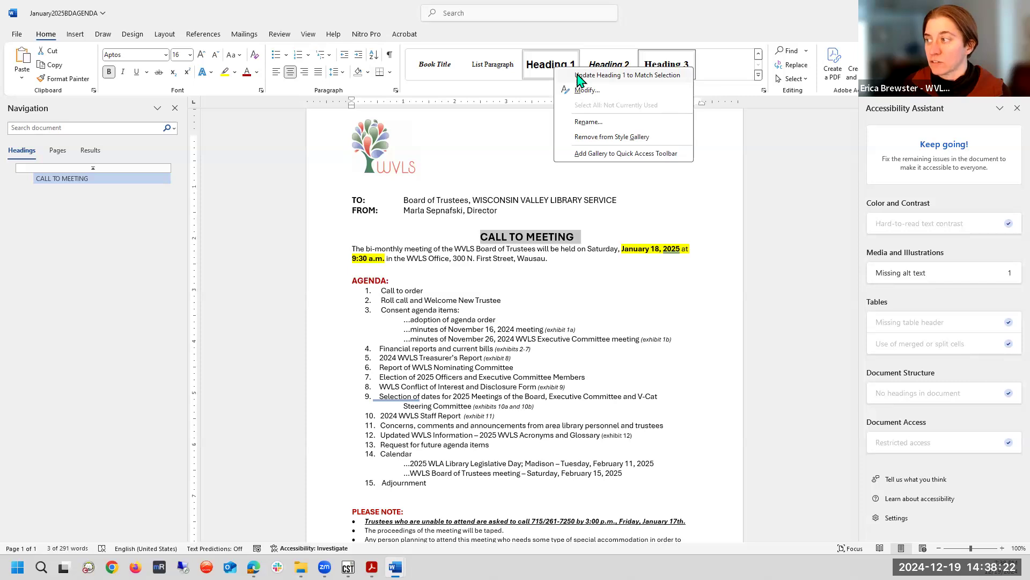
pyautogui.click(580, 76)
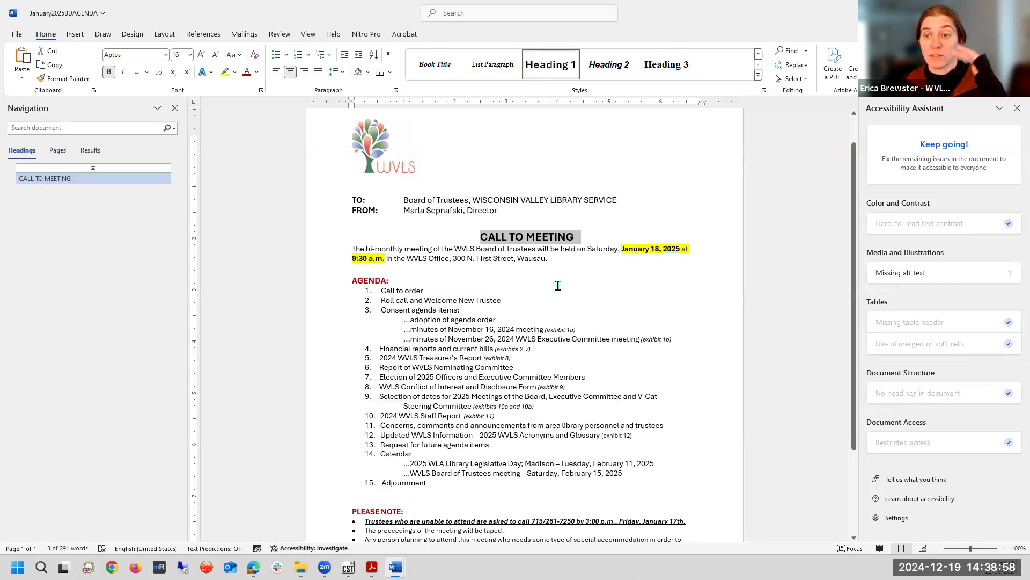
# Select the AGENDA heading and update the Heading 2 style to match its formatting
pyautogui.scroll(-1, 559, 286)
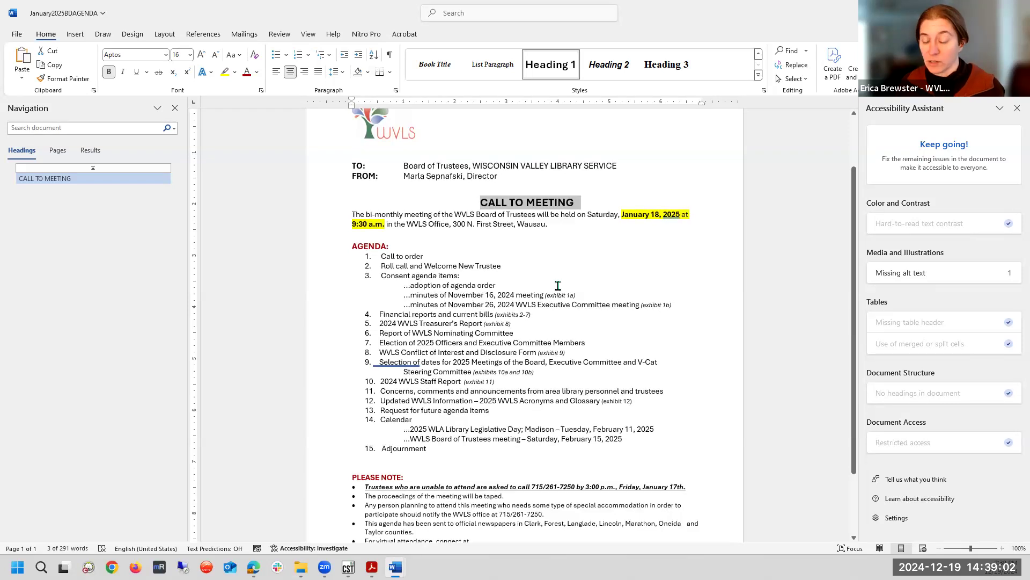
pyautogui.tripleClick(354, 247)
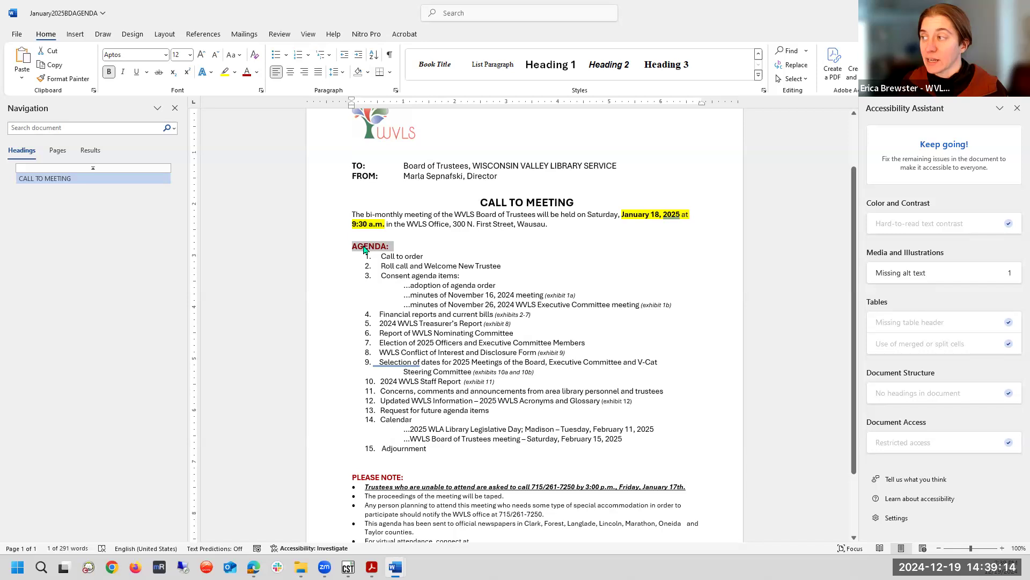
pyautogui.click(609, 68)
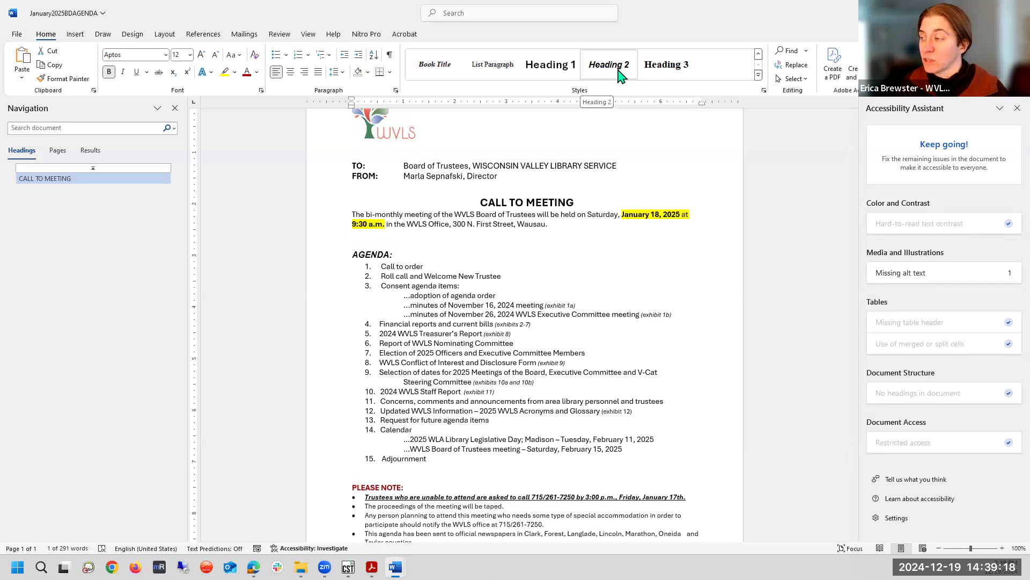
pyautogui.rightClick(621, 75)
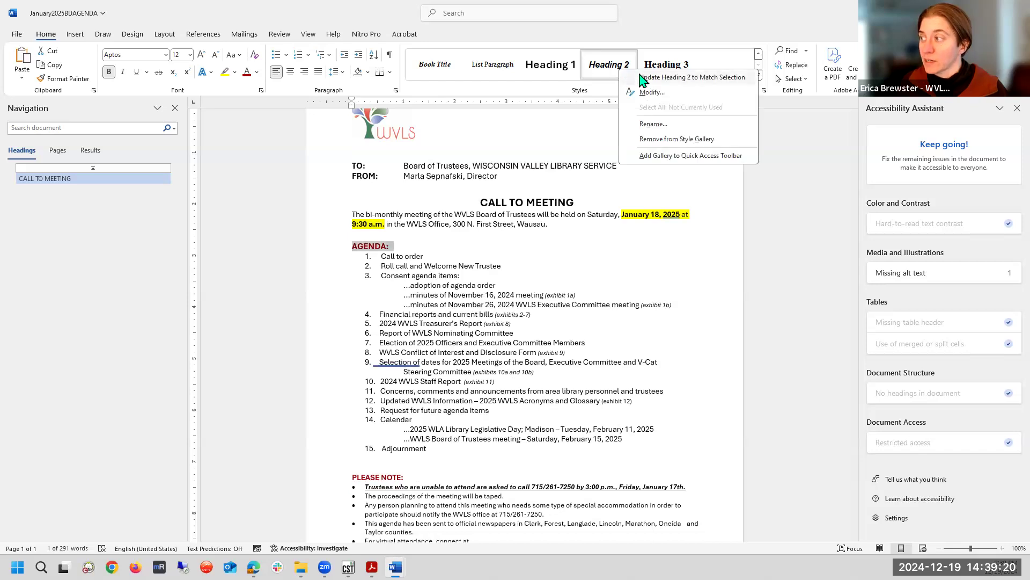
pyautogui.click(643, 78)
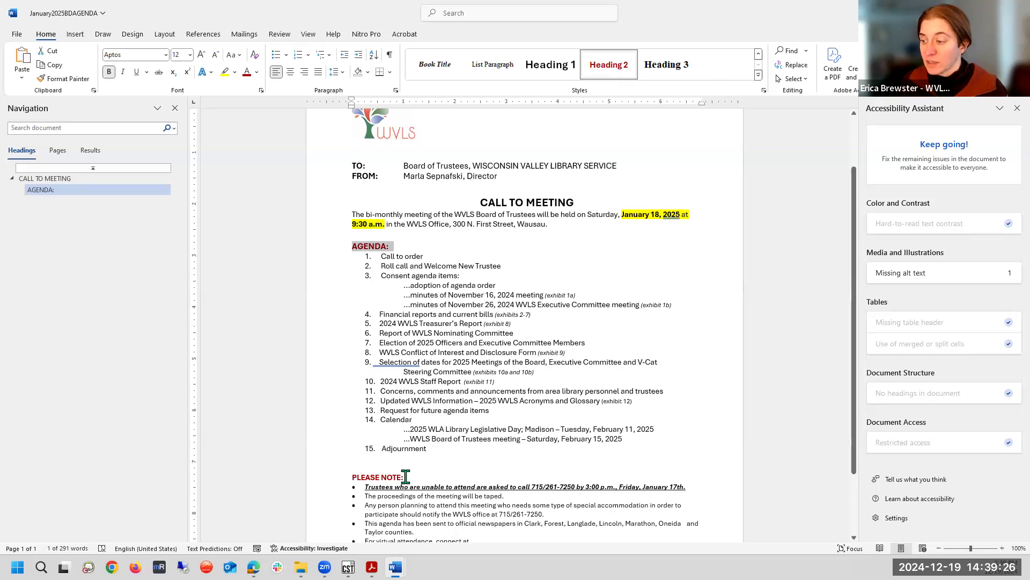
# Apply the updated Heading 2 style to the PLEASE NOTE heading
pyautogui.tripleClick(352, 475)
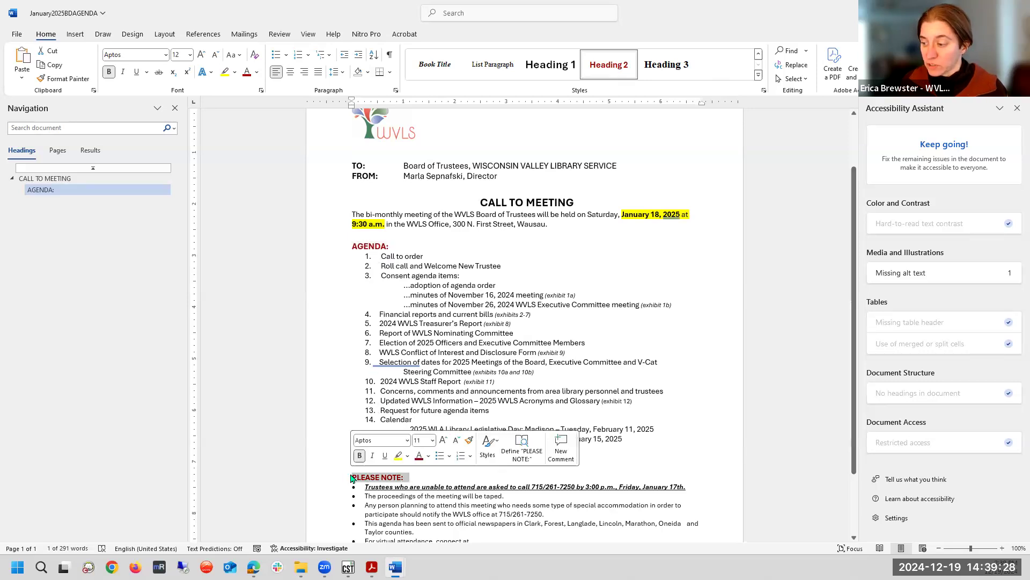
pyautogui.click(608, 72)
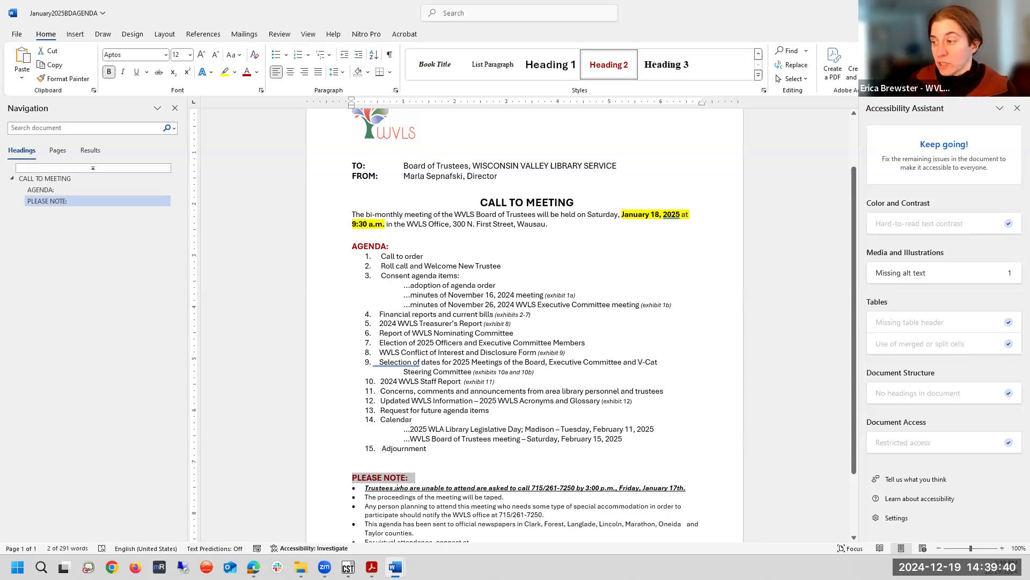
# Examine the numbered list under AGENDA and the bulleted list under PLEASE NOTE by selecting their items
pyautogui.moveTo(380, 256); pyautogui.dragTo(442, 329)
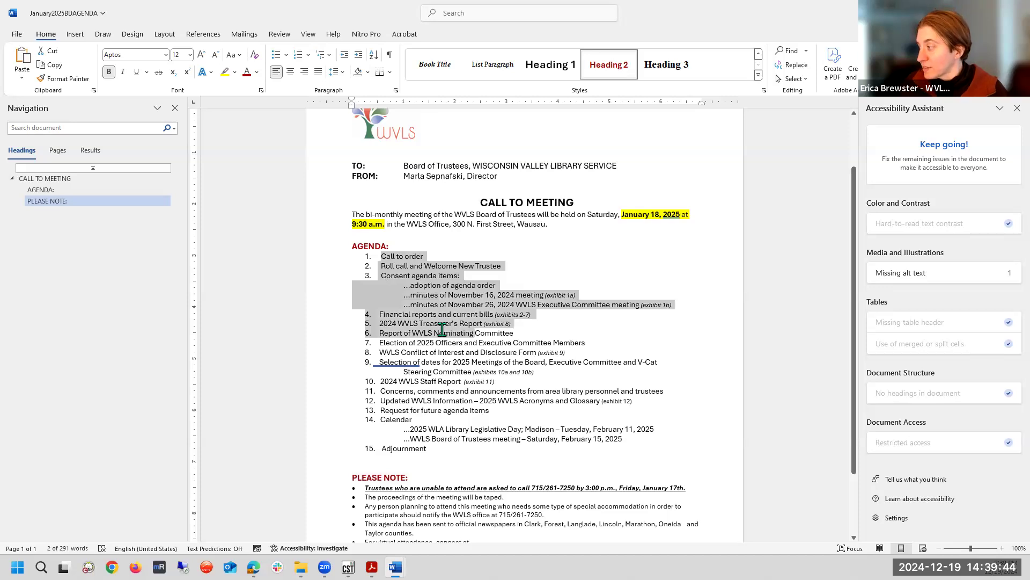
pyautogui.moveTo(442, 329); pyautogui.dragTo(457, 277)
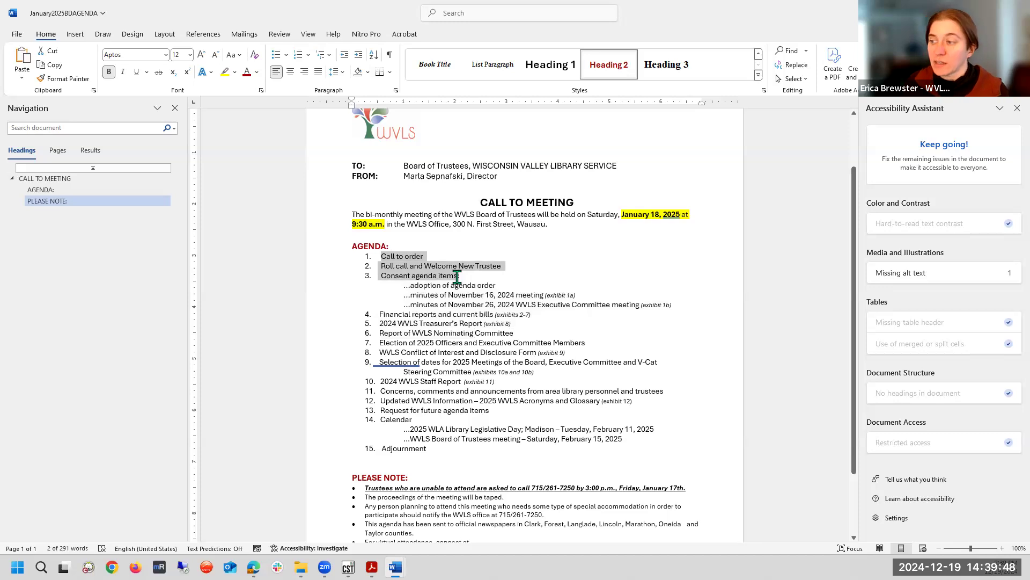
pyautogui.click(384, 256)
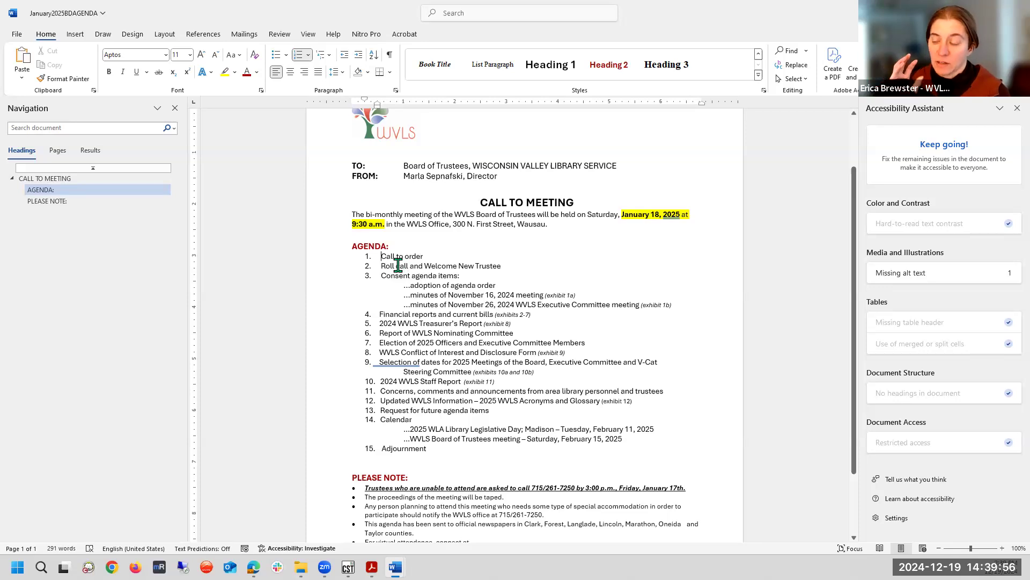
pyautogui.moveTo(379, 256); pyautogui.dragTo(530, 459)
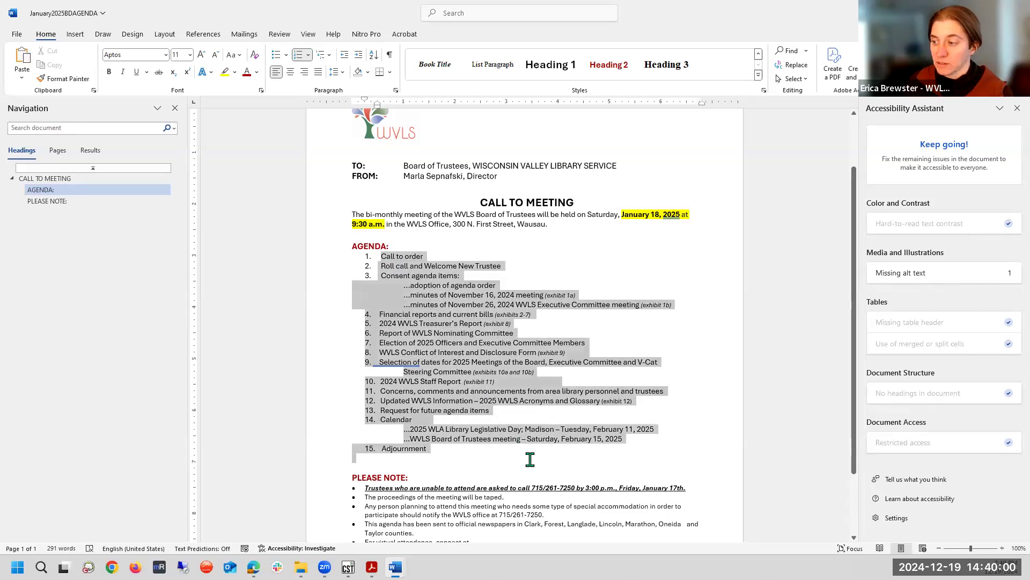
pyautogui.click(437, 334)
pyautogui.scroll(-3, 444, 360)
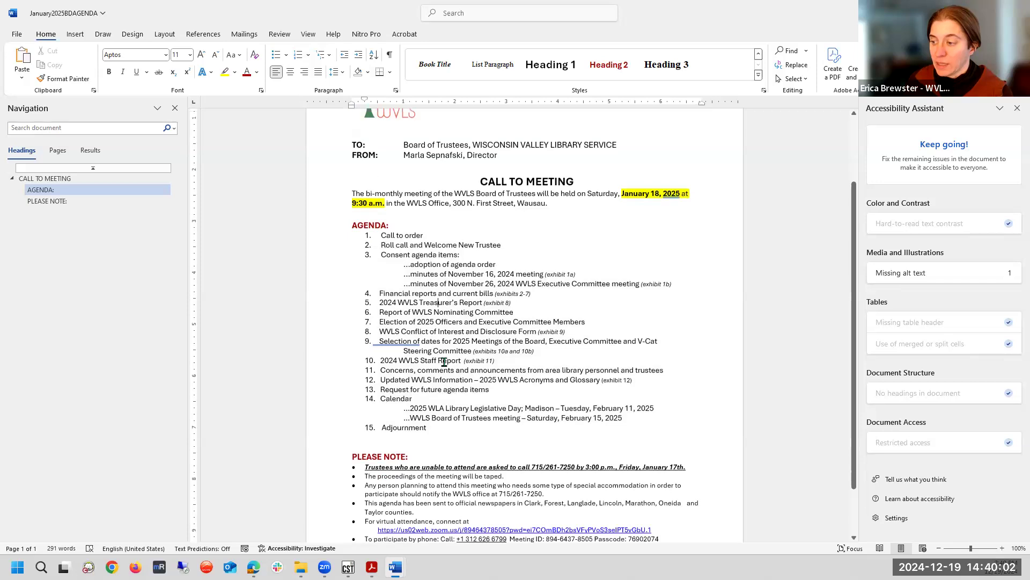
pyautogui.moveTo(365, 405); pyautogui.dragTo(530, 456)
pyautogui.click(382, 416)
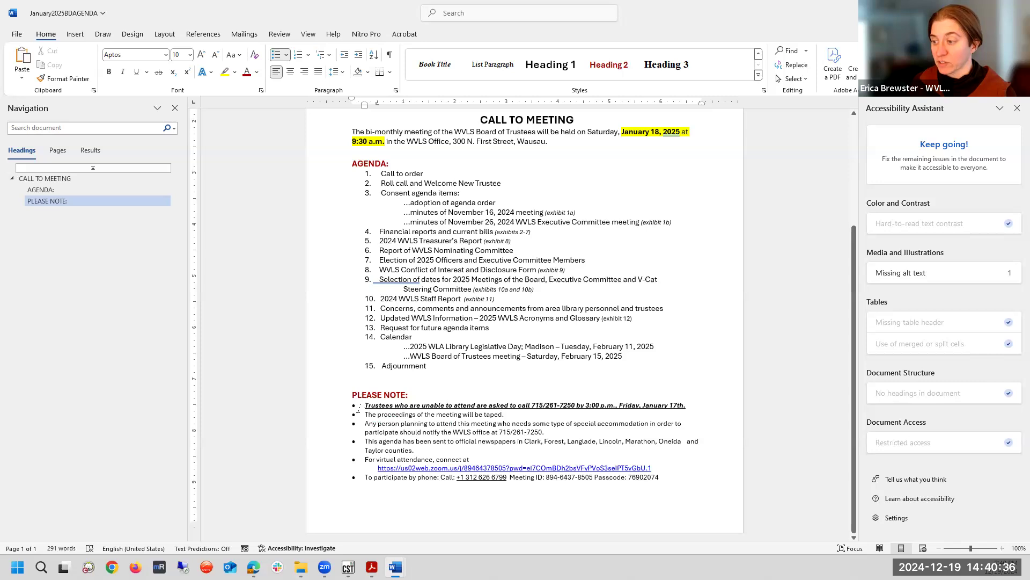
pyautogui.moveTo(364, 403); pyautogui.dragTo(660, 481)
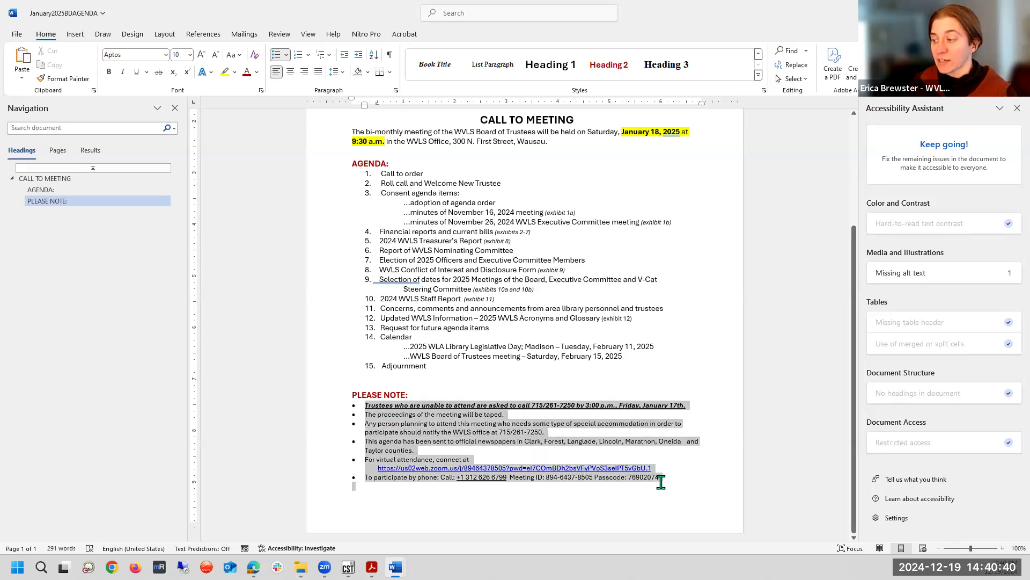
pyautogui.click(460, 524)
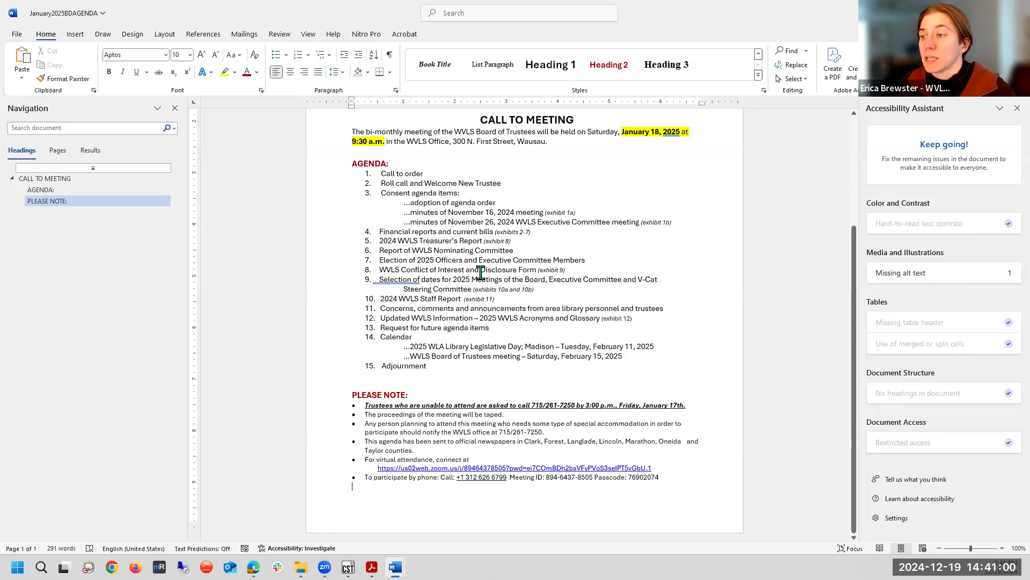
# Select the entire numbered agenda list and review the available styles for it, including List Paragraph, without applying one
pyautogui.scroll(4, 477, 277)
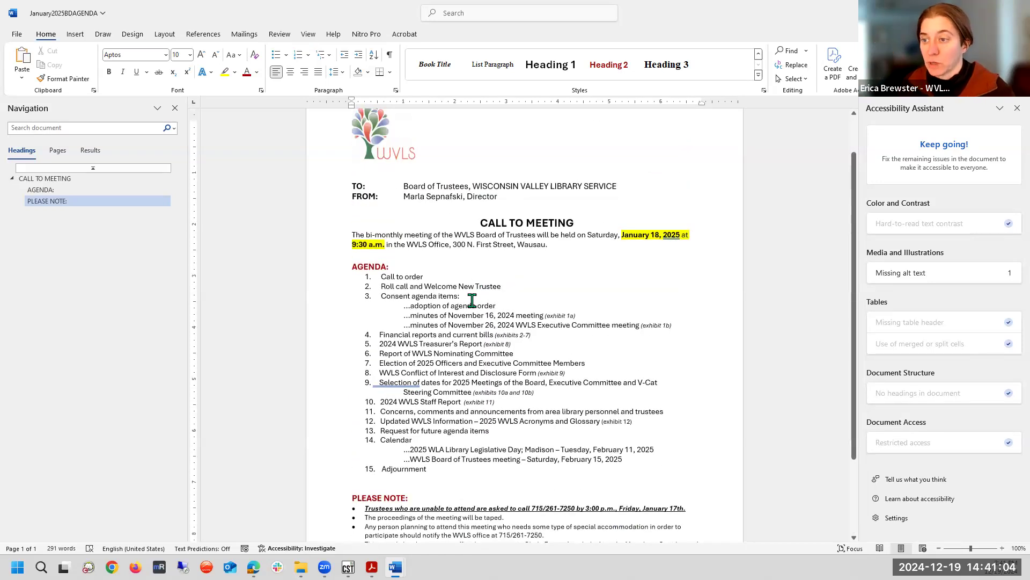
pyautogui.click(380, 281)
pyautogui.moveTo(511, 399); pyautogui.dragTo(628, 484)
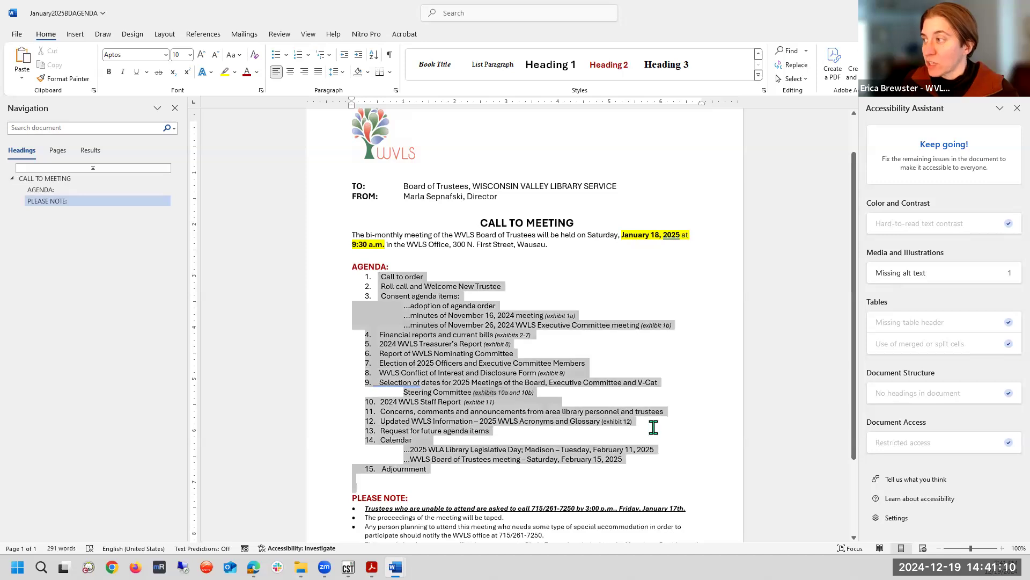
pyautogui.click(759, 75)
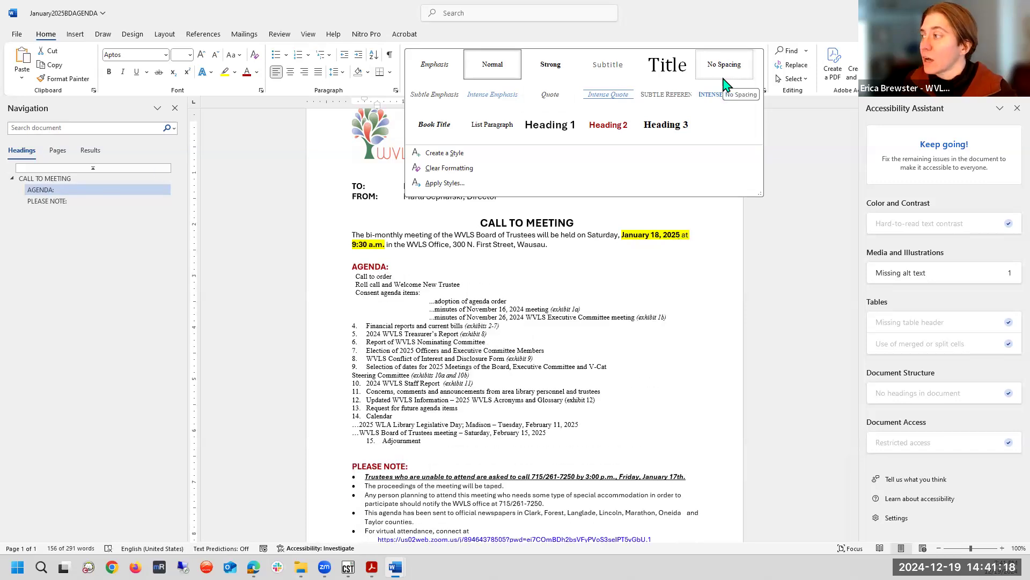
pyautogui.click(796, 156)
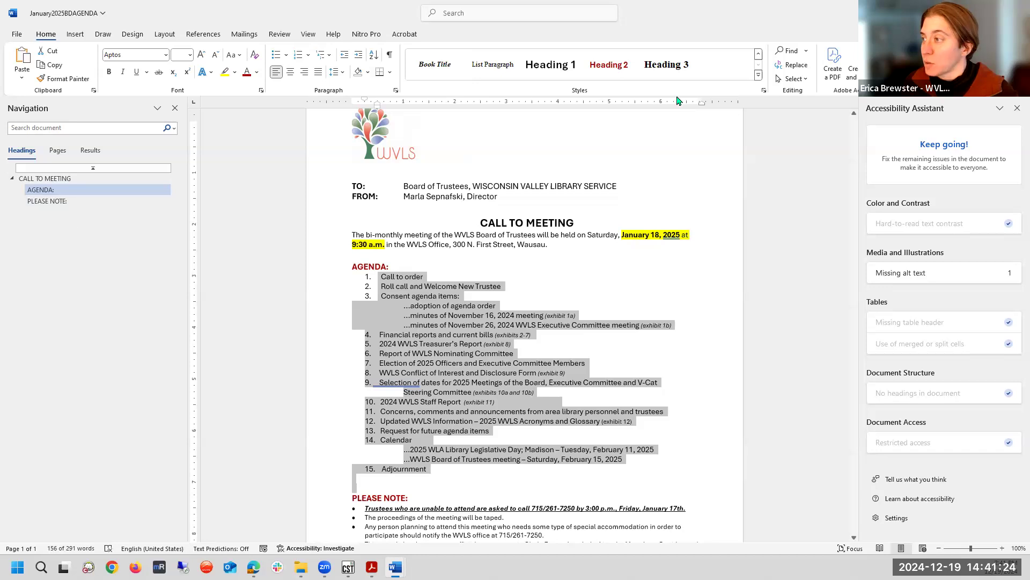
pyautogui.click(758, 75)
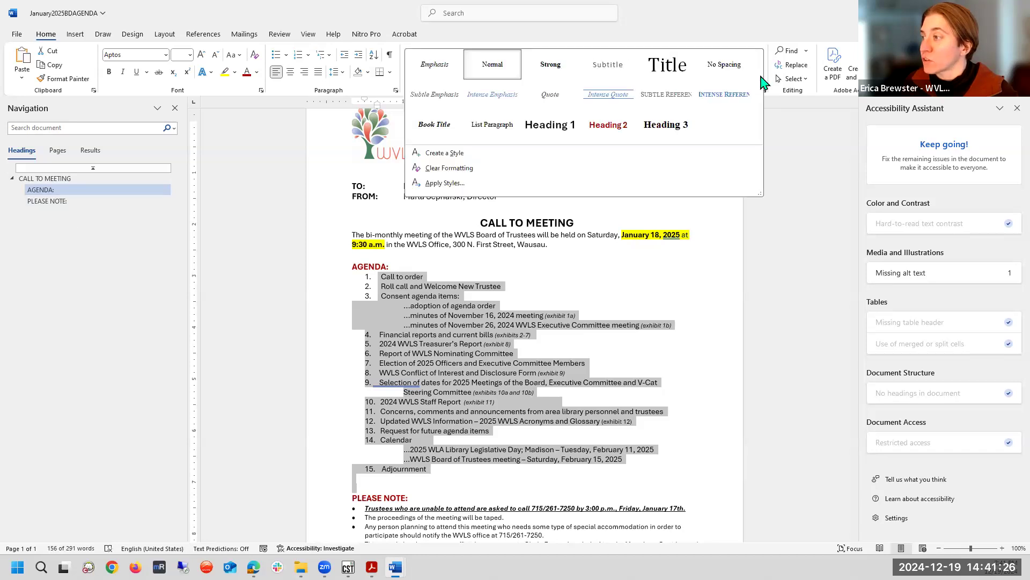
pyautogui.click(500, 131)
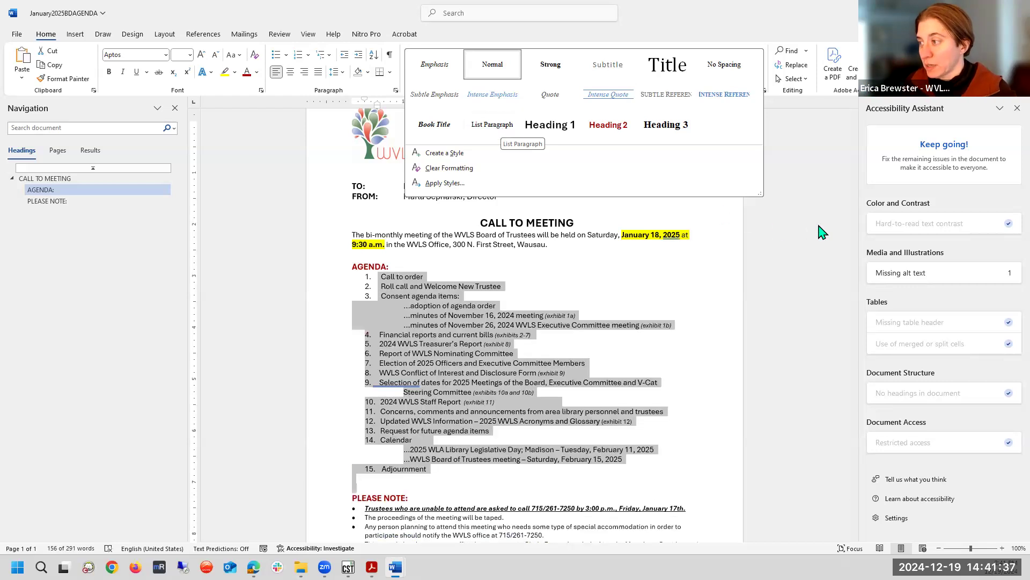
pyautogui.click(788, 196)
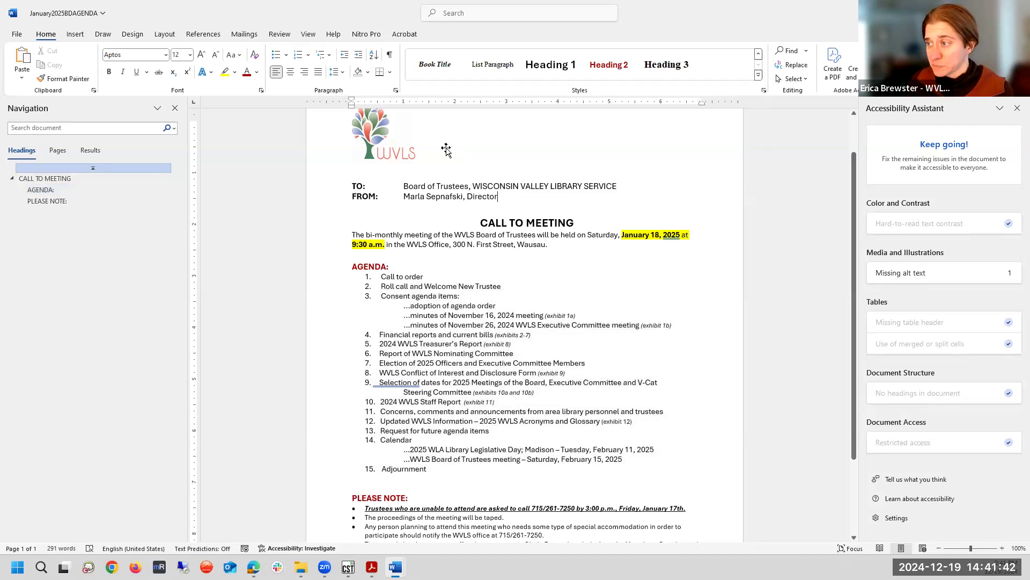
# Open the missing alt text issue for the WVLS logo and enter "Wisconsin valley library service logo with a tri colored graphic tree"
pyautogui.click(386, 143)
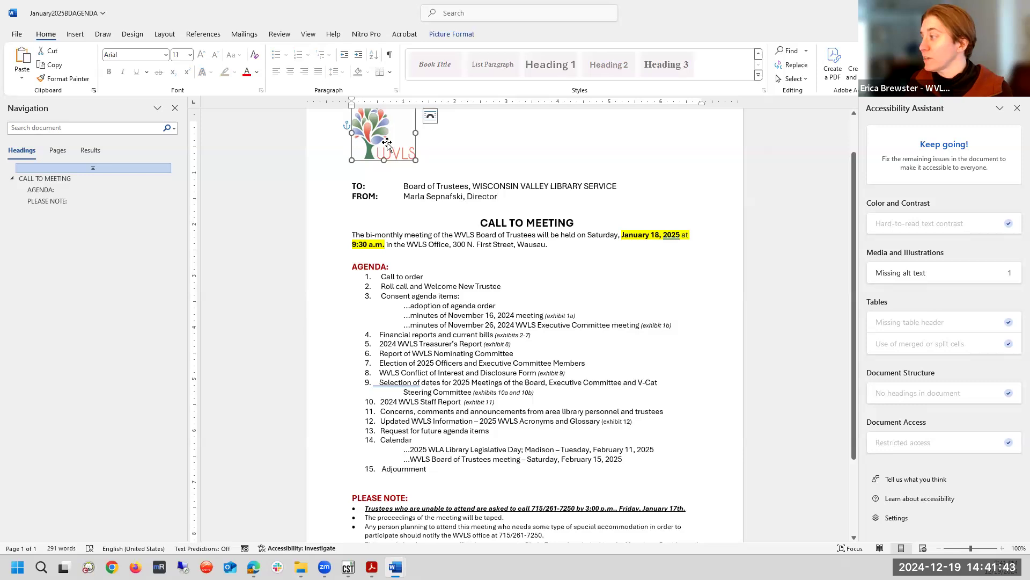
pyautogui.click(938, 272)
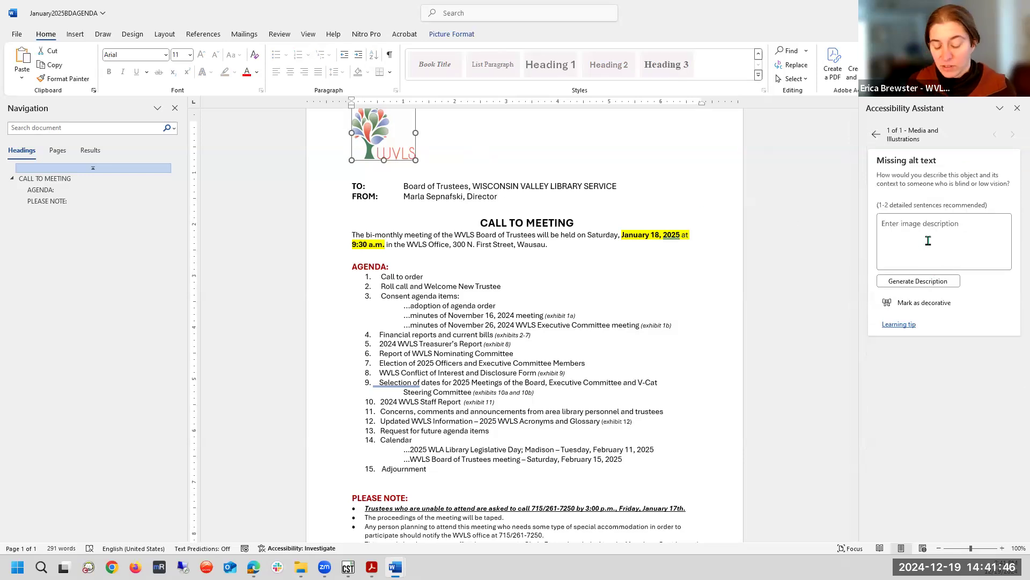
pyautogui.write('Wisconsin val')
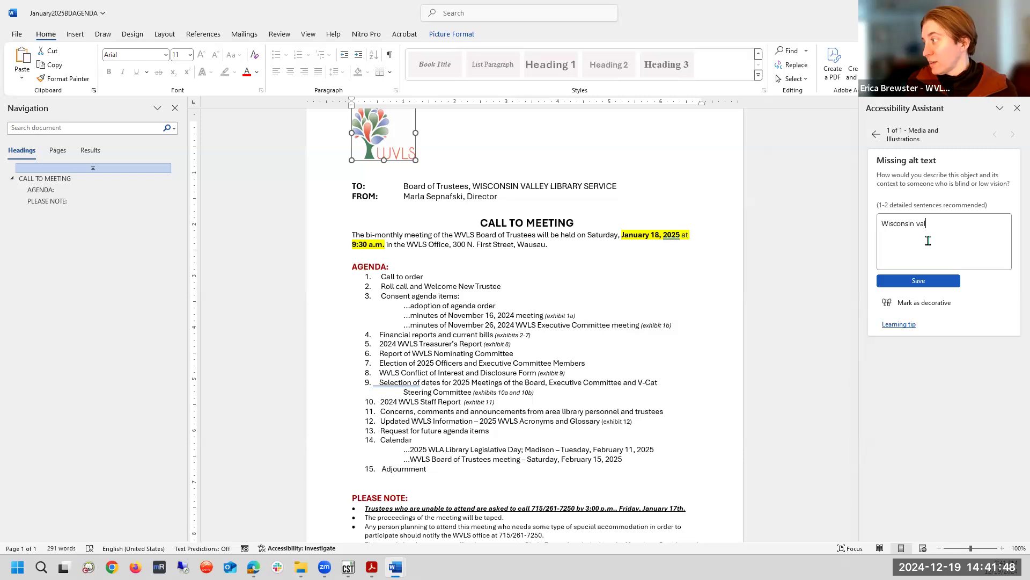
pyautogui.write('ley library service logo')
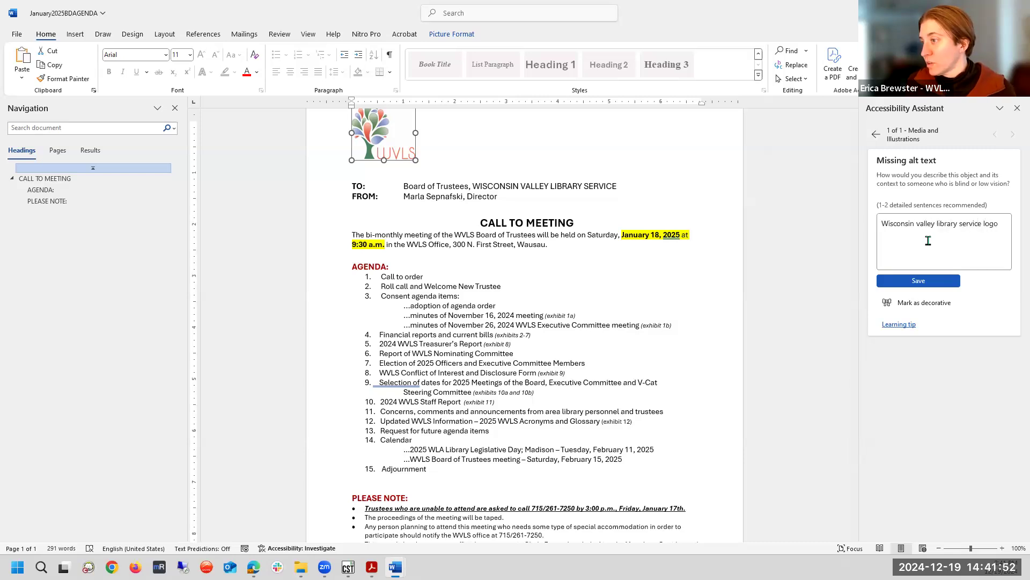
pyautogui.write(' with a tri colored gr')
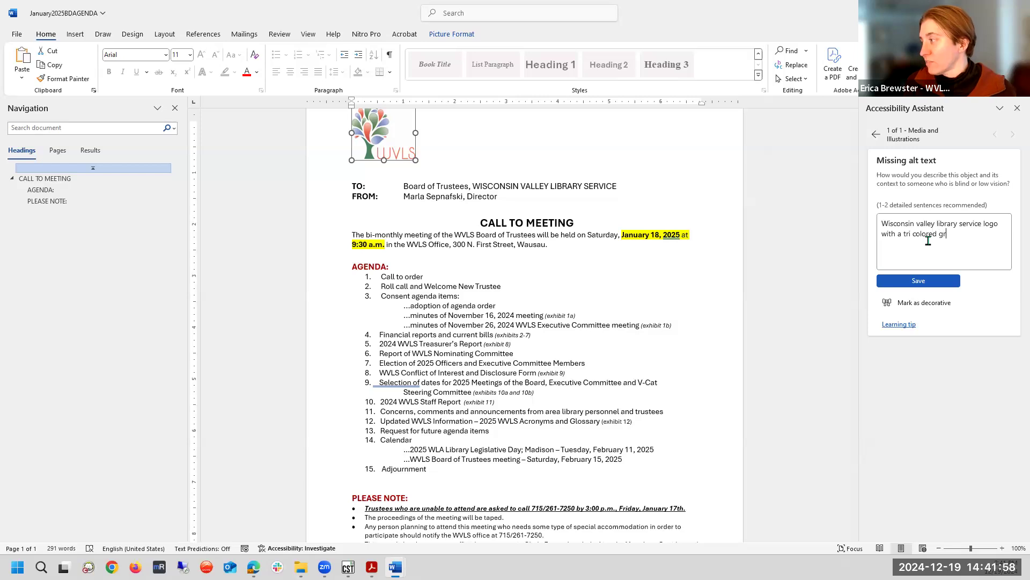
pyautogui.write('aphic tree')
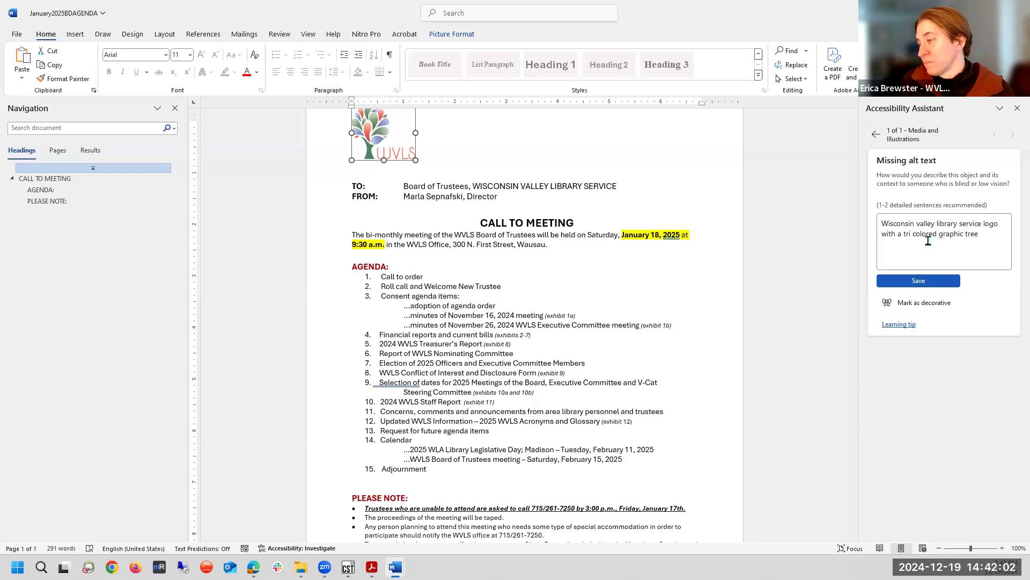
# Extend the logo's alt text to say the tree is representing the connection of independent public libraries in a consortium, and save it
pyautogui.write(' representing the connecti')
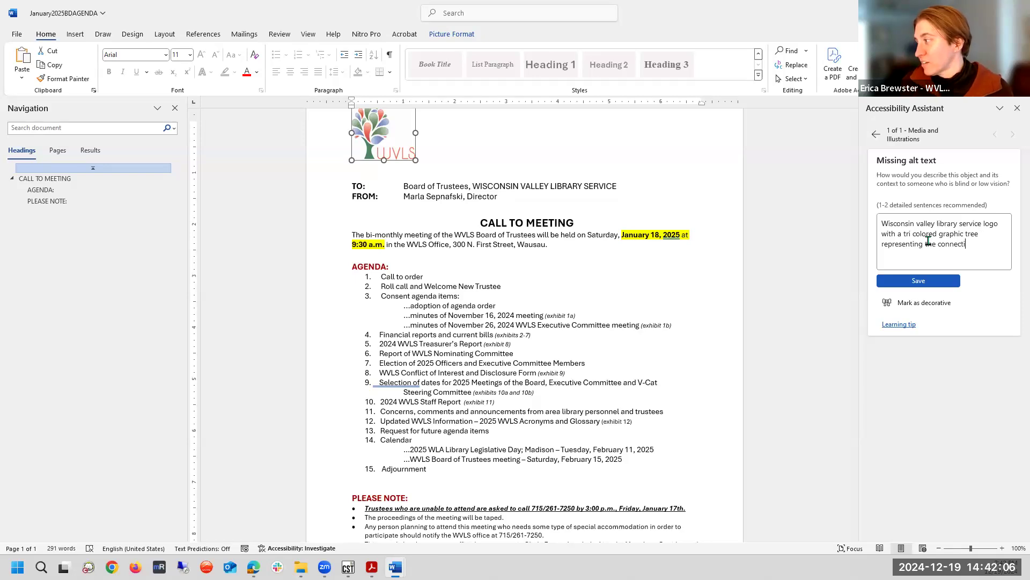
pyautogui.write('on of indicidua')
pyautogui.press('BackSpace')
pyautogui.press('BackSpace')
pyautogui.press('BackSpace')
pyautogui.press('BackSpace')
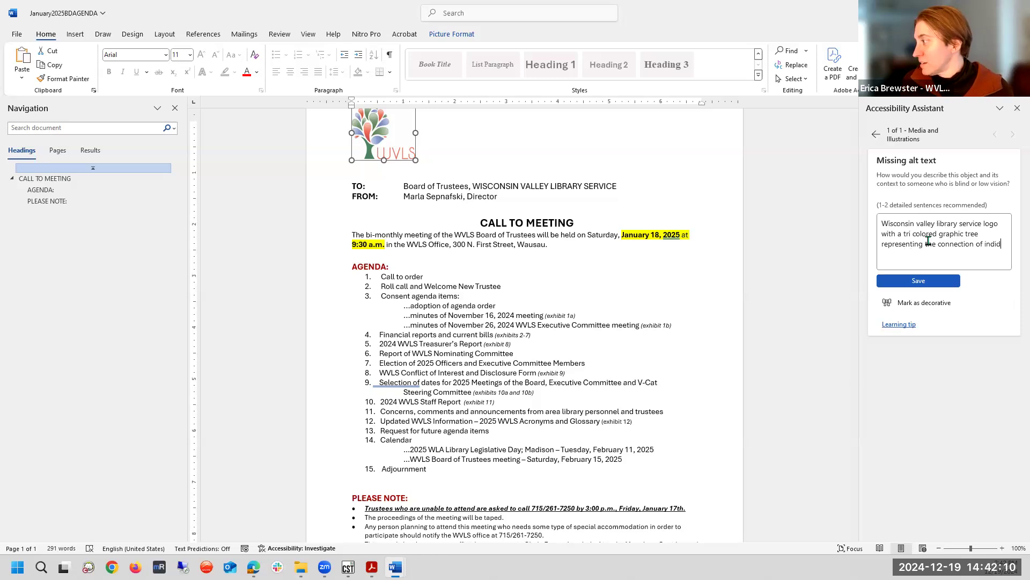
pyautogui.write('pendi')
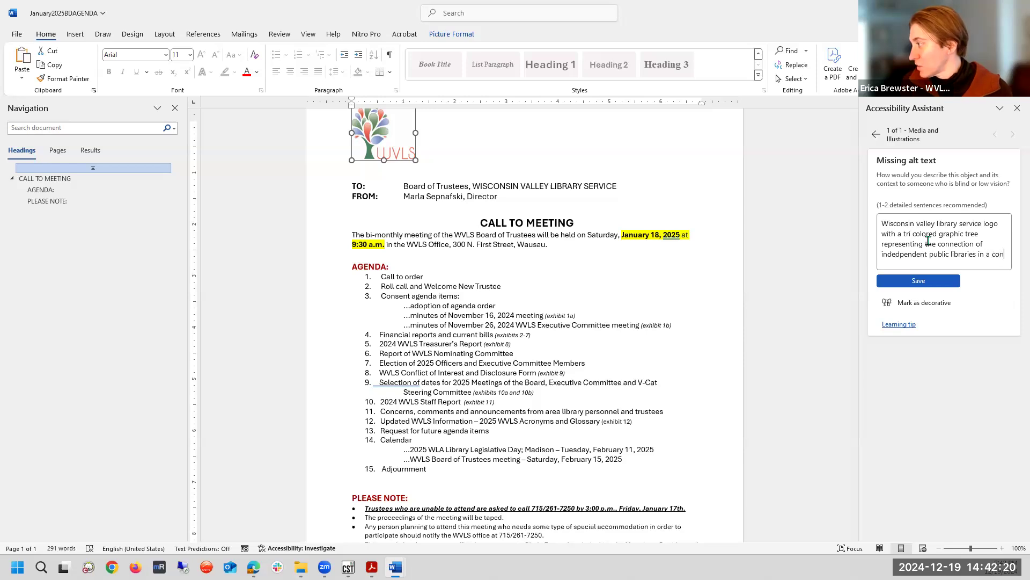
pyautogui.write('sorti')
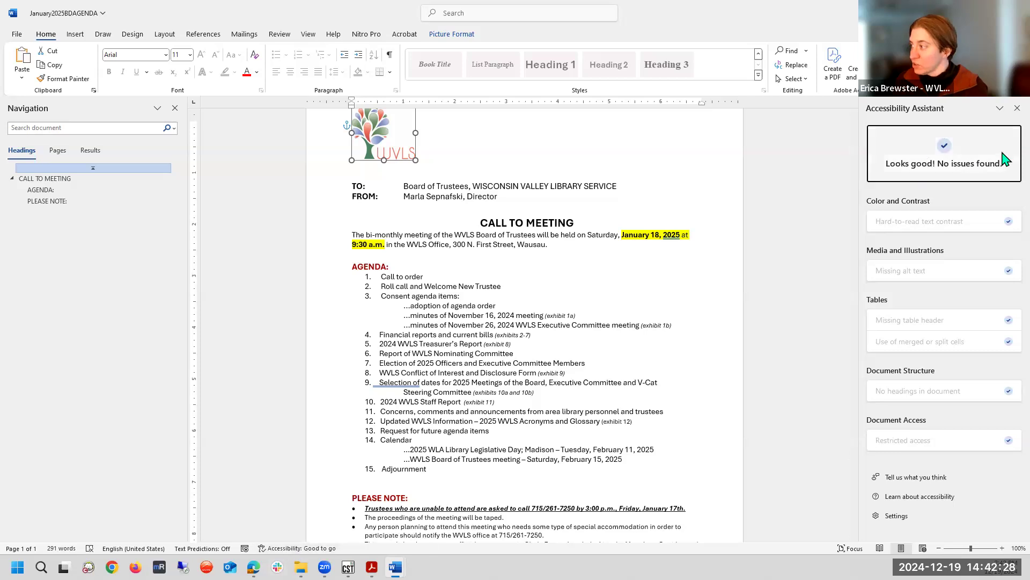
pyautogui.click(830, 240)
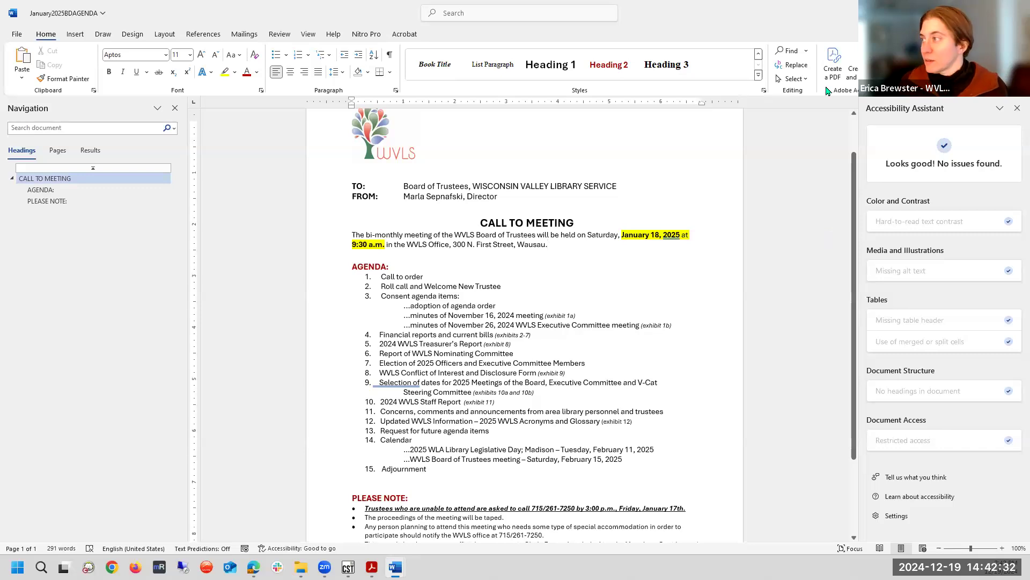
# Switch to the 2024.11.12-GEAVL-Board-Notice-Agenda document and check the style of the CALL TO ORDER heading
pyautogui.hotkey('alt', 'Tab')
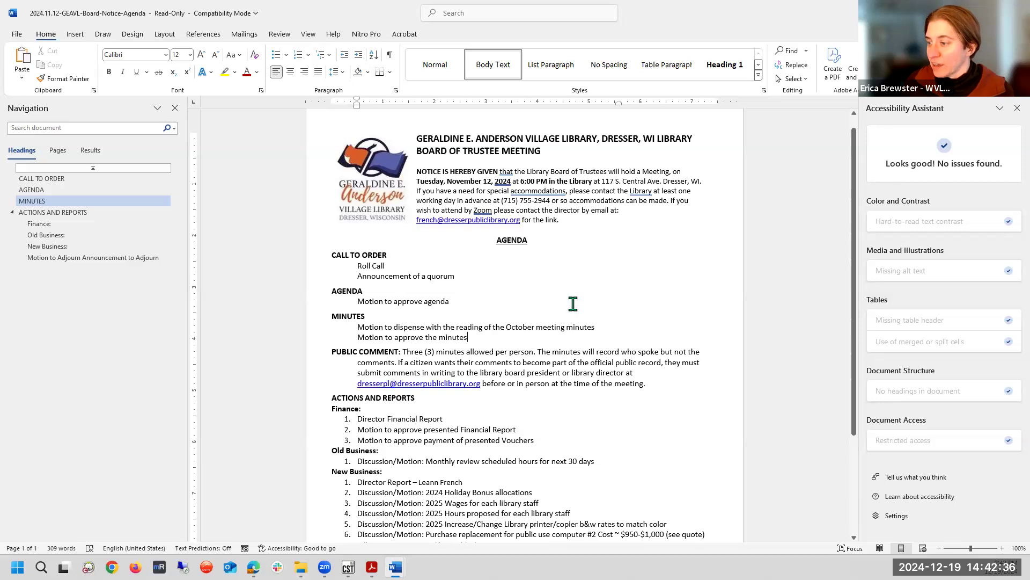
pyautogui.click(331, 255)
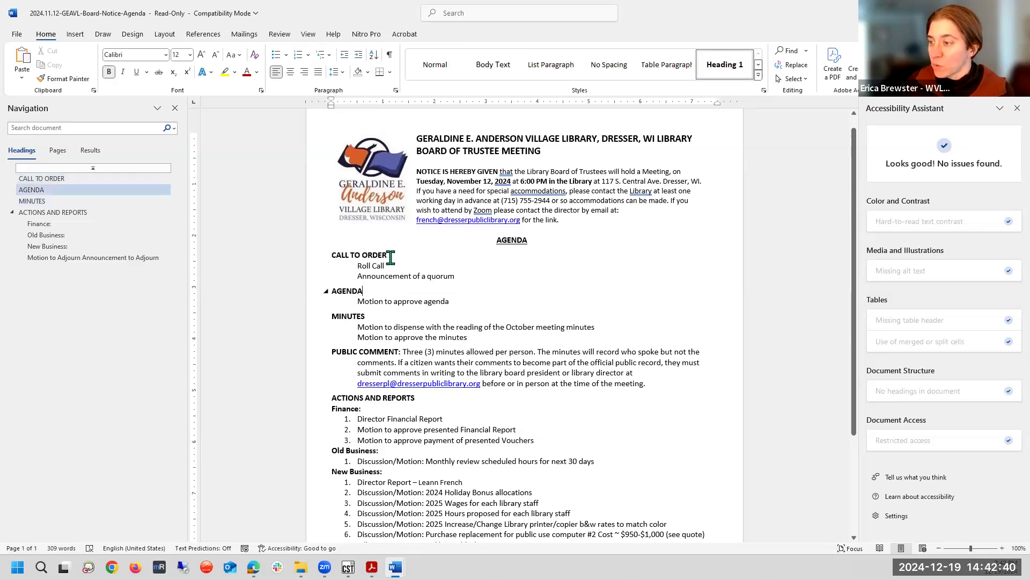
pyautogui.tripleClick(331, 256)
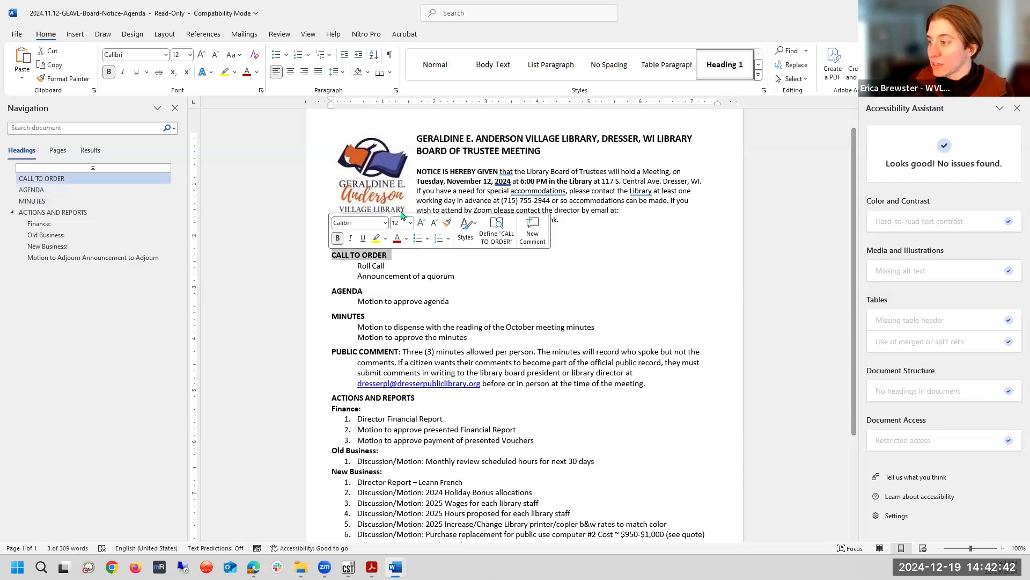
pyautogui.click(535, 236)
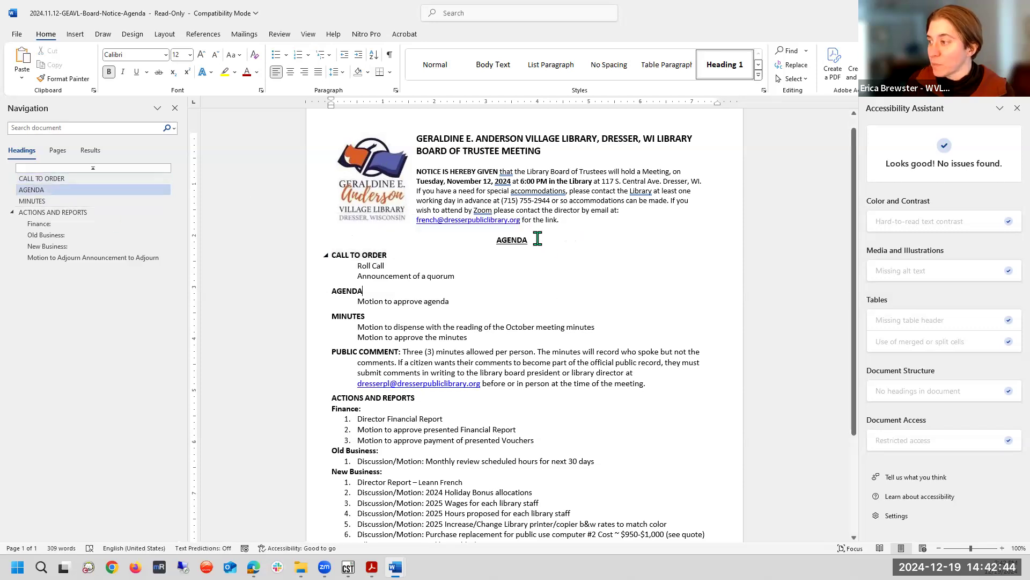
# Select the centred, underlined AGENDA title and update the Heading 1 style to match its formatting
pyautogui.doubleClick(499, 241)
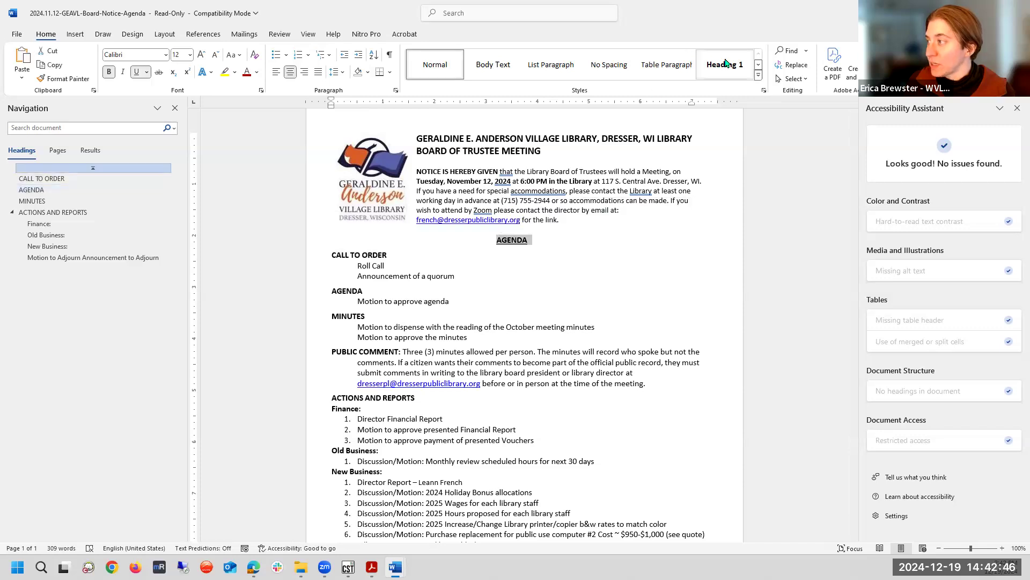
pyautogui.hotkey('ctrl', 'z')
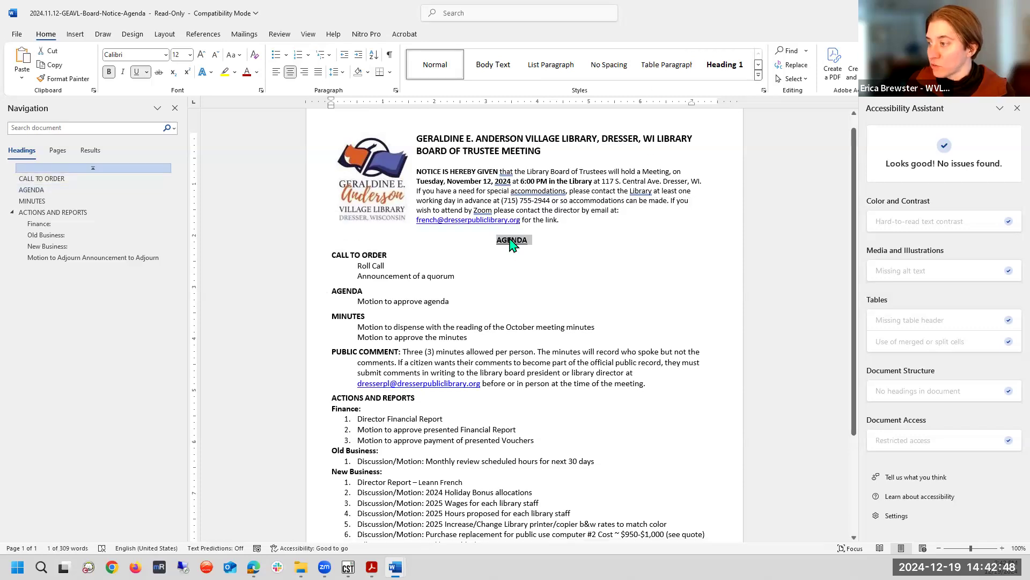
pyautogui.rightClick(510, 244)
pyautogui.rightClick(739, 65)
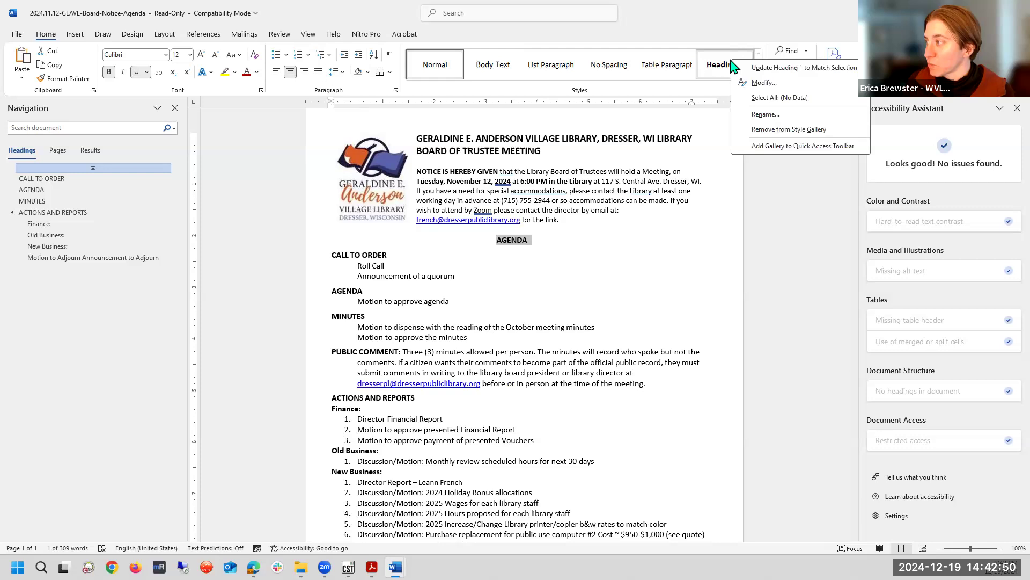
pyautogui.click(743, 68)
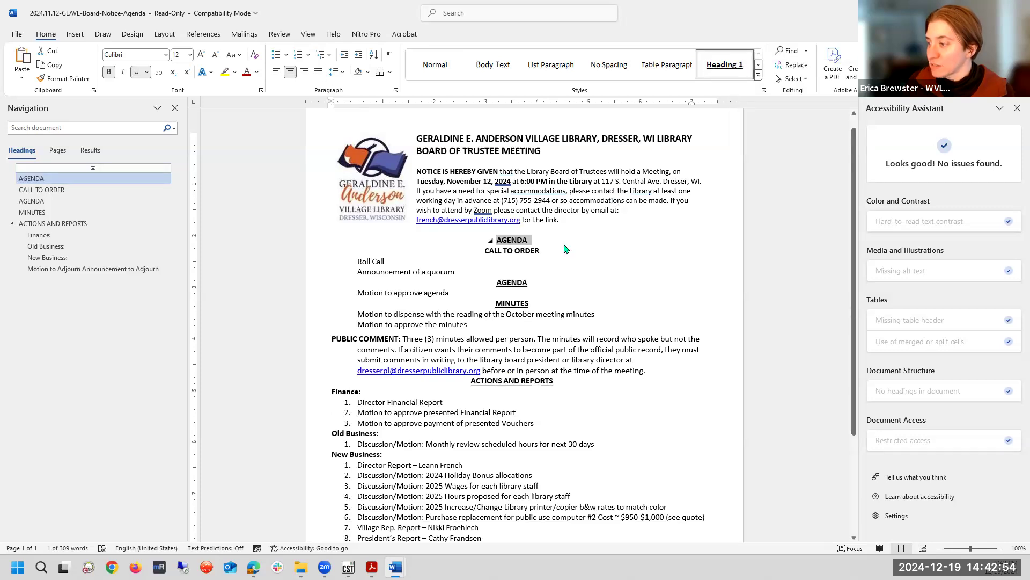
pyautogui.click(535, 251)
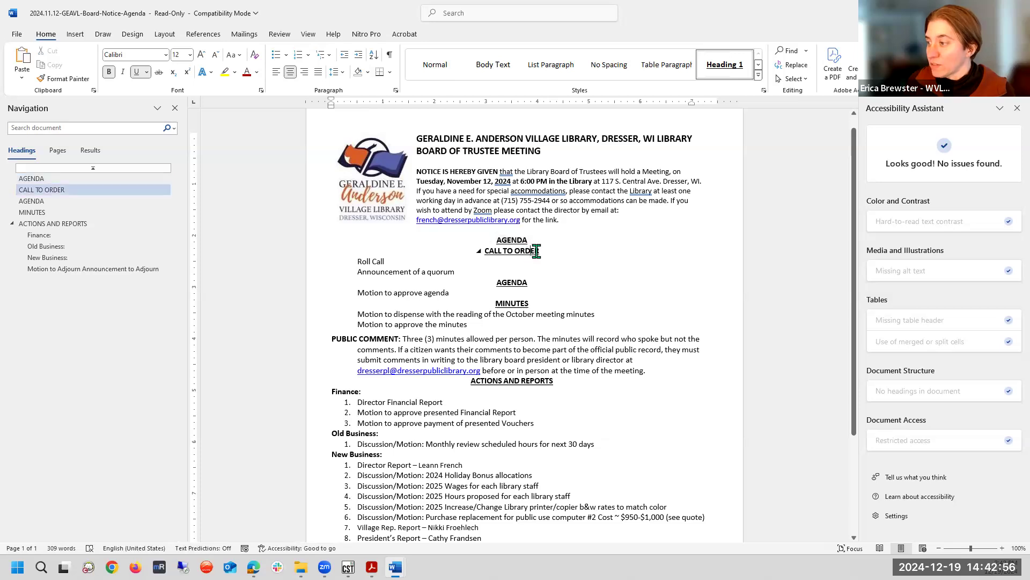
# Apply the Heading 2 style to the CALL TO ORDER heading, the second AGENDA heading and the MINUTES heading
pyautogui.click(758, 64)
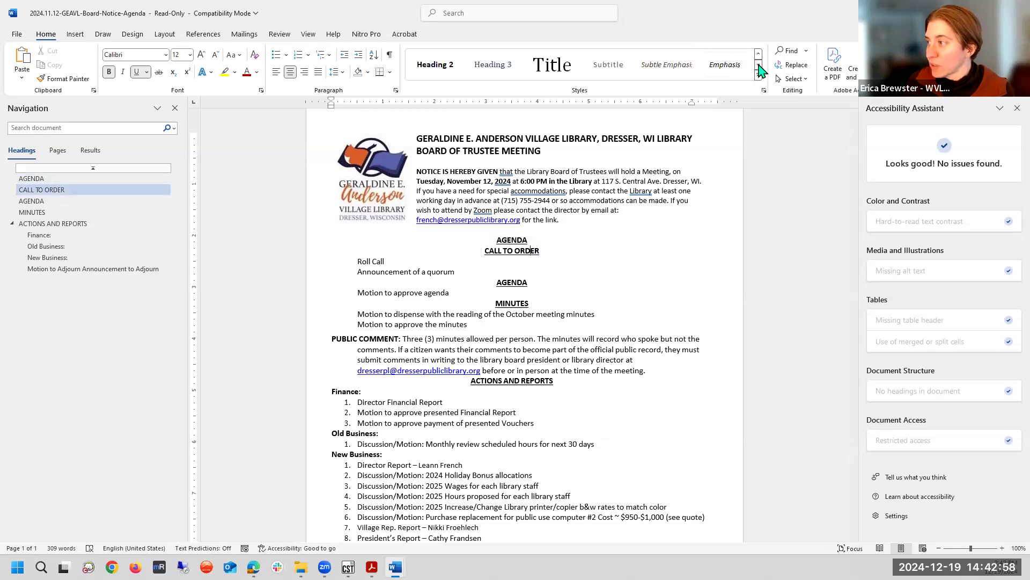
pyautogui.click(444, 65)
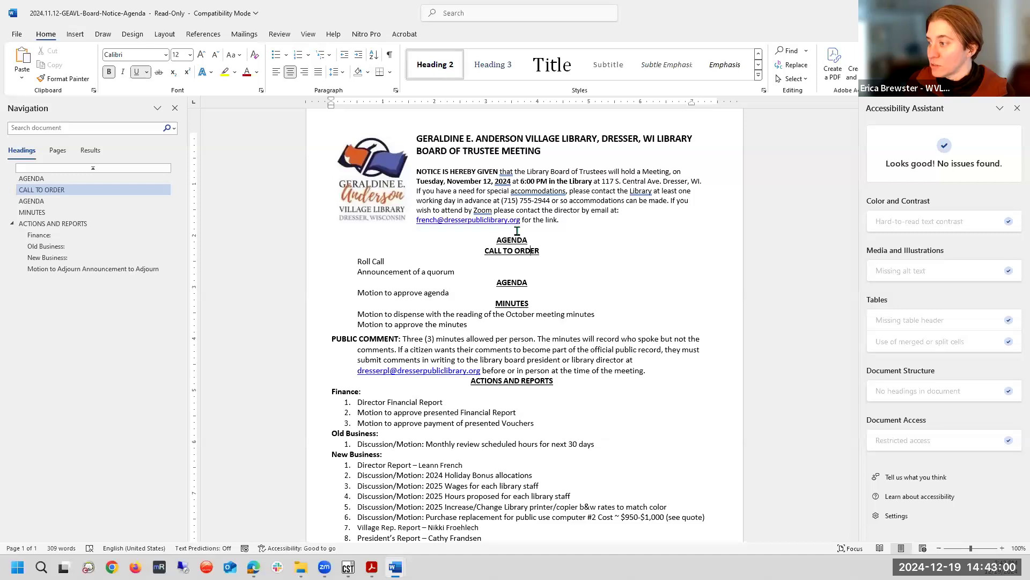
pyautogui.click(521, 282)
pyautogui.click(439, 68)
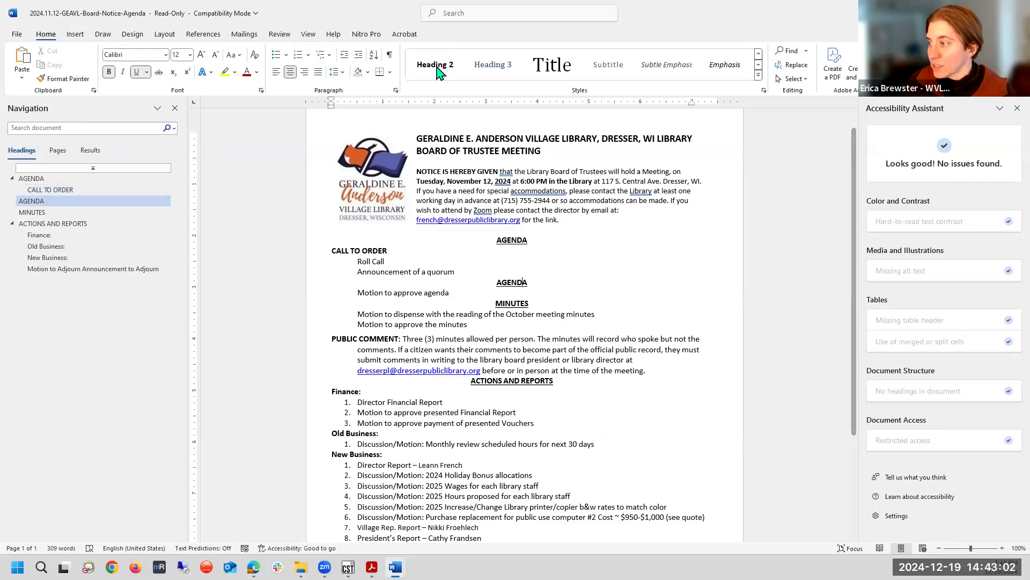
pyautogui.click(510, 304)
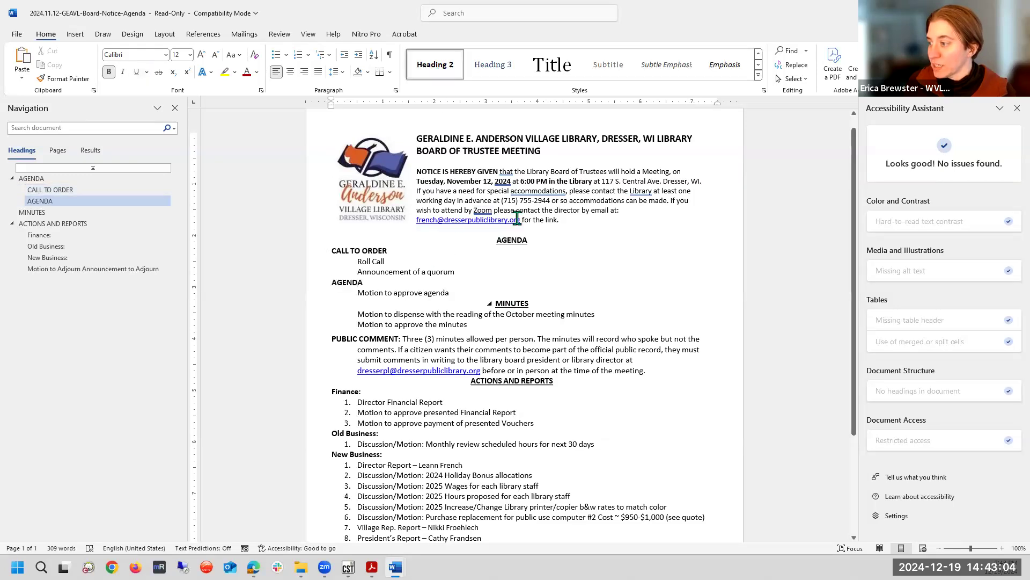
pyautogui.click(442, 69)
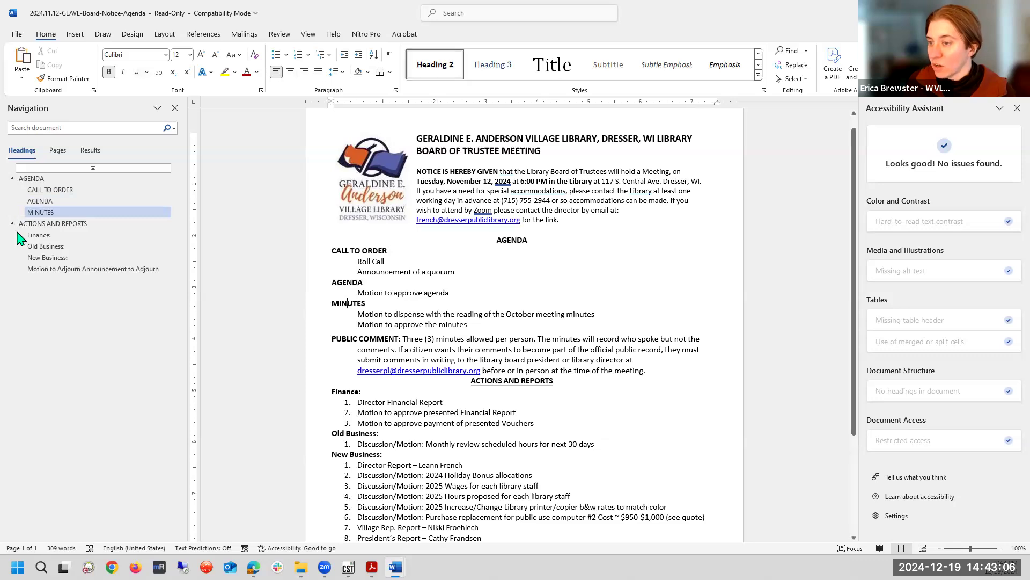
# Insert a blank line above ACTIONS AND REPORTS and apply the Heading 2 style to that heading
pyautogui.click(556, 381)
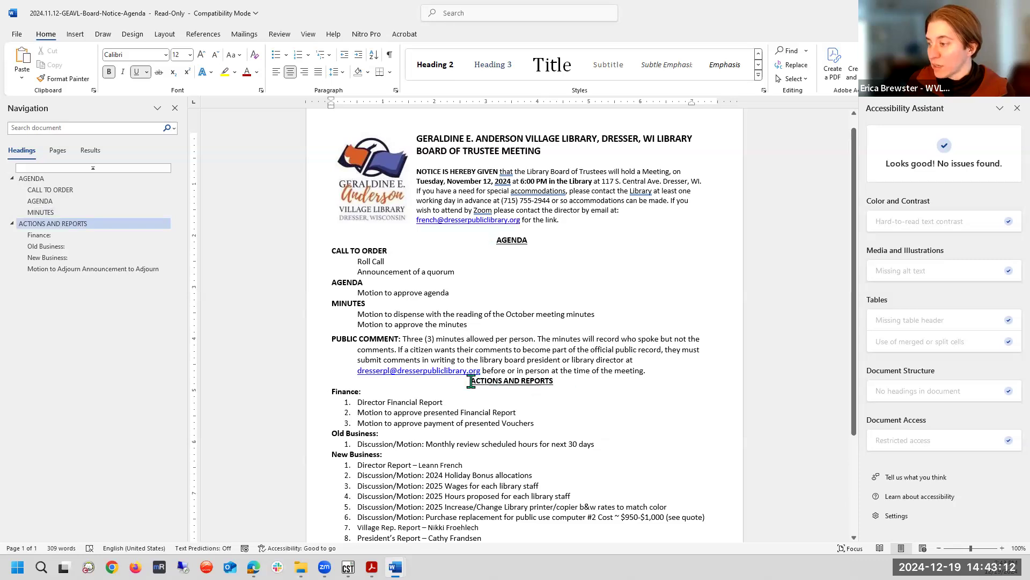
pyautogui.press('Return')
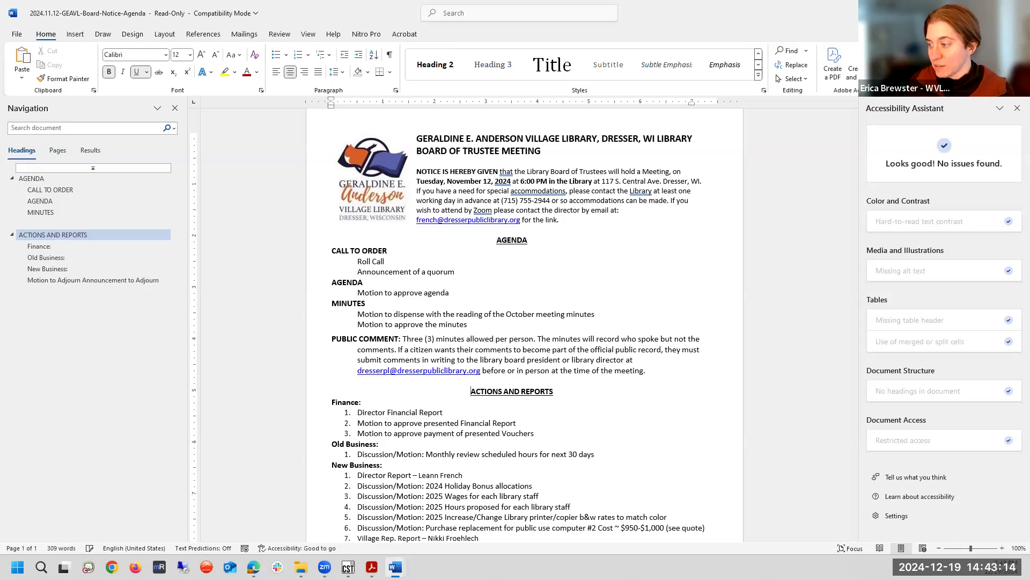
pyautogui.click(349, 403)
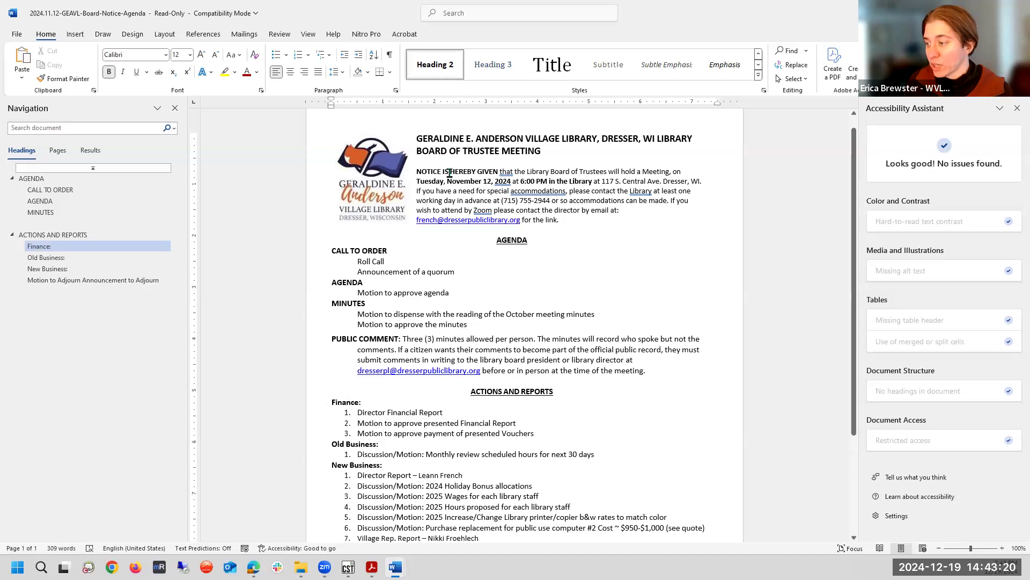
pyautogui.moveTo(559, 391); pyautogui.dragTo(475, 386)
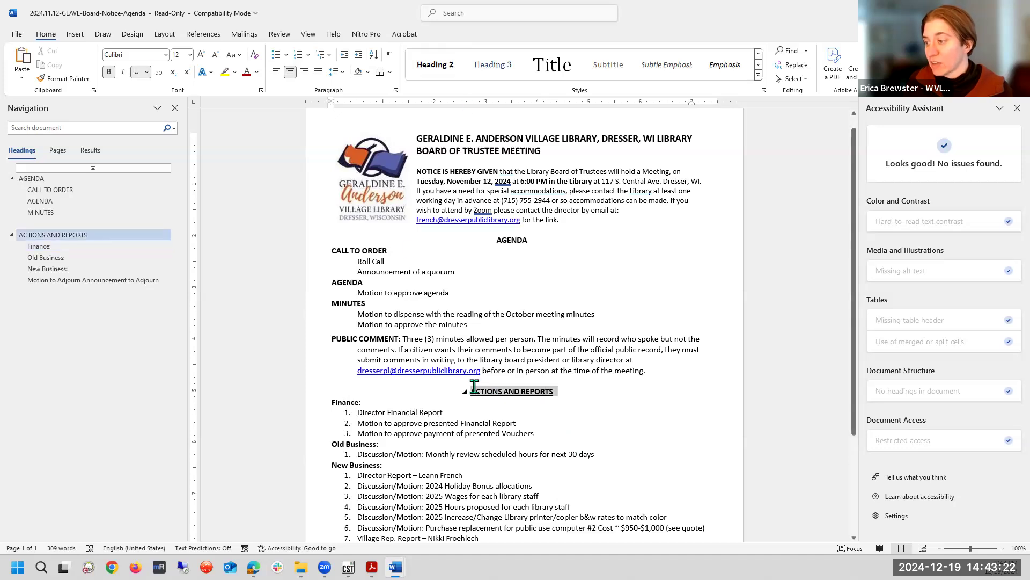
pyautogui.click(436, 64)
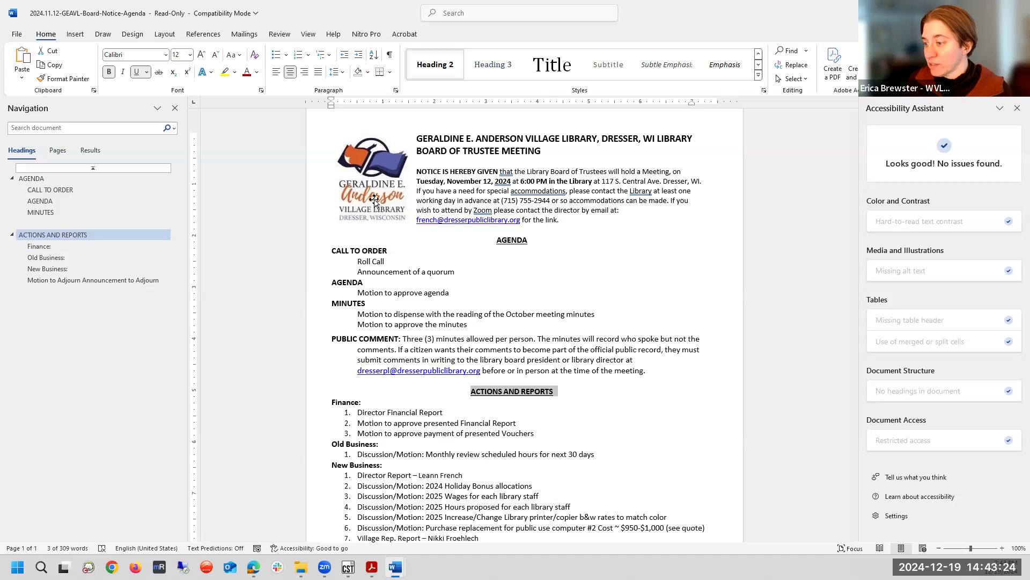
# Select the Finance: line and update the Heading 3 style to match its bold formatting
pyautogui.moveTo(363, 406); pyautogui.dragTo(335, 406)
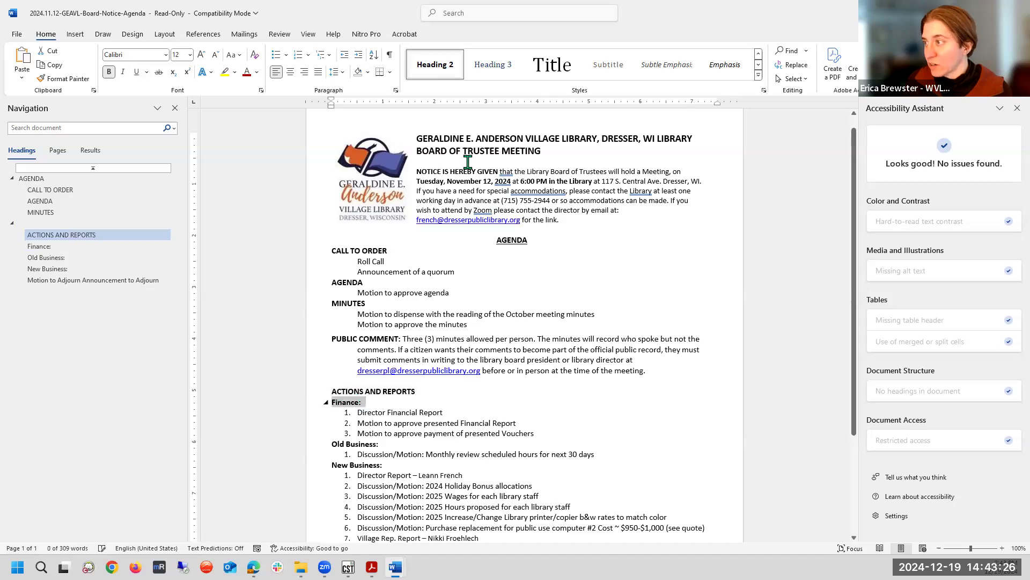
pyautogui.click(488, 62)
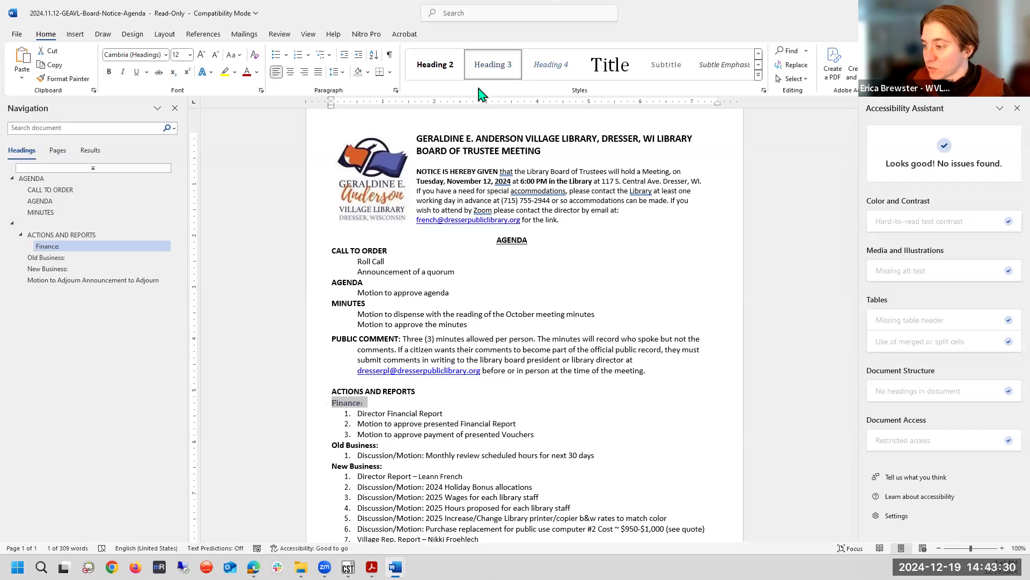
pyautogui.hotkey('ctrl', 'z')
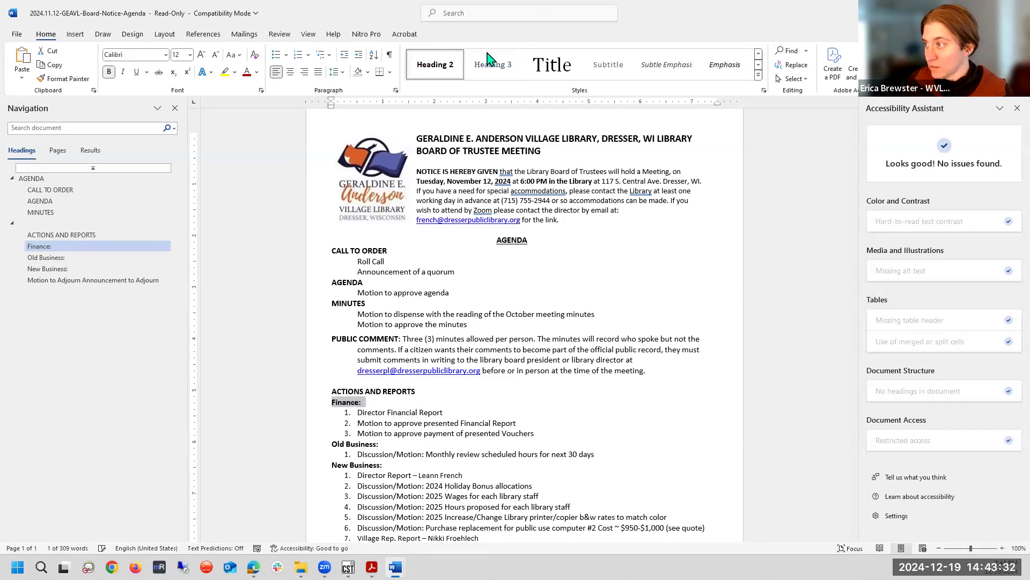
pyautogui.rightClick(489, 66)
pyautogui.click(495, 70)
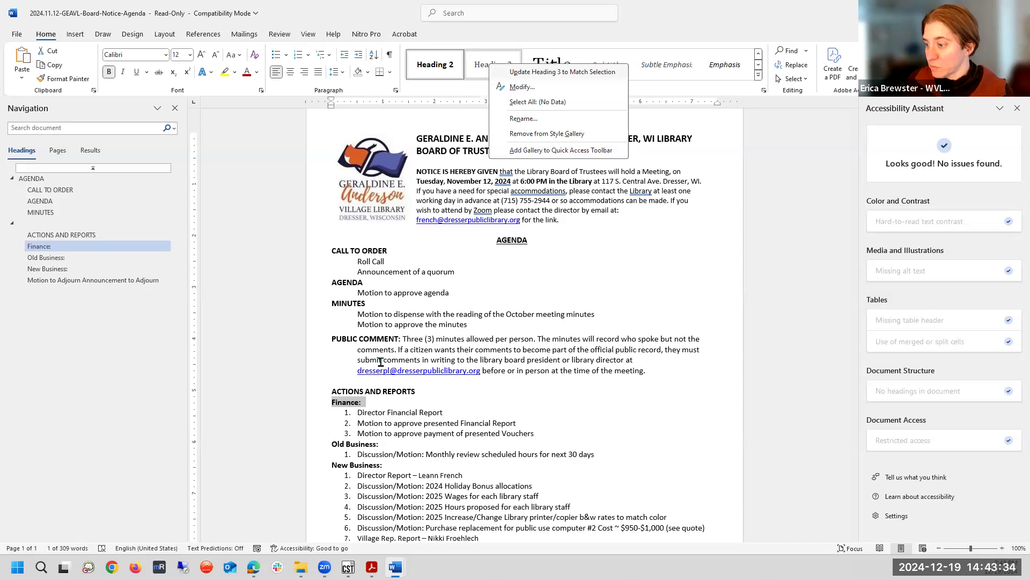
# Apply the Heading 3 style to the Old Business: and New Business: lines
pyautogui.tripleClick(387, 444)
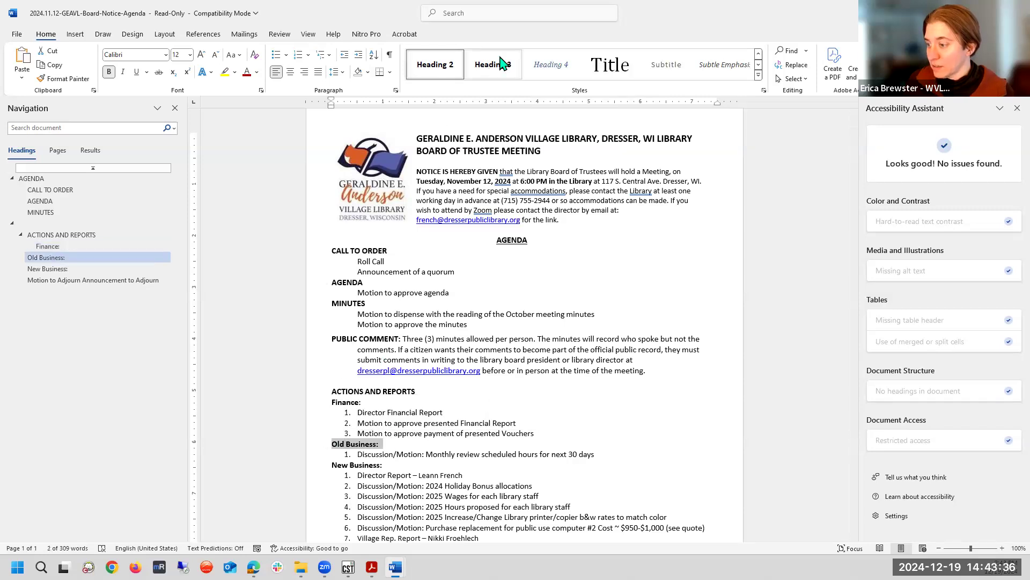
pyautogui.tripleClick(369, 466)
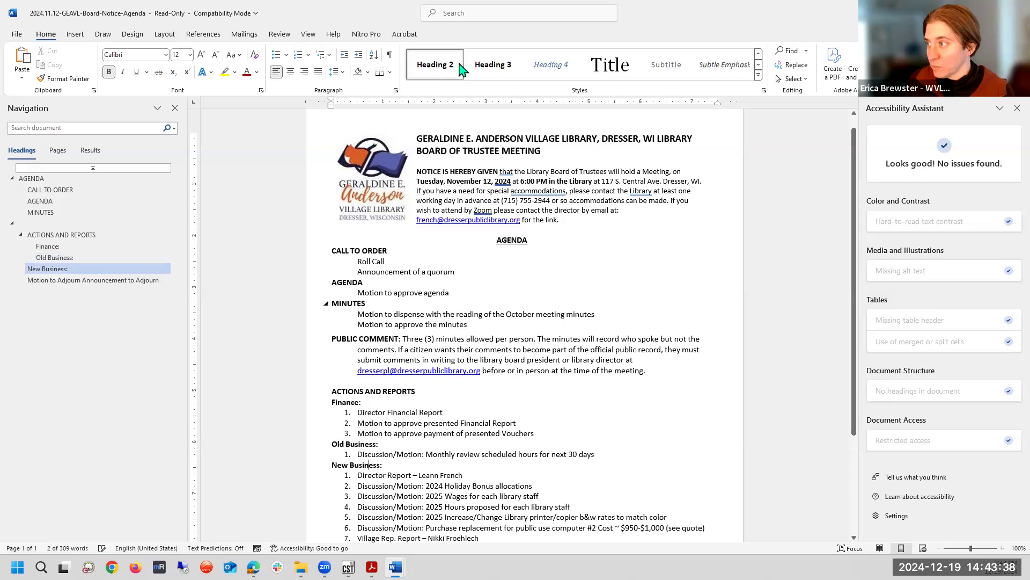
pyautogui.click(482, 68)
# Apply the Heading 2 style to the Motion to Adjourn line and check the style of Announcement to Adjourn
pyautogui.scroll(-3, 577, 342)
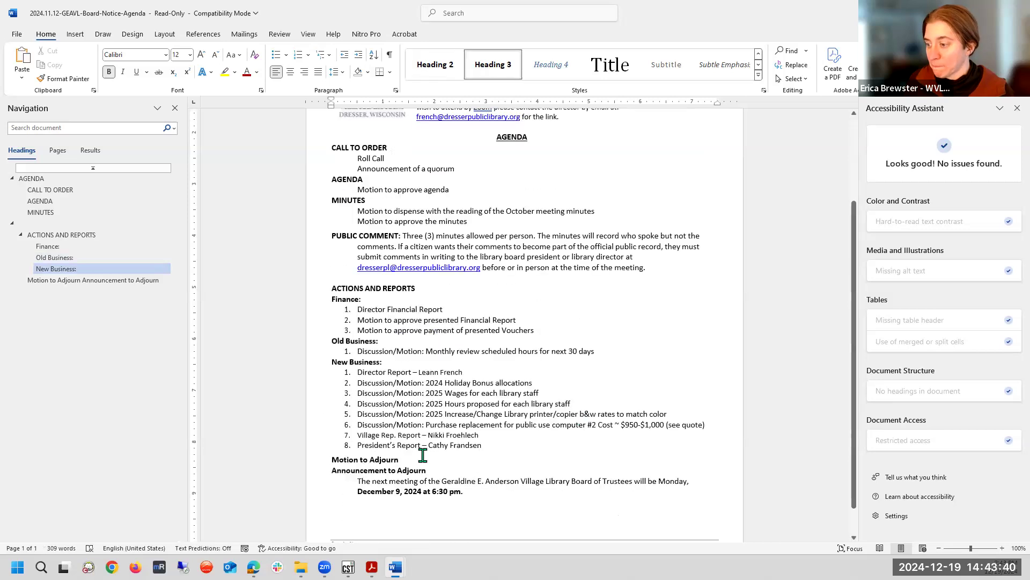
pyautogui.tripleClick(325, 458)
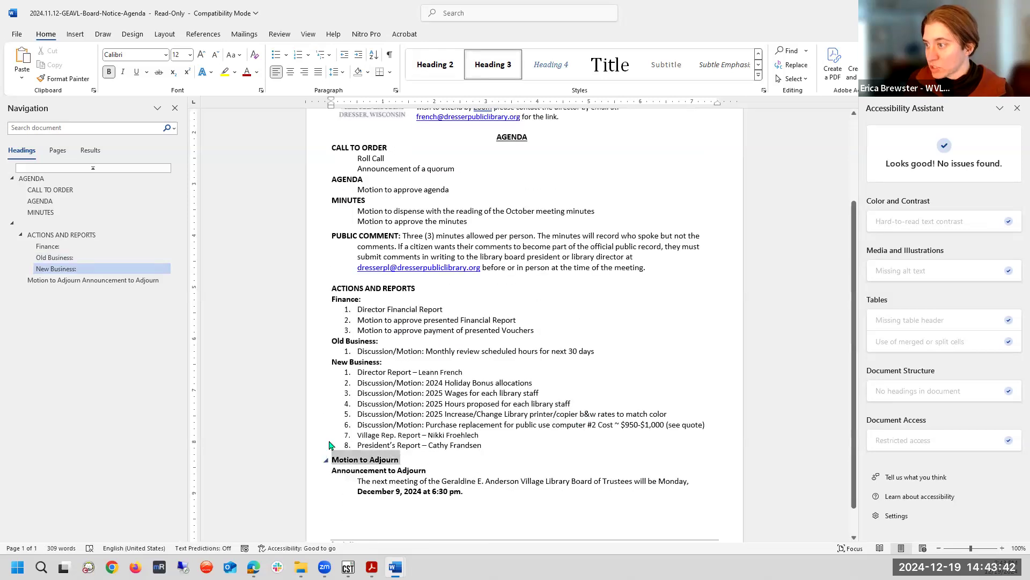
pyautogui.click(435, 64)
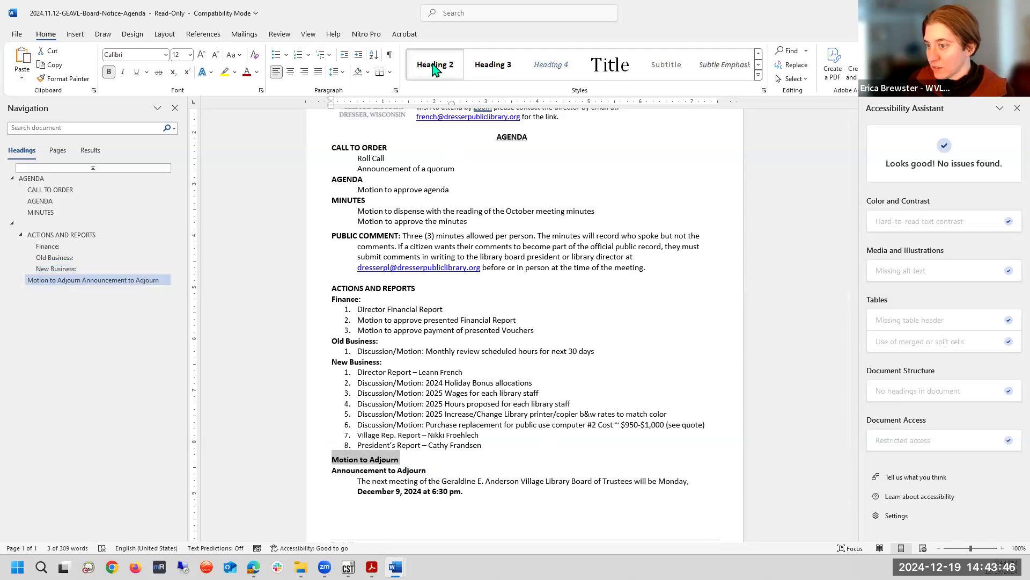
pyautogui.click(321, 471)
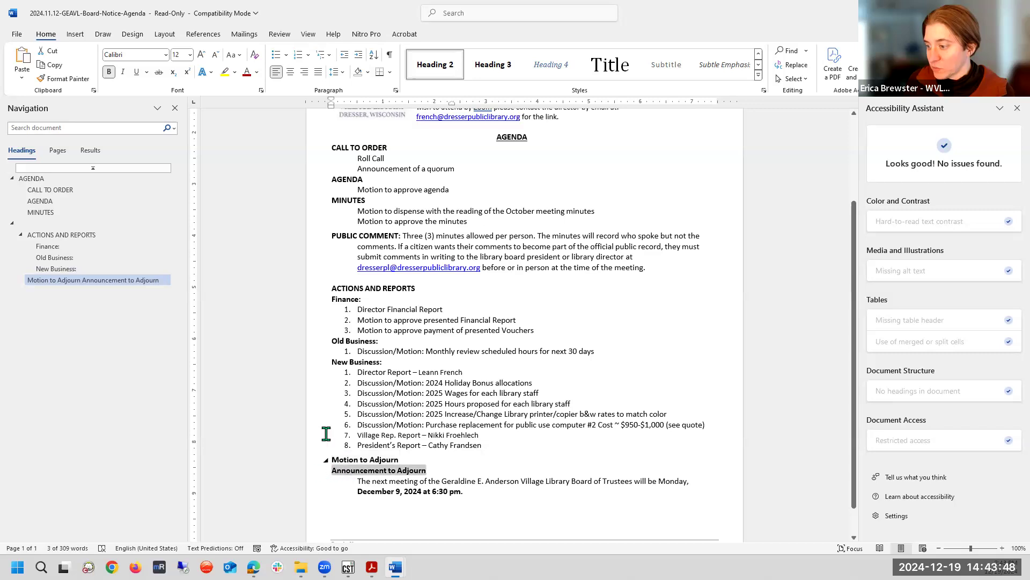
pyautogui.click(550, 478)
pyautogui.scroll(4, 550, 476)
pyautogui.scroll(1, 550, 476)
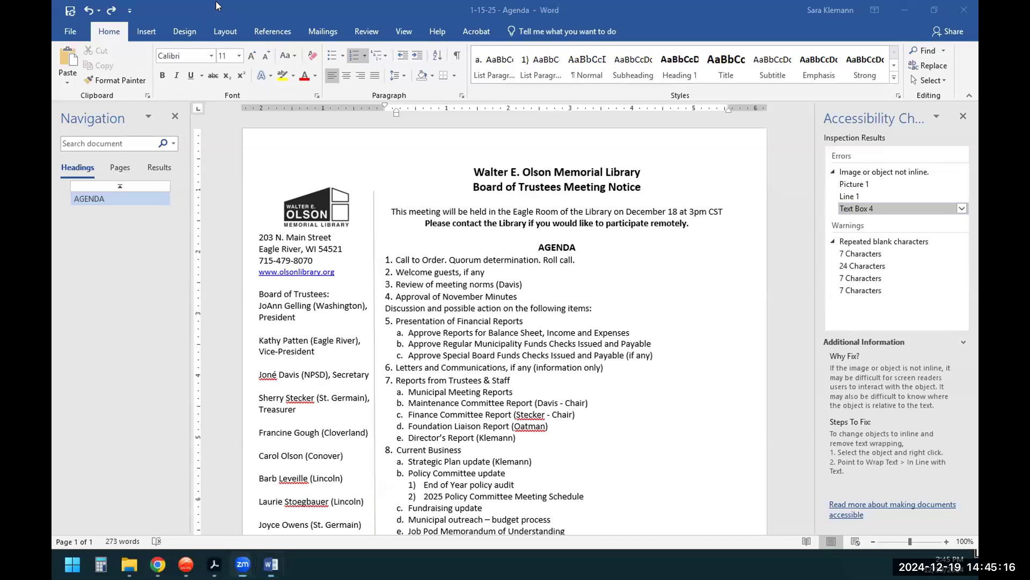
# Look through the 1-15-25 - Agenda document, examining the trustee sidebar text box and the distribution list under Notice of posting
pyautogui.moveTo(218, 6); pyautogui.dragTo(217, 0)
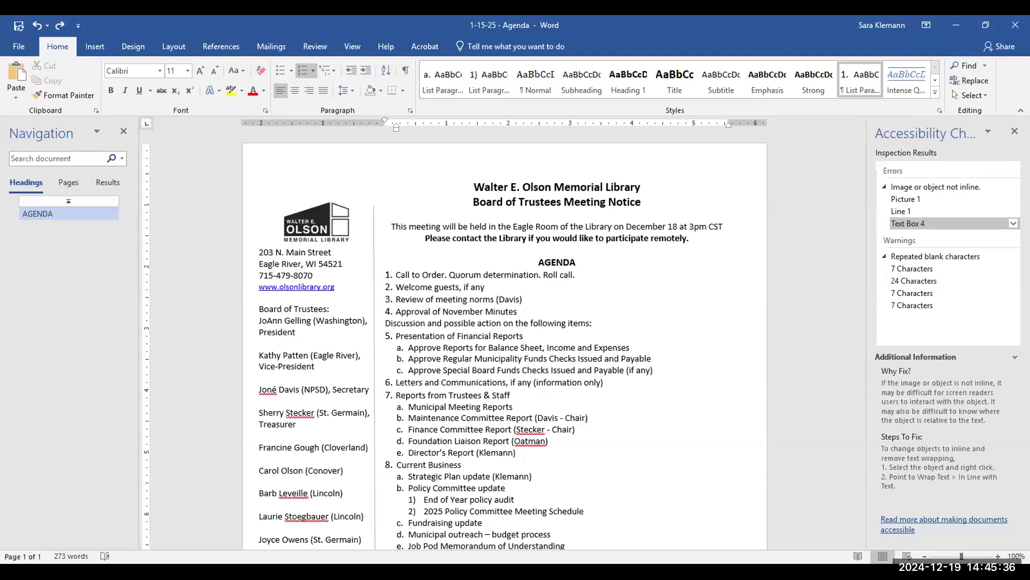
pyautogui.scroll(-1, 670, 360)
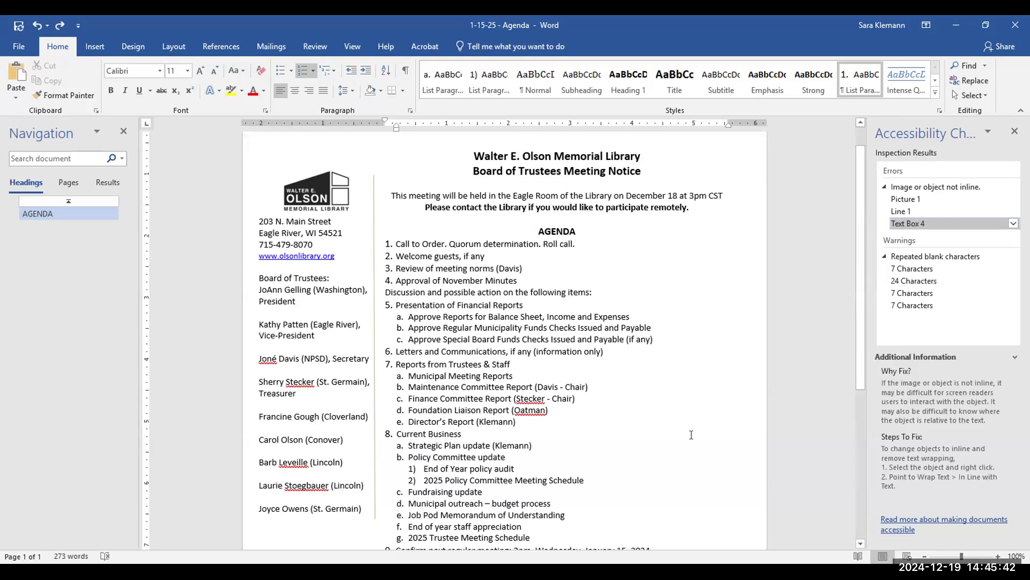
pyautogui.scroll(-1, 633, 335)
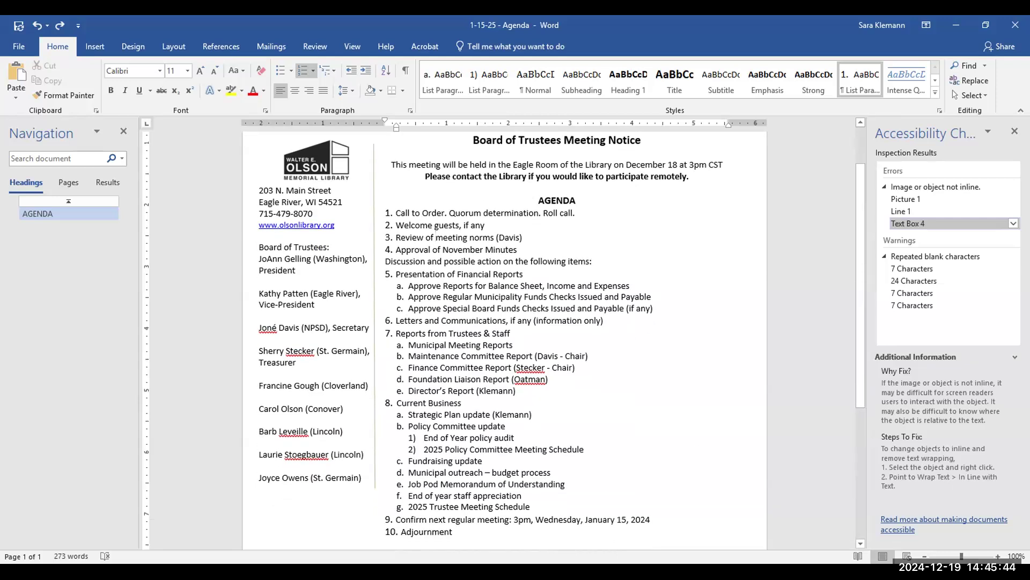
pyautogui.click(287, 186)
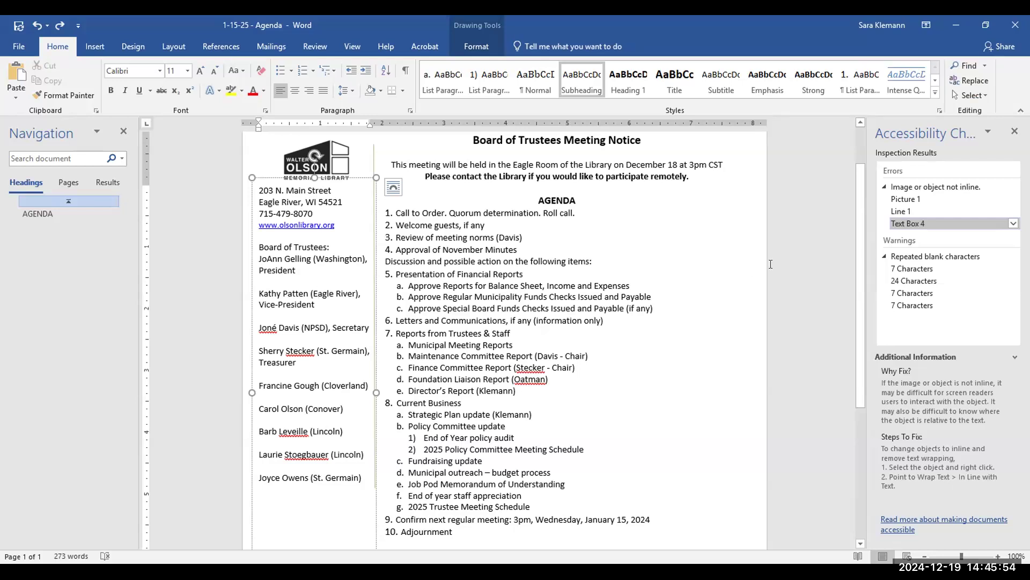
pyautogui.scroll(-5, 771, 264)
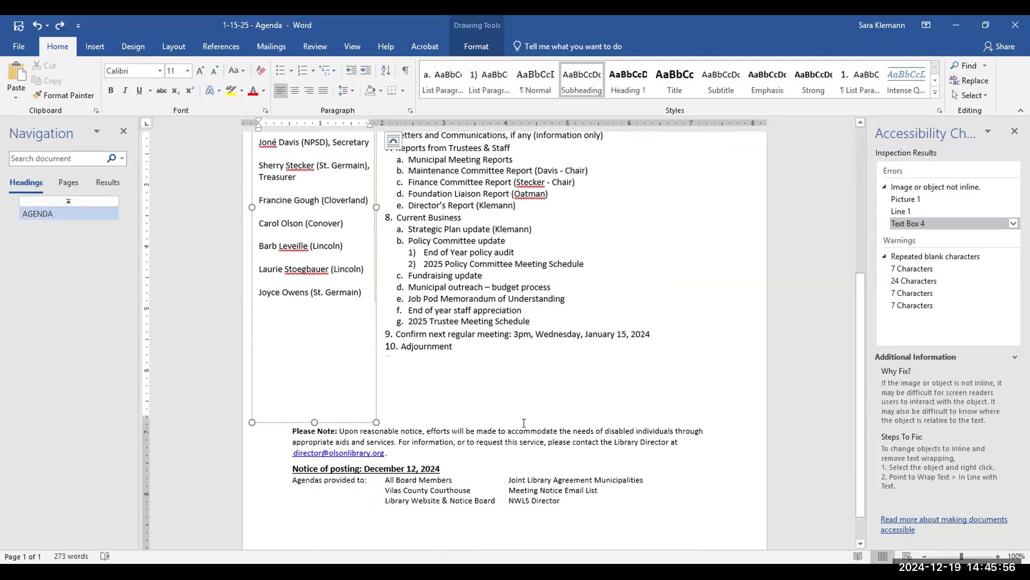
pyautogui.click(524, 430)
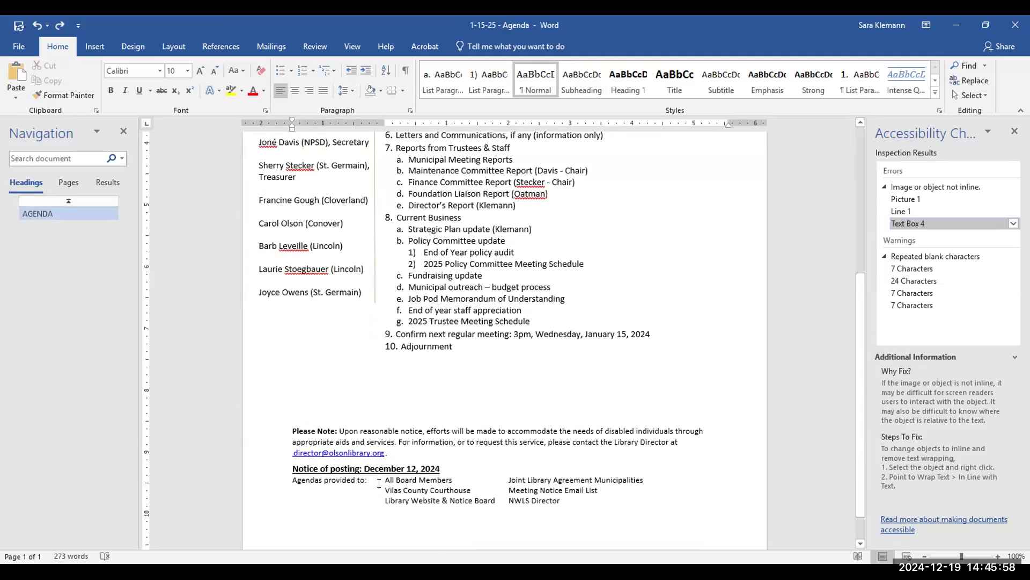
pyautogui.moveTo(387, 480); pyautogui.dragTo(588, 501)
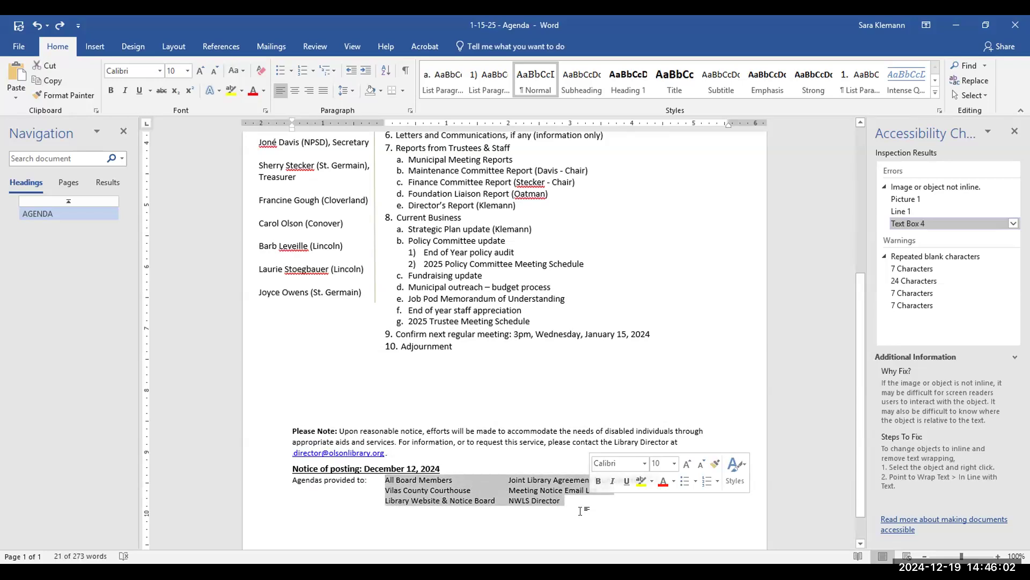
pyautogui.click(640, 325)
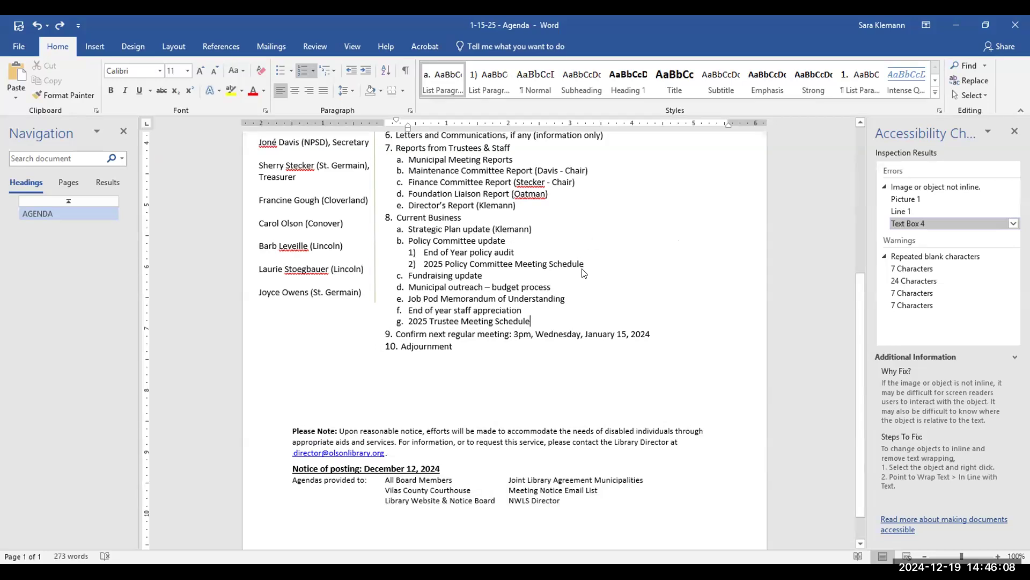
pyautogui.scroll(4, 582, 276)
pyautogui.scroll(2, 582, 276)
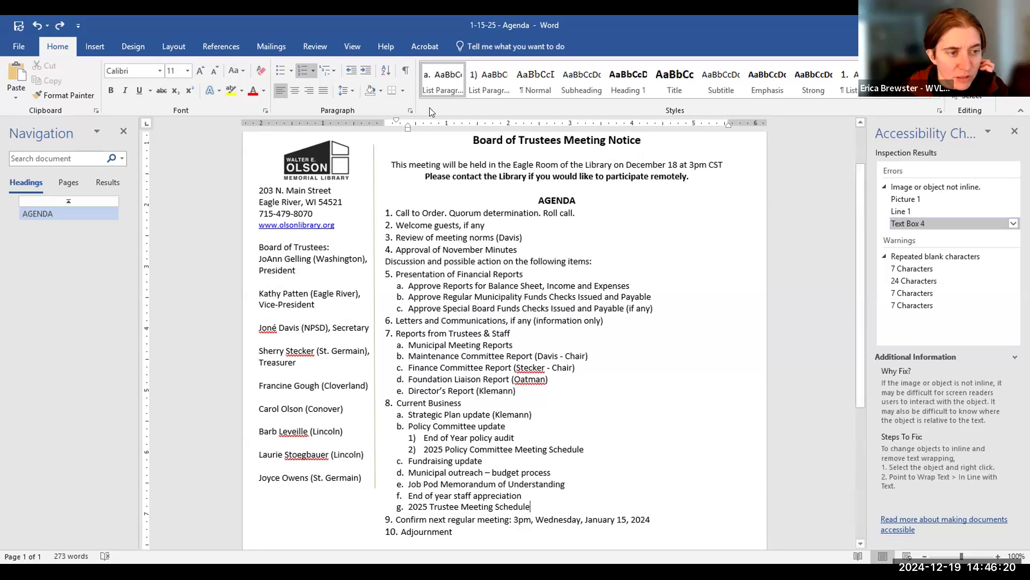
# Examine the trustee sidebar text box and the recommended actions for the Text Box 4 not-inline error
pyautogui.click(338, 298)
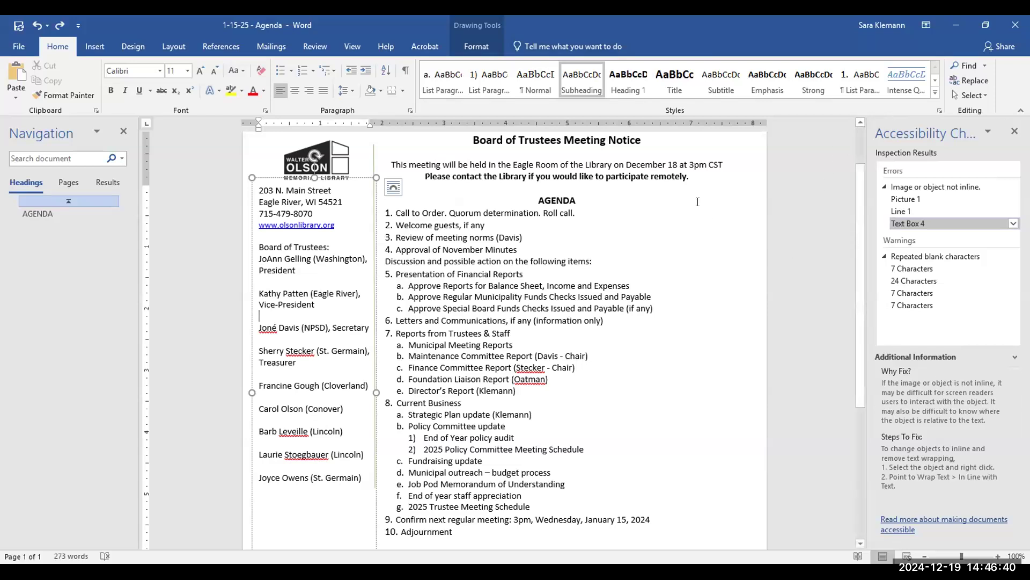
pyautogui.click(299, 272)
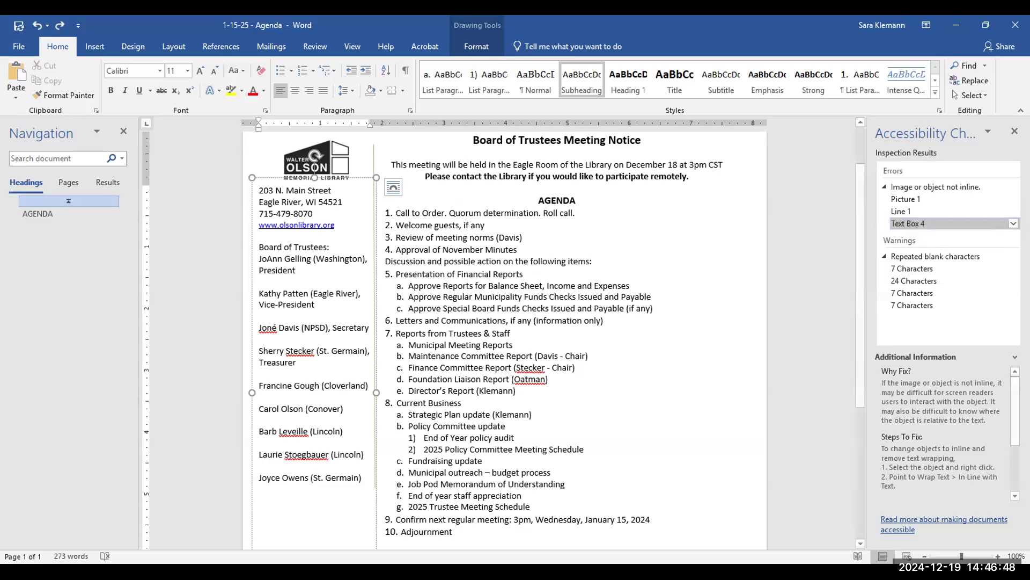
pyautogui.click(1014, 223)
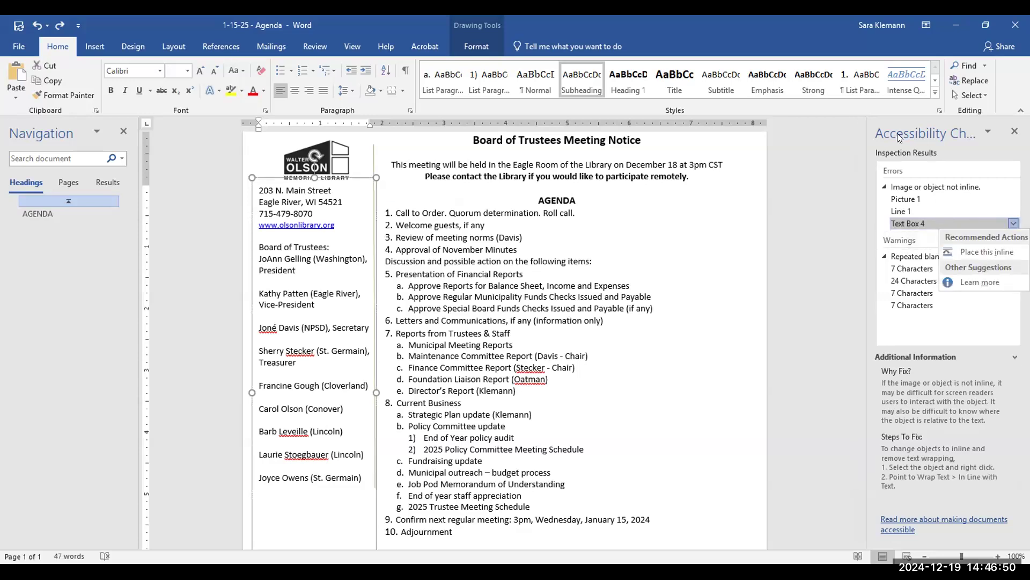
pyautogui.click(301, 282)
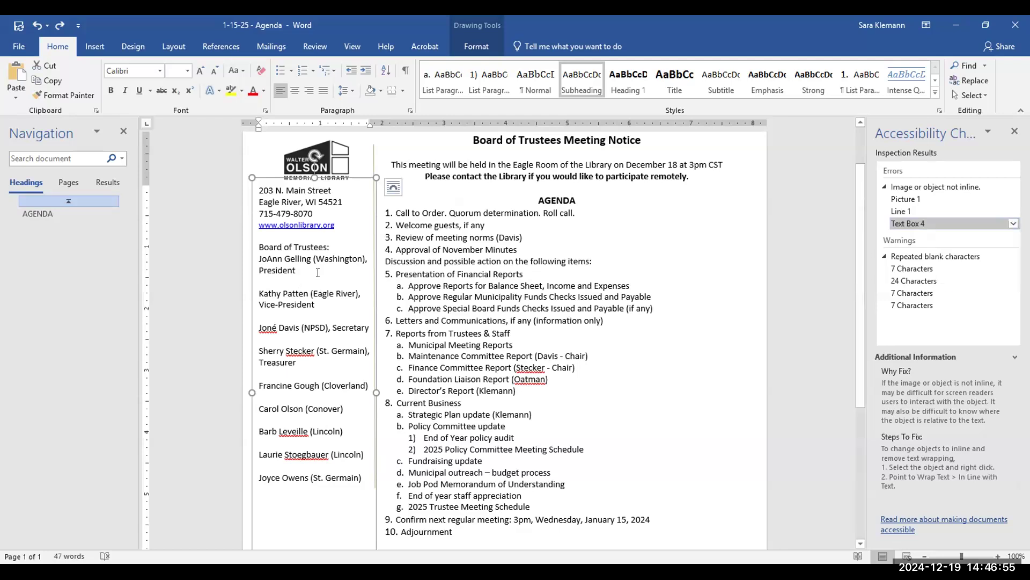
pyautogui.rightClick(288, 261)
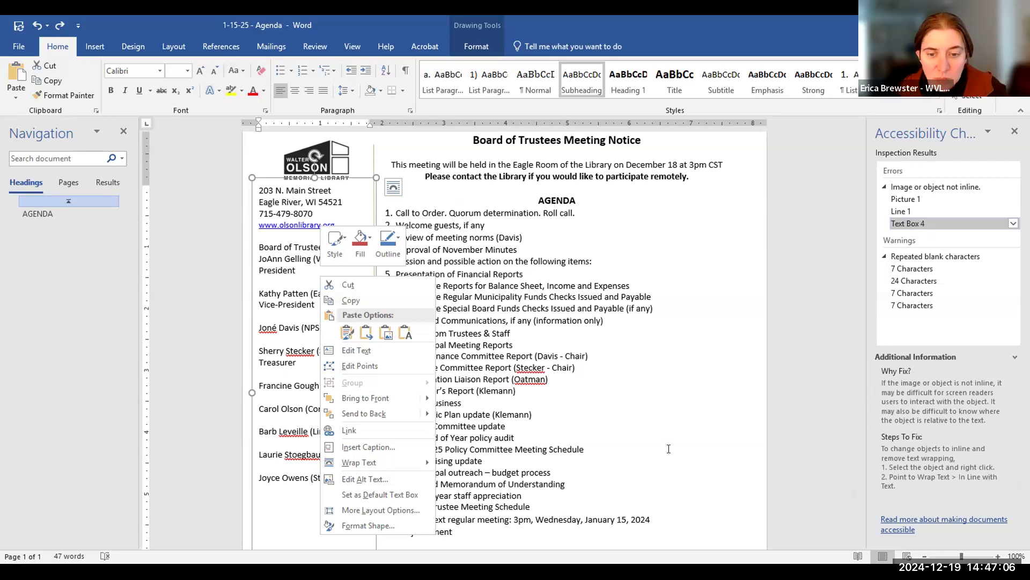
pyautogui.press('Escape')
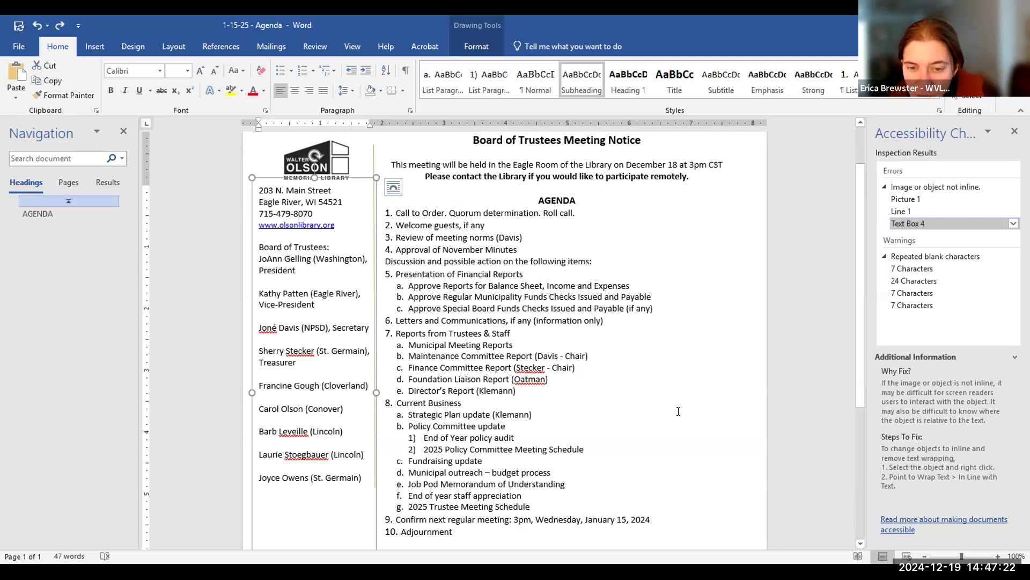
pyautogui.scroll(1, 678, 411)
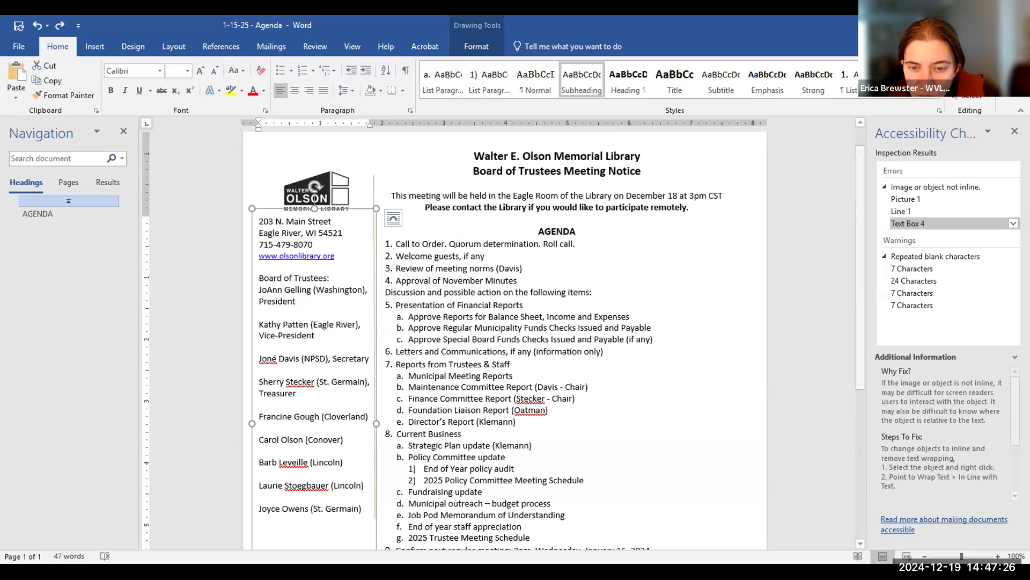
# Locate the first Repeated blank characters warning and highlight the distribution list beside Agendas provided to
pyautogui.click(910, 269)
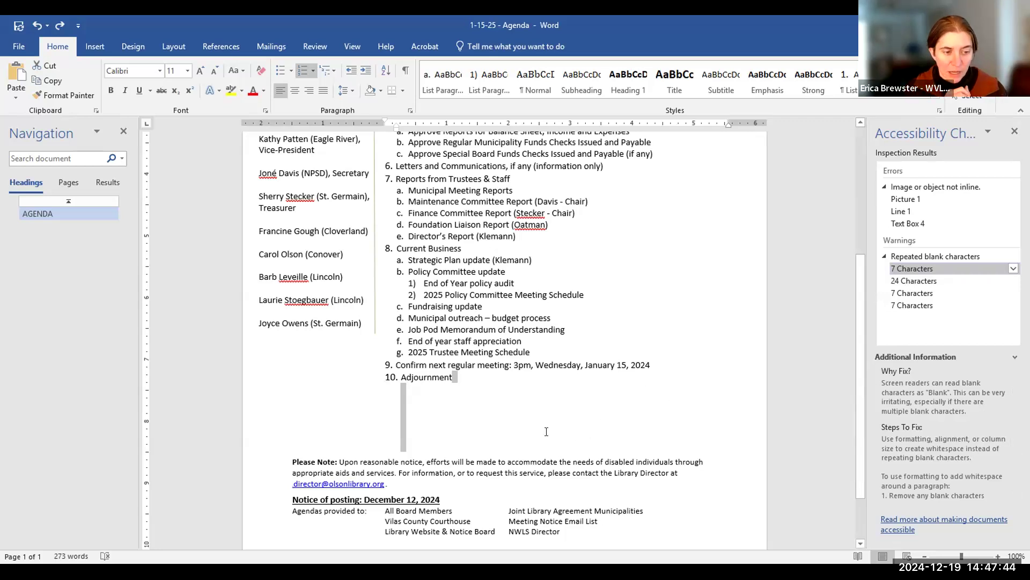
pyautogui.scroll(-2, 547, 432)
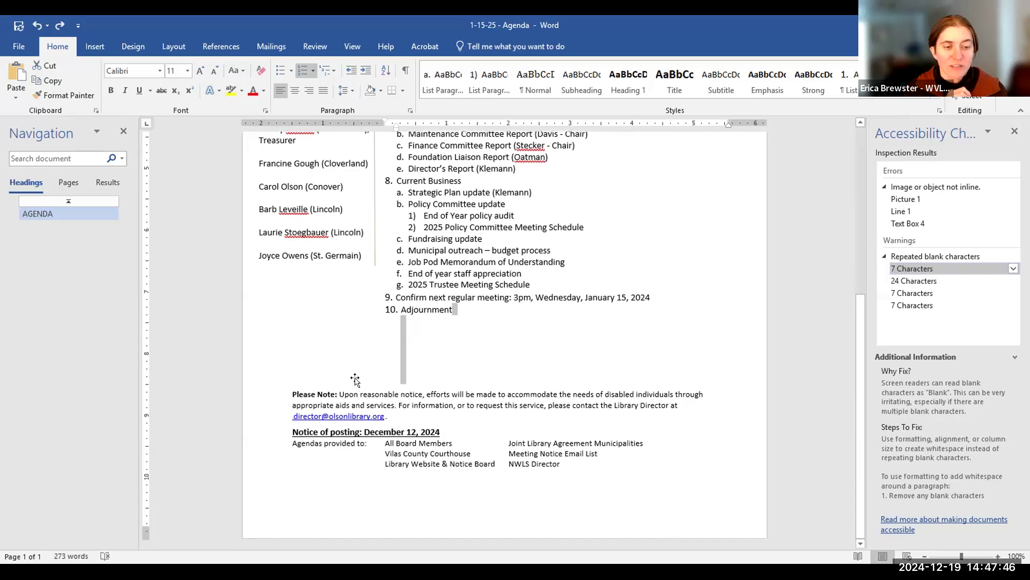
pyautogui.click(402, 465)
pyautogui.moveTo(494, 457); pyautogui.dragTo(562, 464)
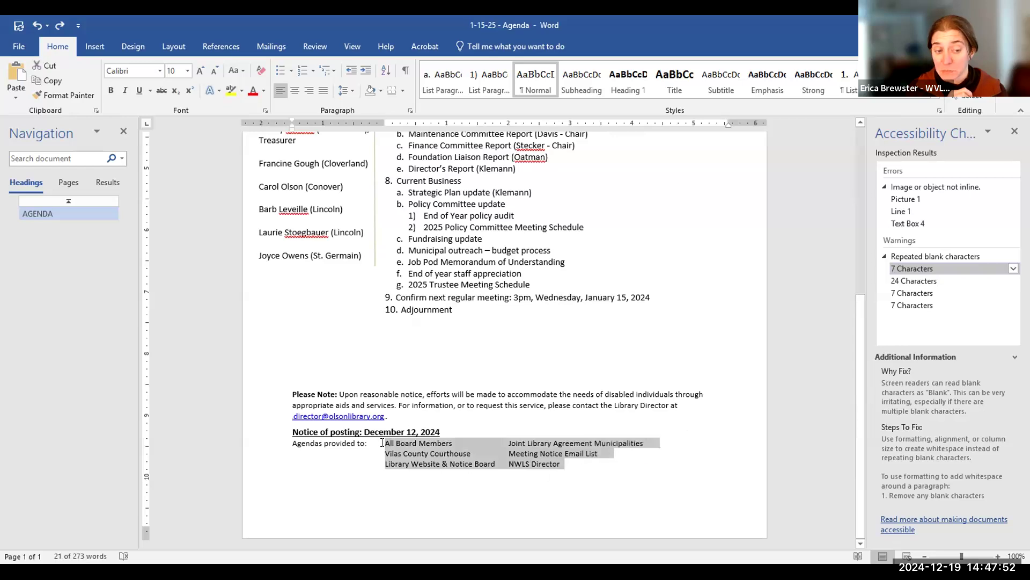
pyautogui.click(383, 443)
pyautogui.keyDown('shift'); pyautogui.click(562, 464); pyautogui.keyUp('shift')
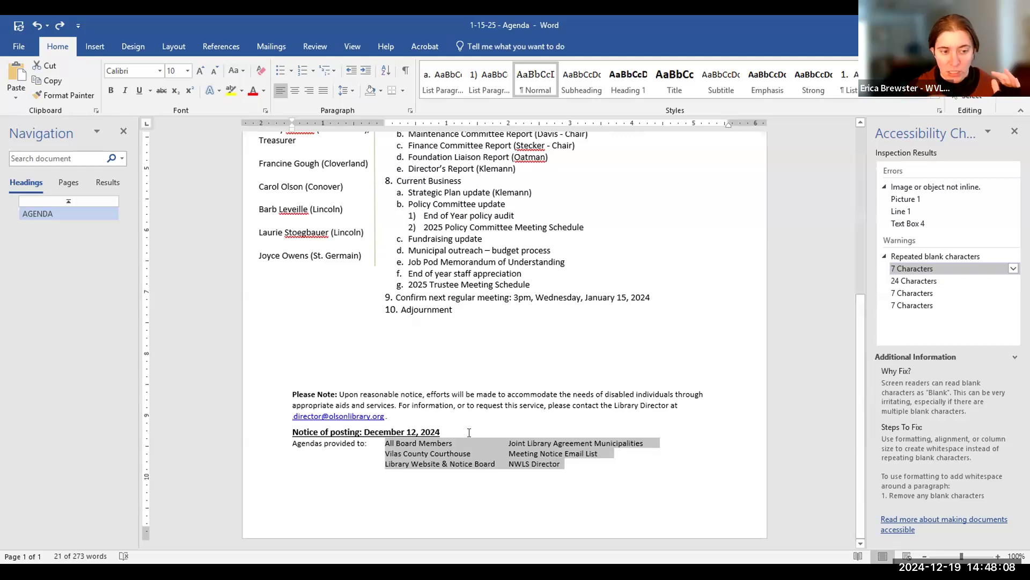
# Check the styles applied to the library name title, the AGENDA heading and the Call to Order item
pyautogui.scroll(5, 591, 498)
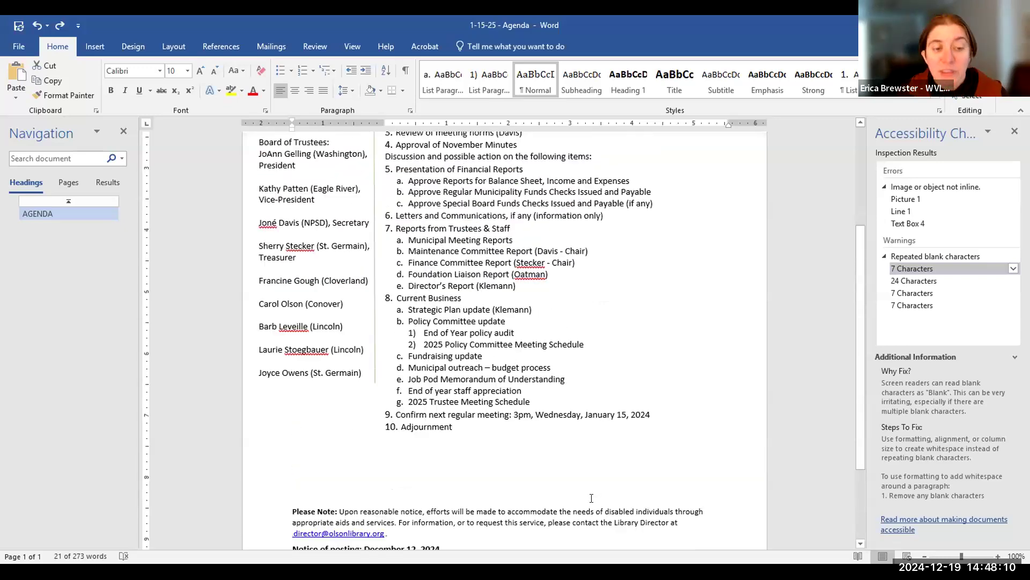
pyautogui.scroll(2, 591, 497)
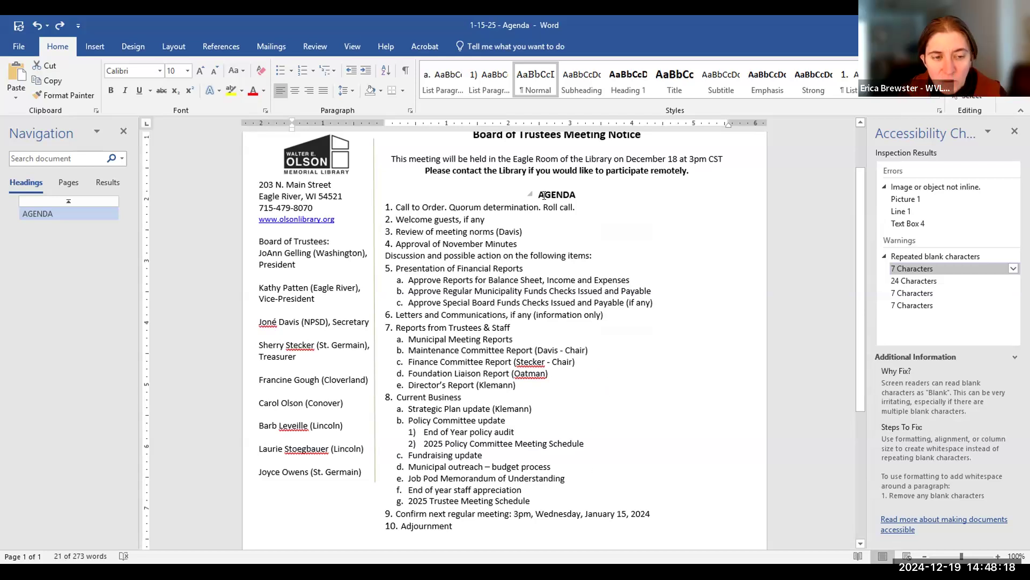
pyautogui.scroll(1, 555, 215)
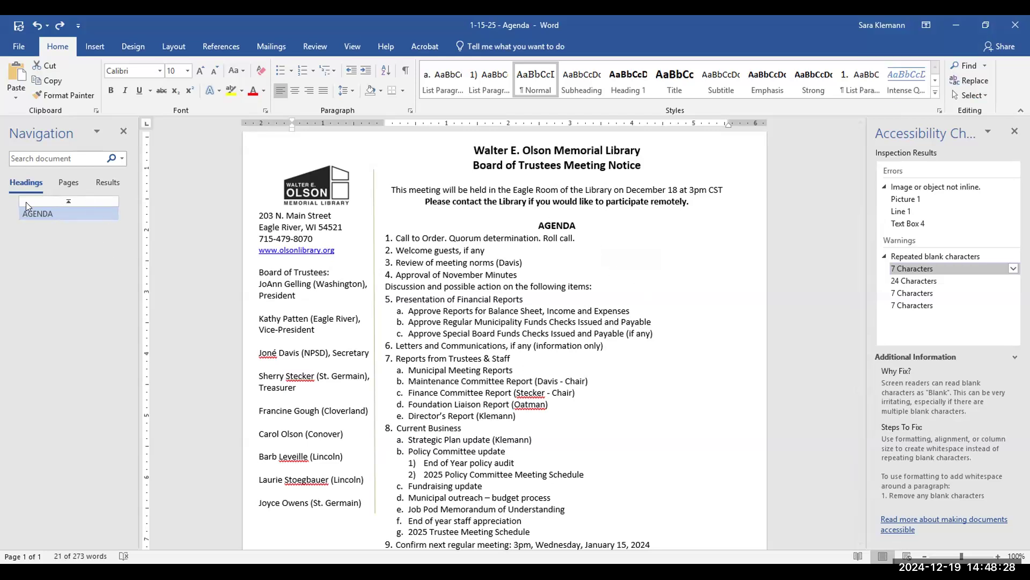
pyautogui.click(503, 154)
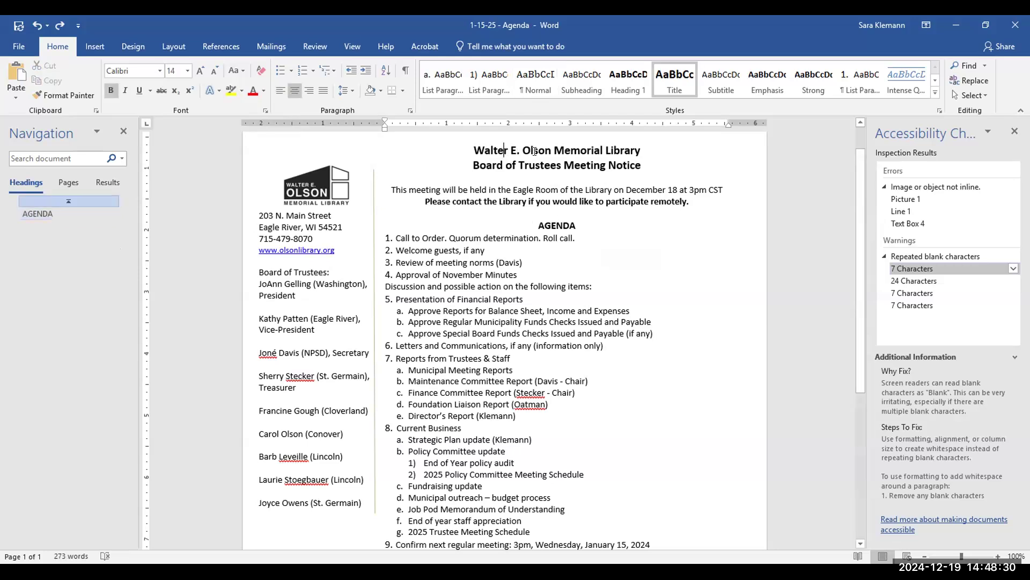
pyautogui.click(569, 224)
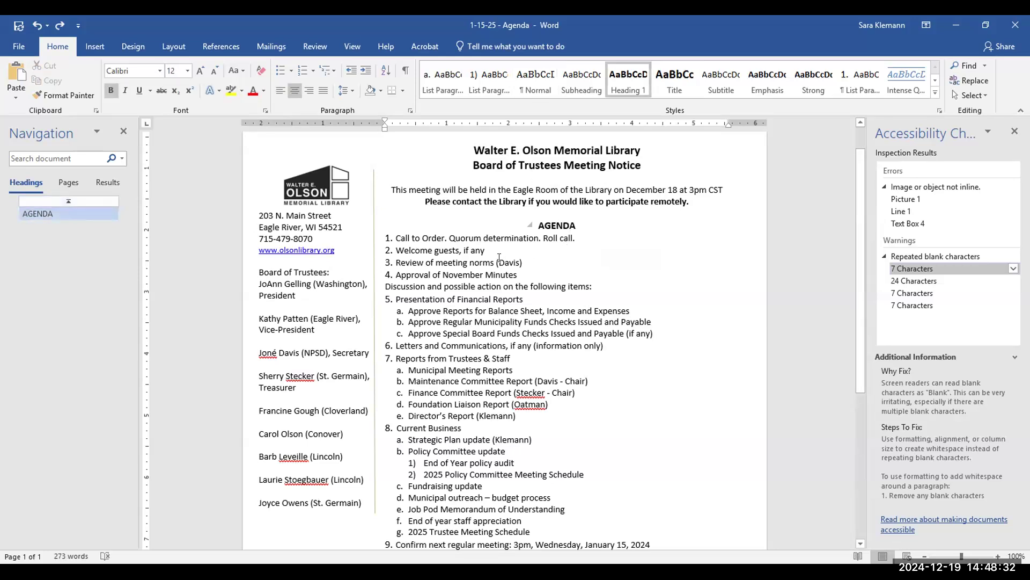
pyautogui.click(443, 239)
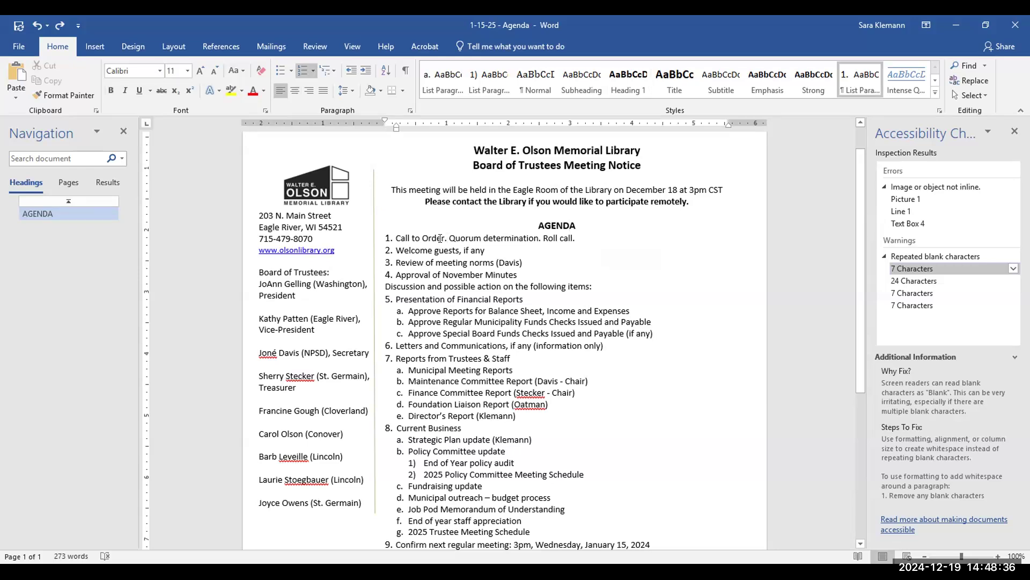
# Highlight agenda items 1 to 4, and the Presentation of Financial Reports item with its sub-items, to review the list structure
pyautogui.moveTo(399, 239); pyautogui.dragTo(516, 274)
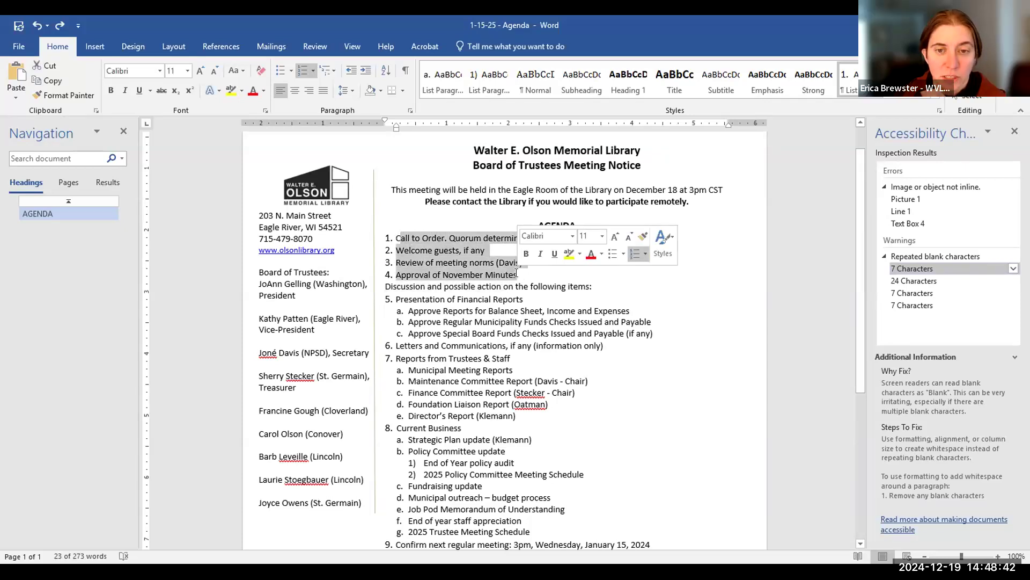
pyautogui.click(516, 274)
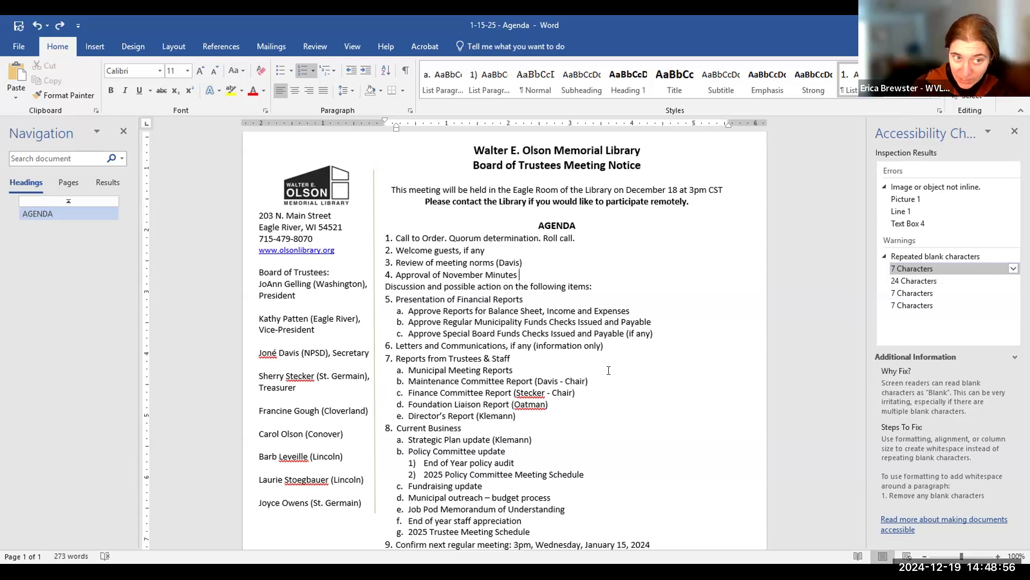
pyautogui.click(397, 299)
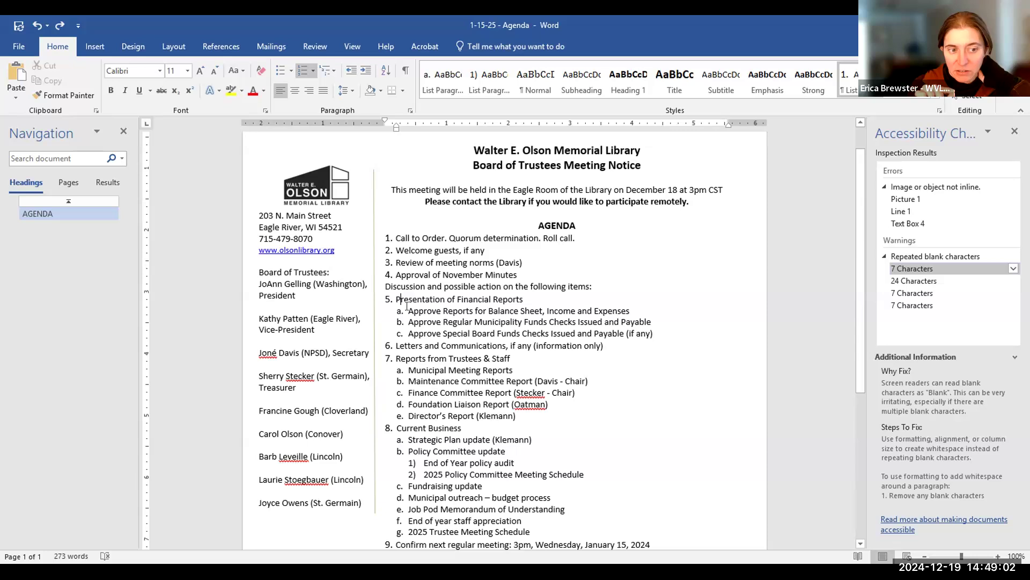
pyautogui.hotkey('shift', 'Down')
pyautogui.hotkey('shift', 'Down')
pyautogui.hotkey('shift', 'Down')
pyautogui.hotkey('shift', 'Down')
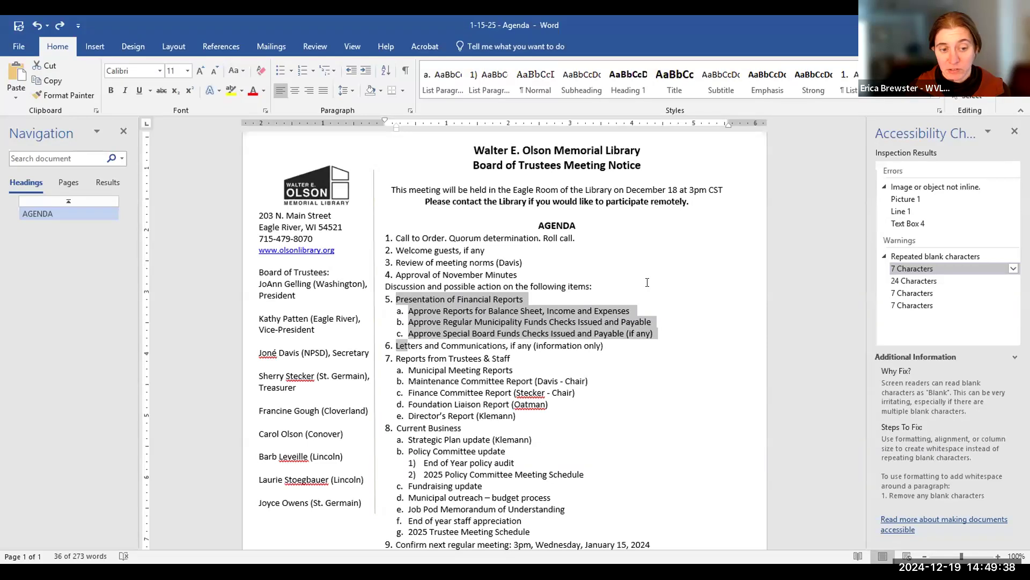
# Highlight the blank lines after Adjournment and view the line and paragraph spacing options for them
pyautogui.scroll(-6, 615, 302)
pyautogui.click(471, 383)
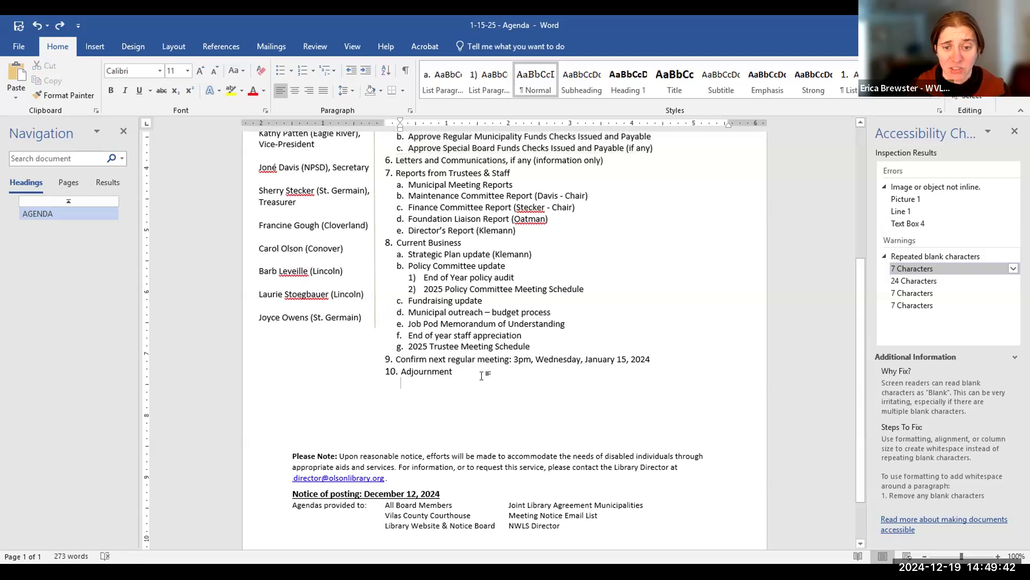
pyautogui.scroll(-1, 485, 376)
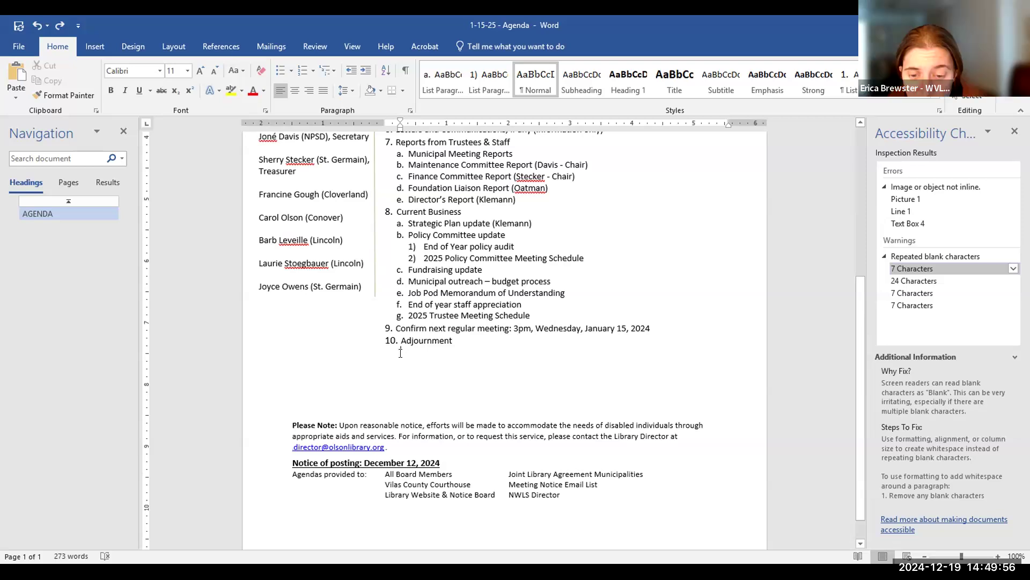
pyautogui.moveTo(465, 342); pyautogui.dragTo(485, 408)
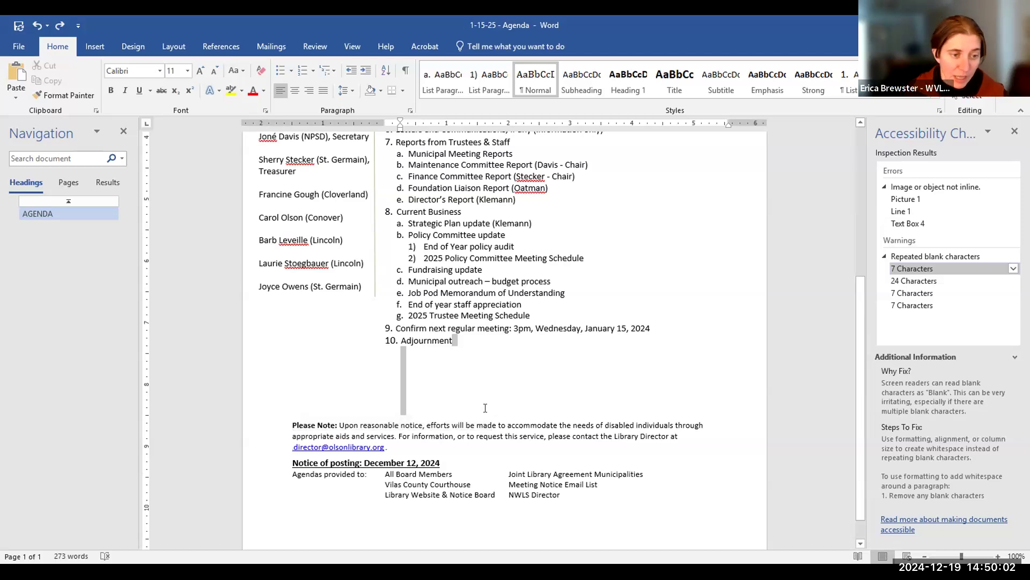
pyautogui.click(352, 90)
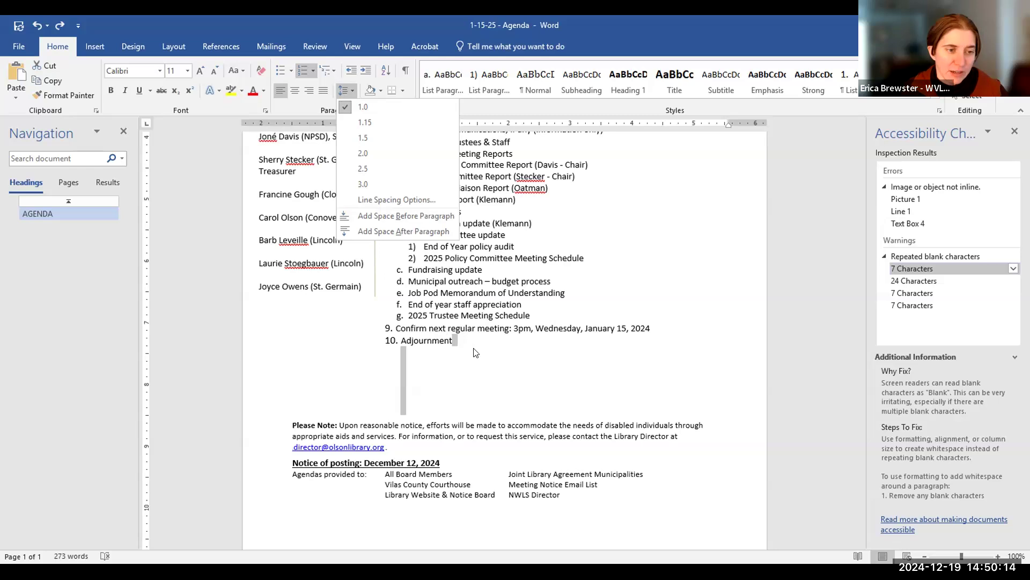
pyautogui.click(508, 400)
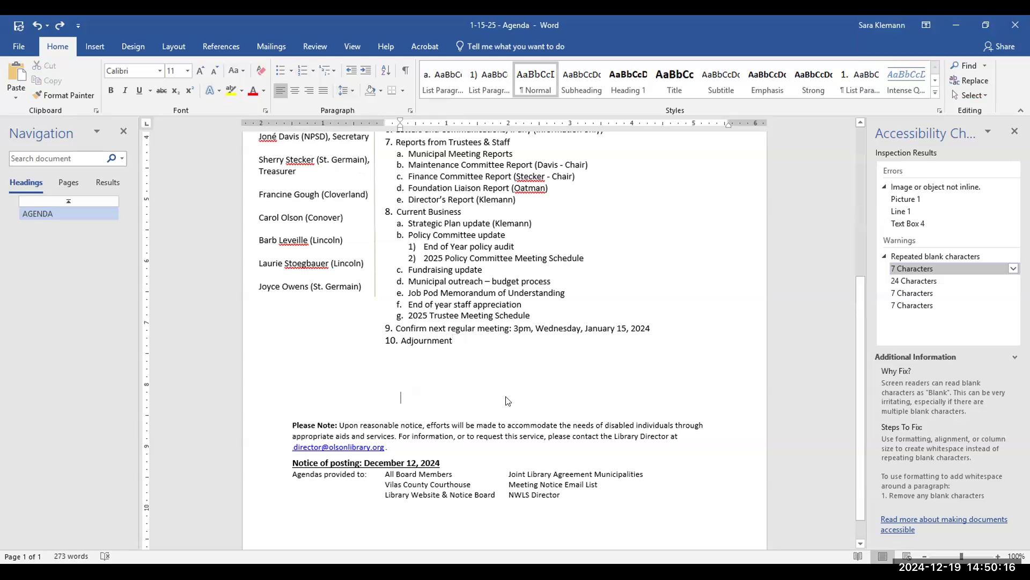
# Move the library logo slightly up and to the left above the address in the sidebar
pyautogui.scroll(6, 507, 398)
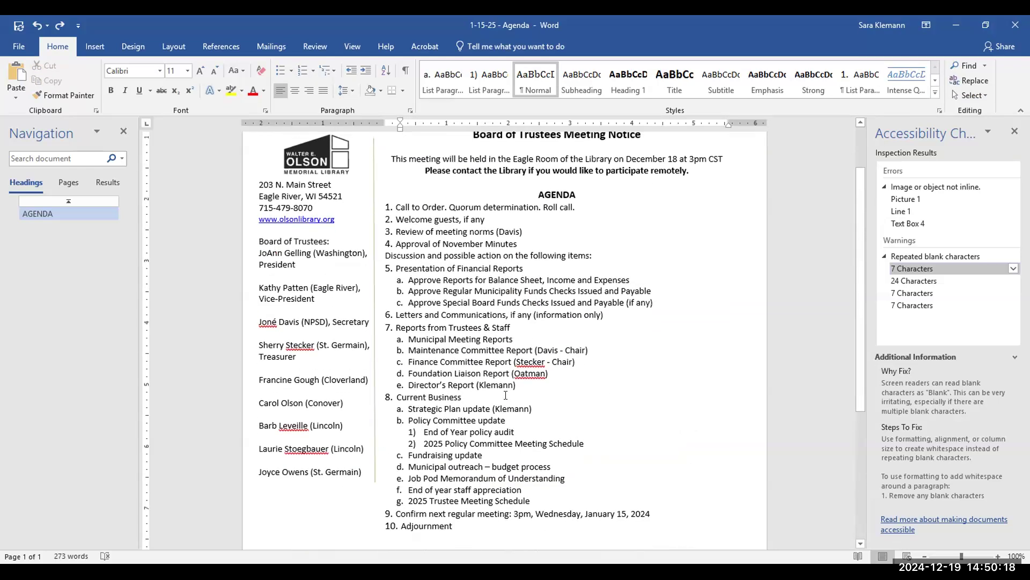
pyautogui.scroll(2, 505, 395)
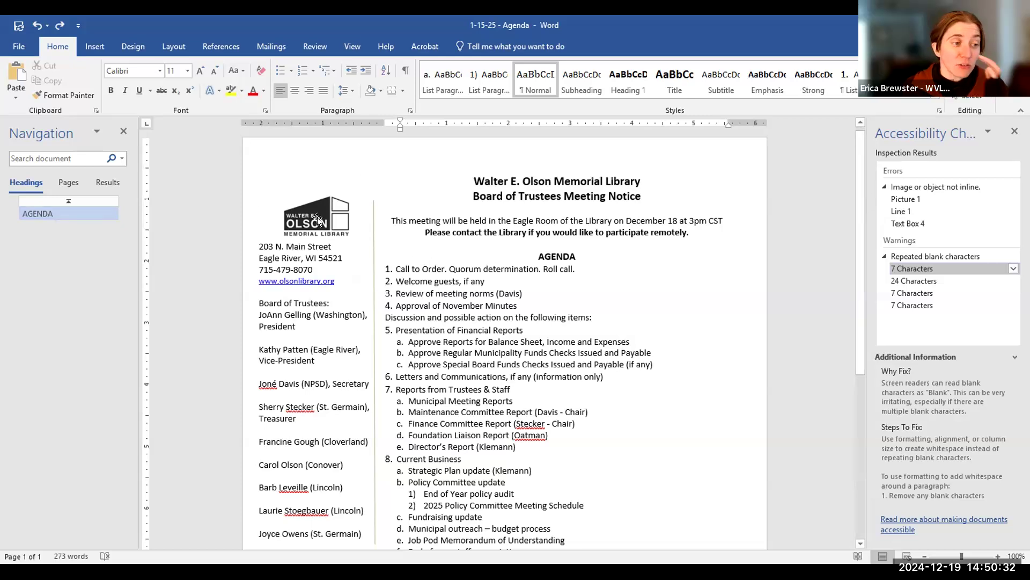
pyautogui.moveTo(317, 213); pyautogui.dragTo(304, 210)
pyautogui.click(711, 417)
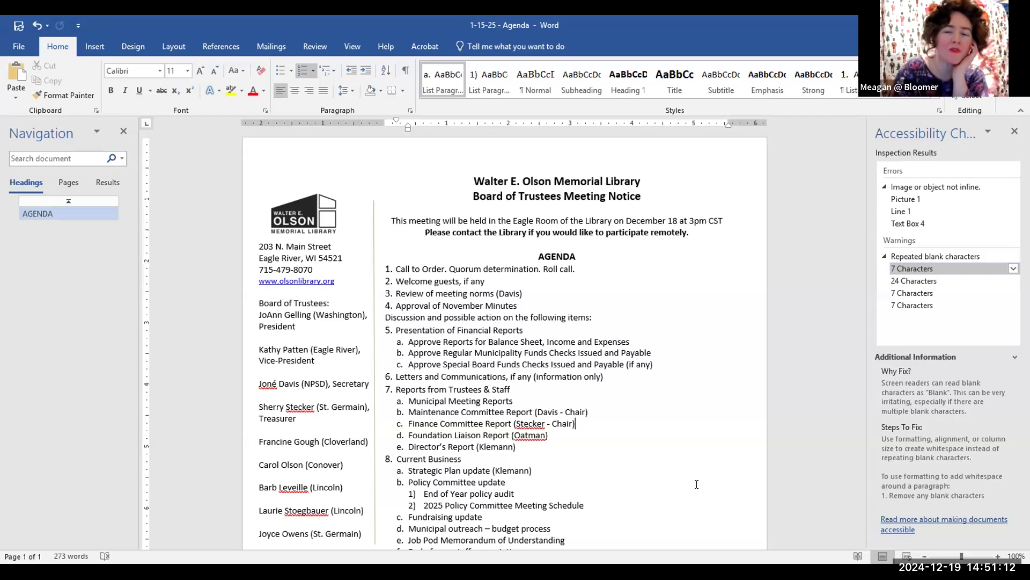
# Review the agenda page and highlight the month in the meeting notice line under the title
pyautogui.scroll(-2, 697, 484)
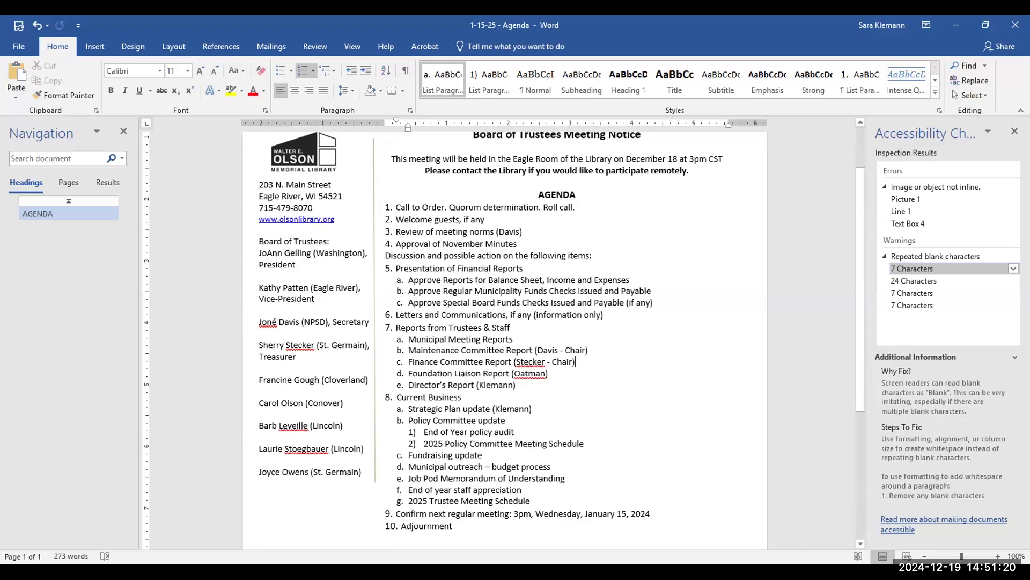
pyautogui.scroll(2, 705, 476)
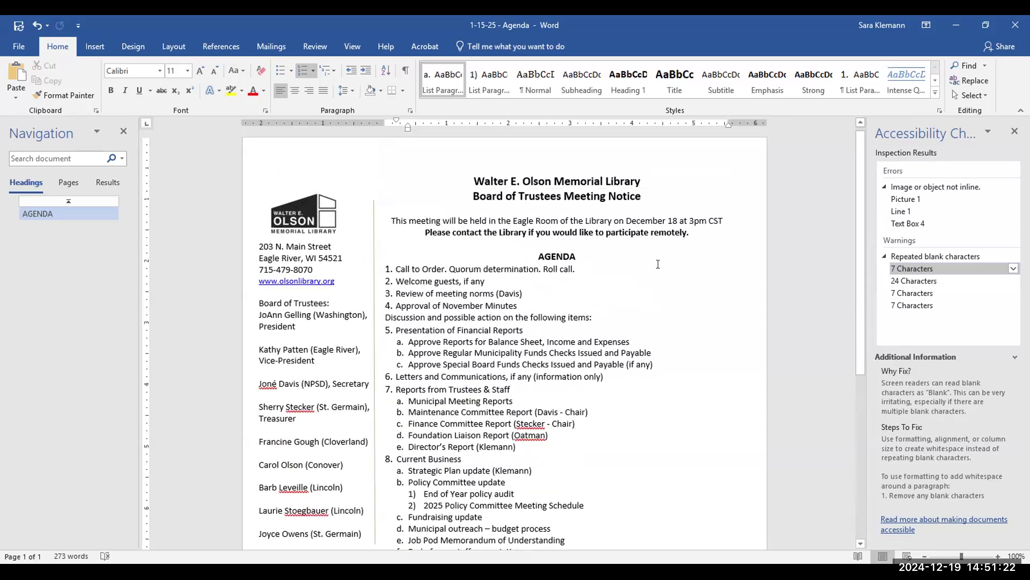
pyautogui.doubleClick(646, 222)
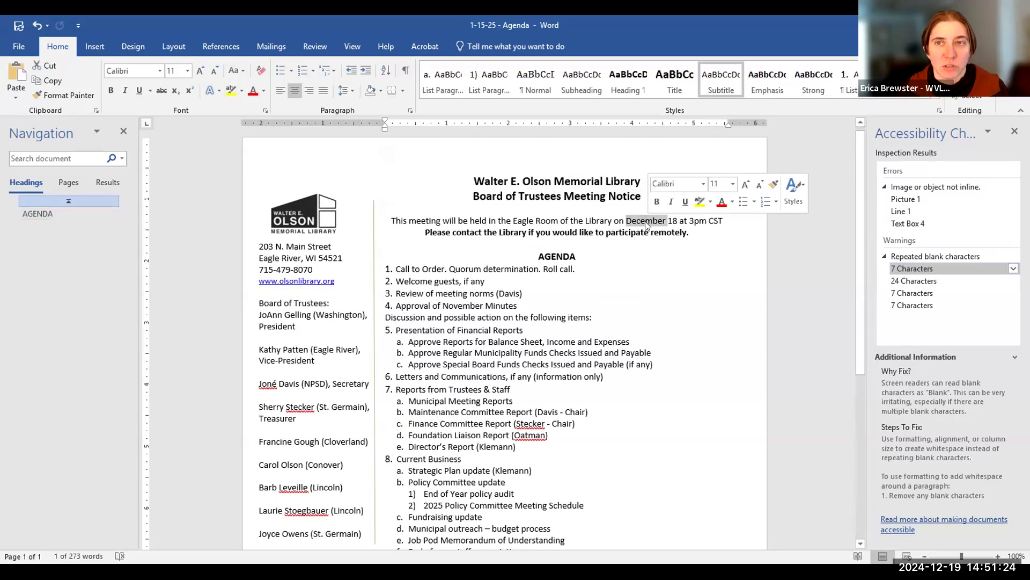
pyautogui.click(687, 289)
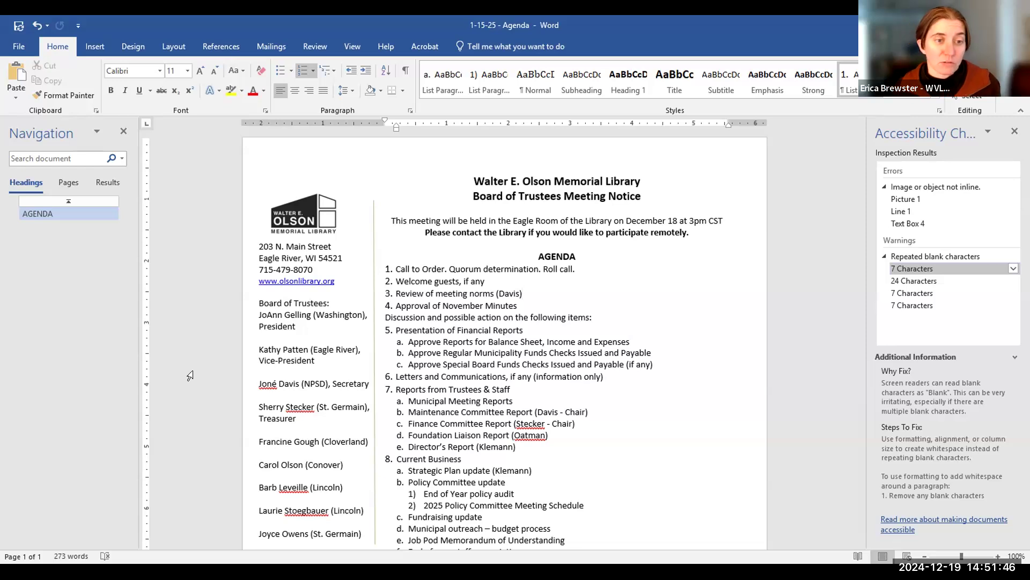
# Highlight the blank lines between Adjournment and the Please Note paragraph to review the repeated blank characters
pyautogui.scroll(-8, 591, 430)
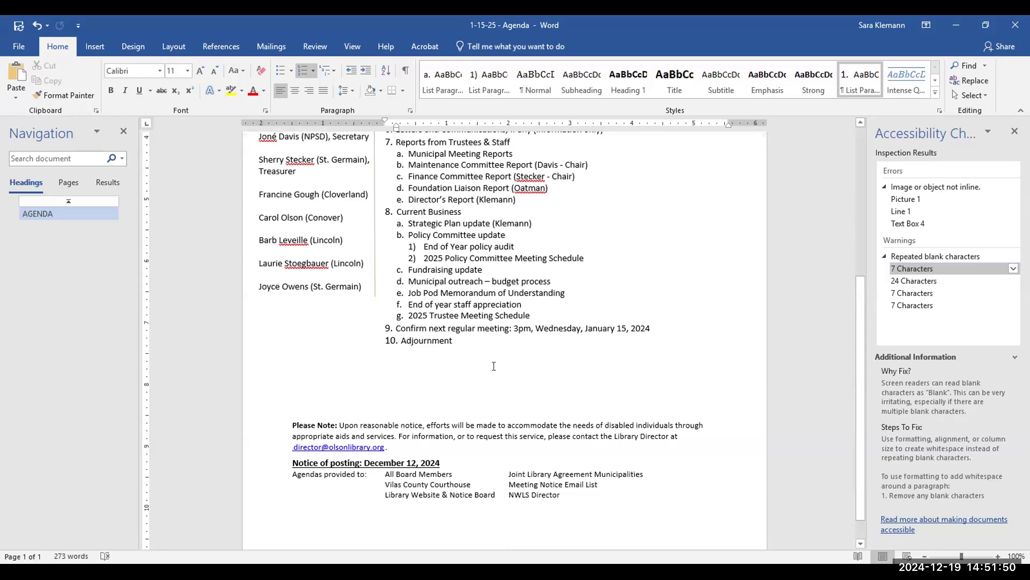
pyautogui.moveTo(461, 340); pyautogui.dragTo(494, 408)
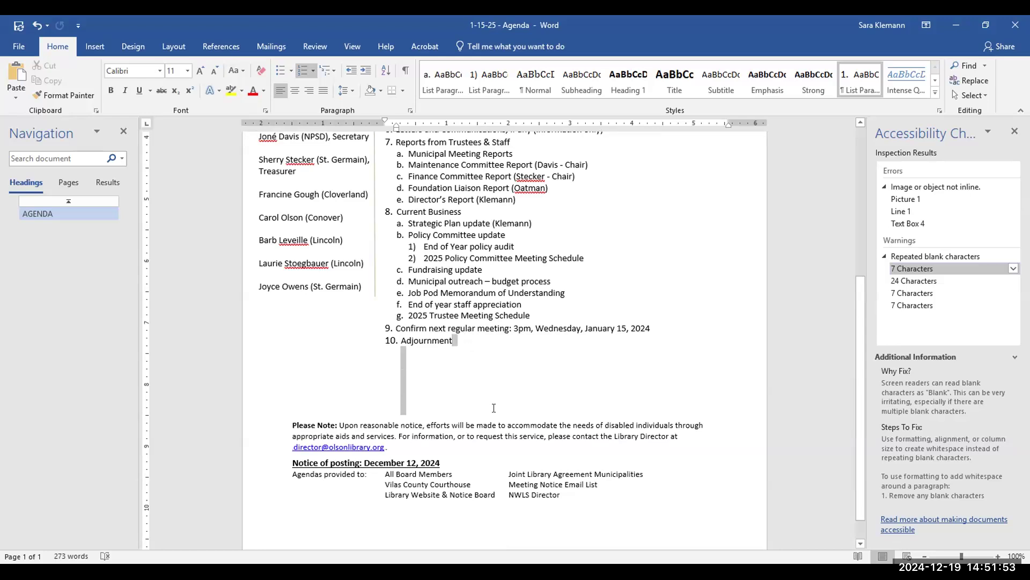
pyautogui.click(419, 408)
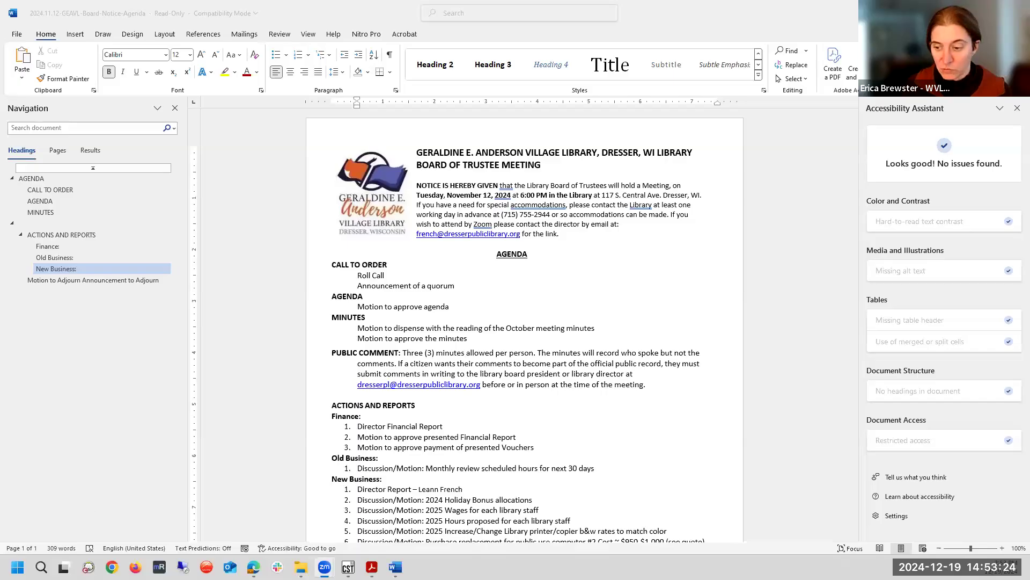
# Search Windows for Narrator and start it
pyautogui.click(18, 567)
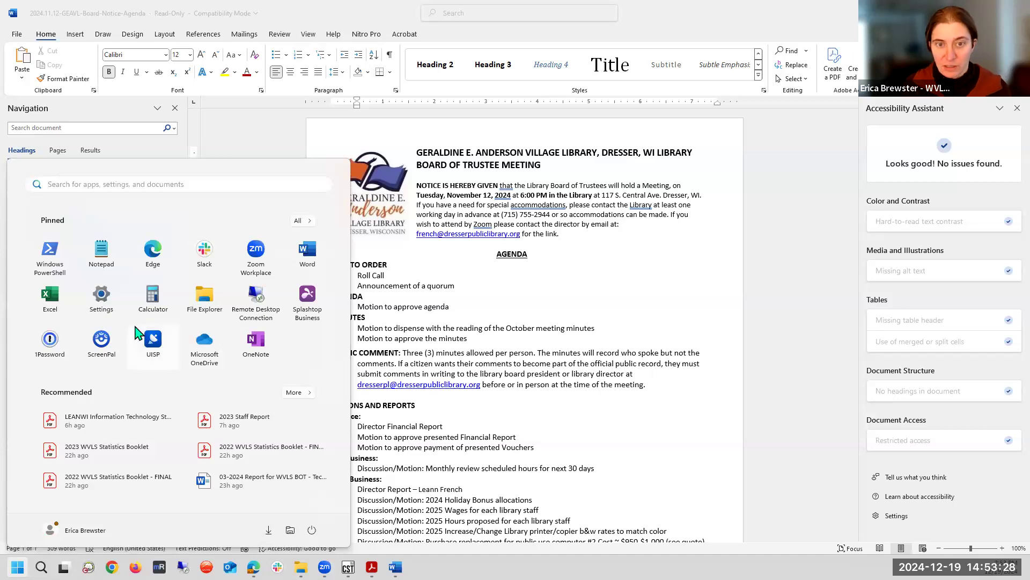
pyautogui.write('narrao')
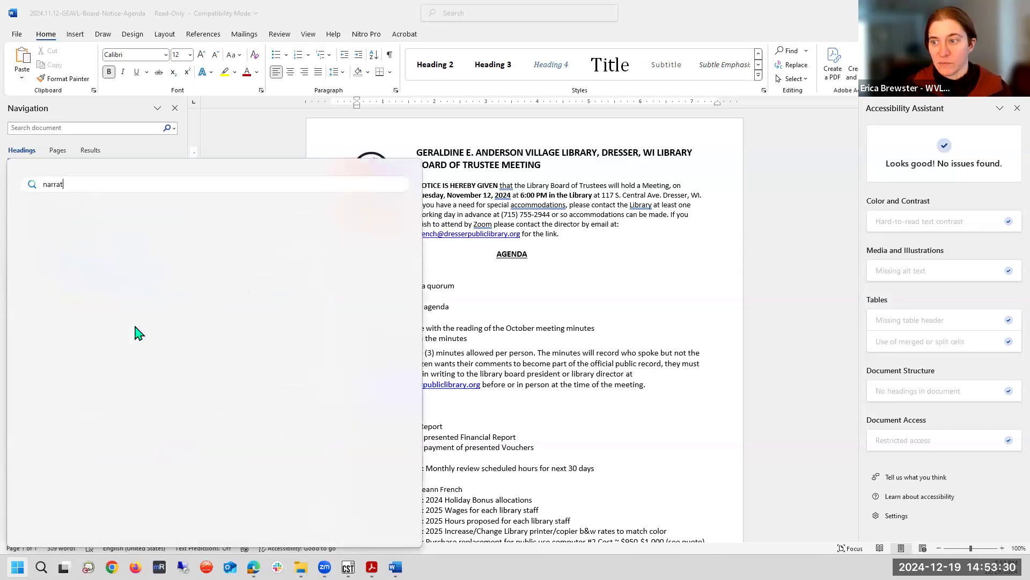
pyautogui.press('BackSpace')
pyautogui.write('tor')
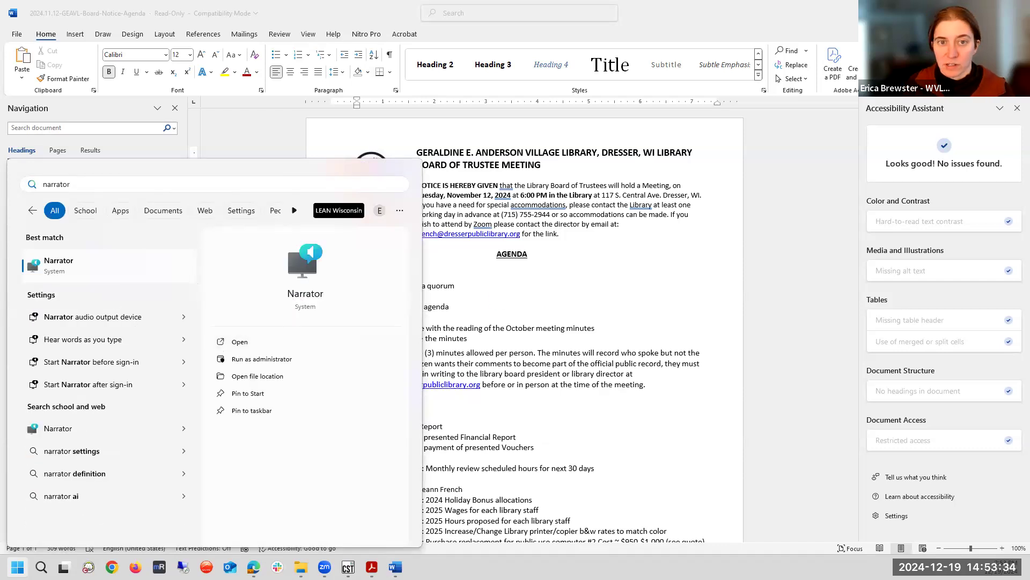
pyautogui.press('Return')
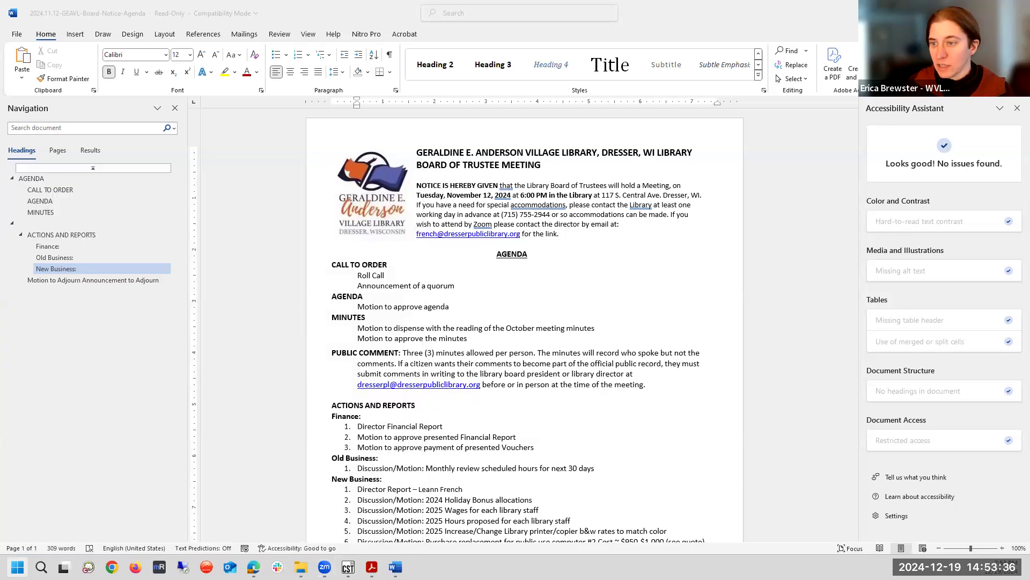
# Find Narrator in the Windows search again and pin it to the taskbar
pyautogui.press('super')
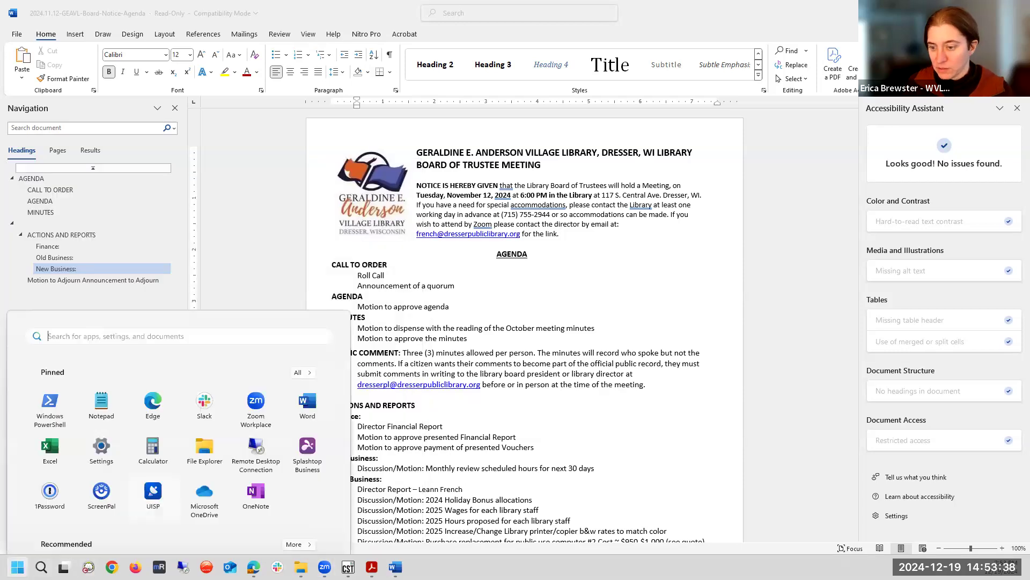
pyautogui.write('narrator')
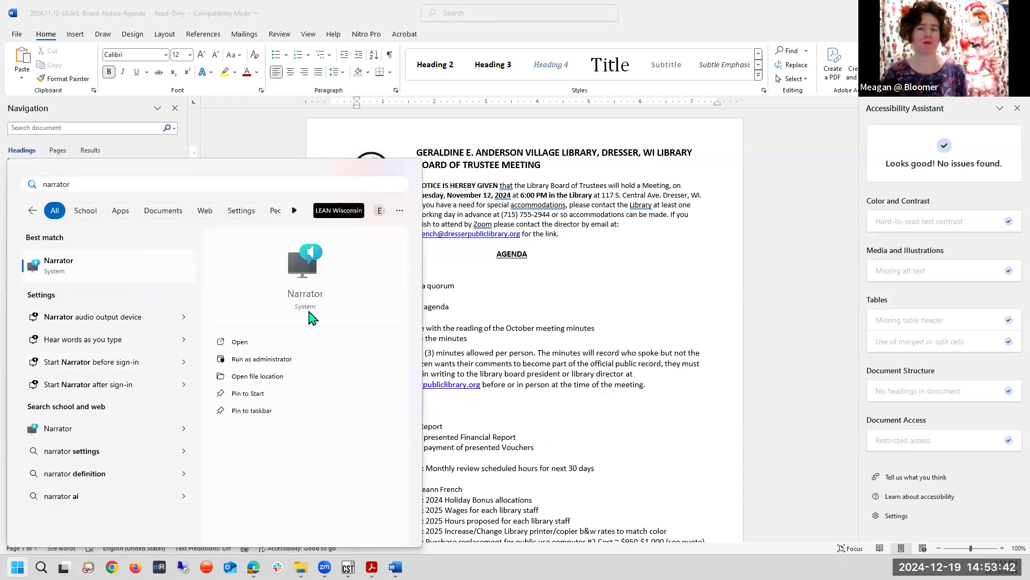
pyautogui.click(254, 411)
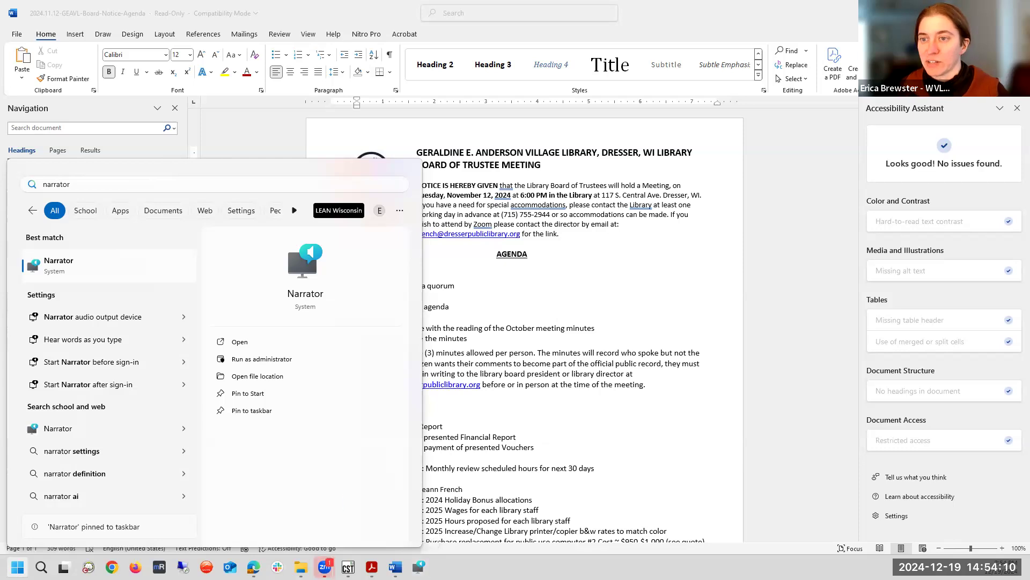
pyautogui.click(249, 145)
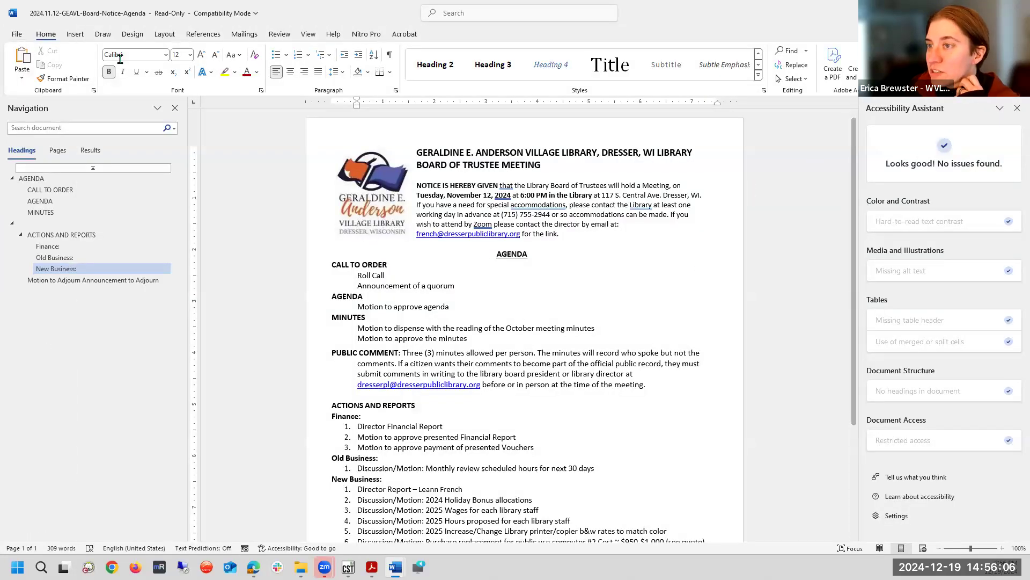
# Try to save the agenda as a PDF in the Downloads folder, replacing the existing 2024.11.12-GEAVL-Board-Notice-Agenda file
pyautogui.click(18, 33)
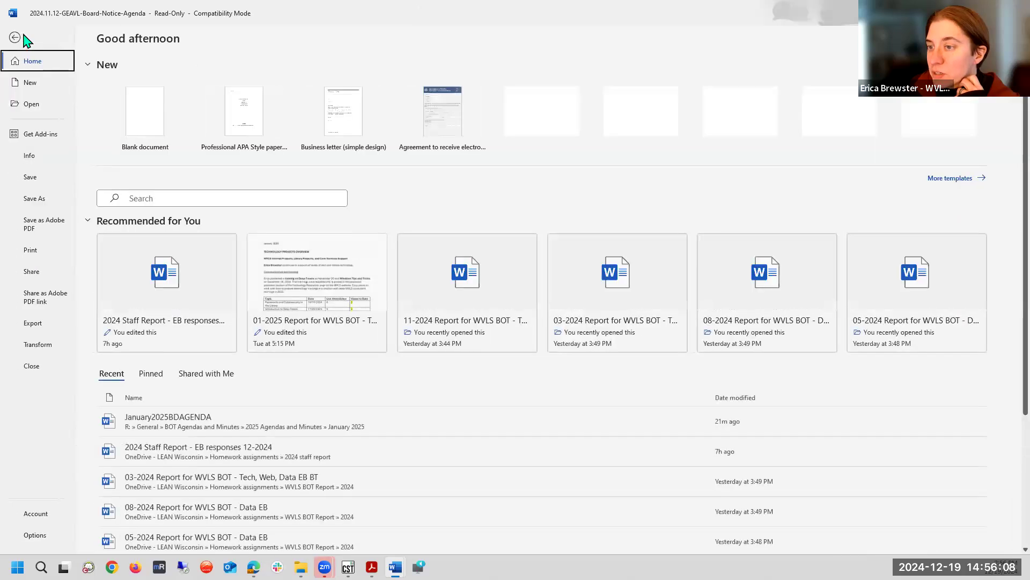
pyautogui.click(43, 203)
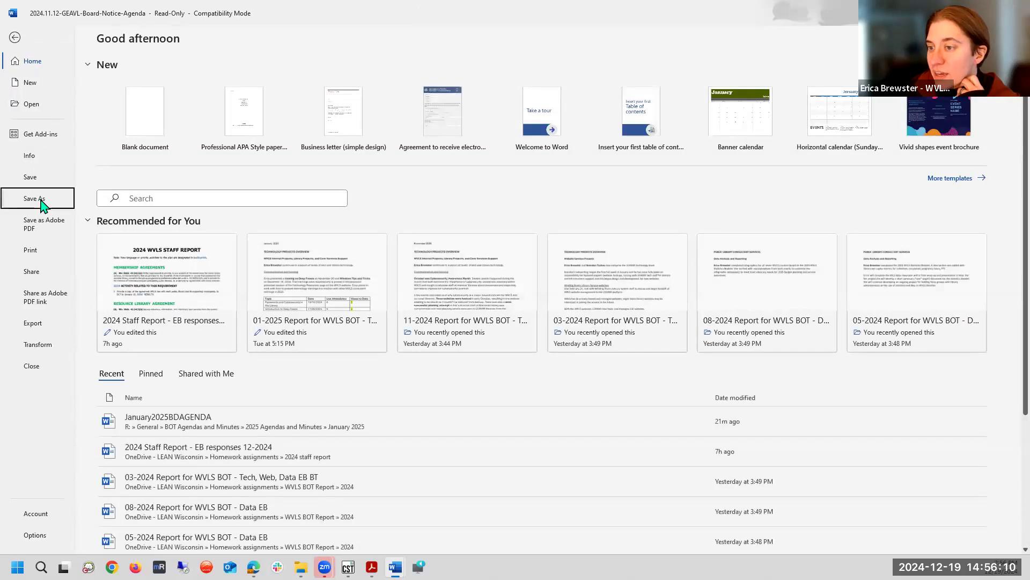
pyautogui.click(316, 97)
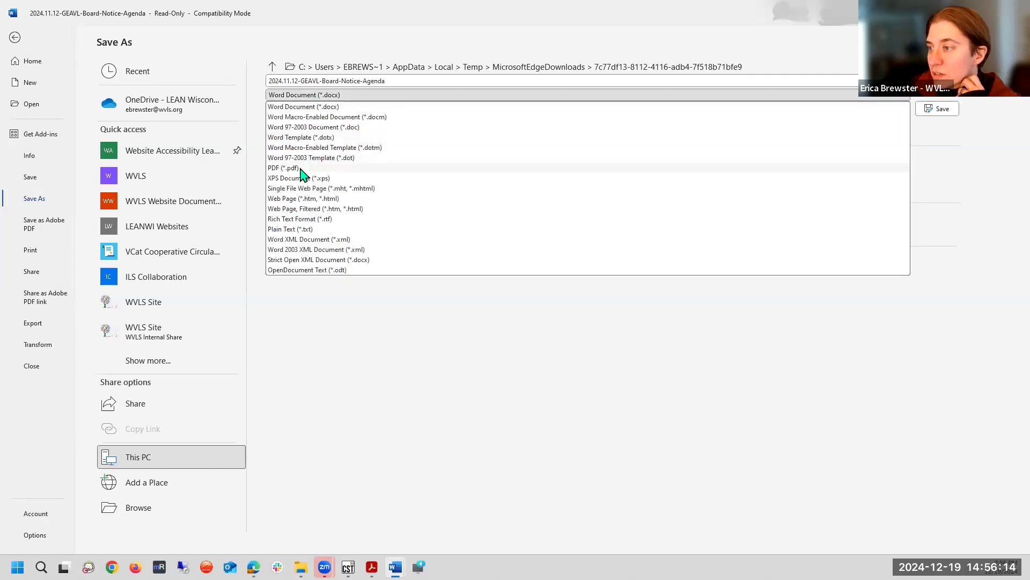
pyautogui.click(300, 168)
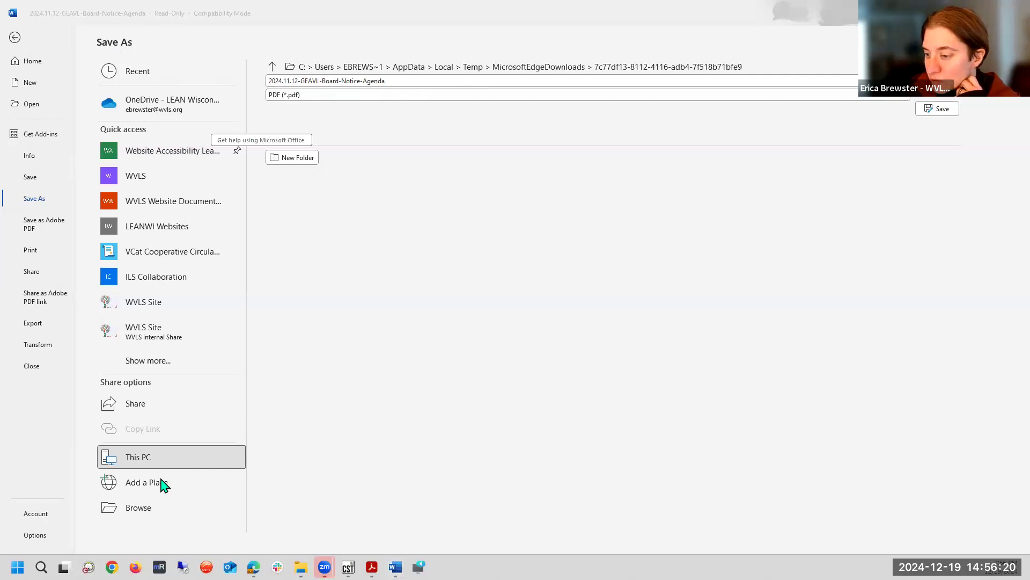
pyautogui.click(160, 513)
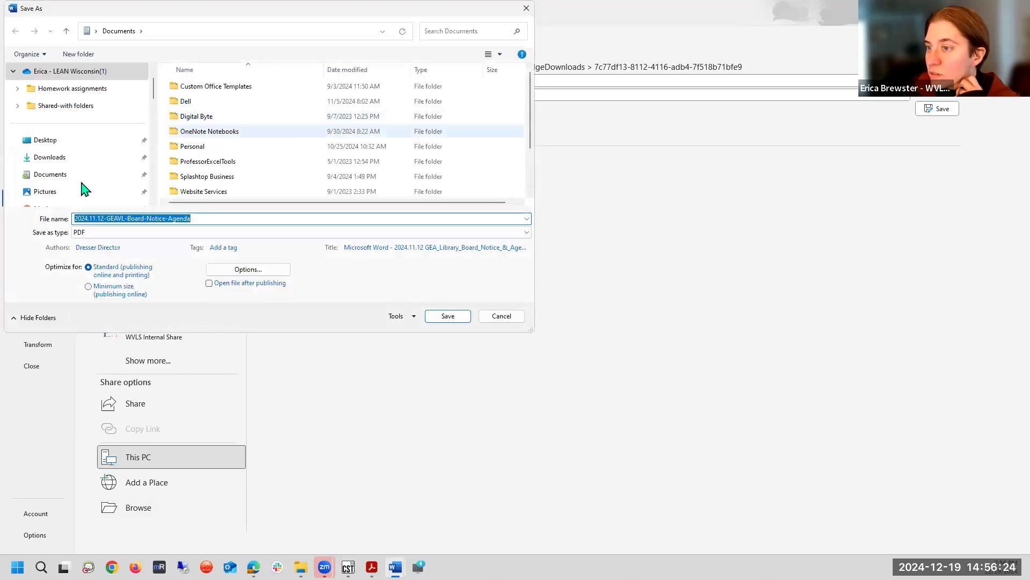
pyautogui.click(60, 158)
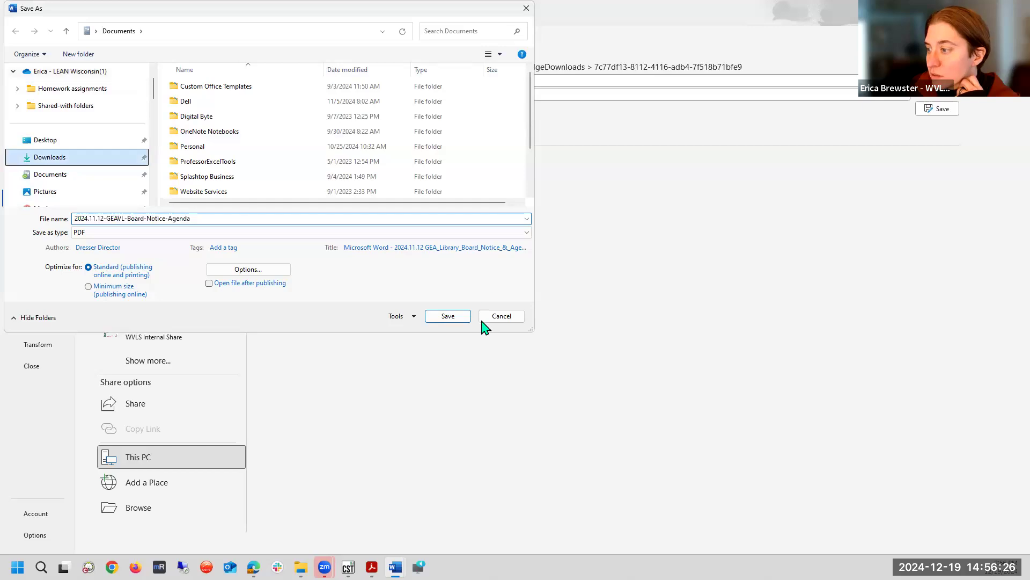
pyautogui.click(460, 320)
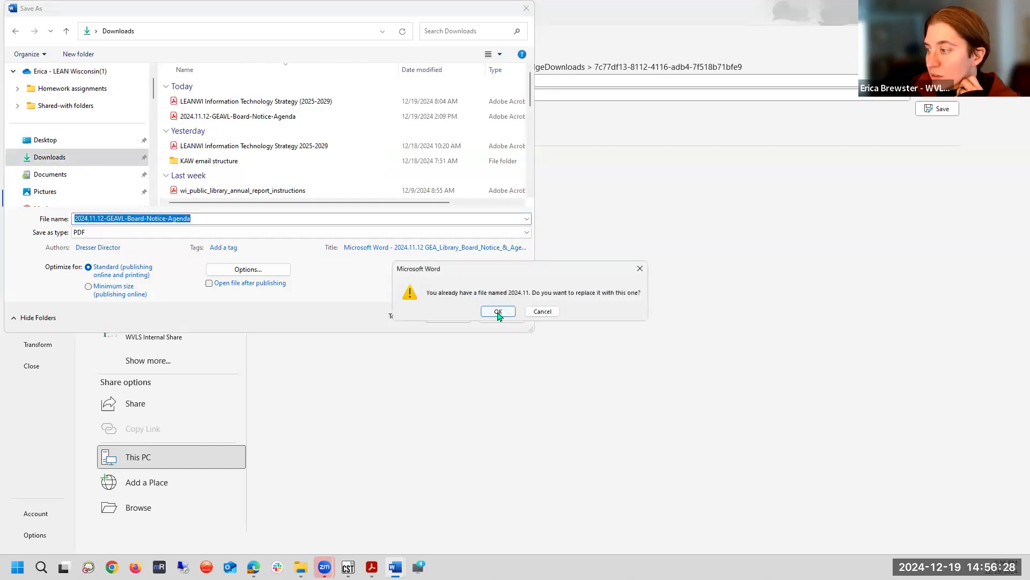
pyautogui.click(497, 312)
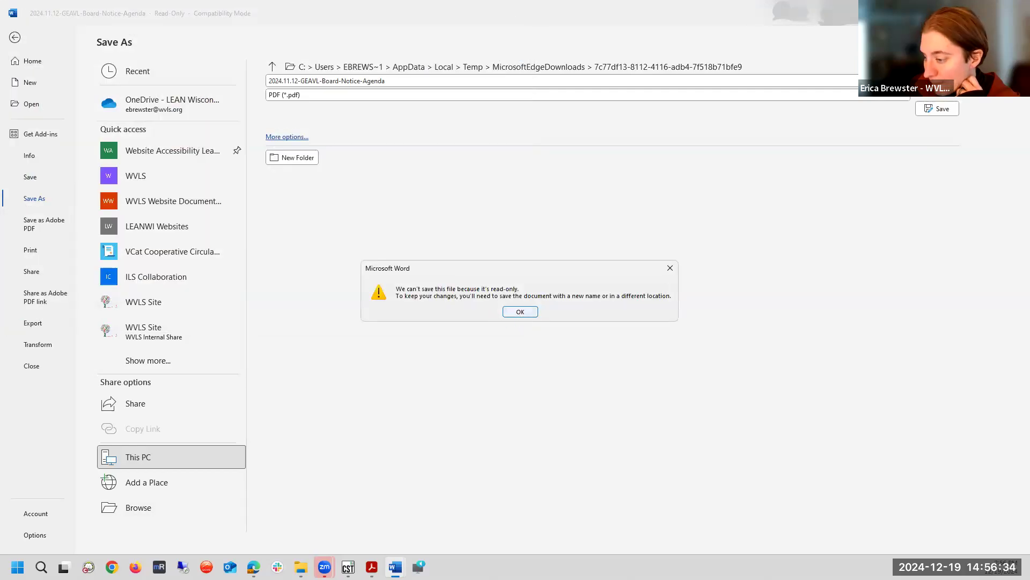
# Close Adobe Acrobat with all its open document tabs and dismiss the save message in Word
pyautogui.click(372, 567)
pyautogui.rightClick(372, 566)
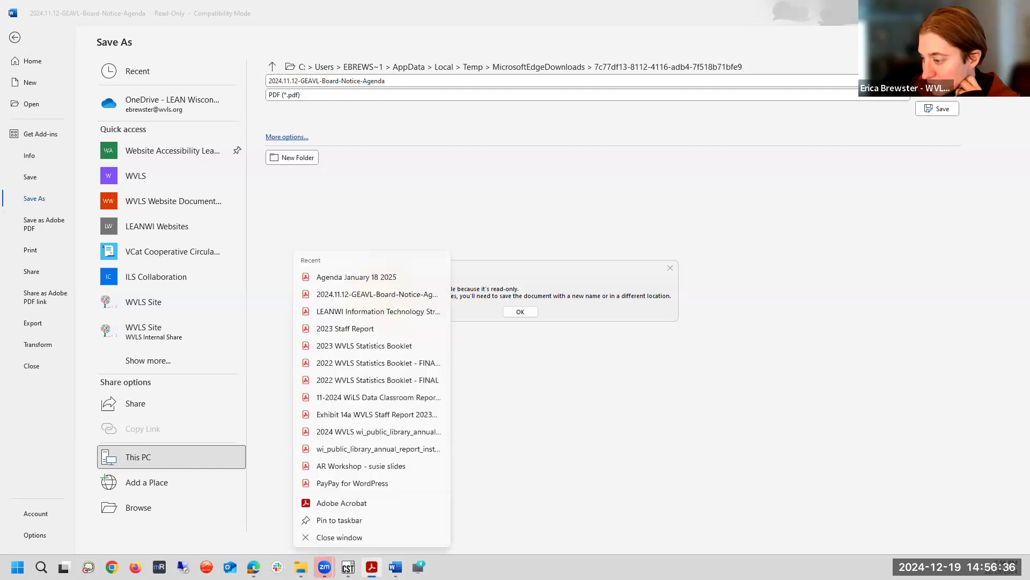
pyautogui.click(365, 539)
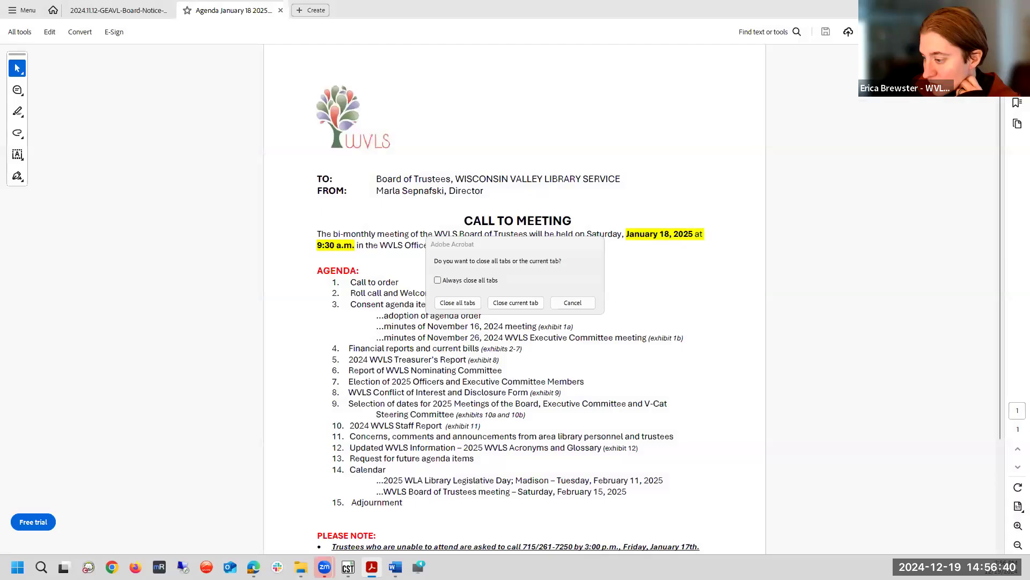
pyautogui.click(475, 303)
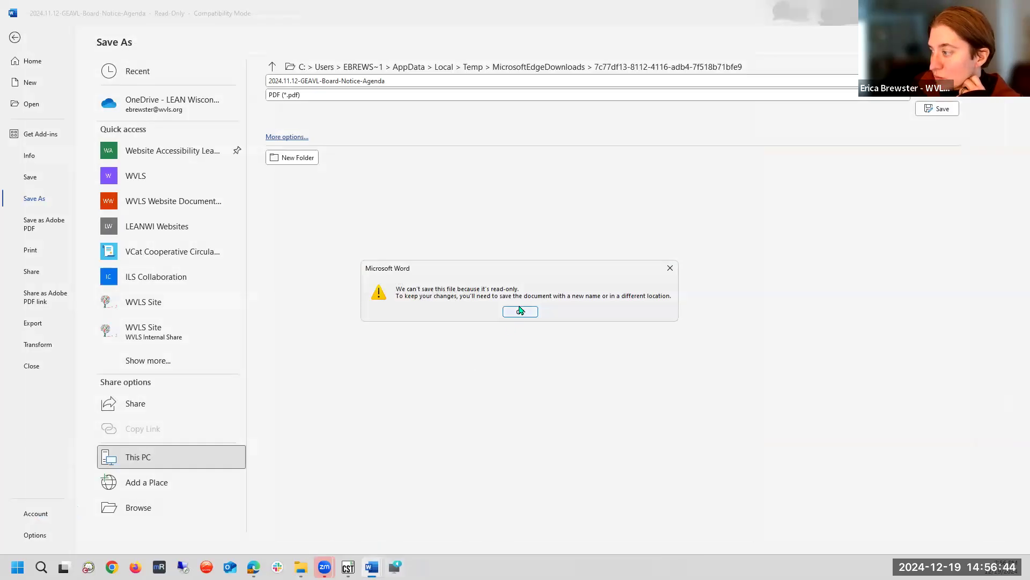
pyautogui.click(520, 311)
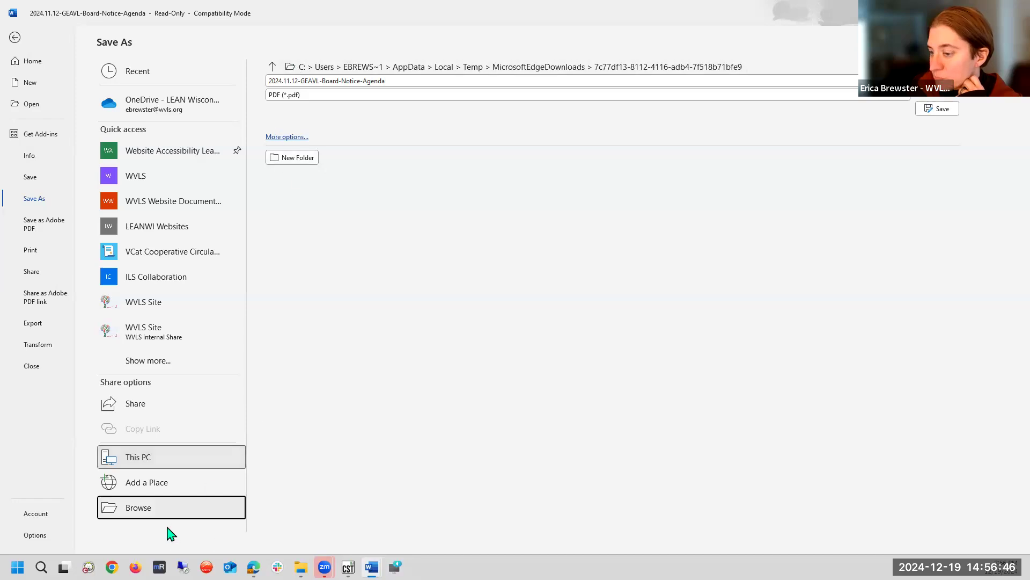
# Save the agenda as PDF over the existing 2024.11.12-GEAVL-Board-Notice-Agenda file in Downloads
pyautogui.click(168, 509)
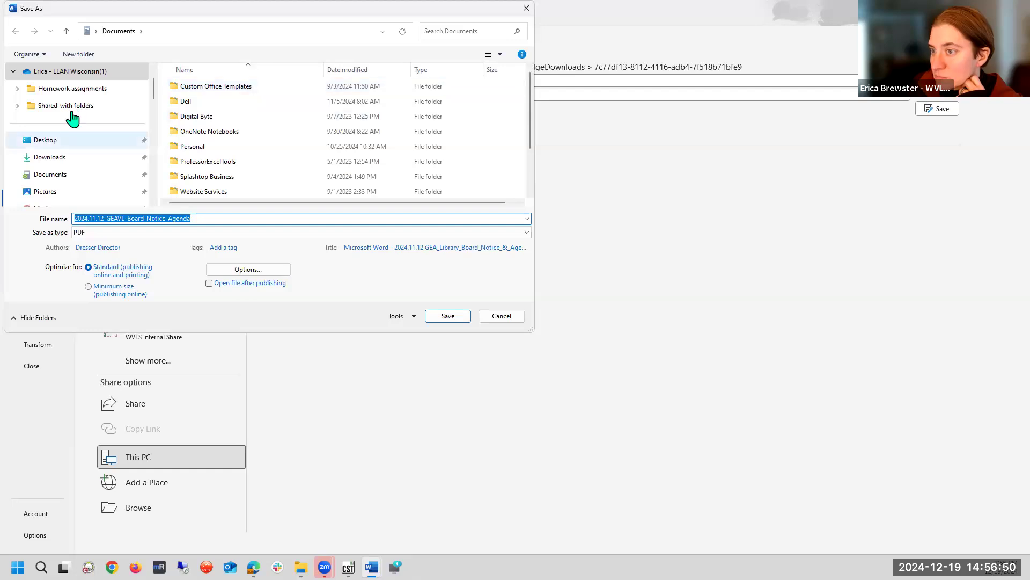
pyautogui.click(54, 159)
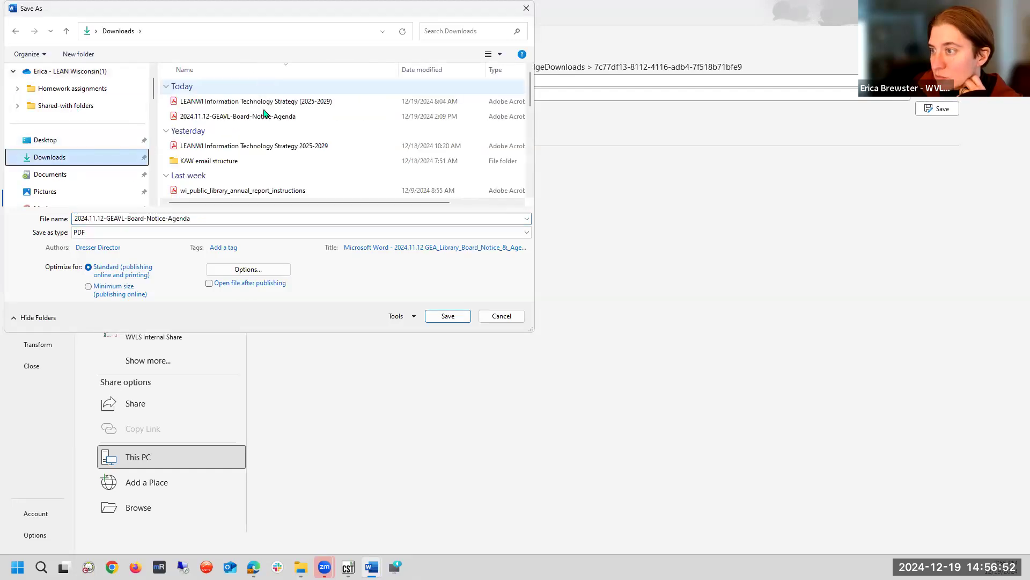
pyautogui.click(264, 115)
pyautogui.click(448, 316)
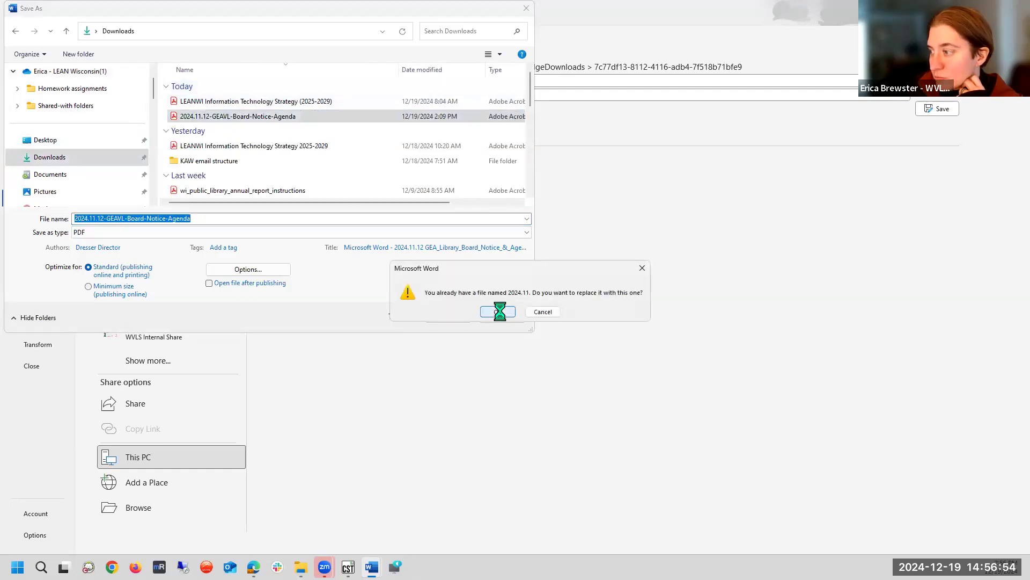
pyautogui.click(498, 311)
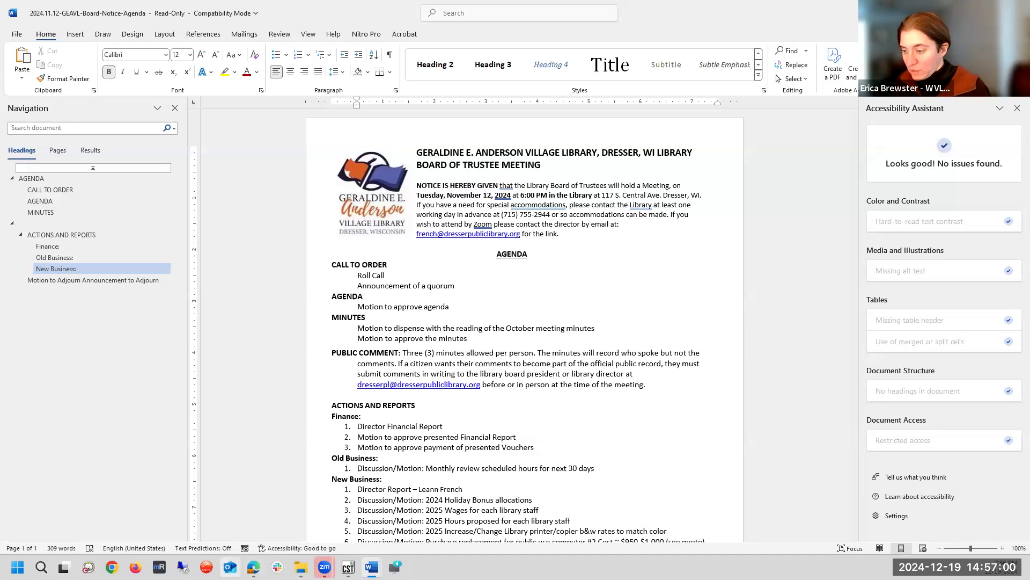
# Switch to the Edge browser and start the PAVE tool from the PAVE website
pyautogui.moveTo(253, 568)
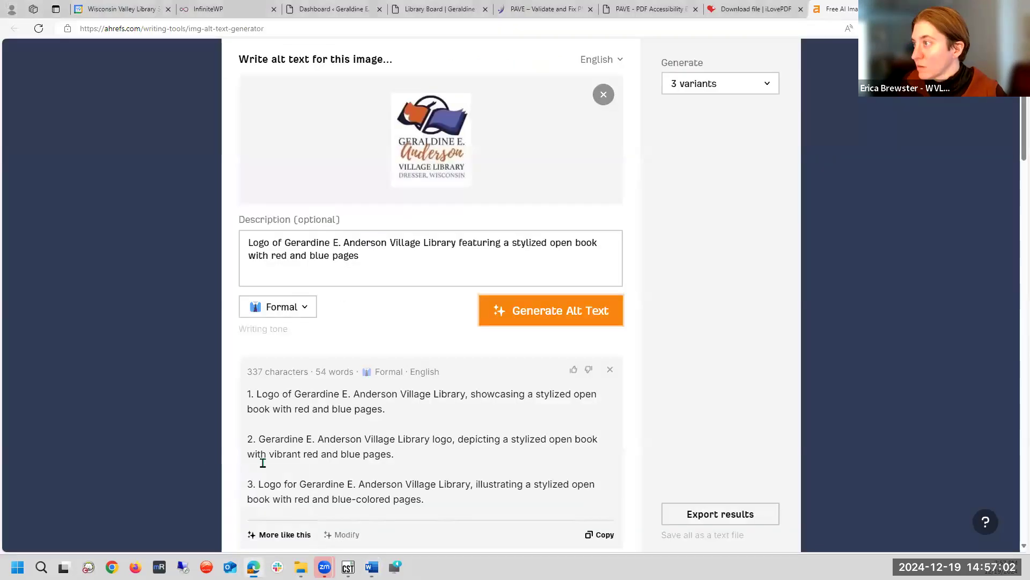
pyautogui.click(251, 517)
pyautogui.click(505, 8)
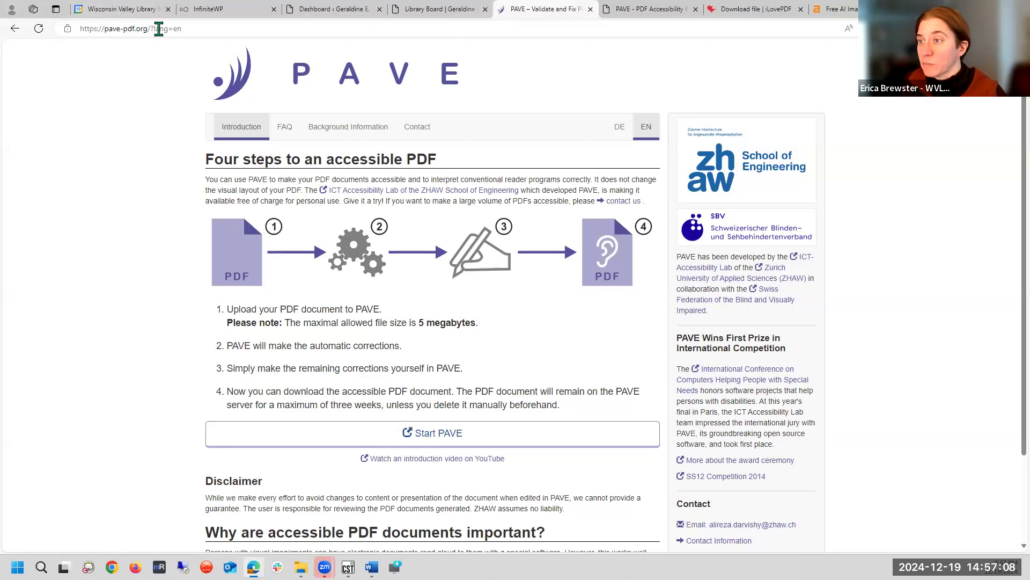
pyautogui.click(405, 436)
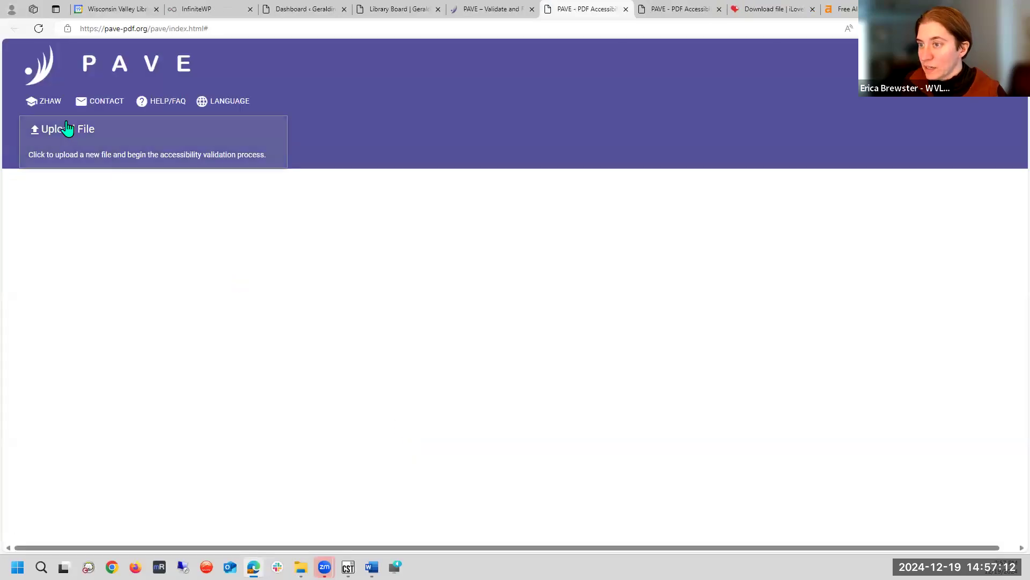
# Upload 2024.11.12-GEAVL-Board-Notice-Agenda.pdf from Downloads to PAVE and show its issue details
pyautogui.click(68, 124)
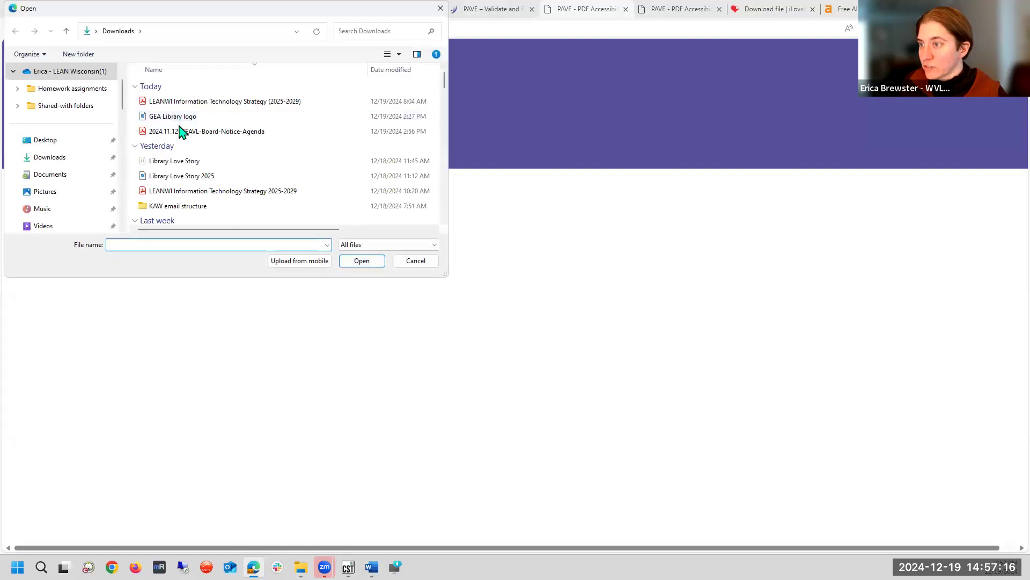
pyautogui.click(179, 131)
pyautogui.click(365, 263)
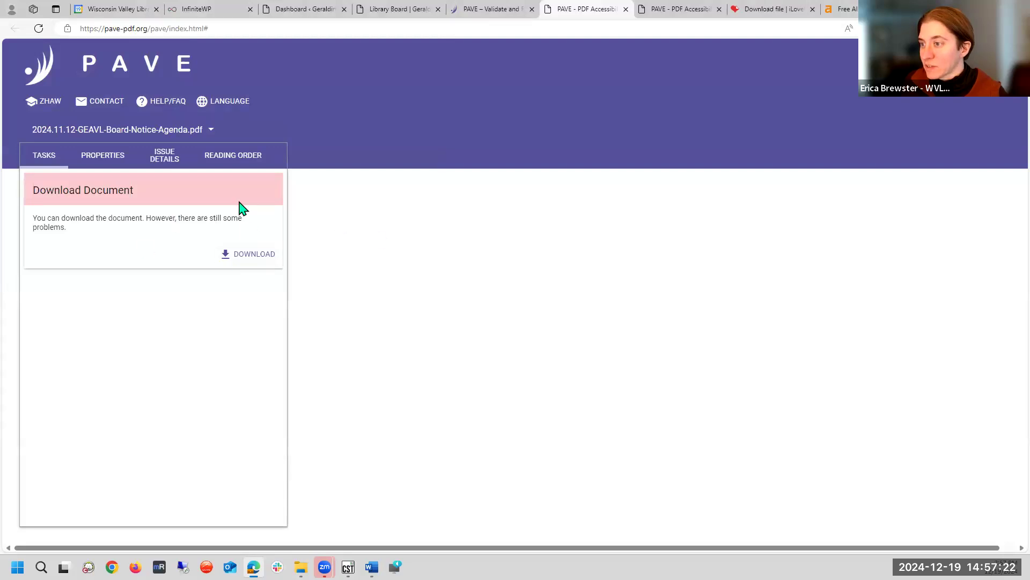
pyautogui.click(164, 159)
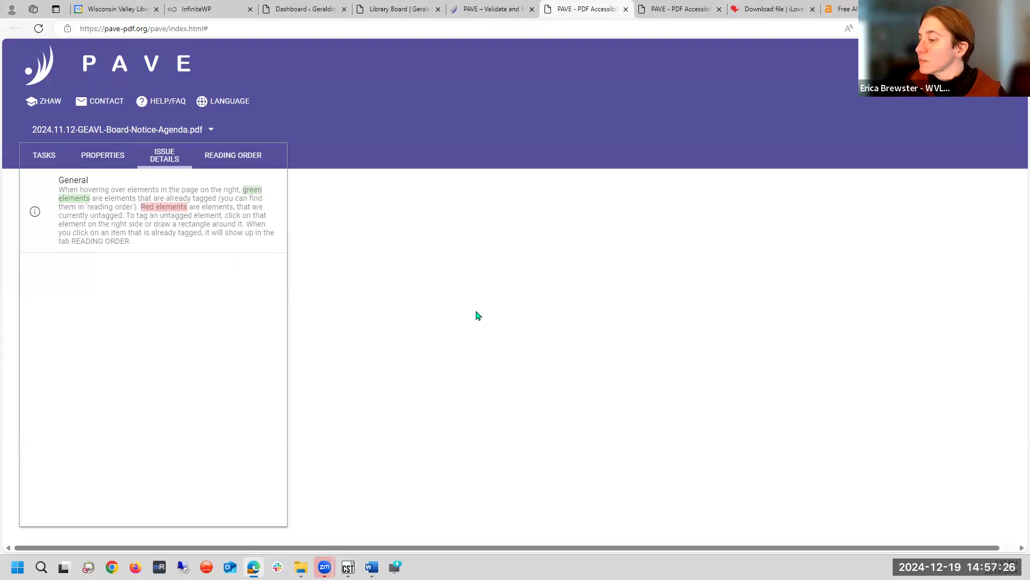
# Close the older PAVE results page and return to the issue details of the newly uploaded agenda
pyautogui.click(717, 14)
pyautogui.click(720, 9)
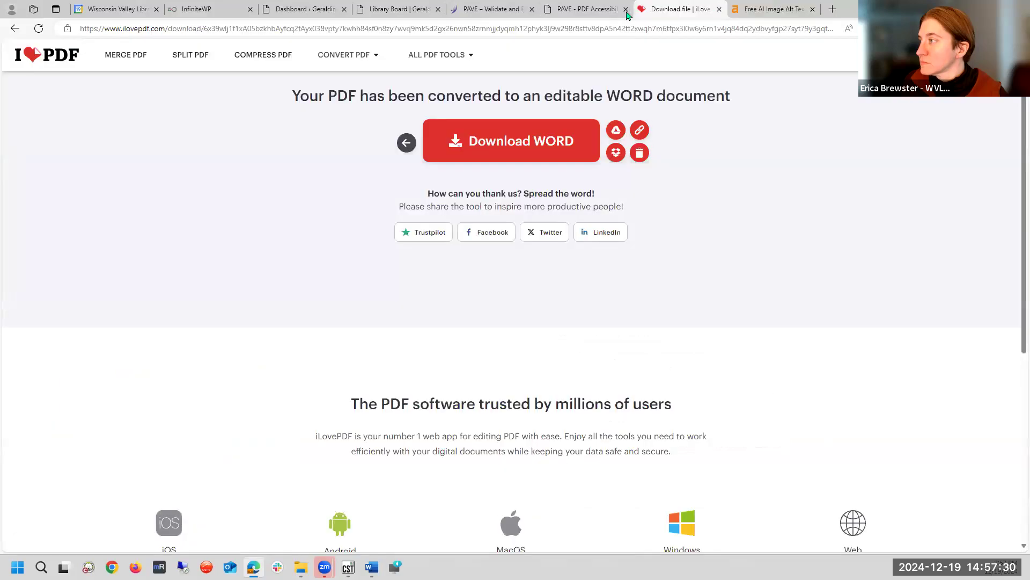
pyautogui.click(577, 9)
pyautogui.click(489, 8)
pyautogui.click(577, 9)
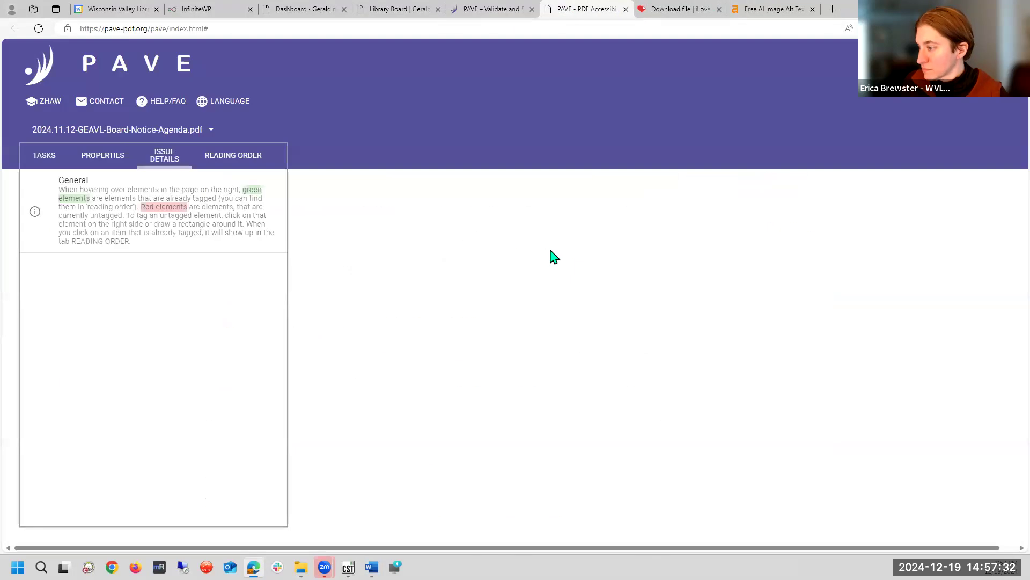
# Close the current PAVE results page and restart the PAVE tool from the PAVE website
pyautogui.click(696, 10)
pyautogui.click(561, 10)
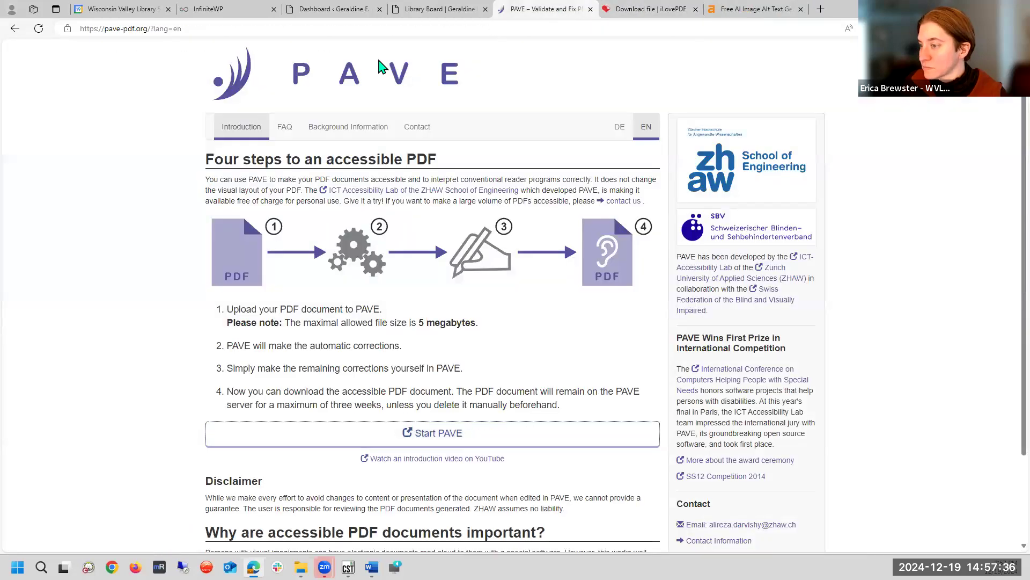
pyautogui.click(448, 434)
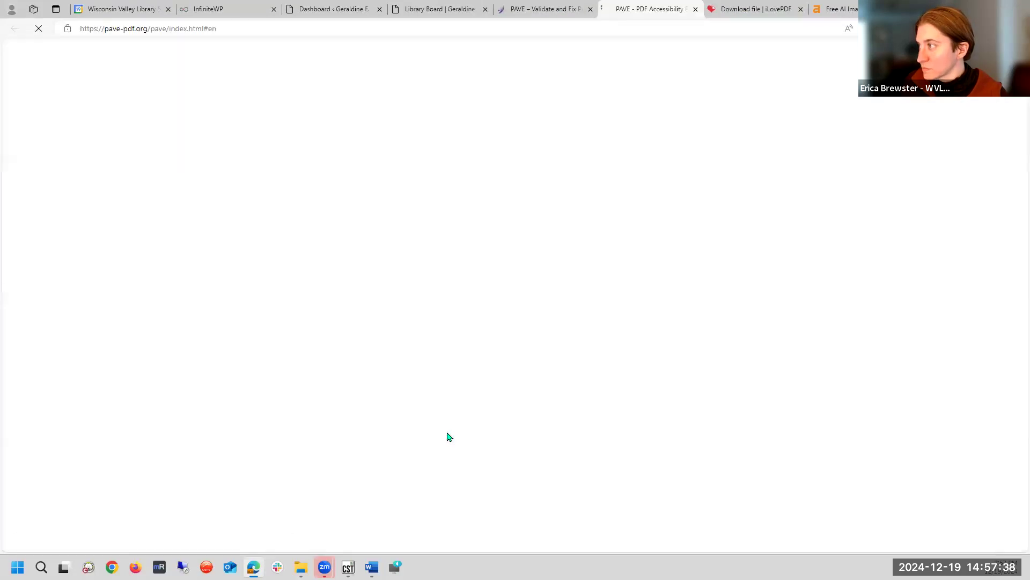
# Permanently delete the uploaded 2024.11.12-GEAVL-Board-Notice-Agenda.pdf from PAVE
pyautogui.click(70, 189)
pyautogui.click(409, 263)
pyautogui.click(265, 236)
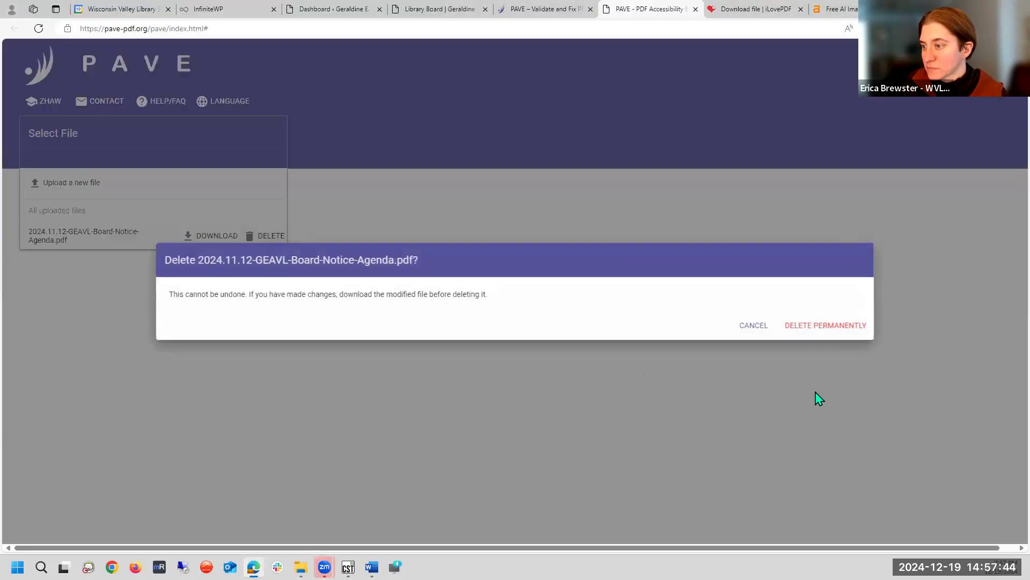
pyautogui.click(807, 325)
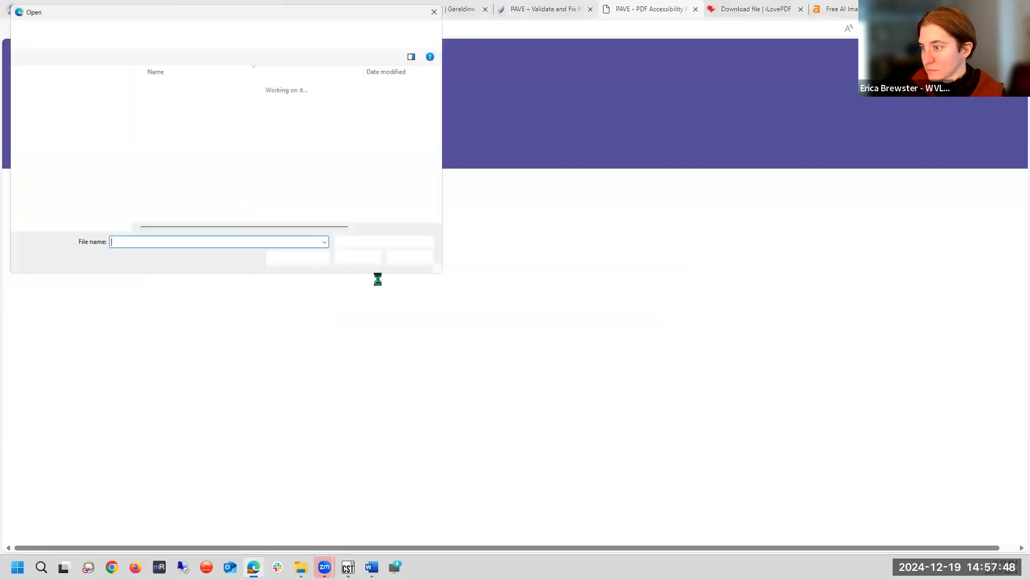
# Upload 2024.11.12-GEAVL-Board-Notice-Agenda.pdf from Downloads again, reselect it among the uploaded files and show its issue details
pyautogui.click(207, 131)
pyautogui.click(362, 261)
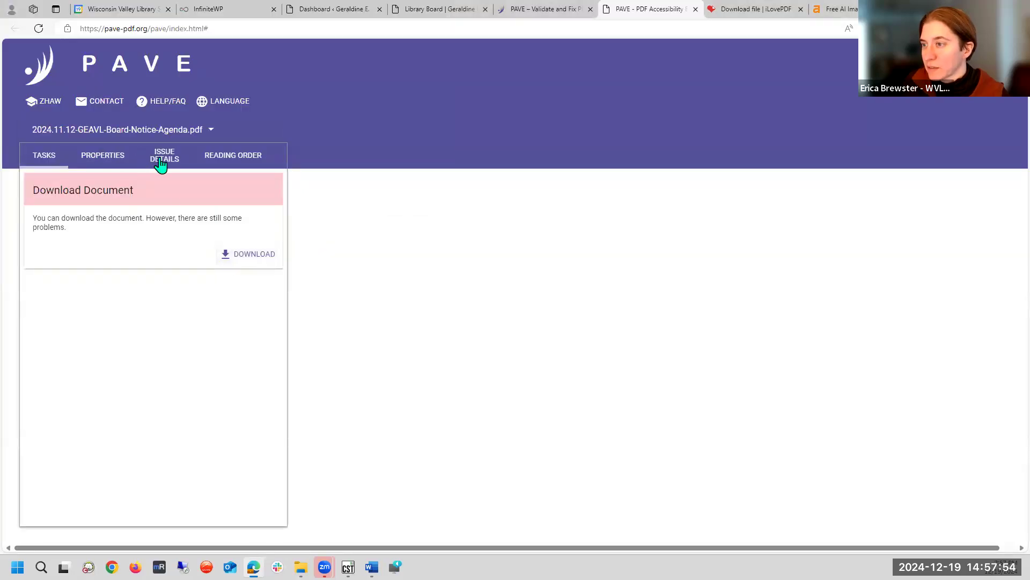
pyautogui.click(184, 133)
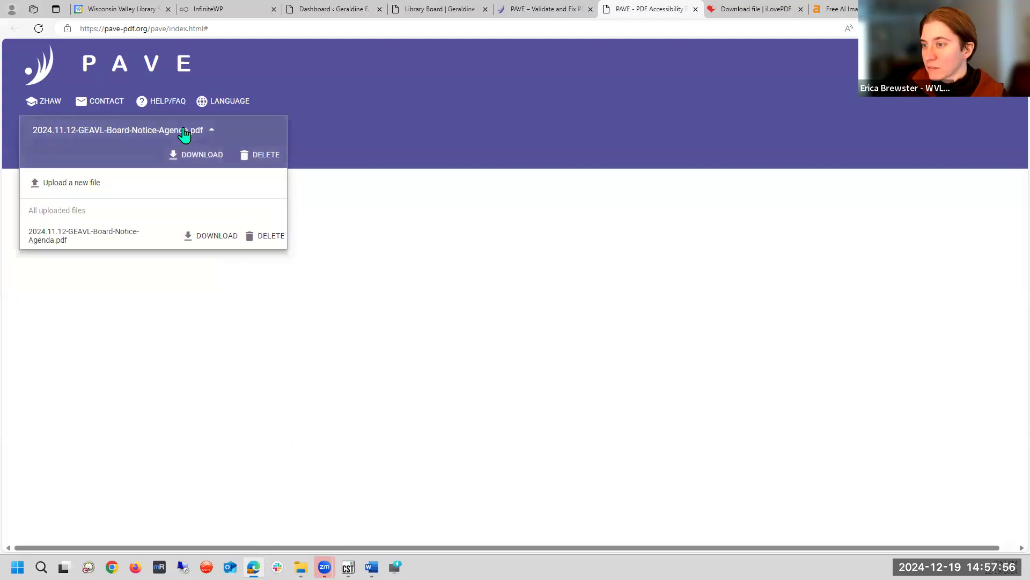
pyautogui.click(79, 236)
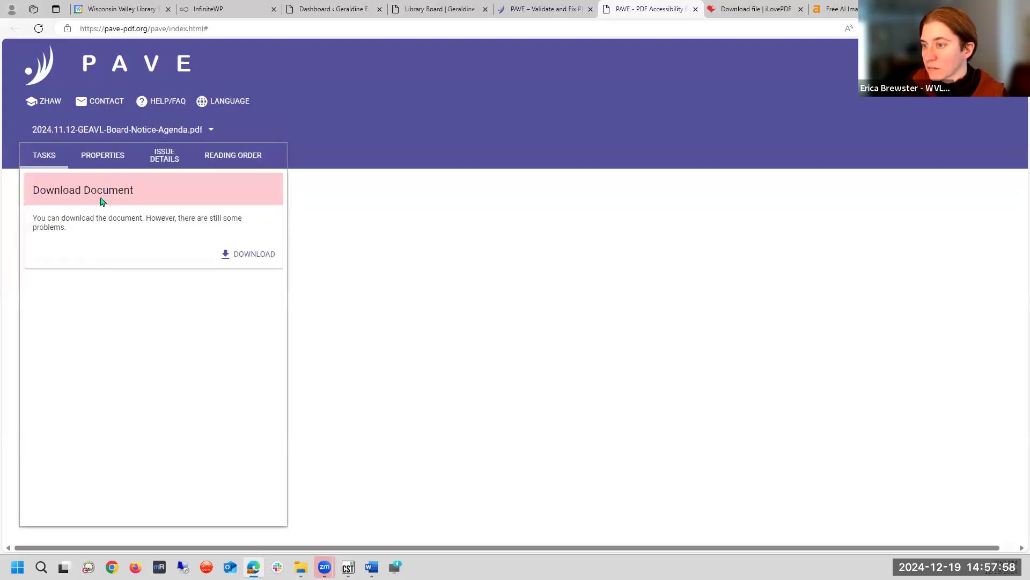
pyautogui.click(148, 165)
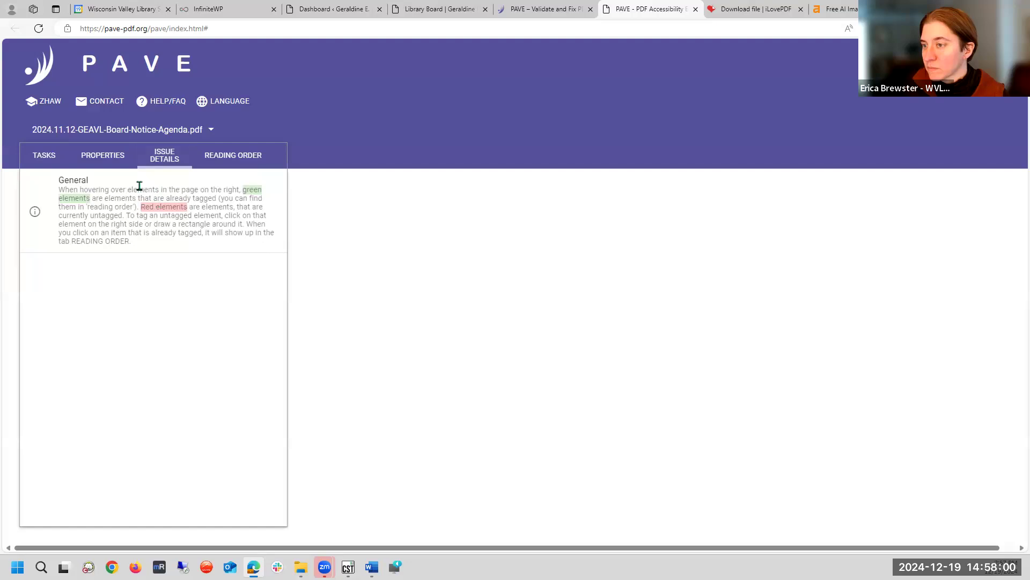
# Check the agenda's properties and tasks in PAVE, reloading the page to reopen the properties
pyautogui.click(114, 162)
pyautogui.click(258, 163)
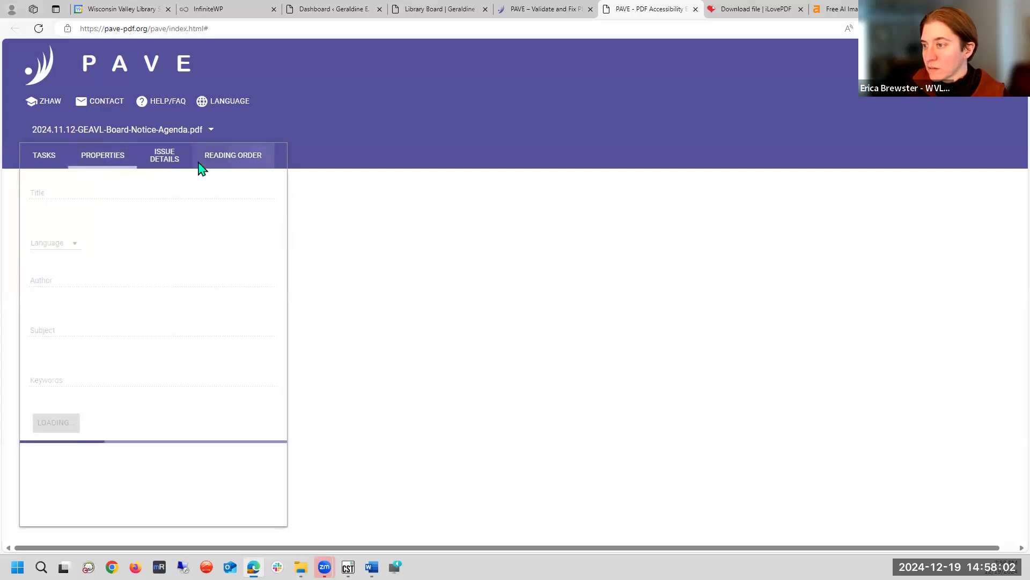
pyautogui.click(90, 163)
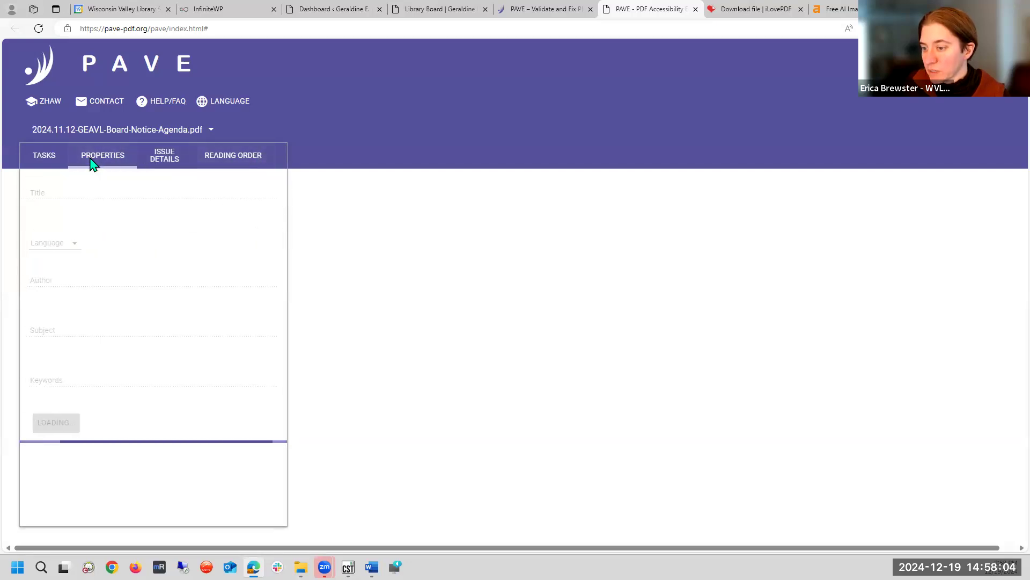
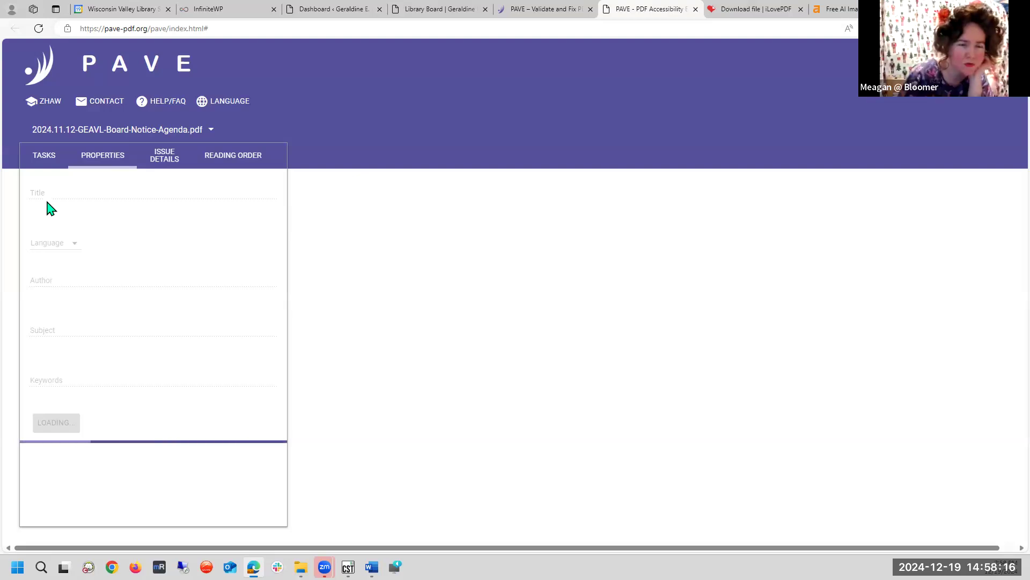
pyautogui.click(47, 161)
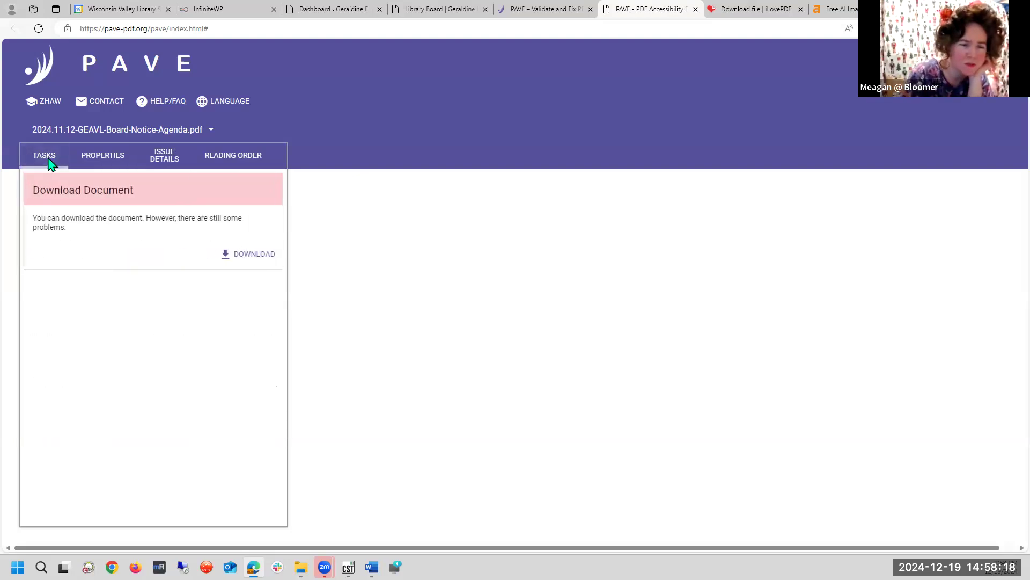
pyautogui.click(41, 32)
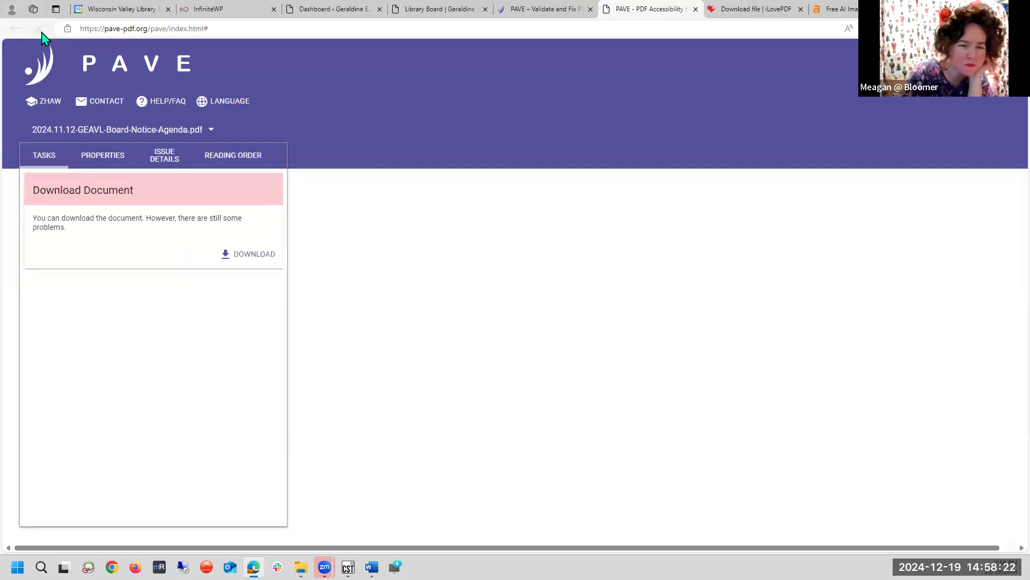
pyautogui.click(229, 255)
pyautogui.click(114, 163)
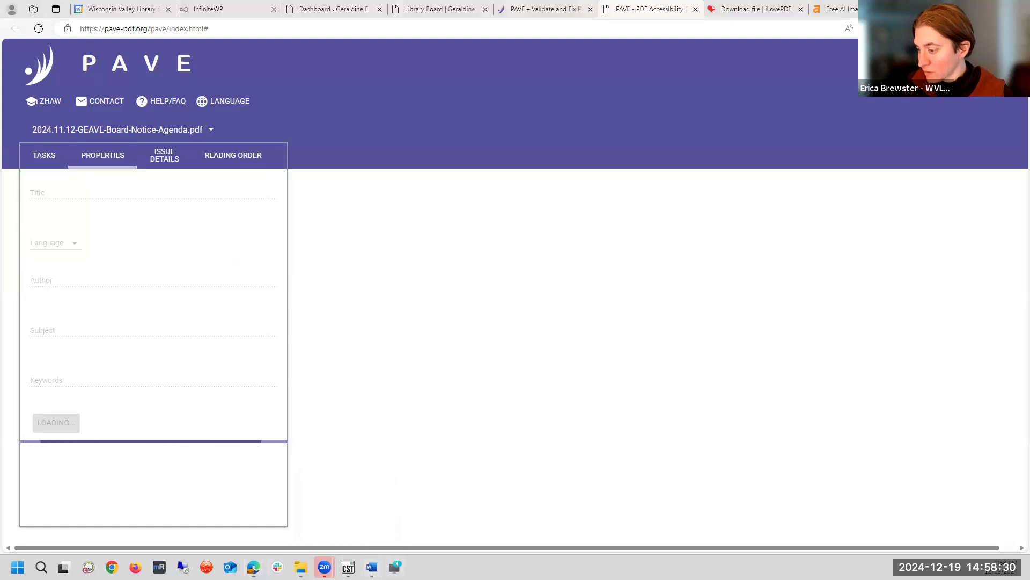
# Switch to the January2025BDAGENDA document in Word and save it
pyautogui.moveTo(371, 567)
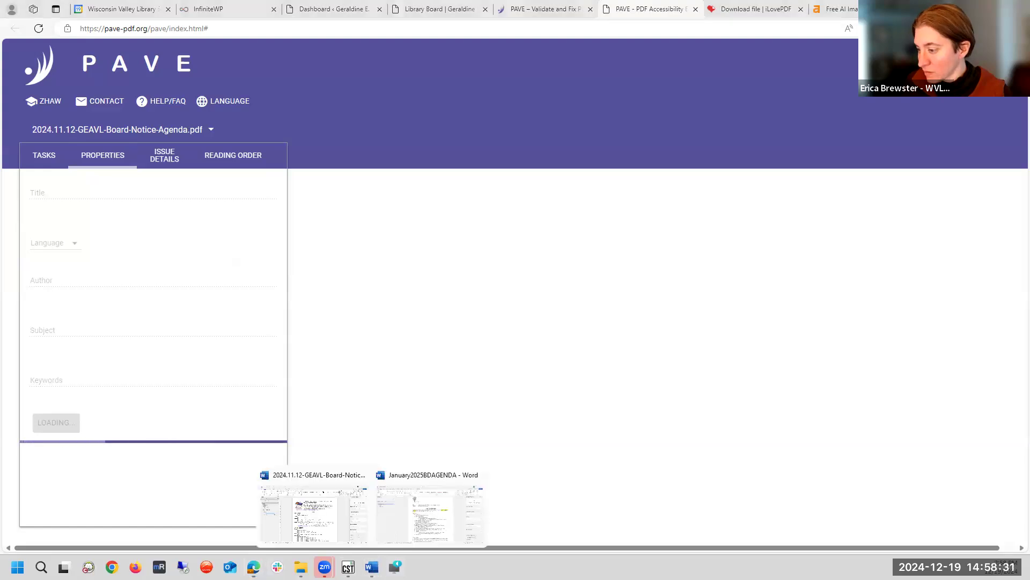
pyautogui.click(414, 494)
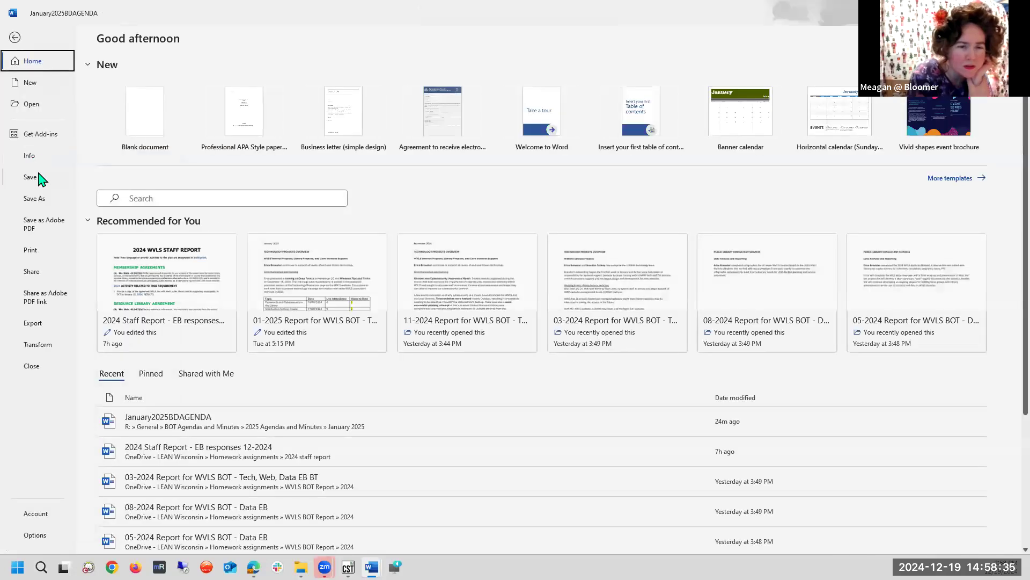
pyautogui.click(36, 175)
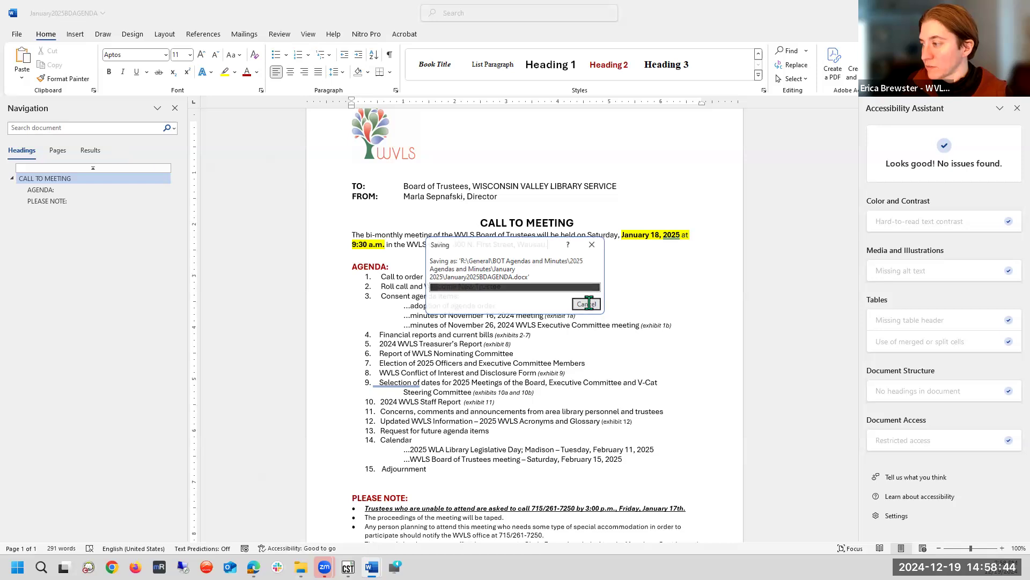
# Save a PDF copy of January2025BDAGENDA in the Downloads folder
pyautogui.click(16, 36)
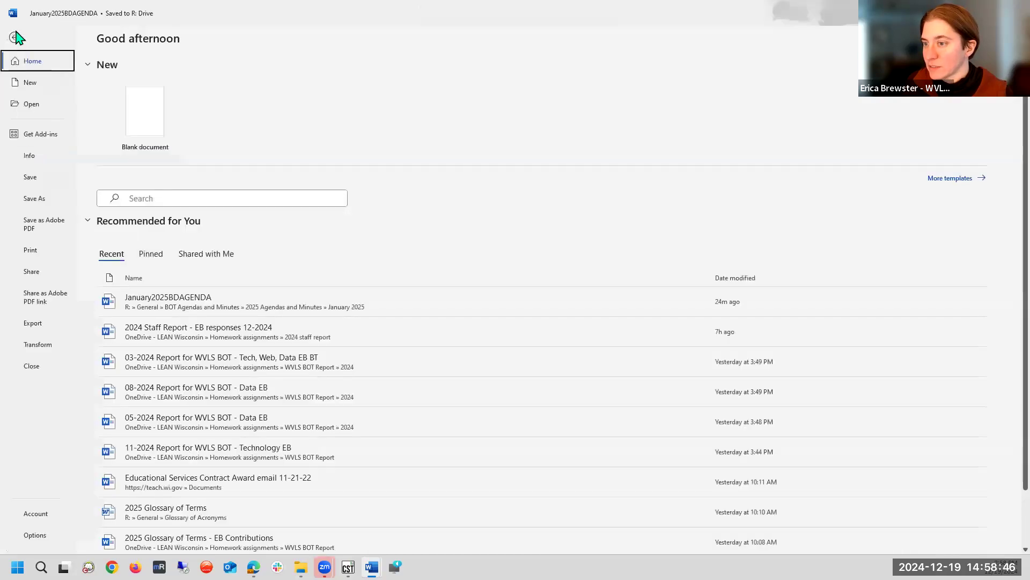
pyautogui.click(32, 198)
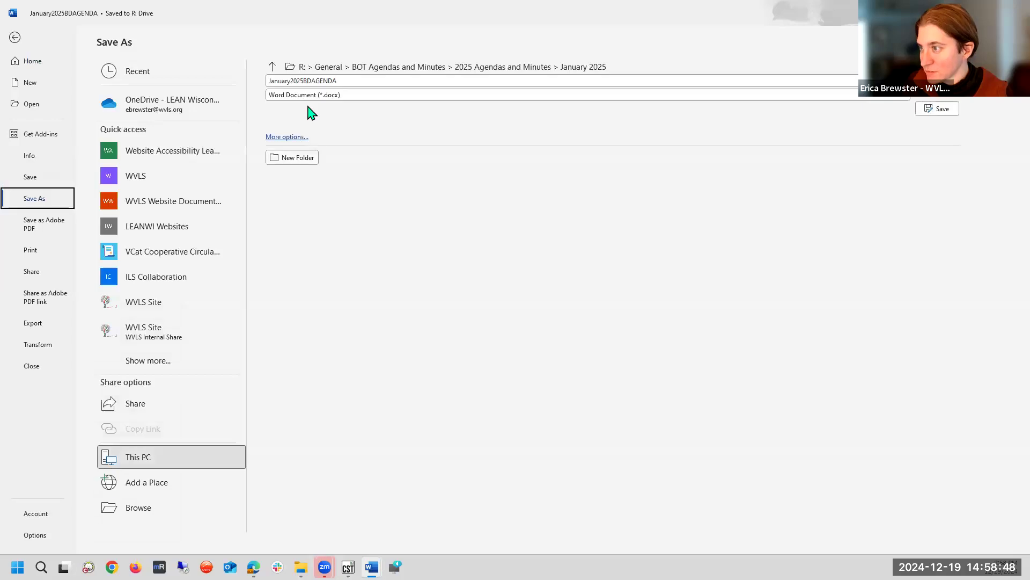
pyautogui.click(313, 96)
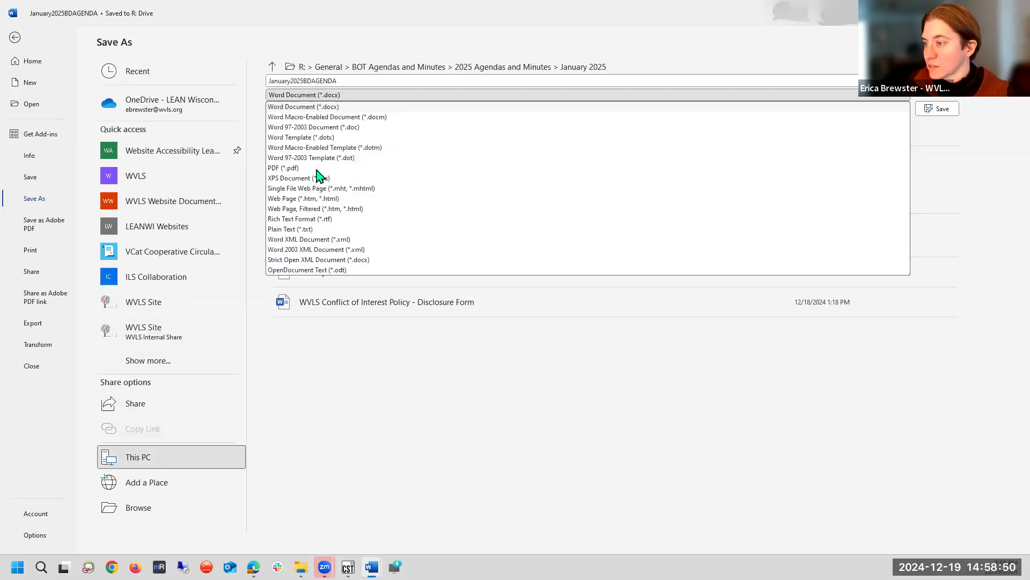
pyautogui.click(300, 167)
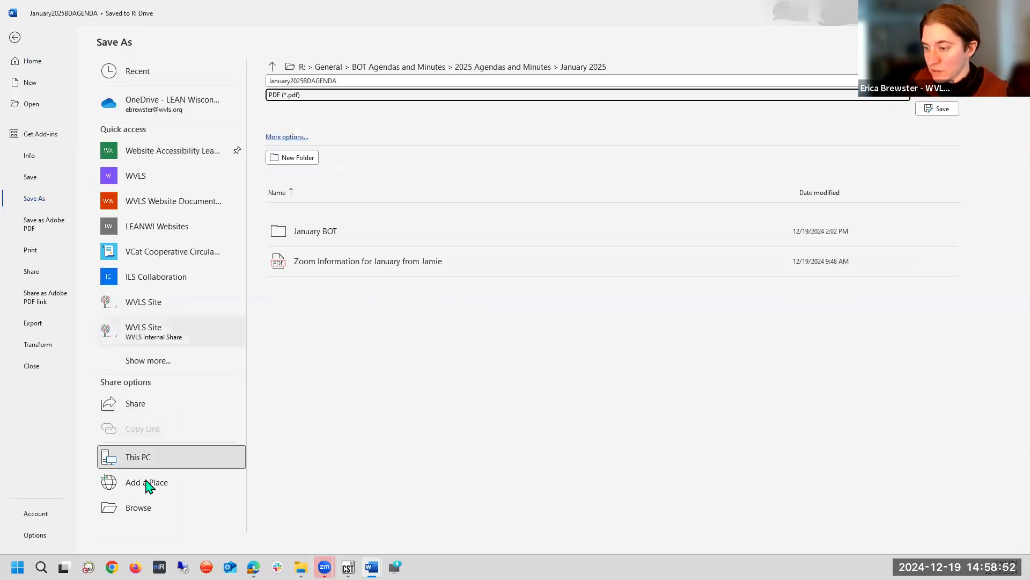
pyautogui.click(145, 507)
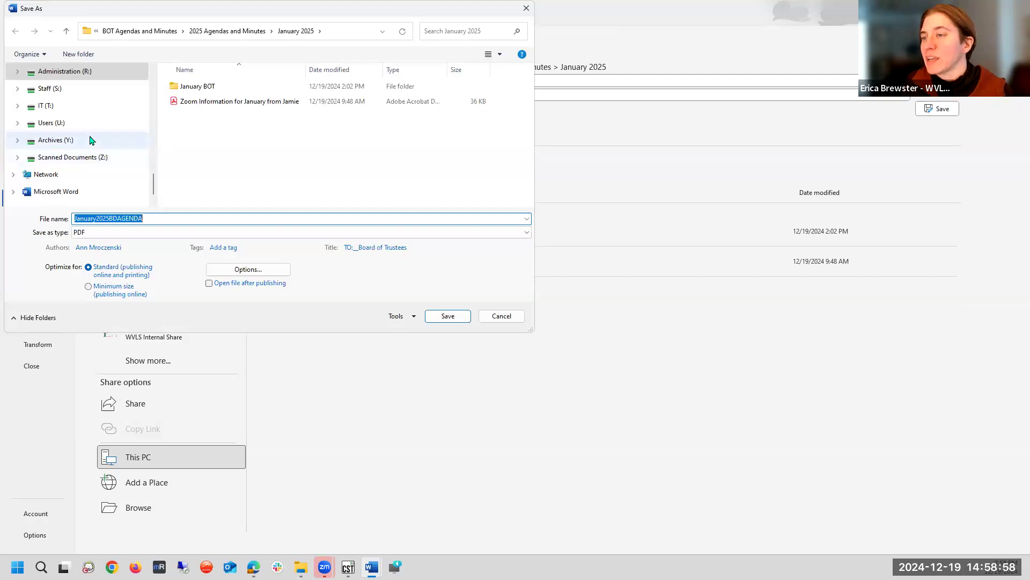
pyautogui.scroll(1, 152, 73)
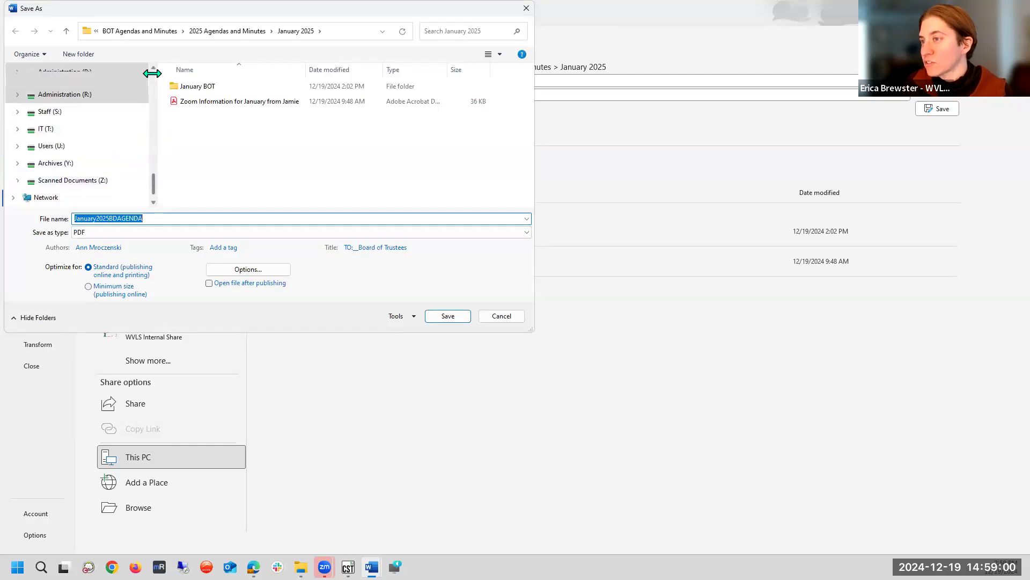
pyautogui.scroll(3, 153, 73)
pyautogui.scroll(8, 152, 73)
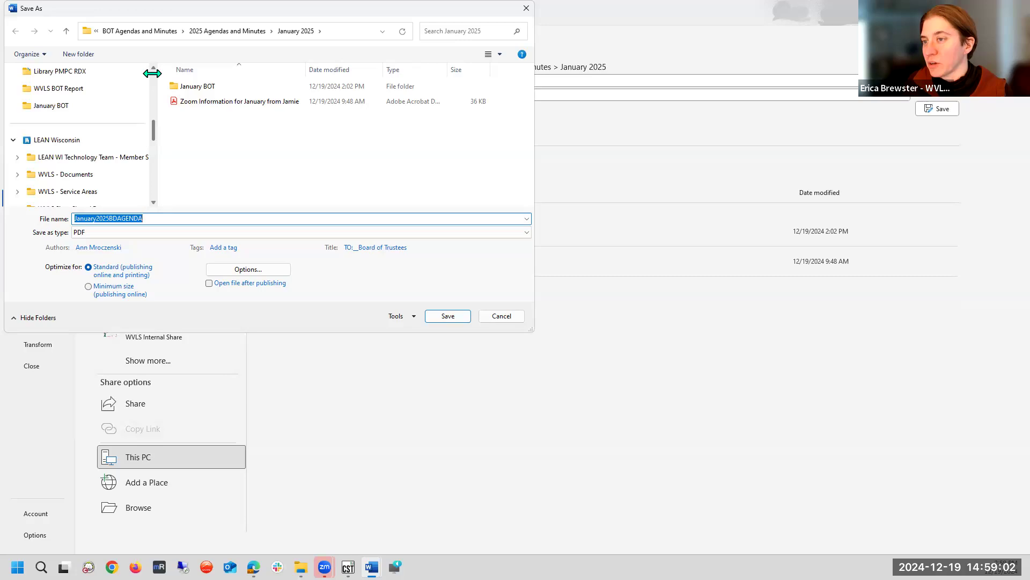
pyautogui.scroll(-4, 151, 110)
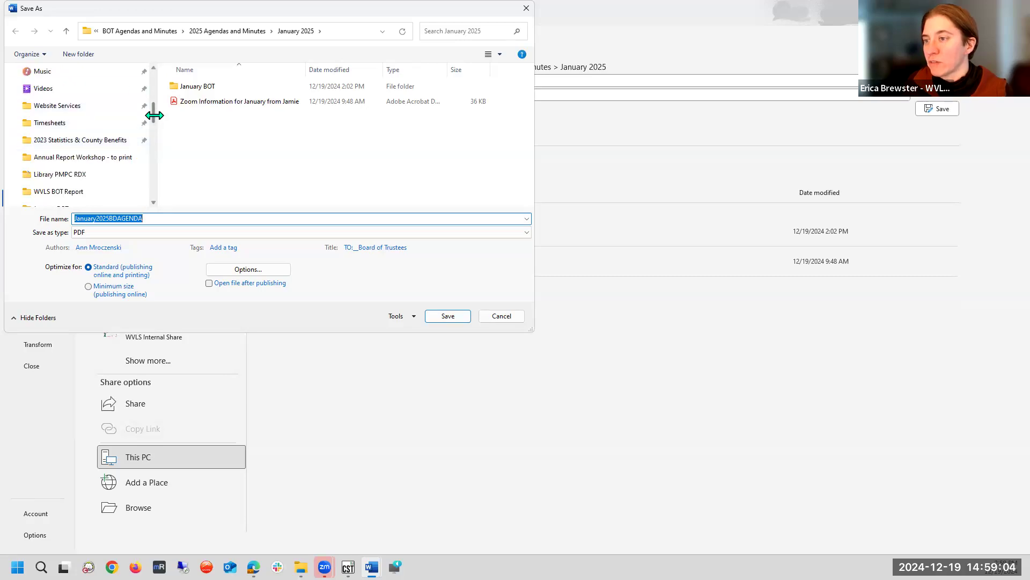
pyautogui.scroll(6, 153, 108)
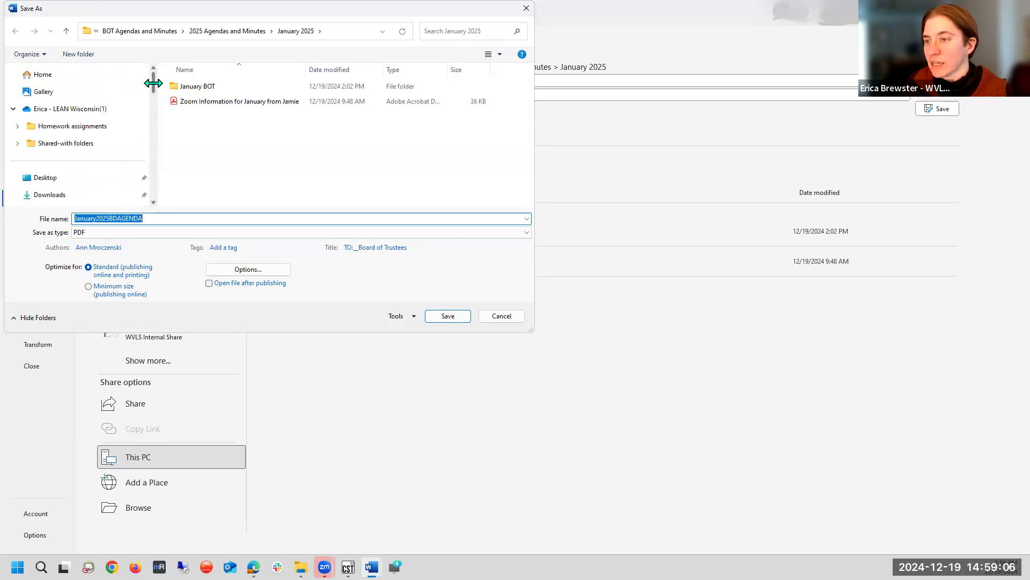
pyautogui.scroll(-1, 134, 108)
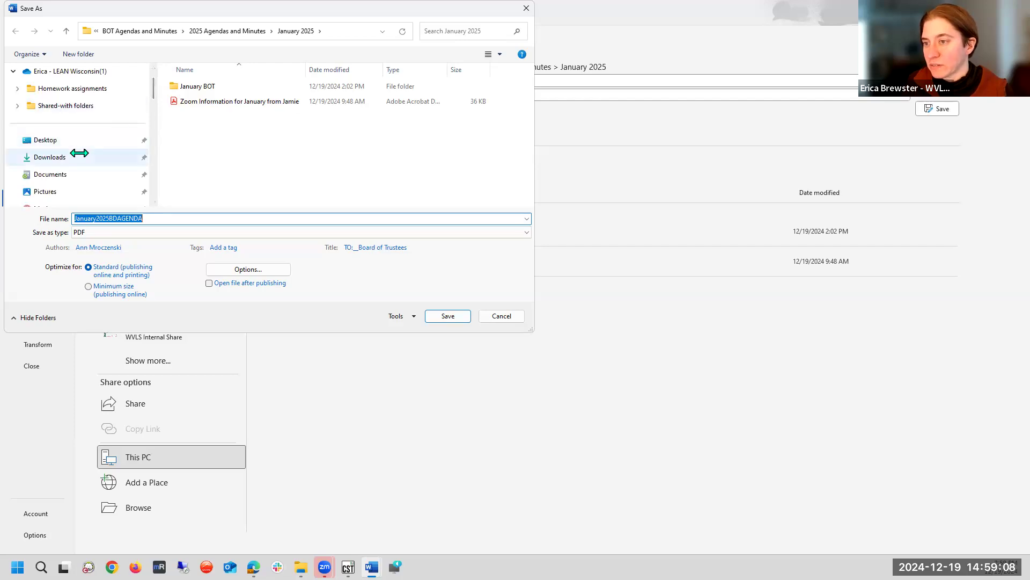
pyautogui.click(80, 155)
pyautogui.click(433, 320)
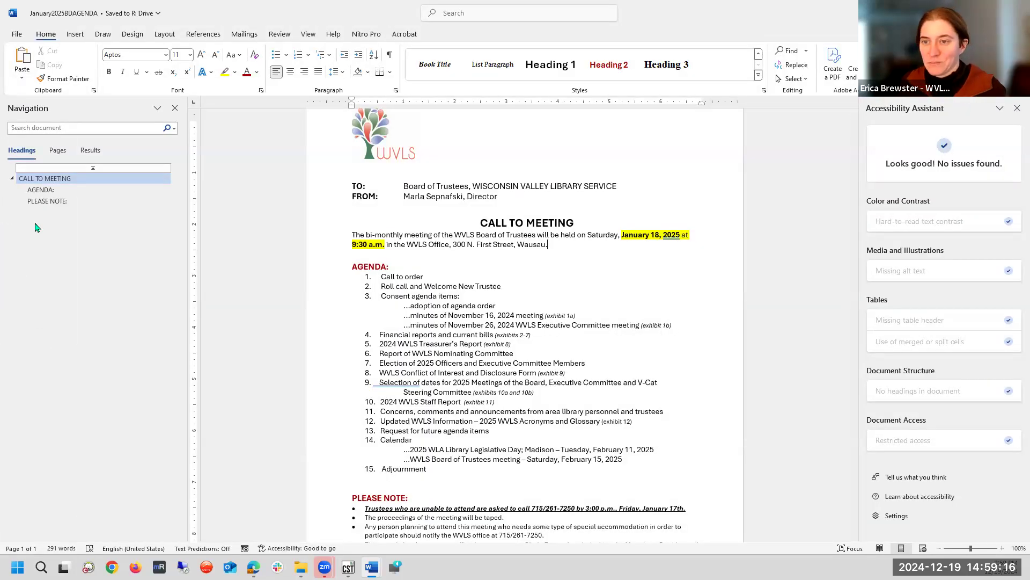
# Switch to the Edge browser, upload January2025BDAGENDA.pdf from Downloads to PAVE and show its issue details
pyautogui.moveTo(325, 567)
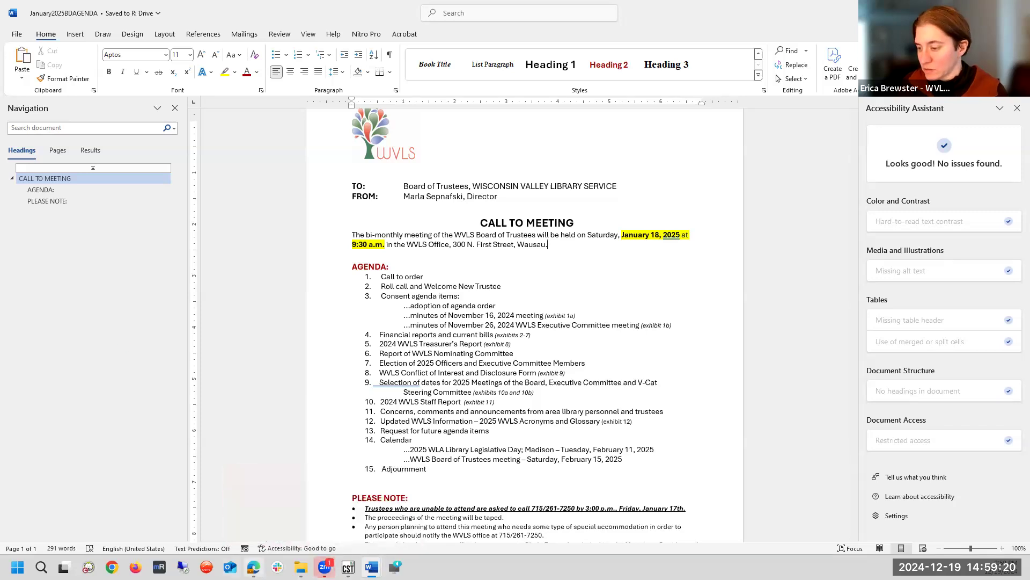
pyautogui.click(254, 567)
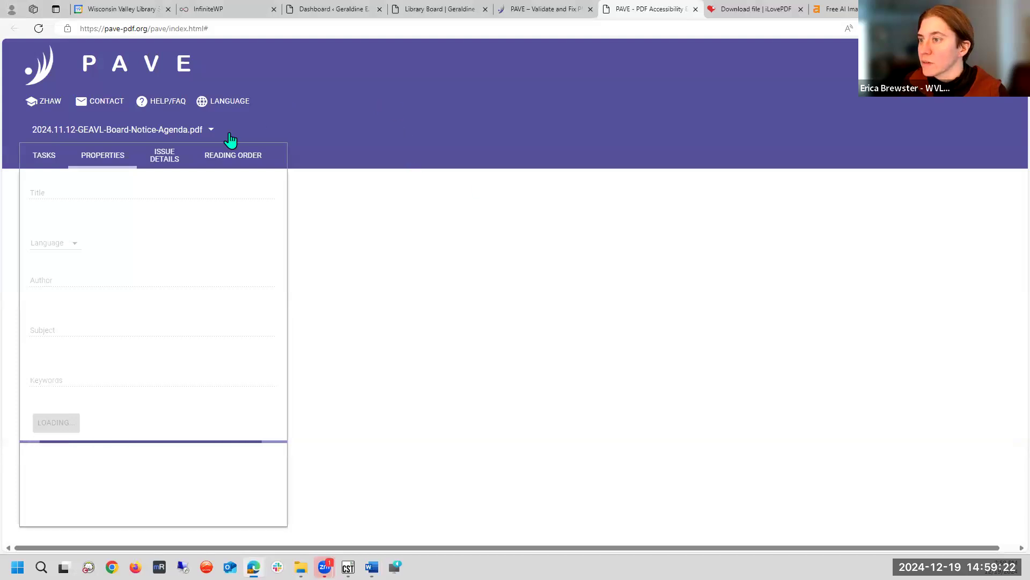
pyautogui.click(55, 131)
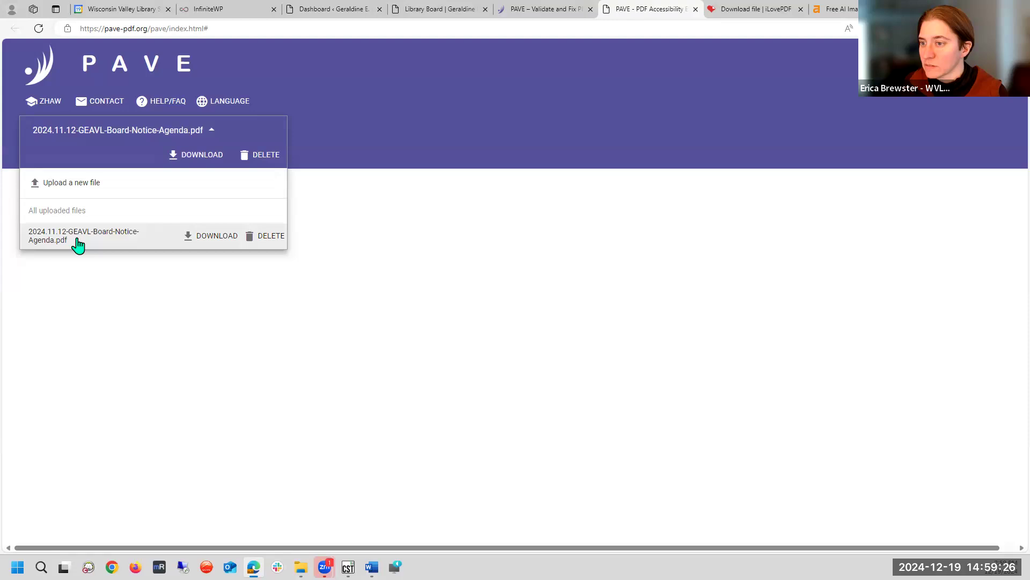
pyautogui.click(69, 188)
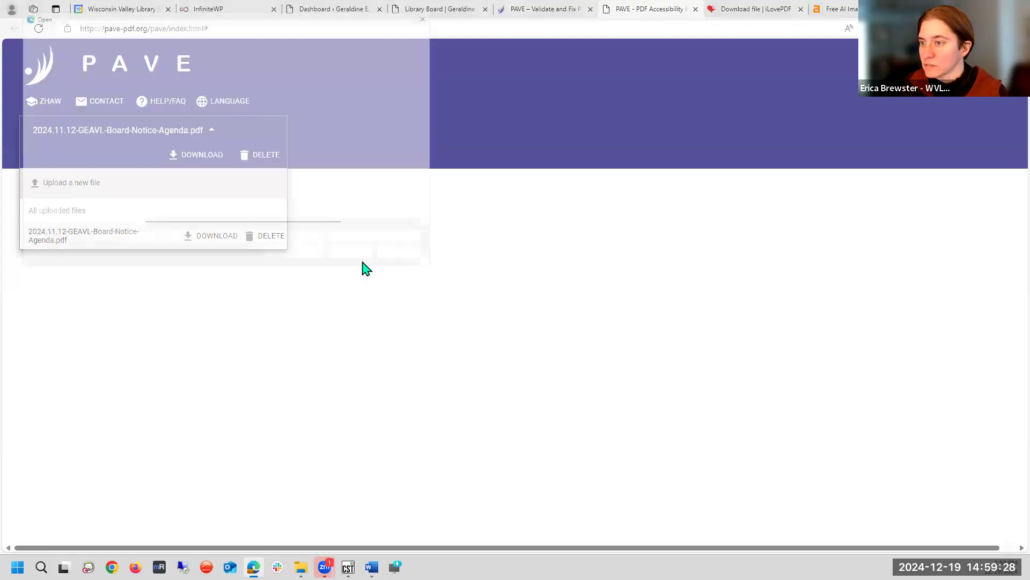
pyautogui.click(225, 117)
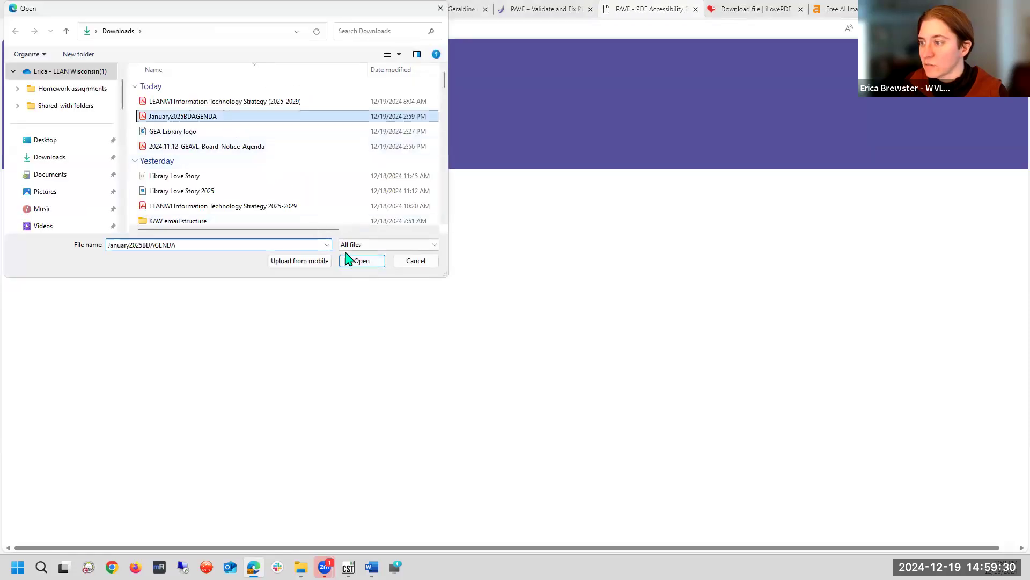
pyautogui.click(361, 263)
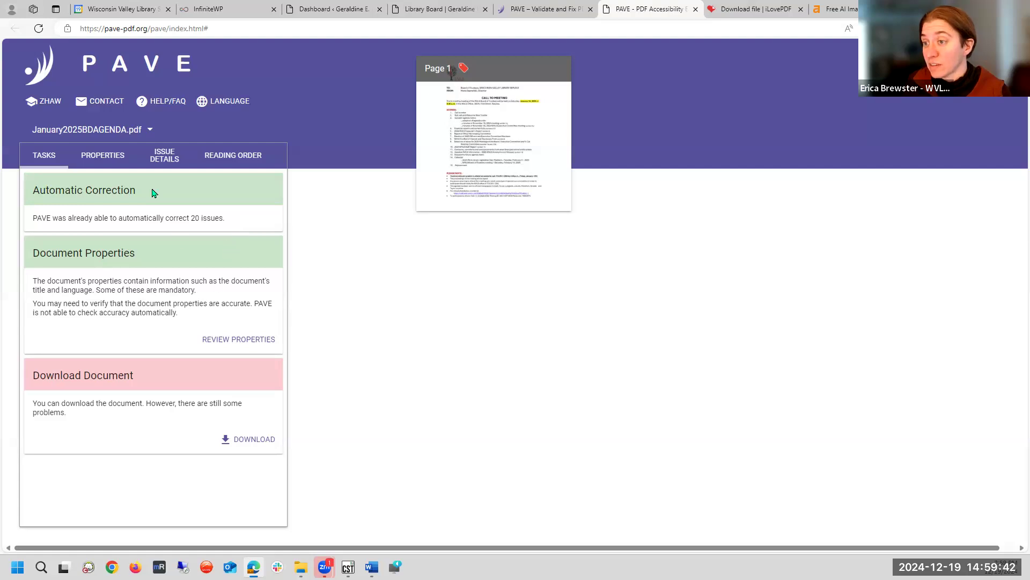
pyautogui.click(112, 154)
pyautogui.click(177, 161)
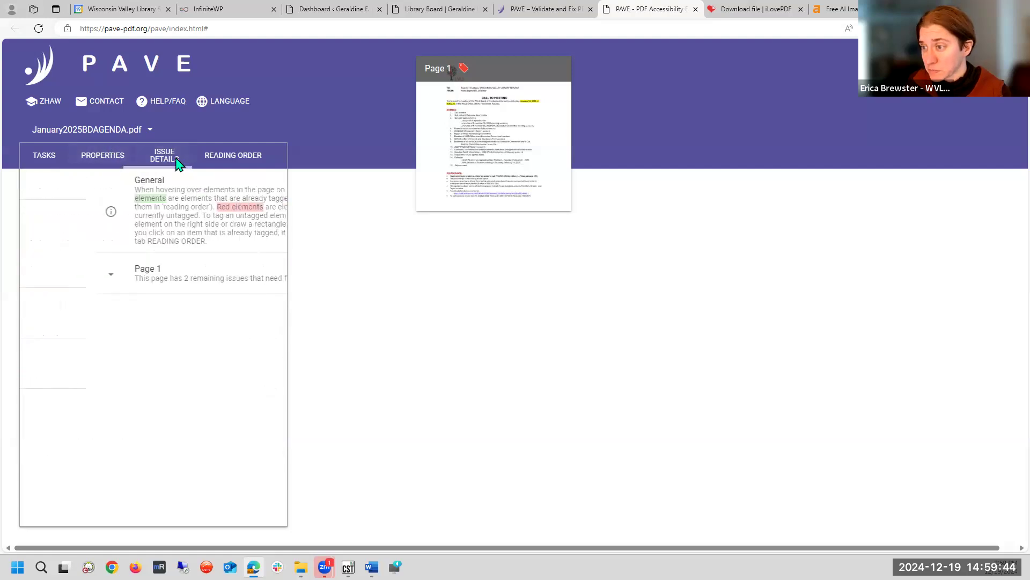
# Open the last missing link alternate description issue on page 1 and inspect the enlarged page and available element types
pyautogui.click(222, 282)
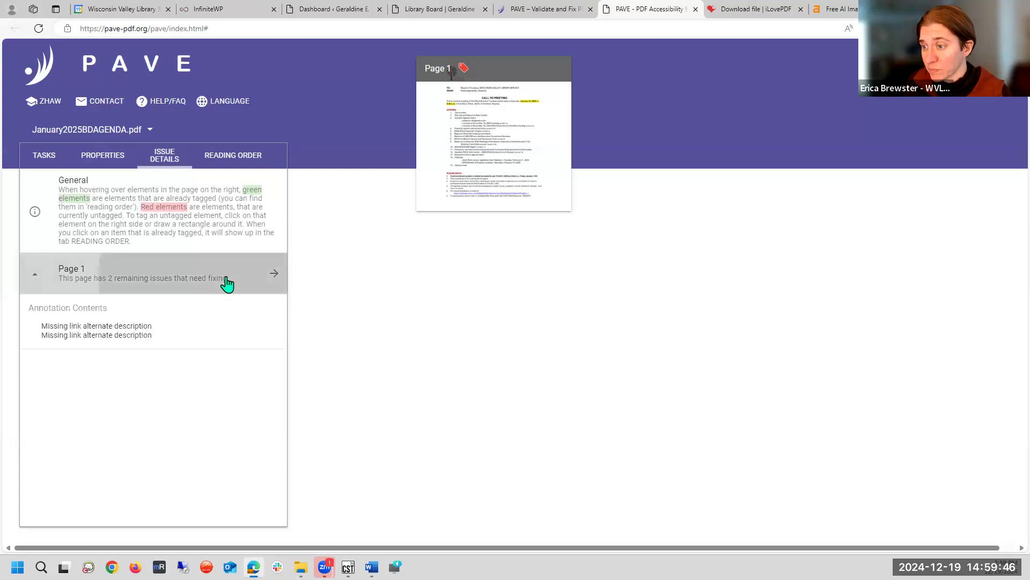
pyautogui.click(115, 335)
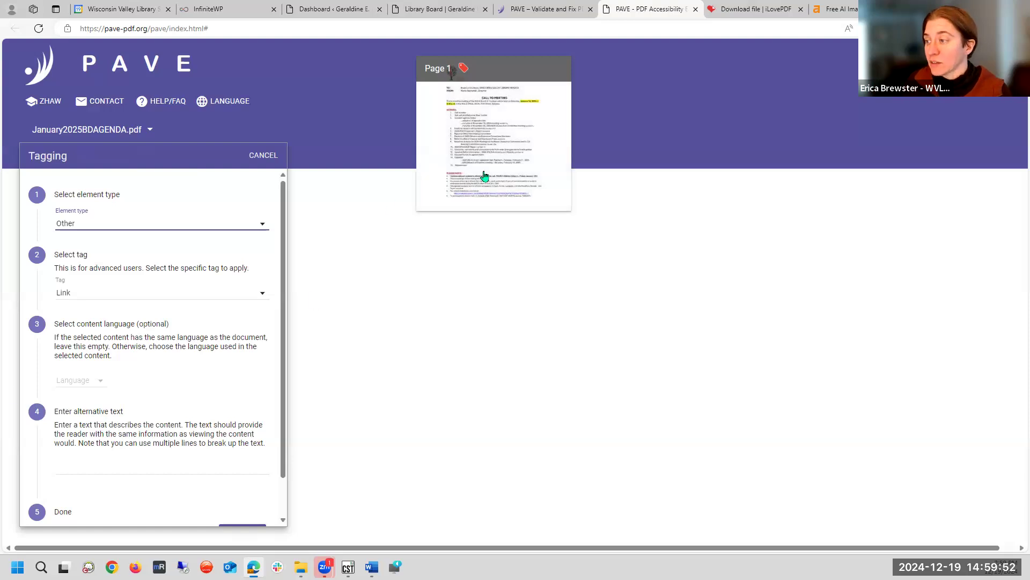
pyautogui.click(488, 167)
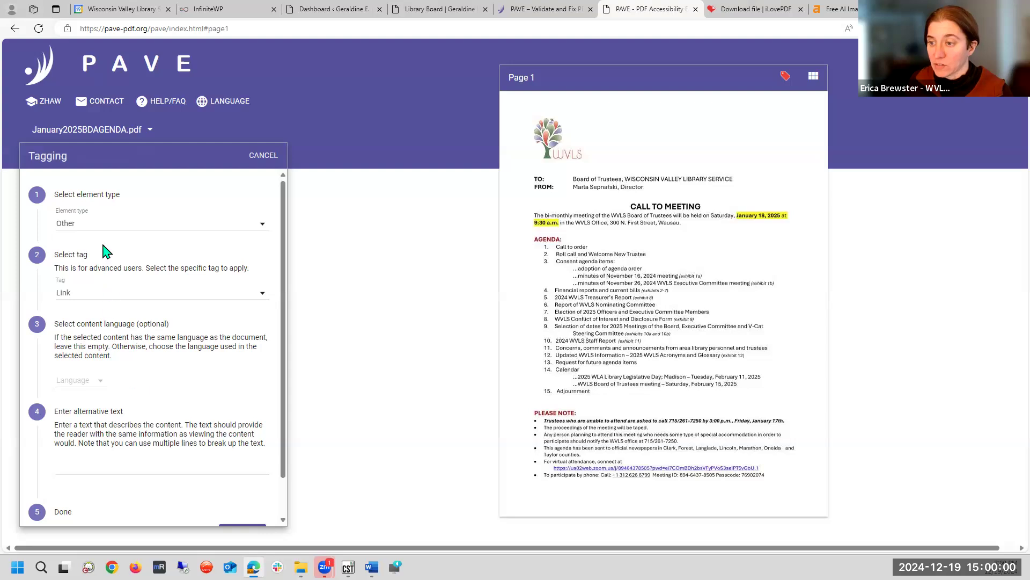
pyautogui.click(76, 223)
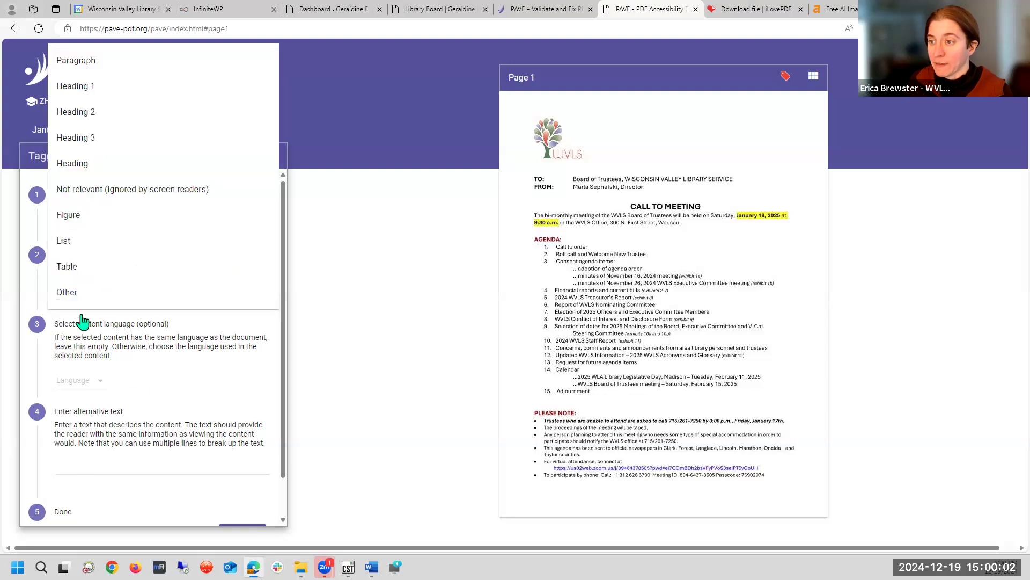
pyautogui.click(83, 462)
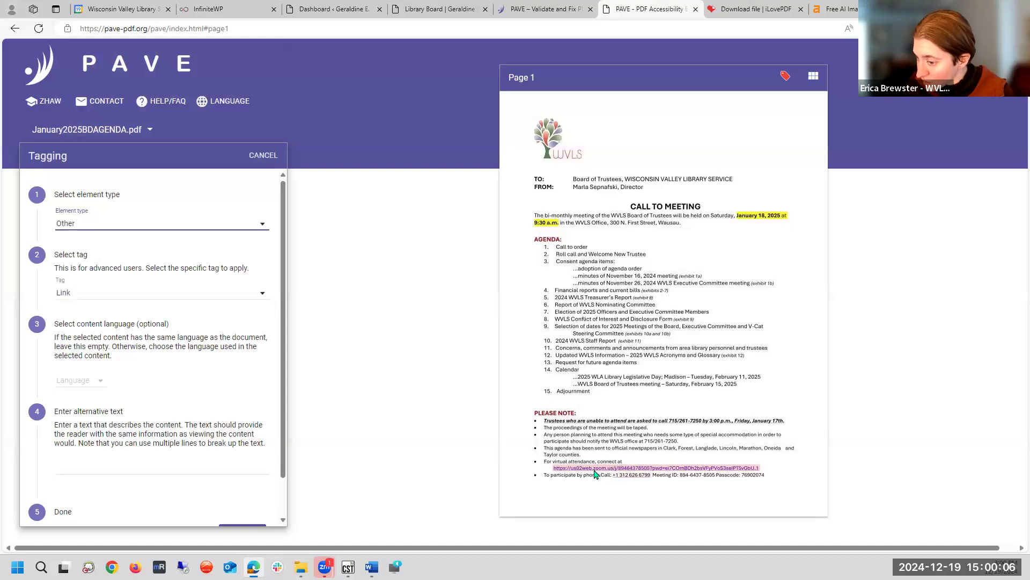
# Set the content language of the link being tagged to English (en)
pyautogui.scroll(-1, 86, 445)
pyautogui.click(124, 421)
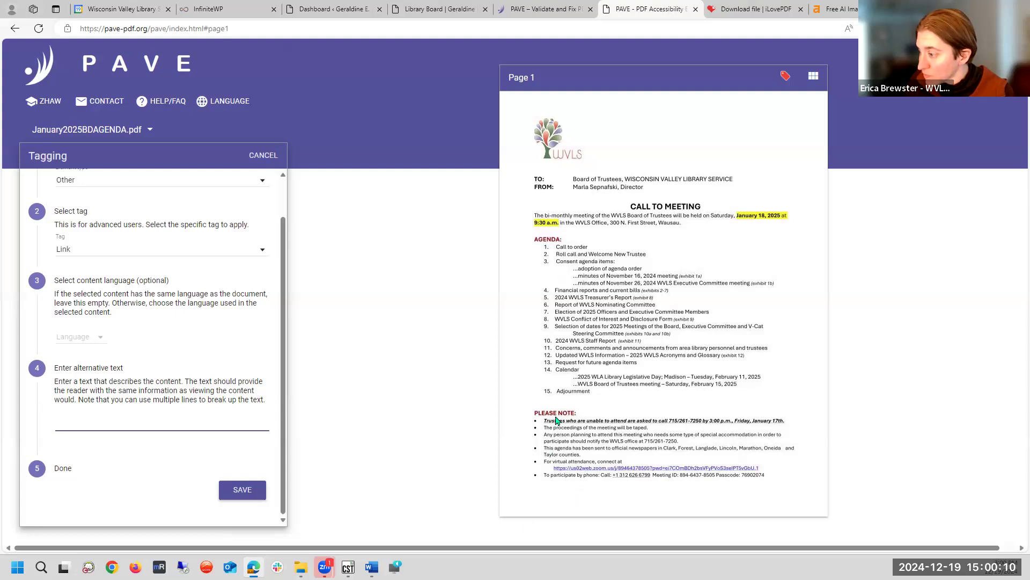
pyautogui.click(70, 338)
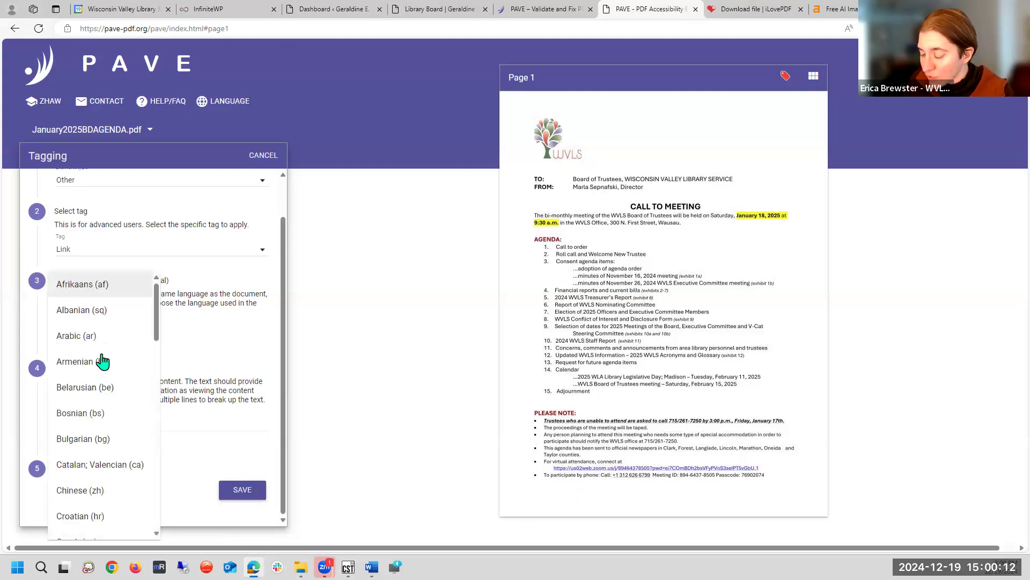
pyautogui.moveTo(157, 331); pyautogui.dragTo(157, 379)
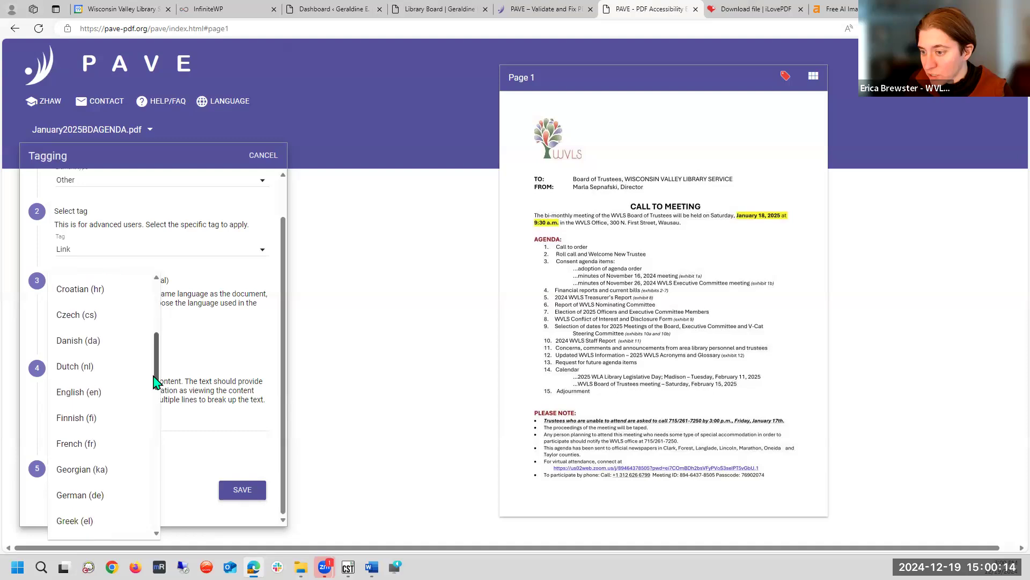
pyautogui.click(102, 383)
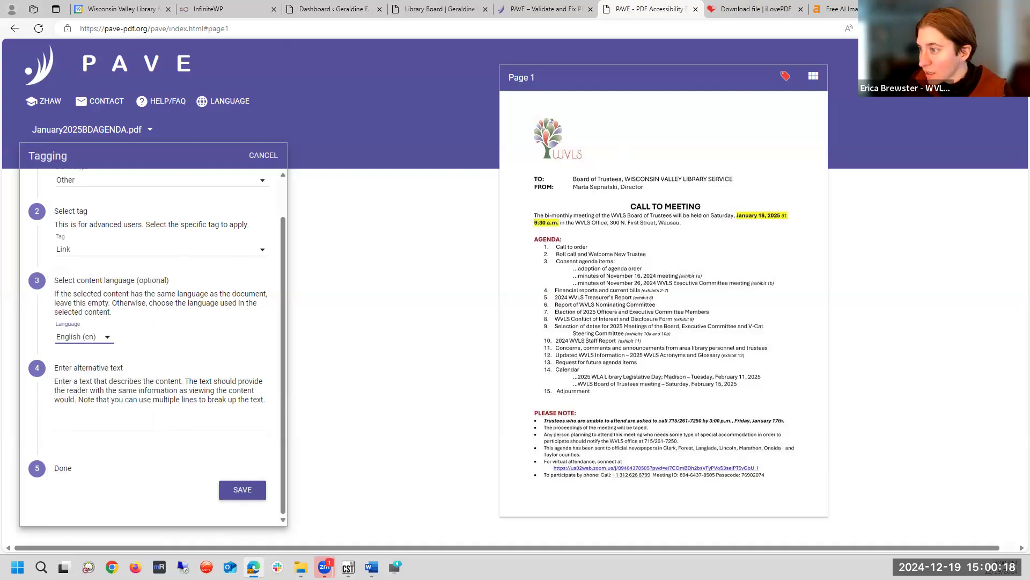
# Examine the page overview, the links on page 1 and the link's tagging options, including its element types
pyautogui.click(59, 228)
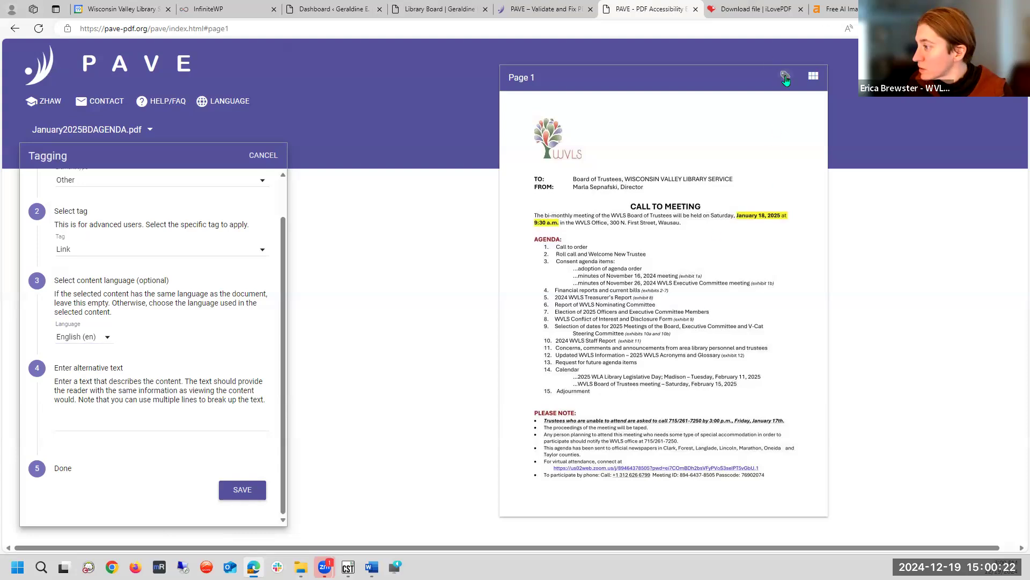
pyautogui.click(814, 77)
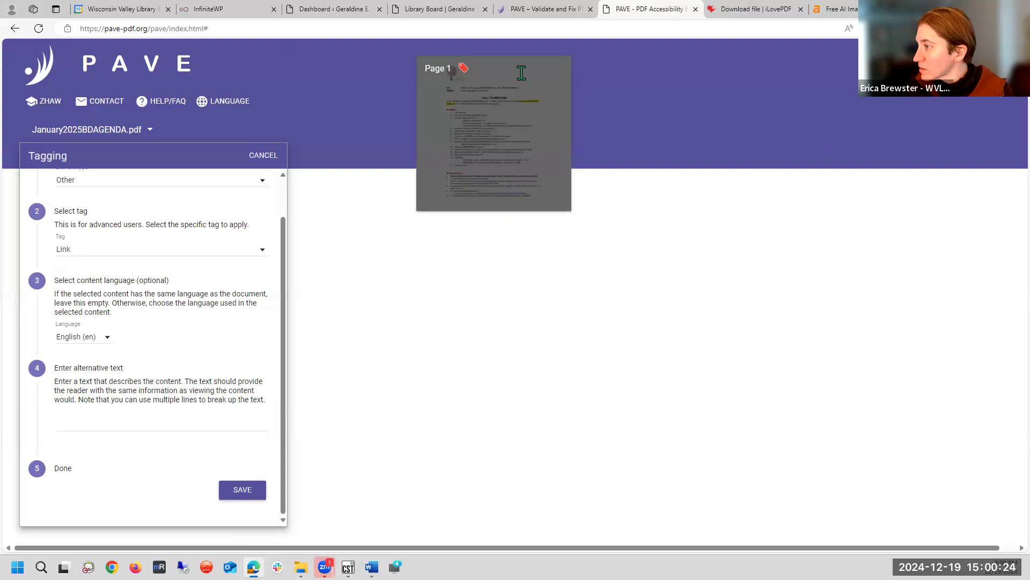
pyautogui.click(493, 136)
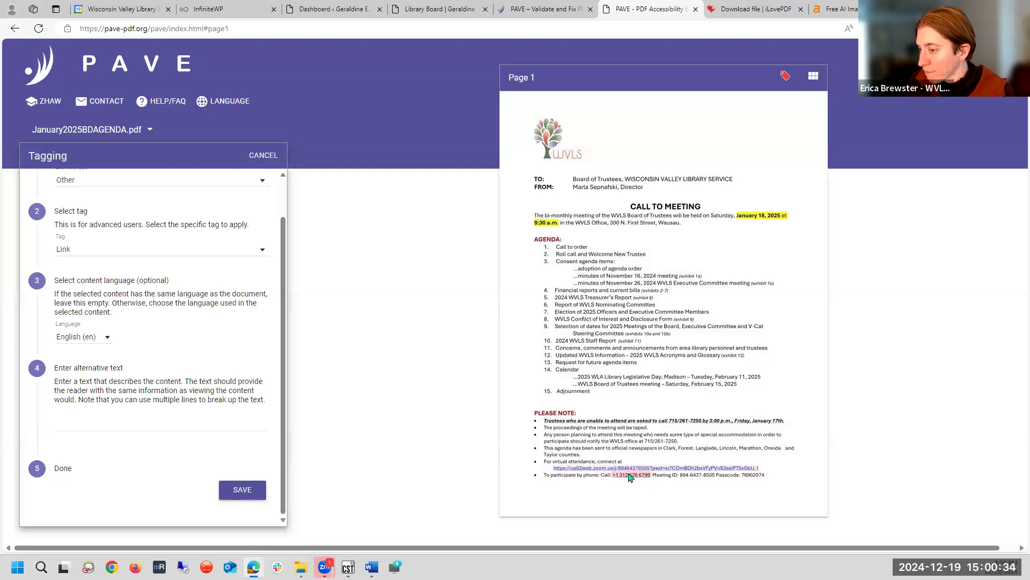
pyautogui.click(68, 425)
pyautogui.scroll(1, 161, 405)
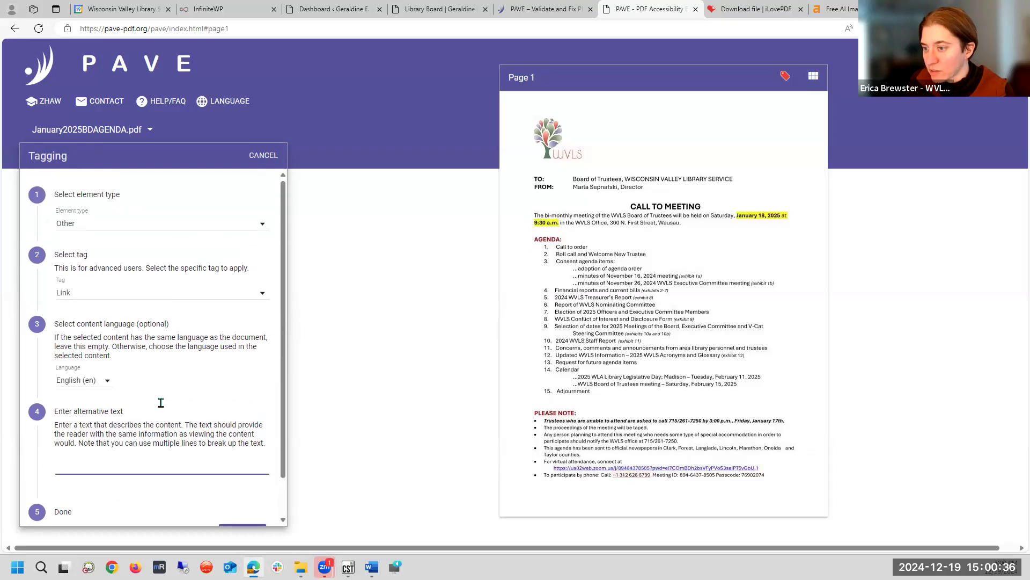
pyautogui.click(104, 228)
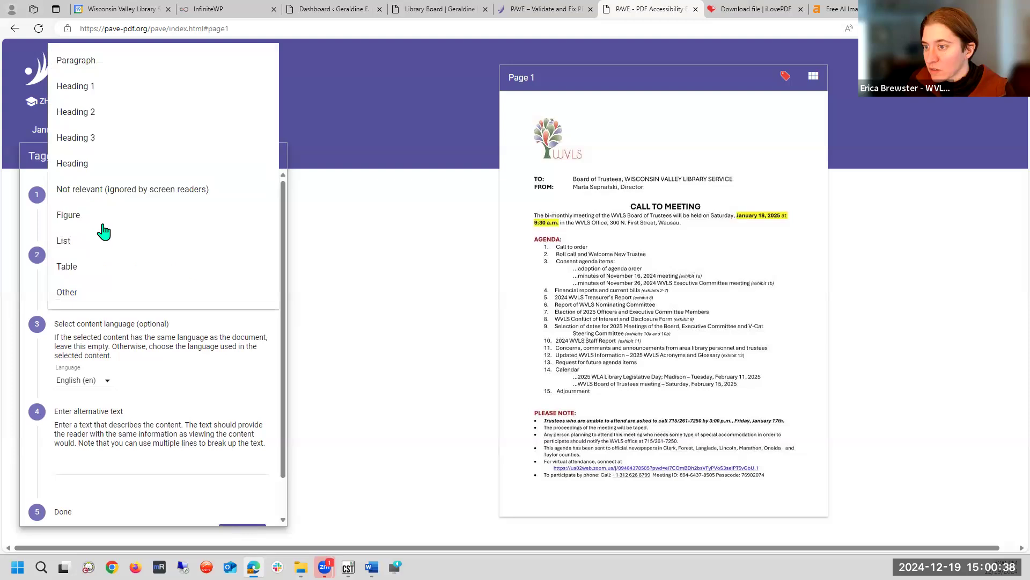
pyautogui.click(307, 386)
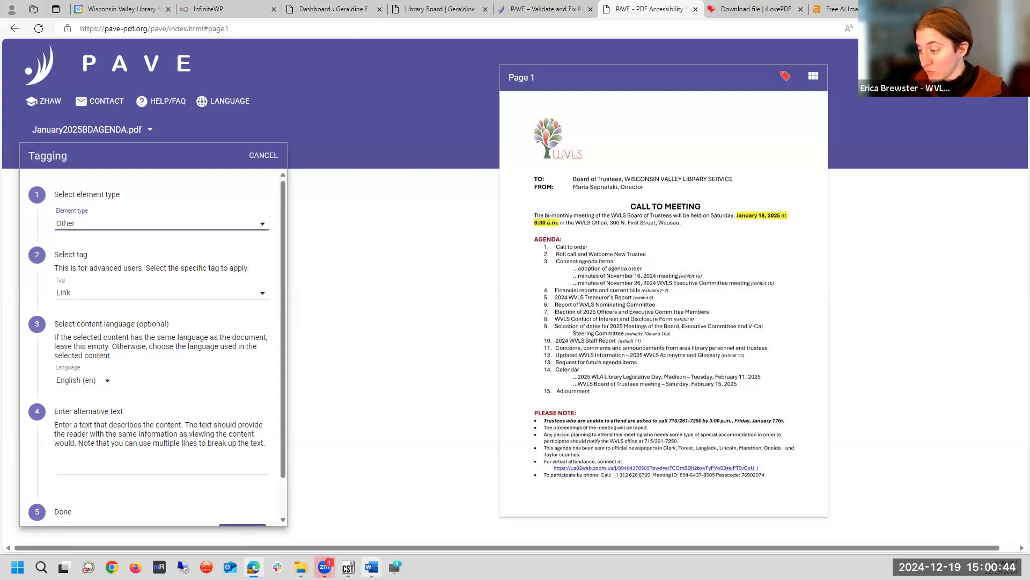
# Switch to the January2025BDAGENDA document in Word, select the virtual attendance link and close the Accessibility Assistant
pyautogui.click(371, 566)
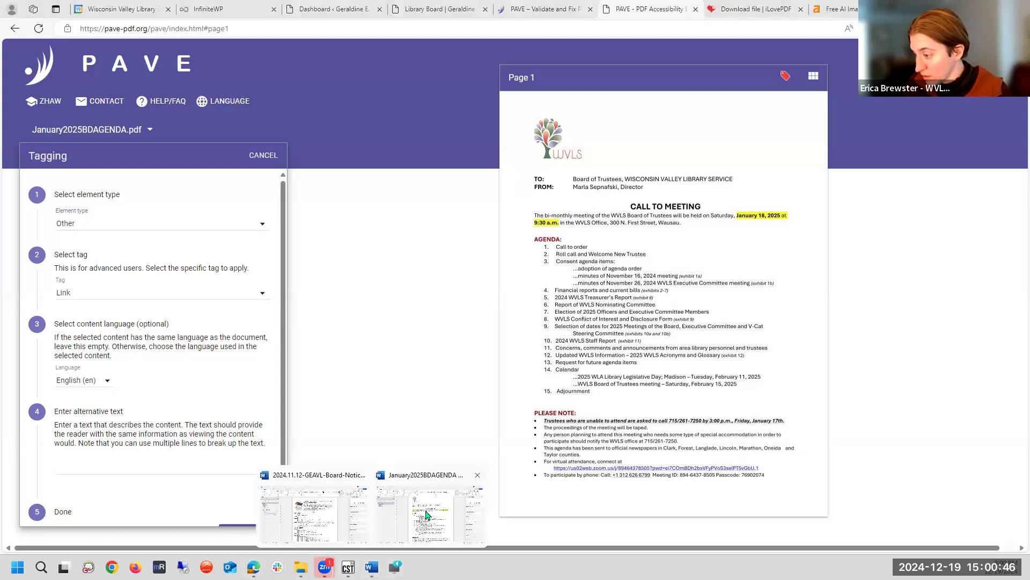
pyautogui.click(467, 494)
pyautogui.scroll(-3, 487, 465)
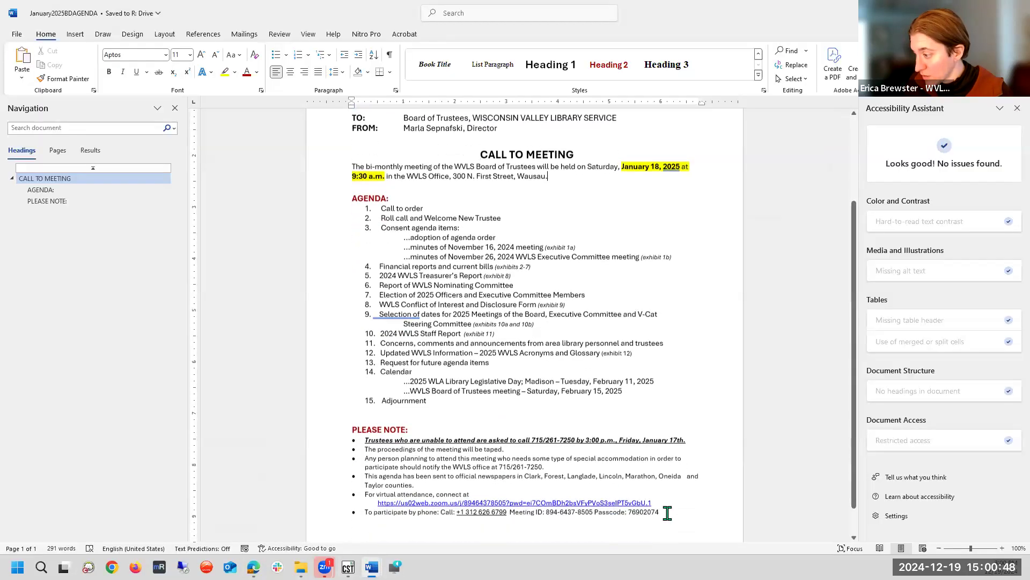
pyautogui.moveTo(651, 503); pyautogui.dragTo(379, 502)
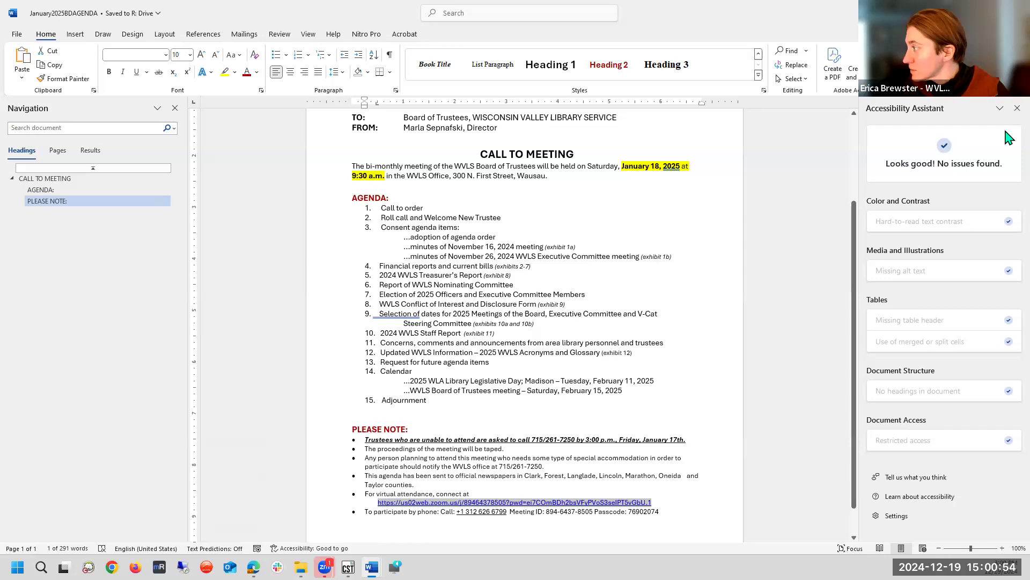
pyautogui.click(1017, 108)
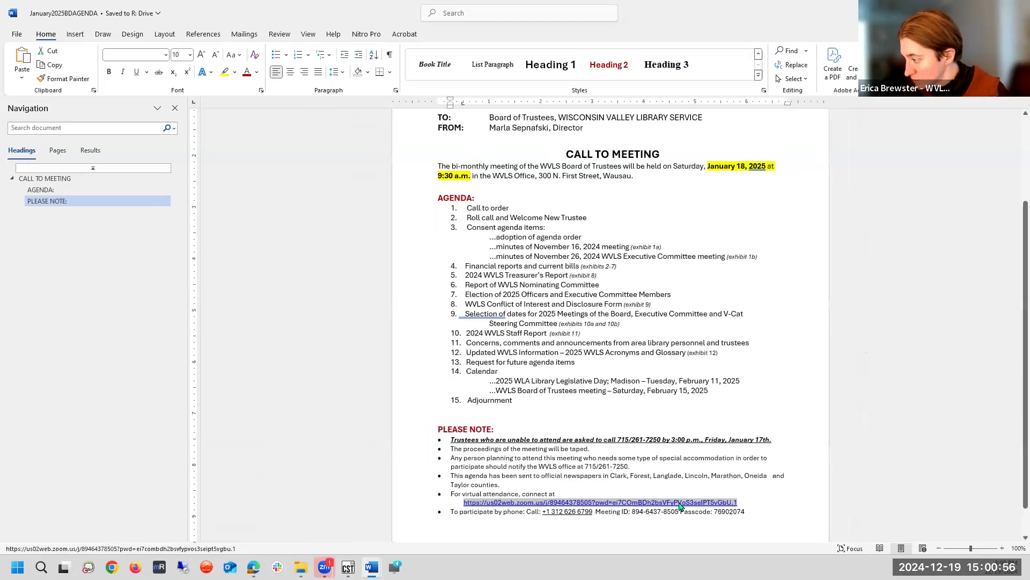
# Give the virtual attendance hyperlink the ScreenTip "Link to join Zoom meeting"
pyautogui.rightClick(679, 503)
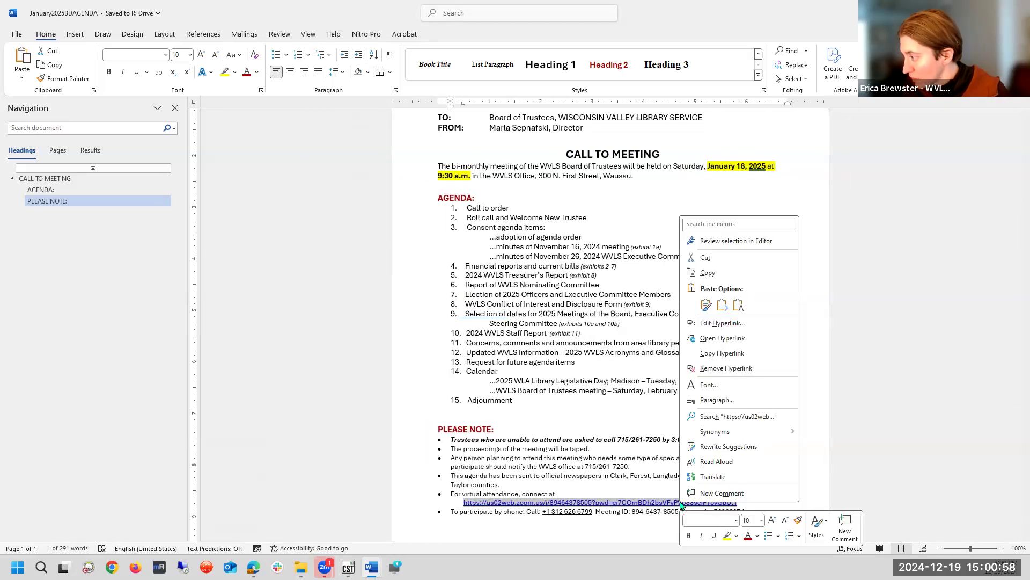
pyautogui.click(722, 323)
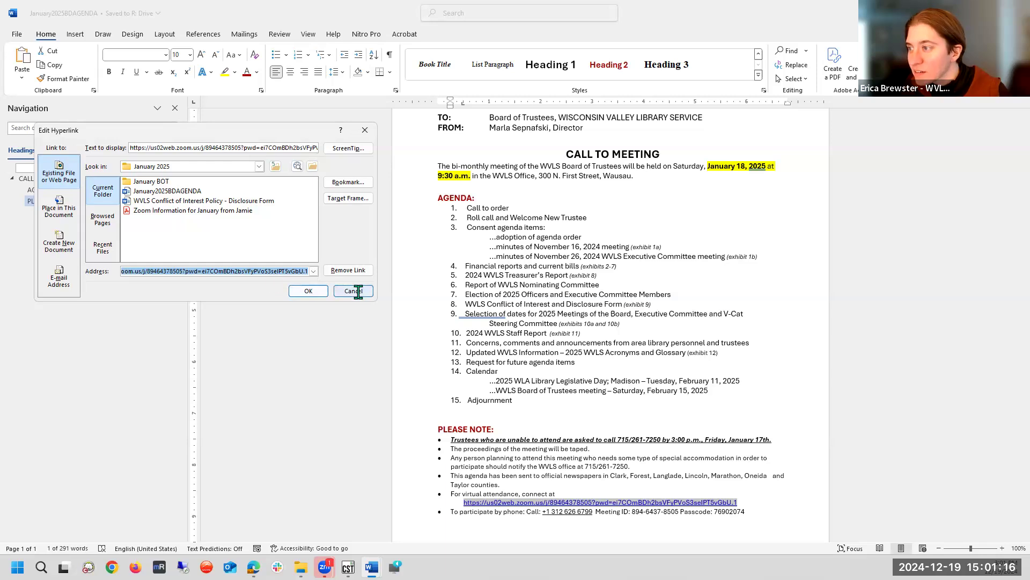
pyautogui.click(338, 148)
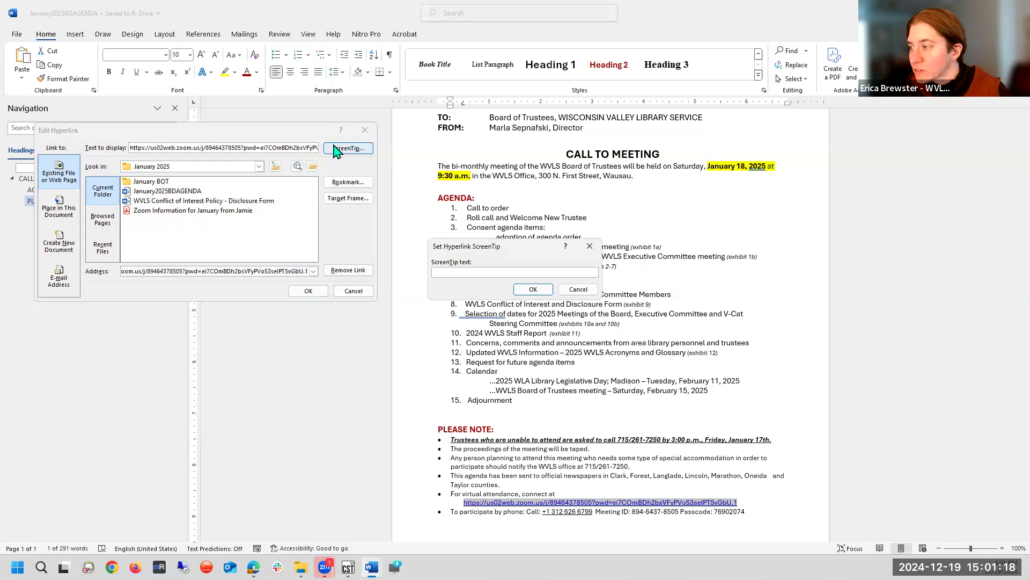
pyautogui.click(590, 246)
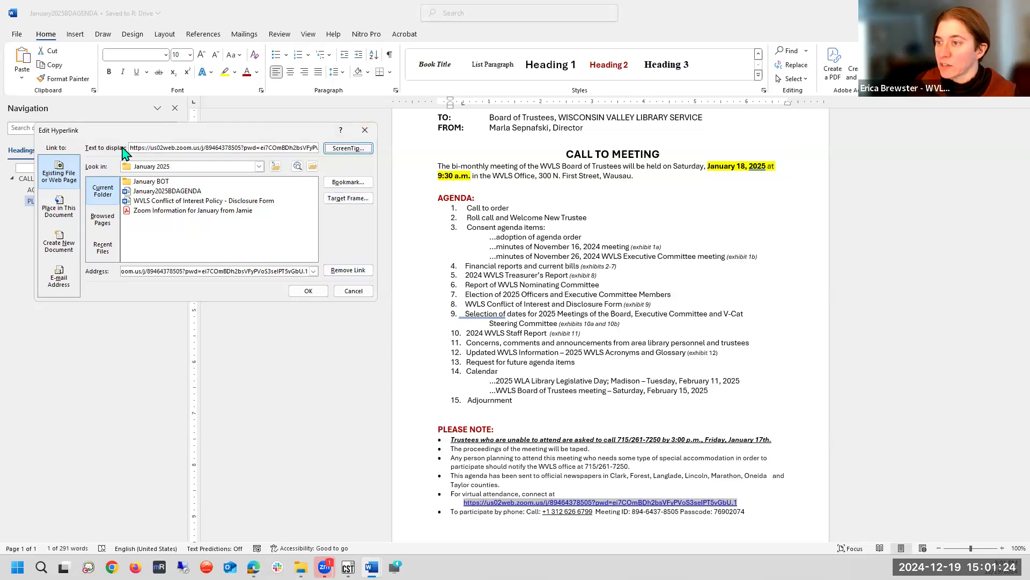
pyautogui.click(355, 155)
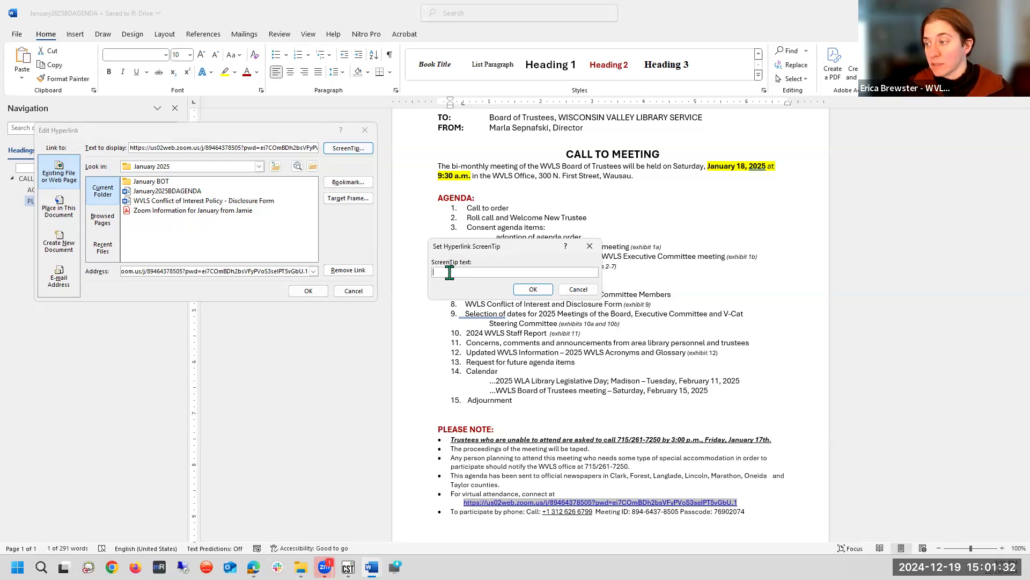
pyautogui.write('Link t')
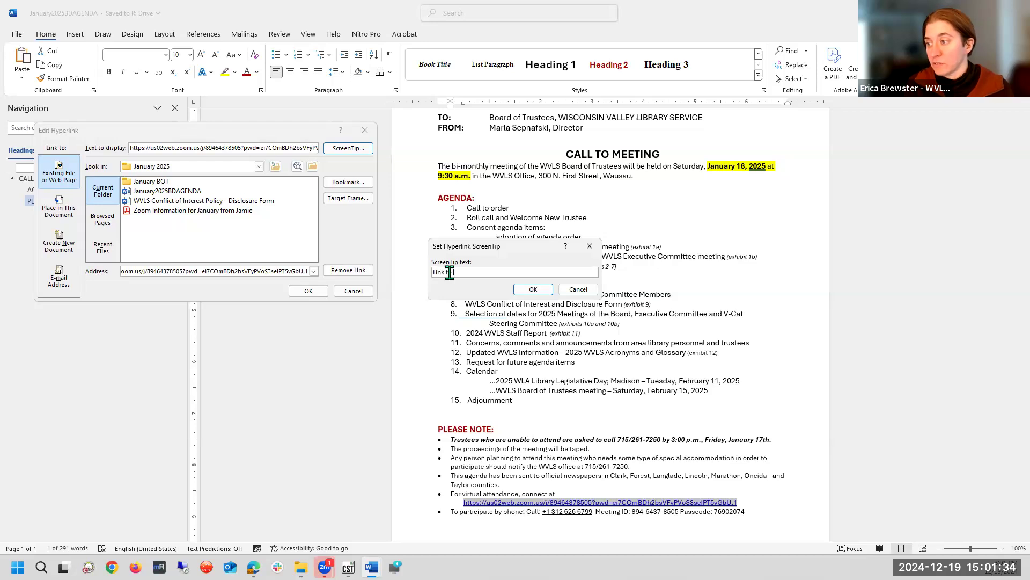
pyautogui.write('o join Zoom meeting')
pyautogui.click(533, 290)
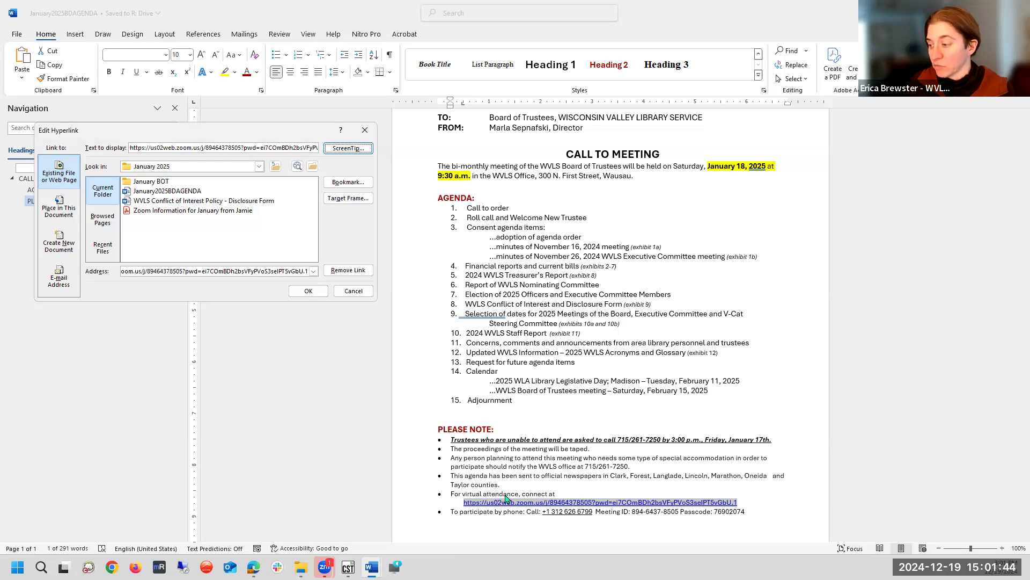
pyautogui.click(561, 516)
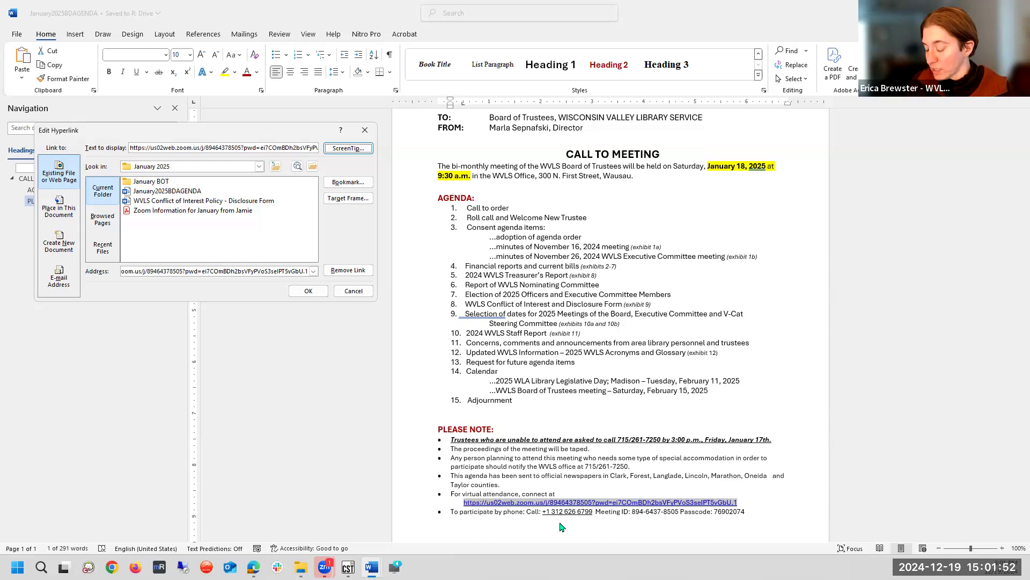
pyautogui.click(347, 296)
pyautogui.click(314, 294)
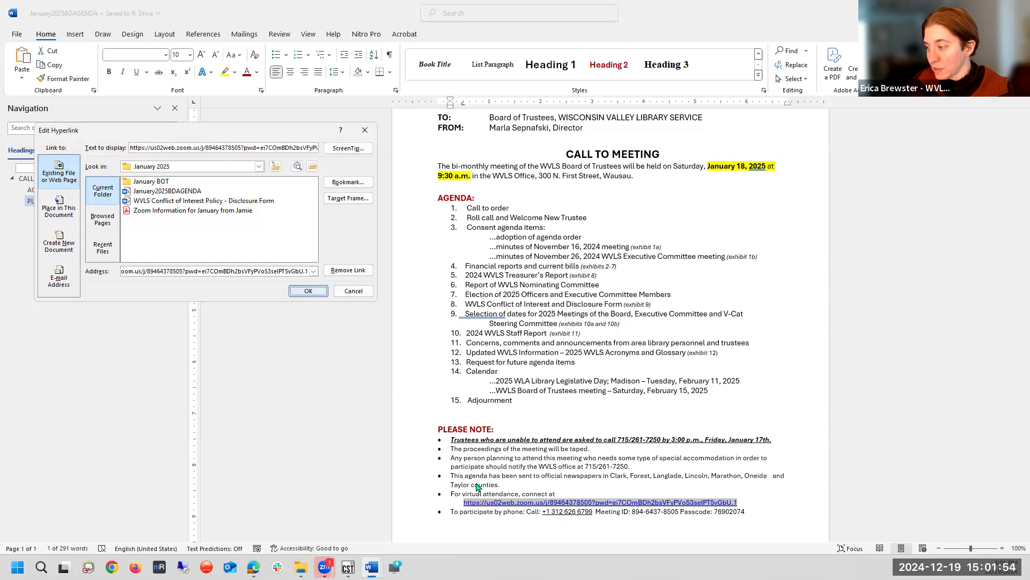
# Give the phone number hyperlink under PLEASE NOTE the ScreenTip "Telephone number to join meeting"
pyautogui.moveTo(593, 512); pyautogui.dragTo(542, 513)
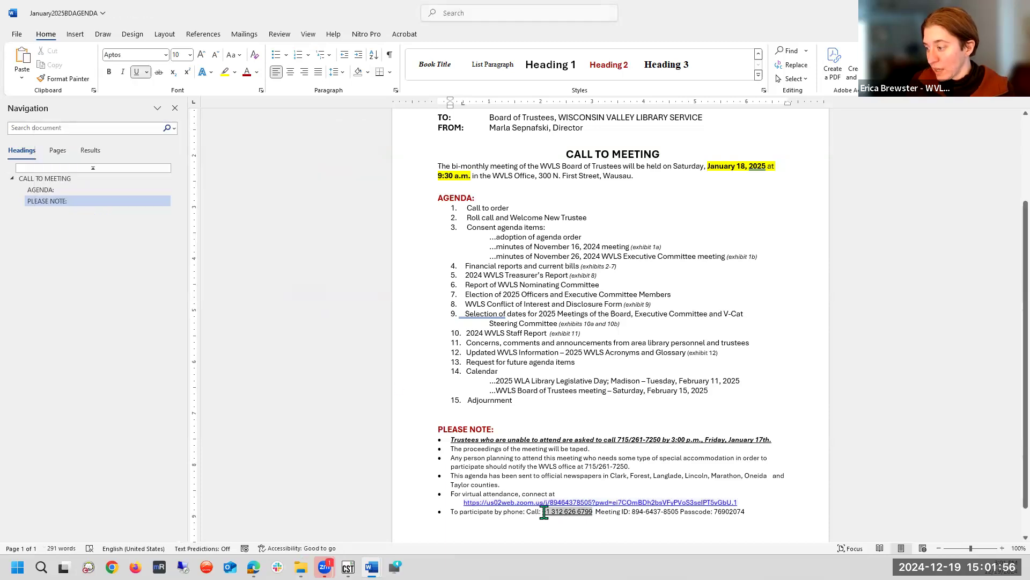
pyautogui.rightClick(551, 515)
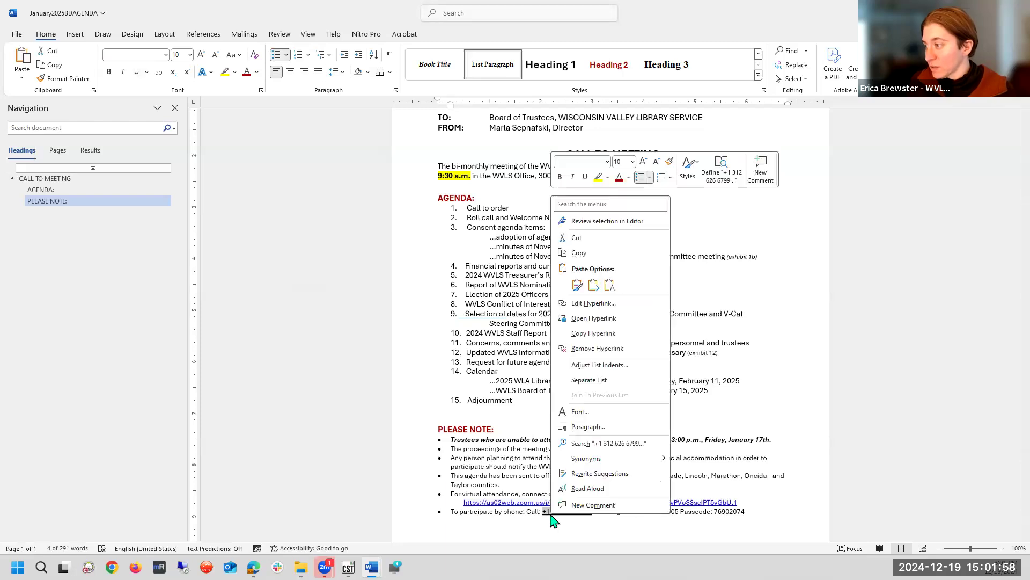
pyautogui.click(608, 304)
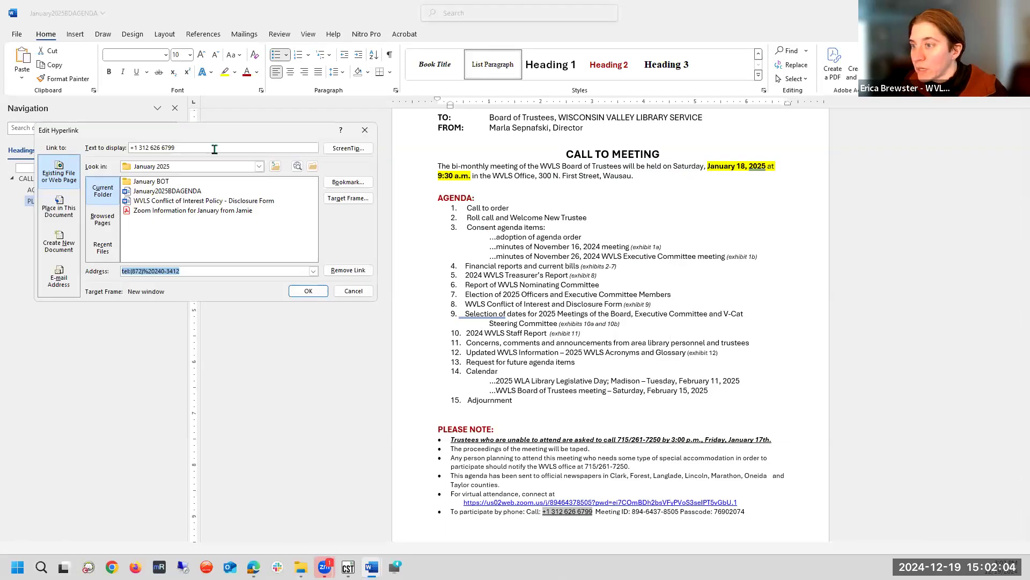
pyautogui.click(348, 150)
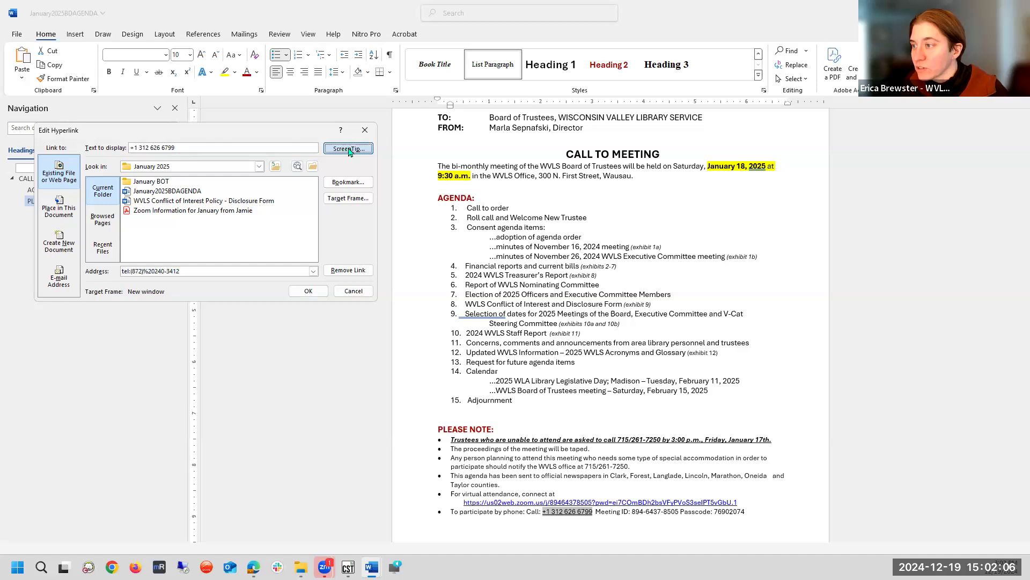
pyautogui.write('Telephone number to join meet')
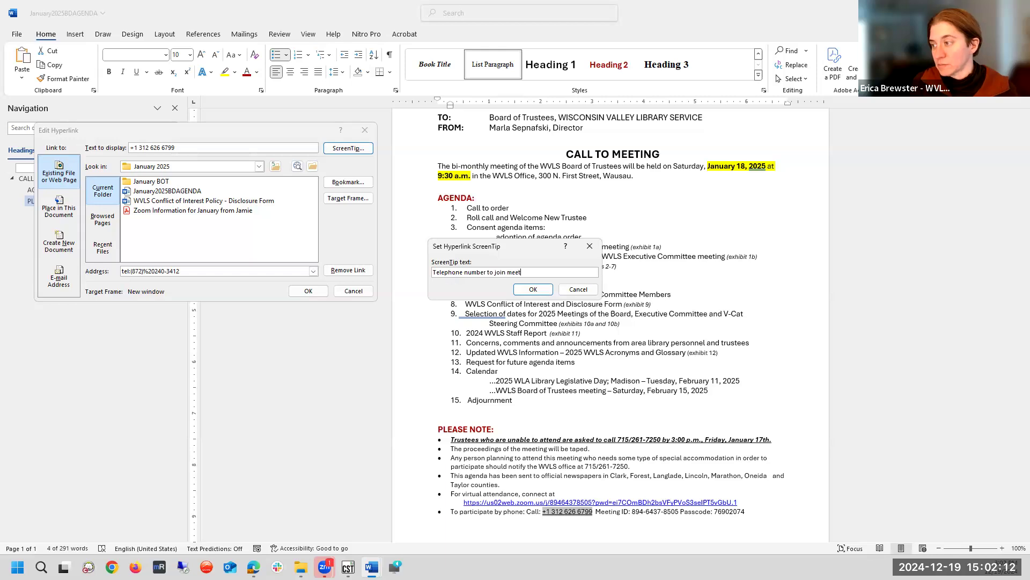
pyautogui.write('ing')
pyautogui.click(532, 290)
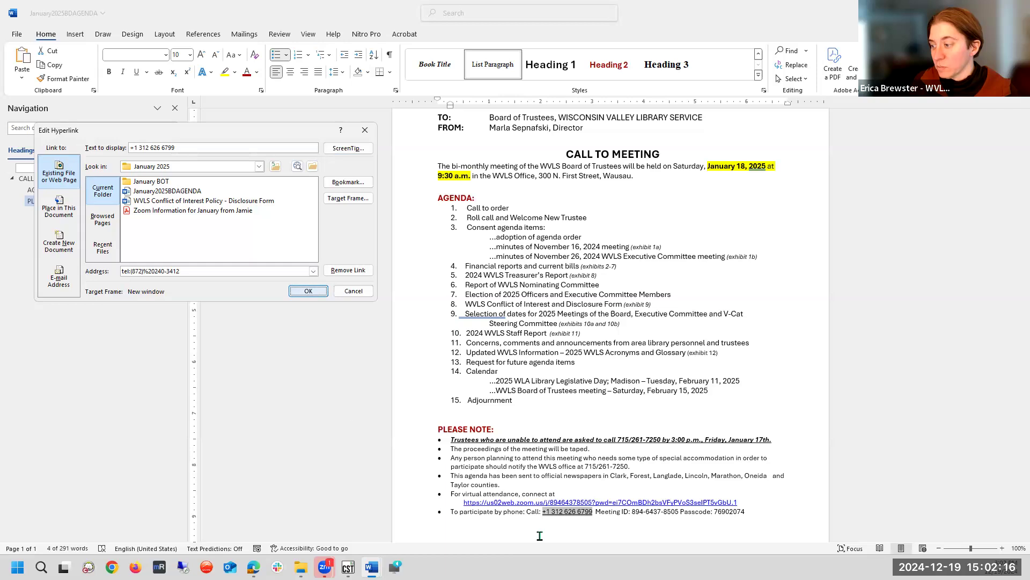
pyautogui.click(304, 291)
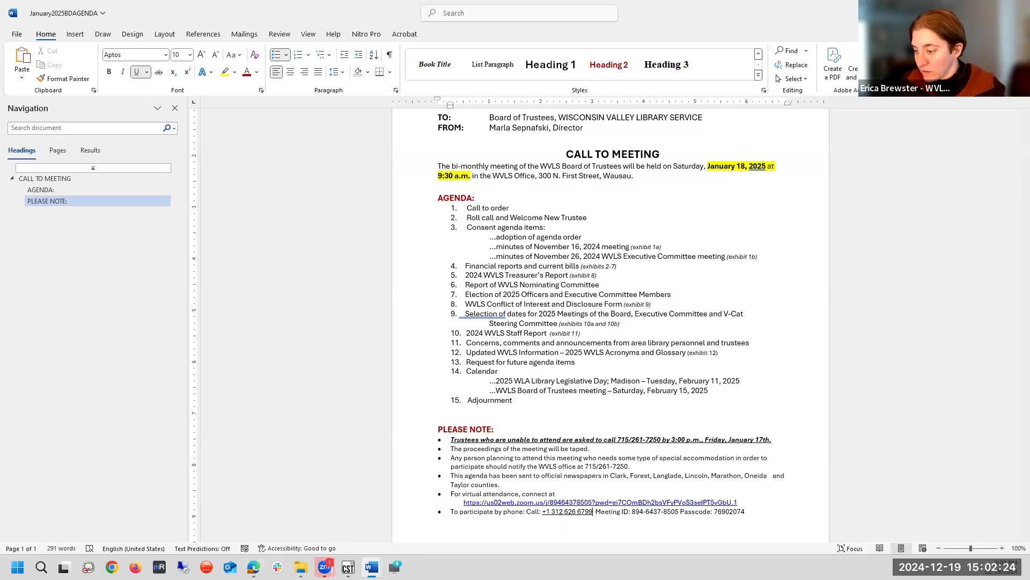
# View the link's tagging form in PAVE, return to the January2025BDAGENDA document in Word and check its proofing language settings
pyautogui.moveTo(253, 568)
pyautogui.click(254, 510)
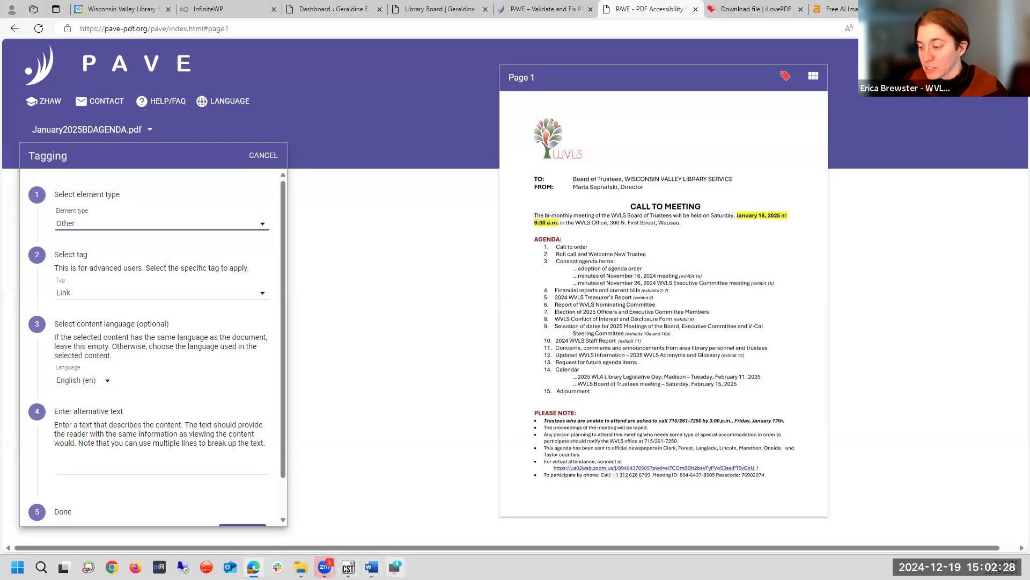
pyautogui.moveTo(371, 567)
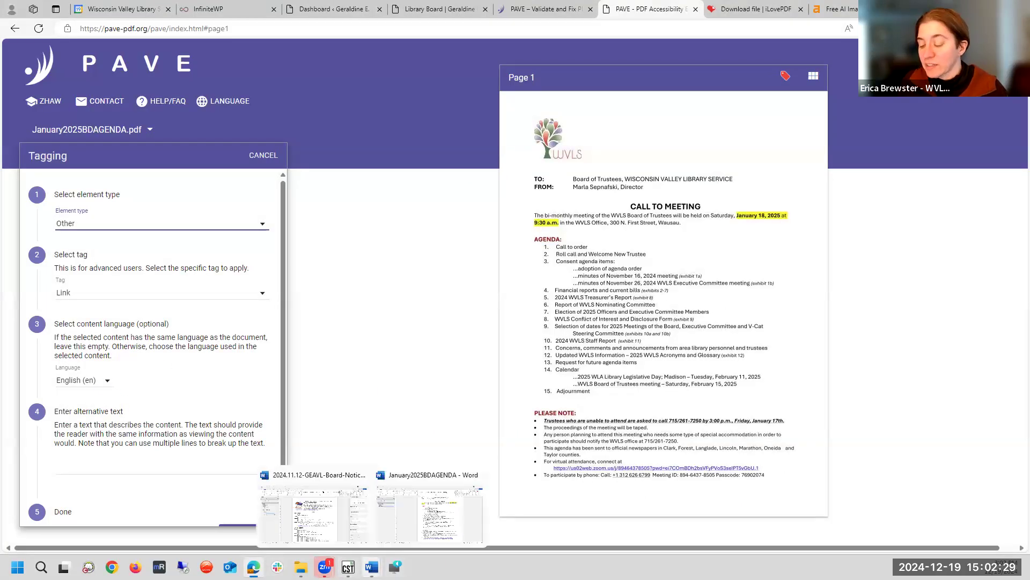
pyautogui.click(408, 503)
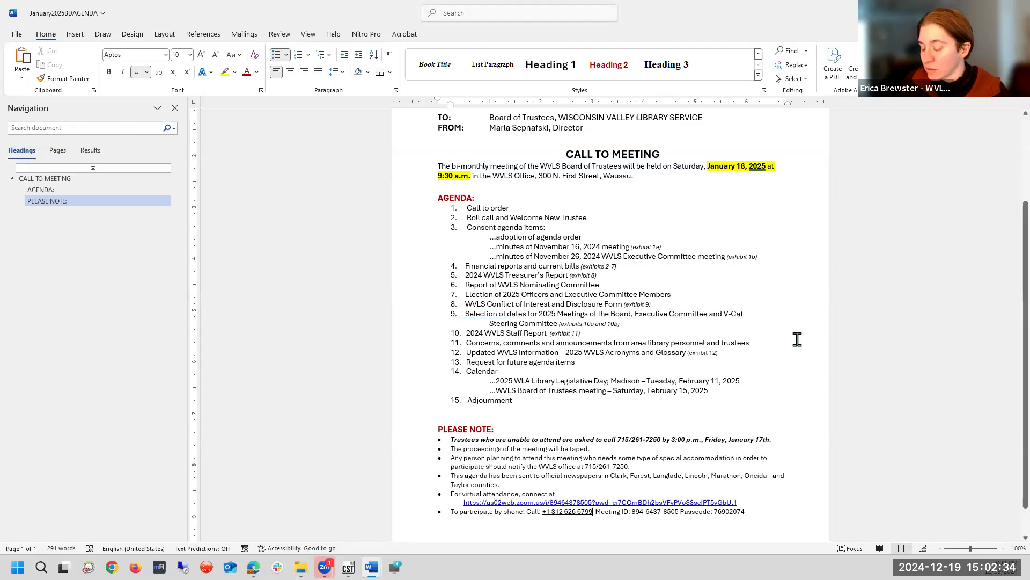
pyautogui.click(115, 550)
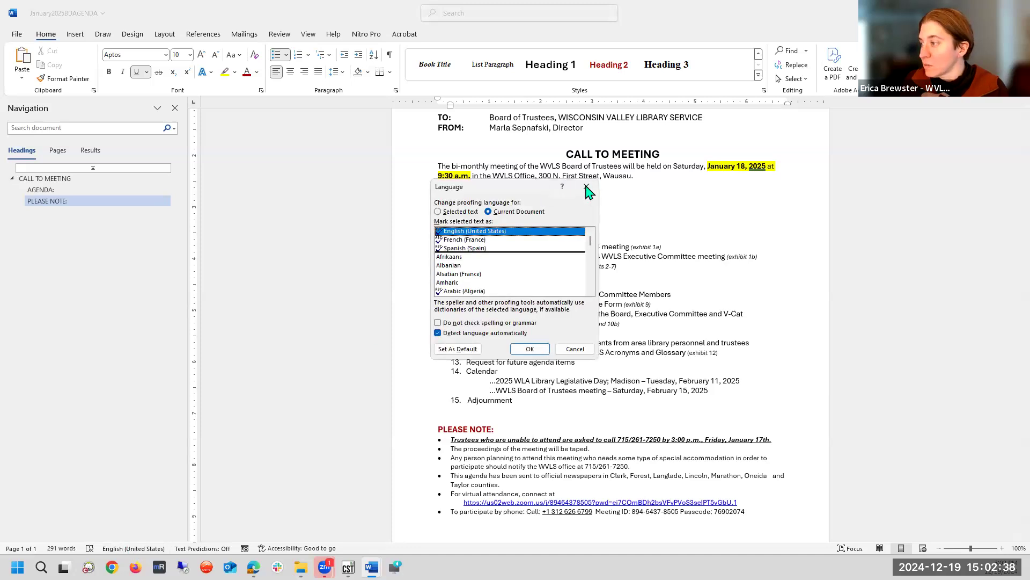
pyautogui.click(586, 189)
# Switch to PAVE, review the tag and element type choices, and finish tagging the link as Other with the Link tag in English
pyautogui.moveTo(324, 567)
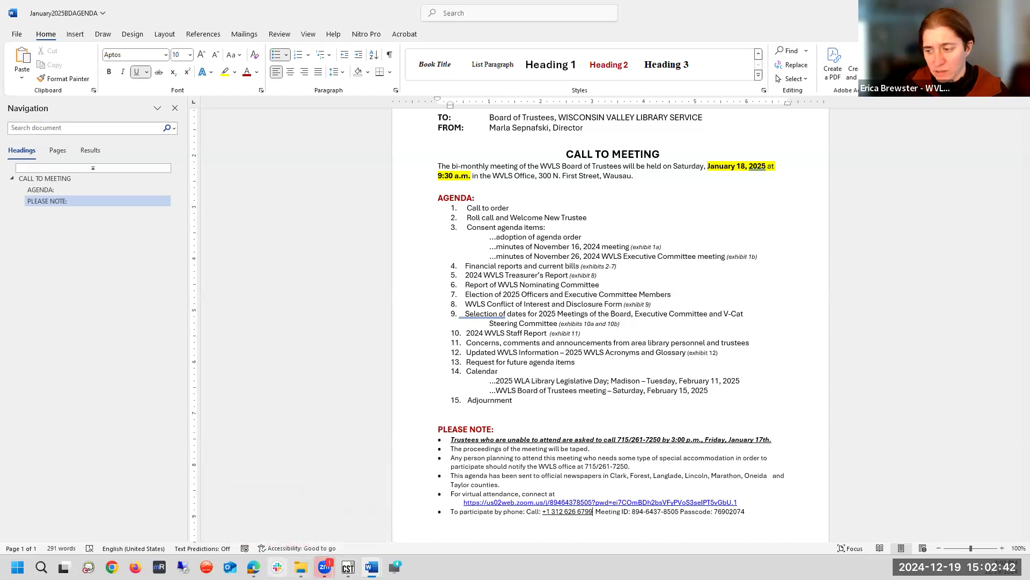
pyautogui.click(253, 567)
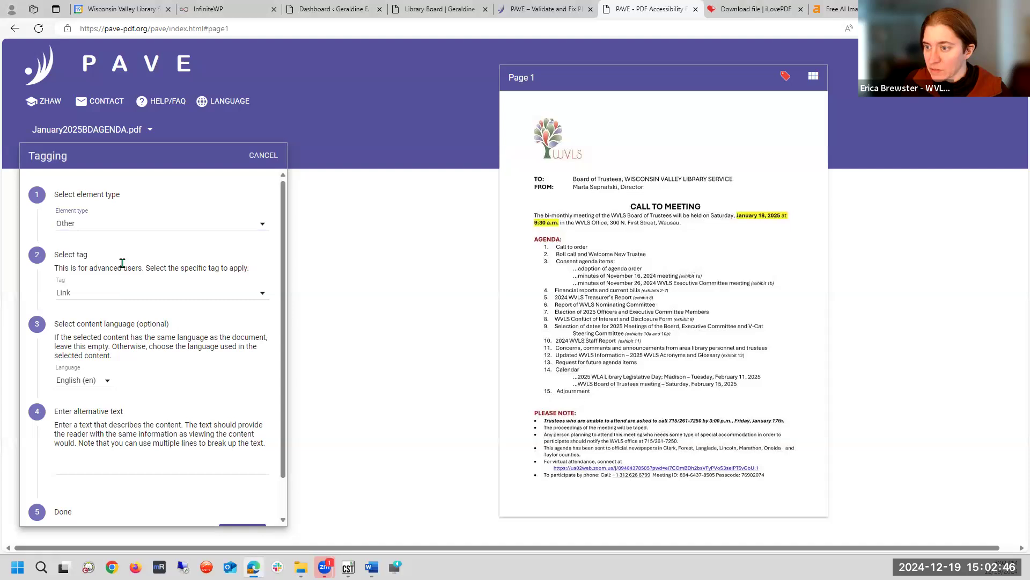
pyautogui.click(61, 292)
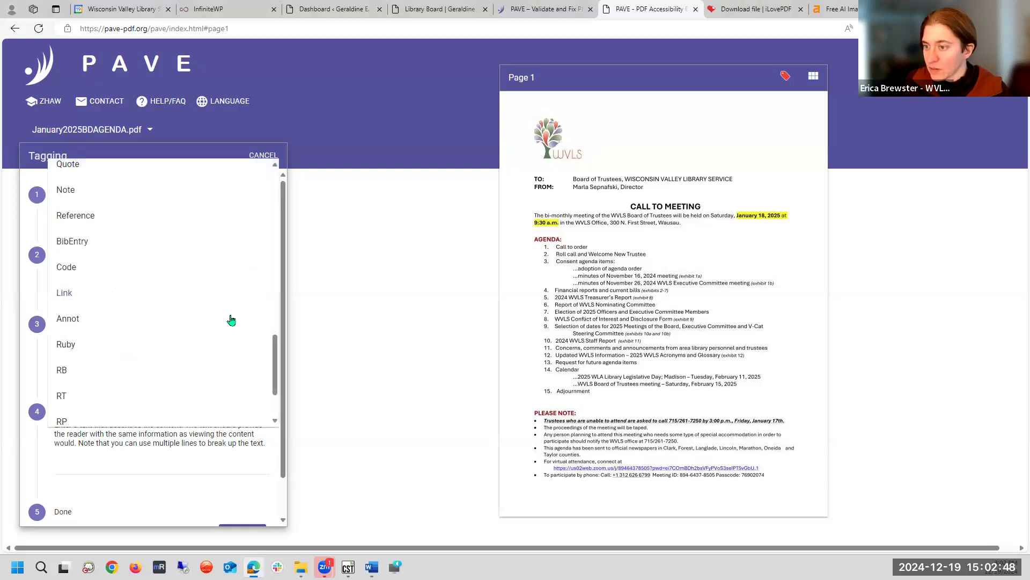
pyautogui.click(180, 300)
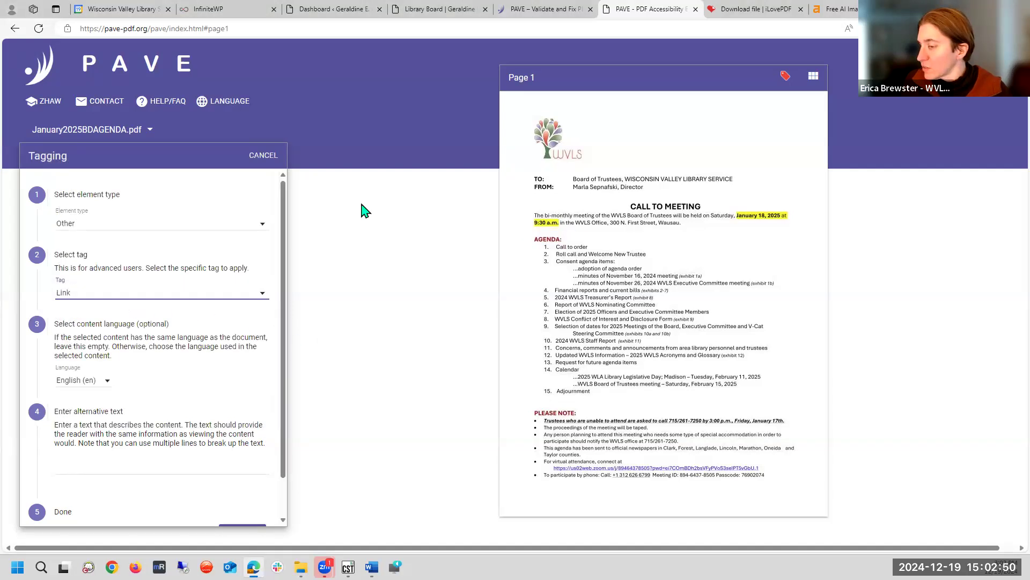
pyautogui.click(92, 225)
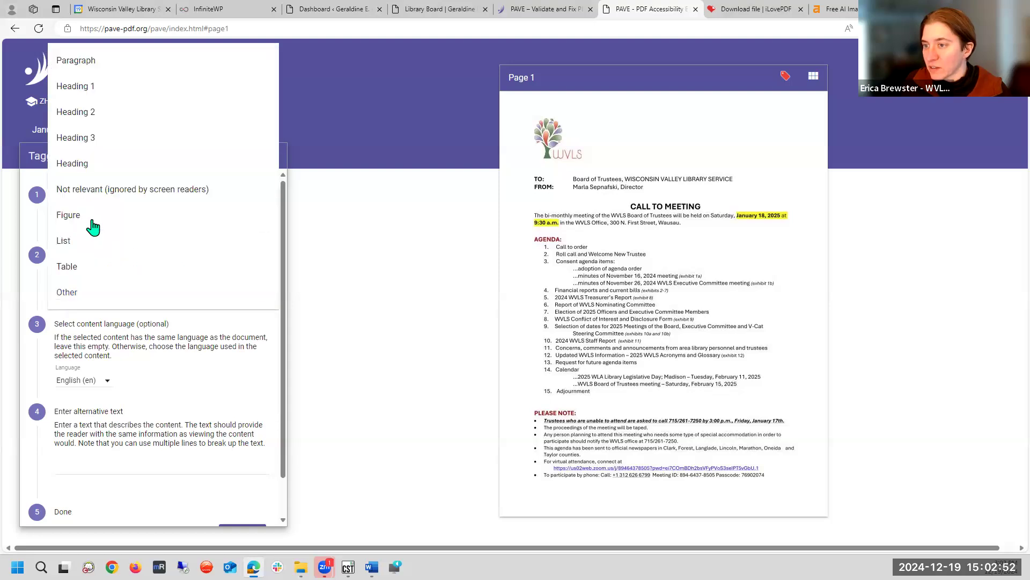
pyautogui.click(316, 218)
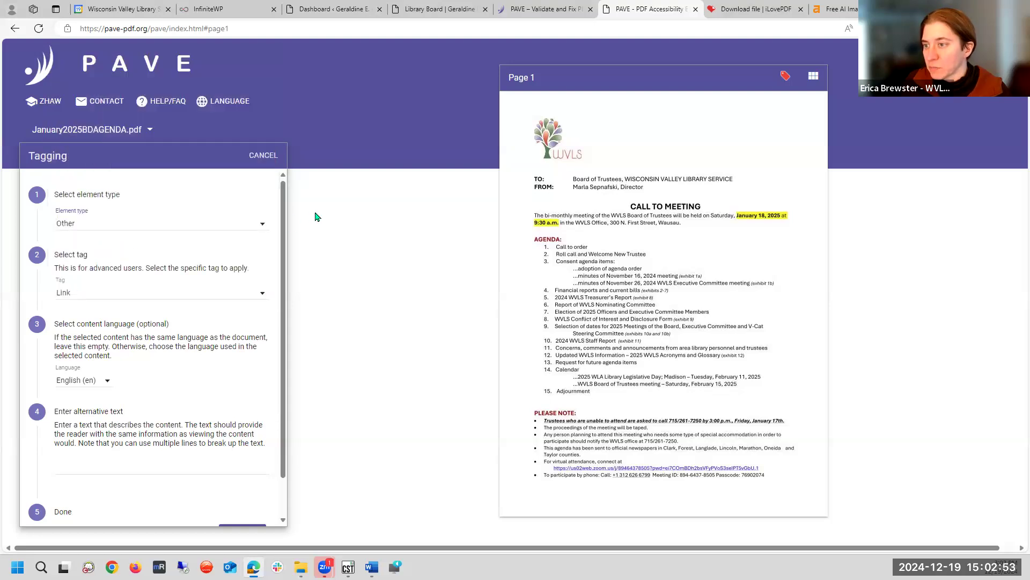
pyautogui.click(97, 228)
pyautogui.click(393, 256)
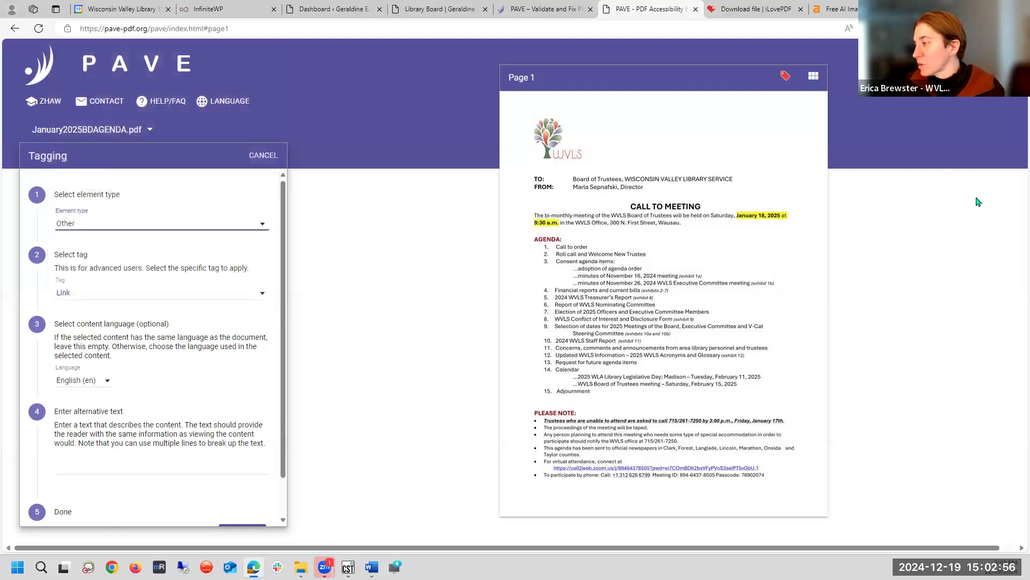
pyautogui.scroll(-2, 89, 509)
pyautogui.click(239, 491)
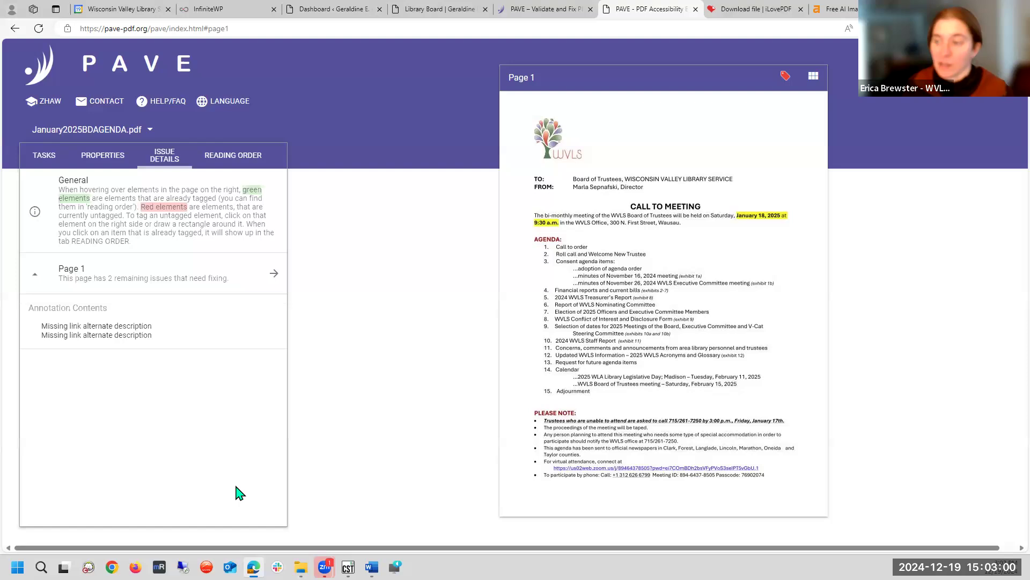